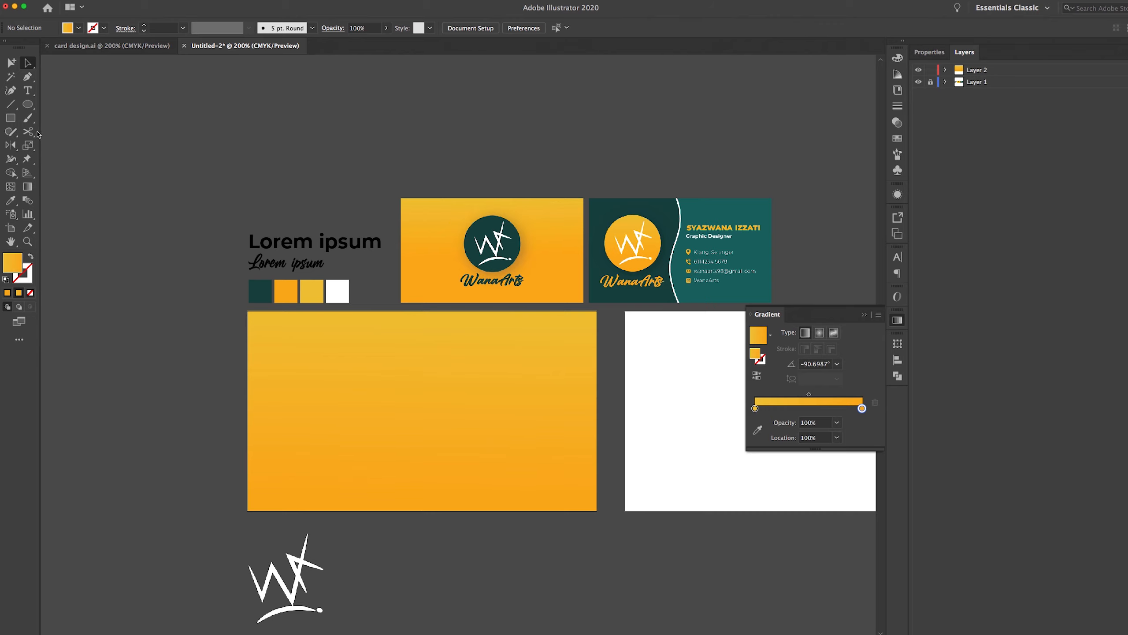
Draw a circle on the yellow card and fill it with the palette's dark teal (184645)
left_click(28, 105)
left_click_drag(348, 345, 461, 430)
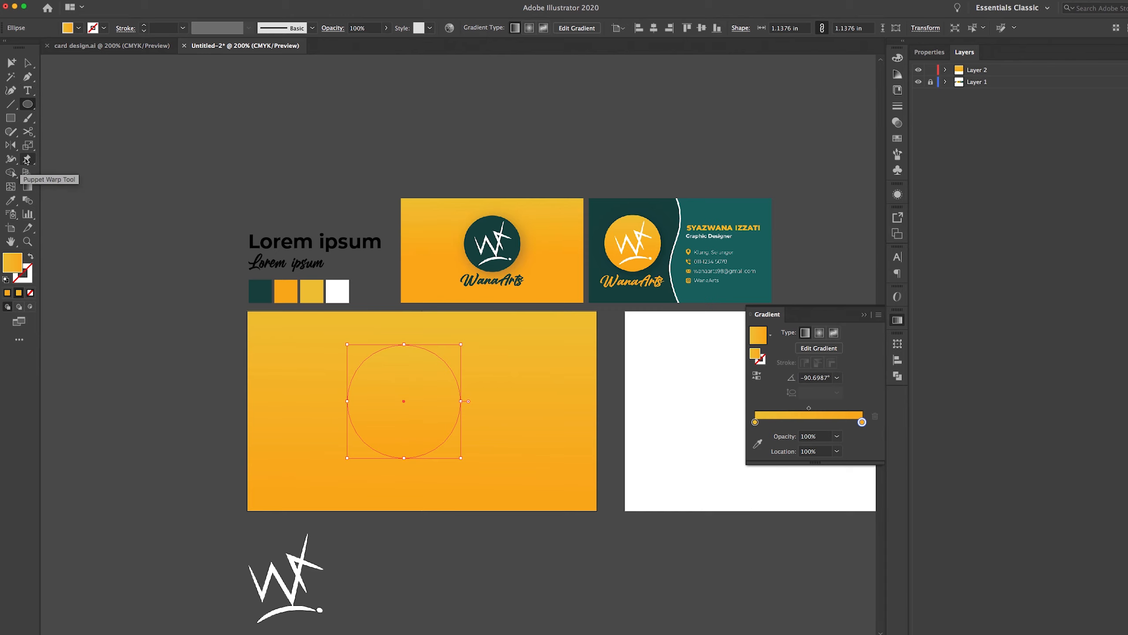
key("i")
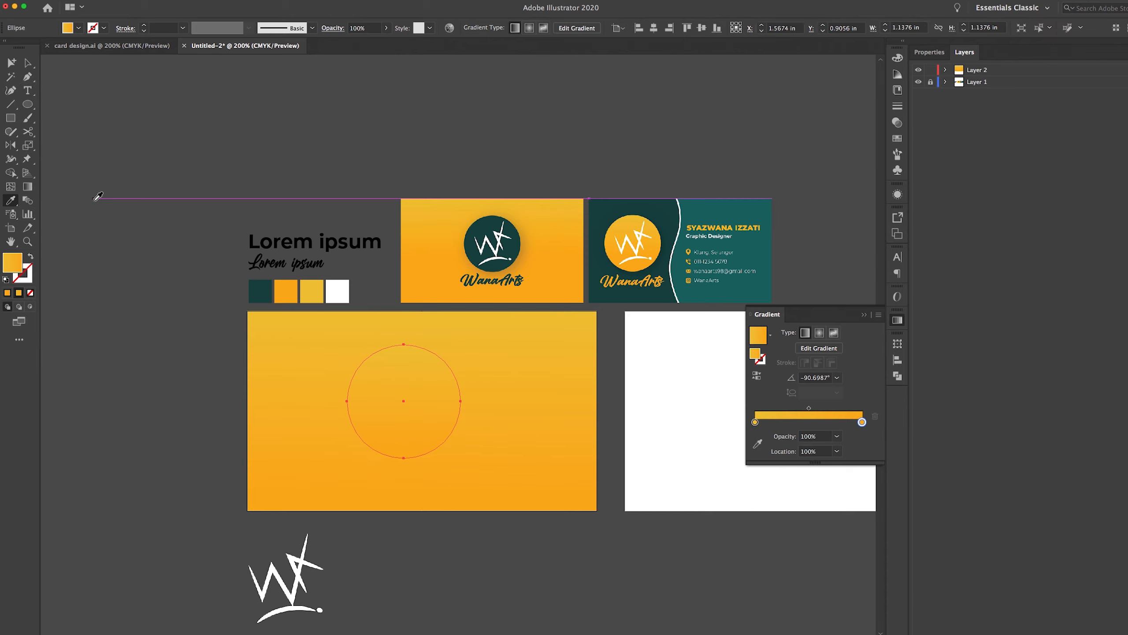
left_click(270, 287)
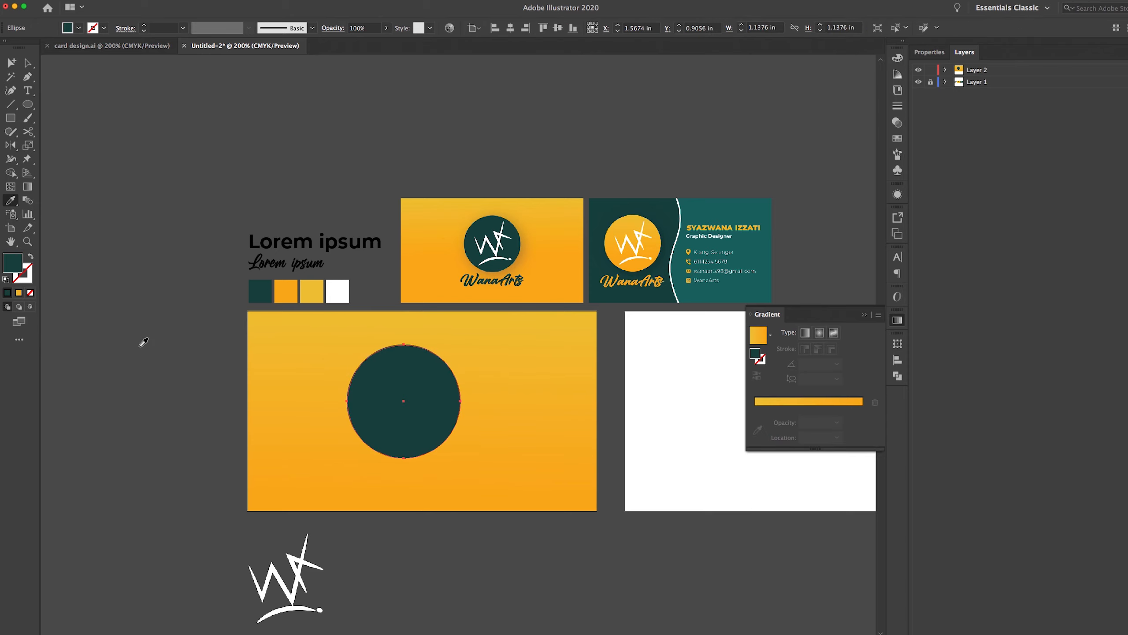
double_click(10, 270)
mouse_move(841, 288)
left_mouse_down()
mouse_move(784, 279)
mouse_move(767, 289)
mouse_move(813, 302)
left_mouse_up()
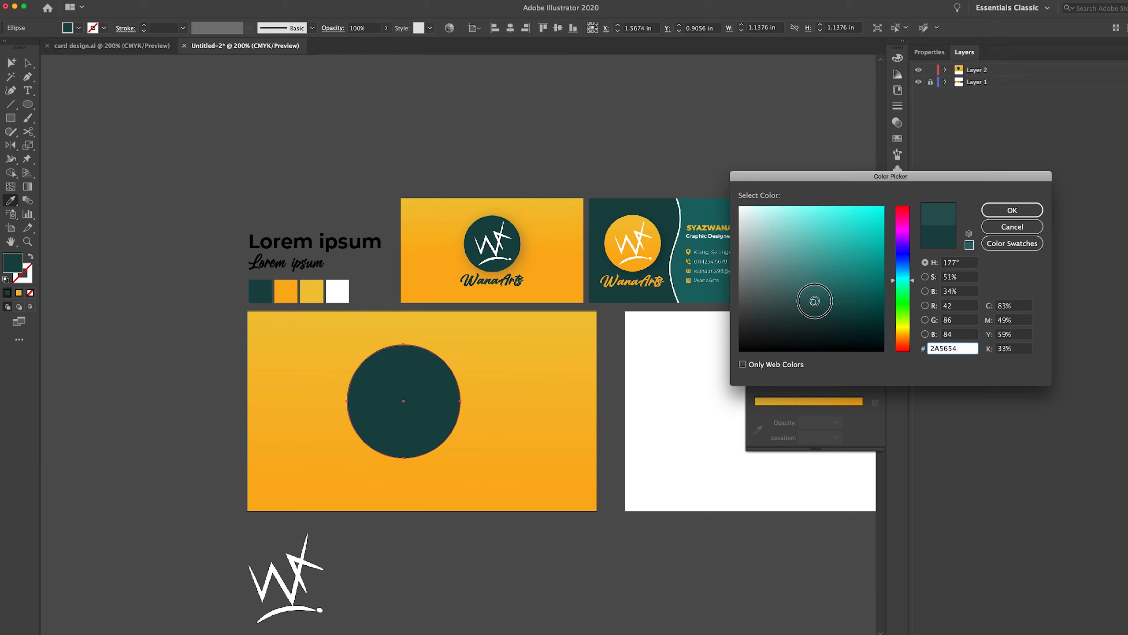
left_click(1005, 210)
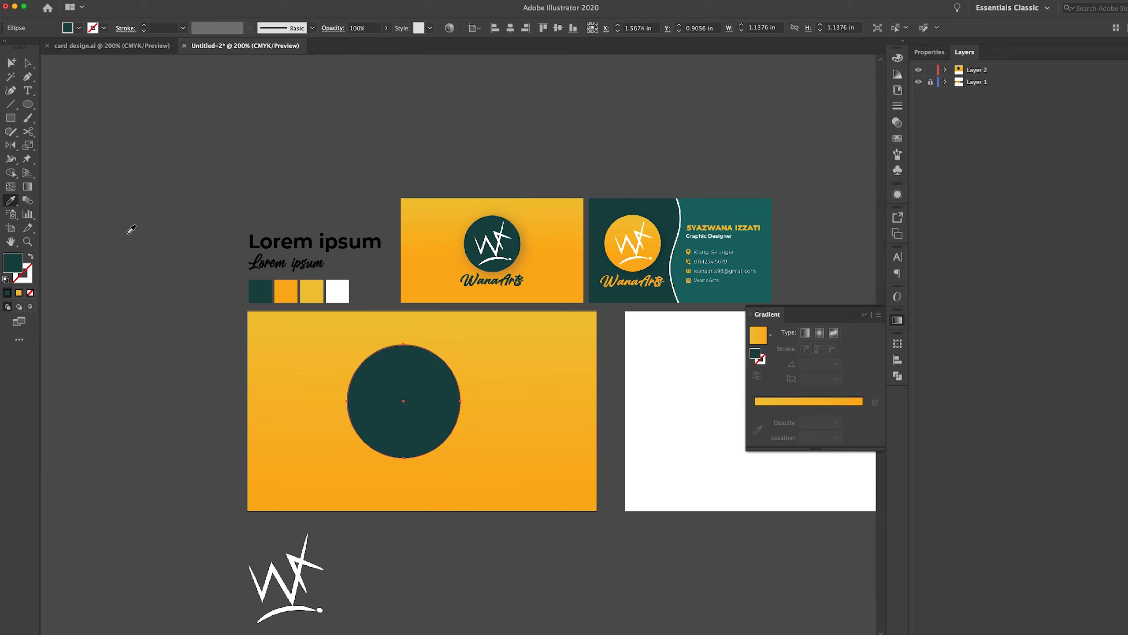
left_click(27, 63)
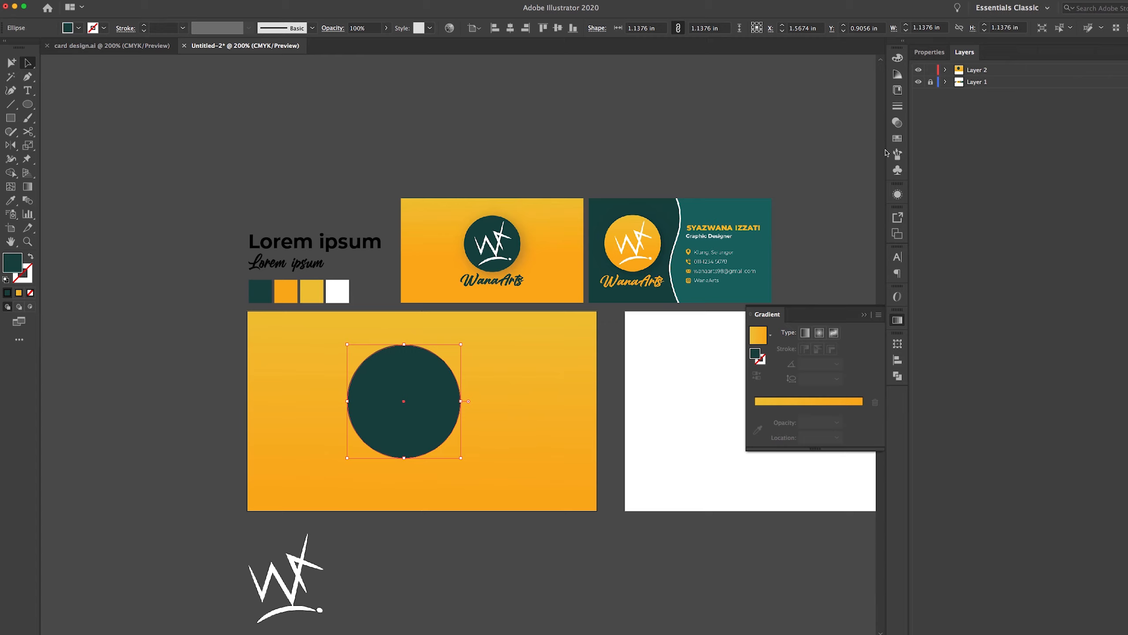
Align the dark teal circle to the card's horizontal centre, then zoom in on the yellow card
left_click(929, 52)
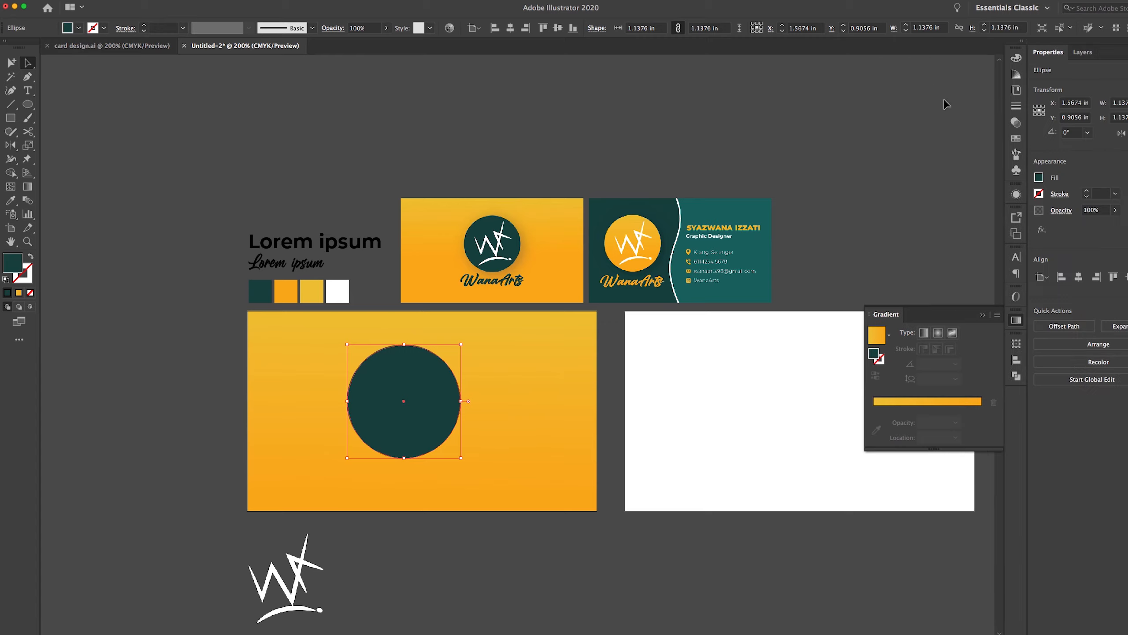
left_click(1080, 277)
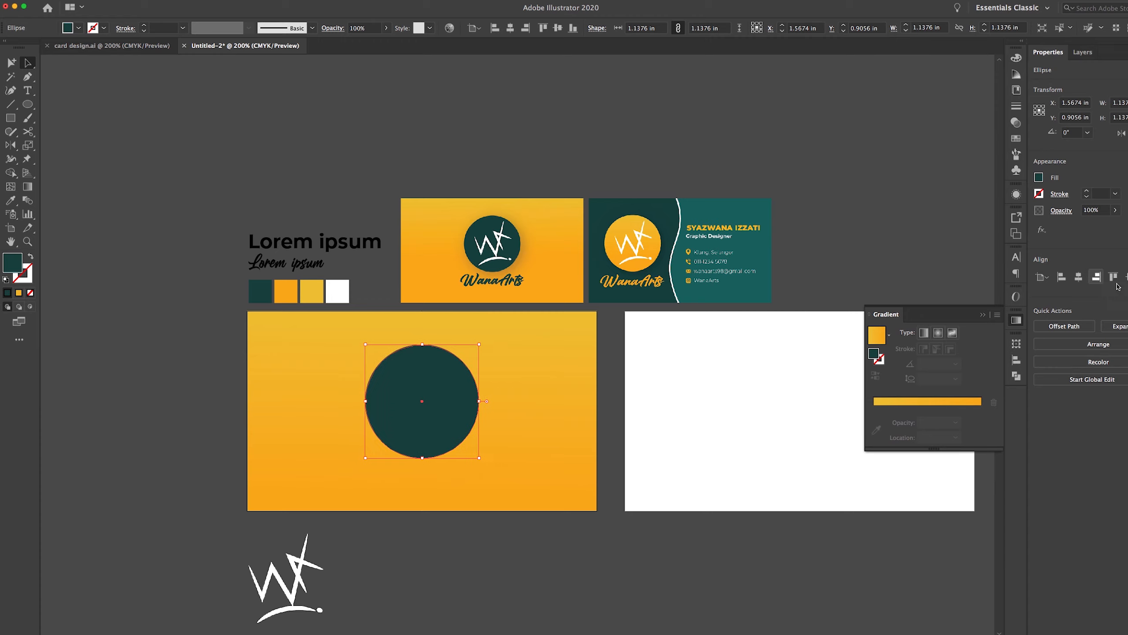
left_click(982, 315)
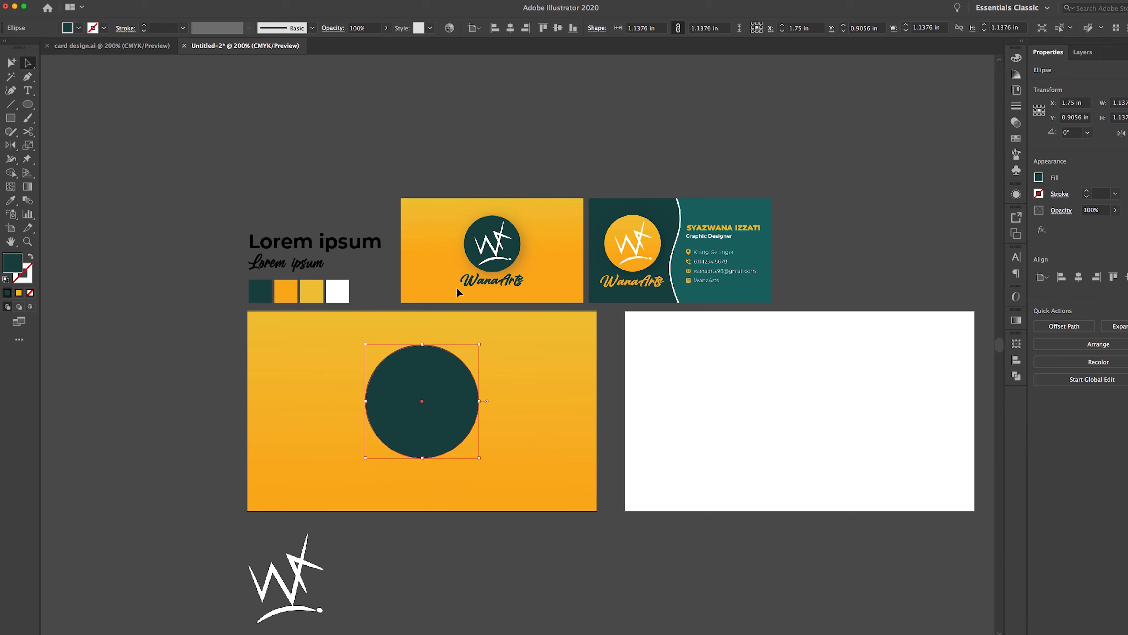
left_click(552, 177)
key("z")
left_click(505, 278)
left_click_drag(537, 353, 577, 297)
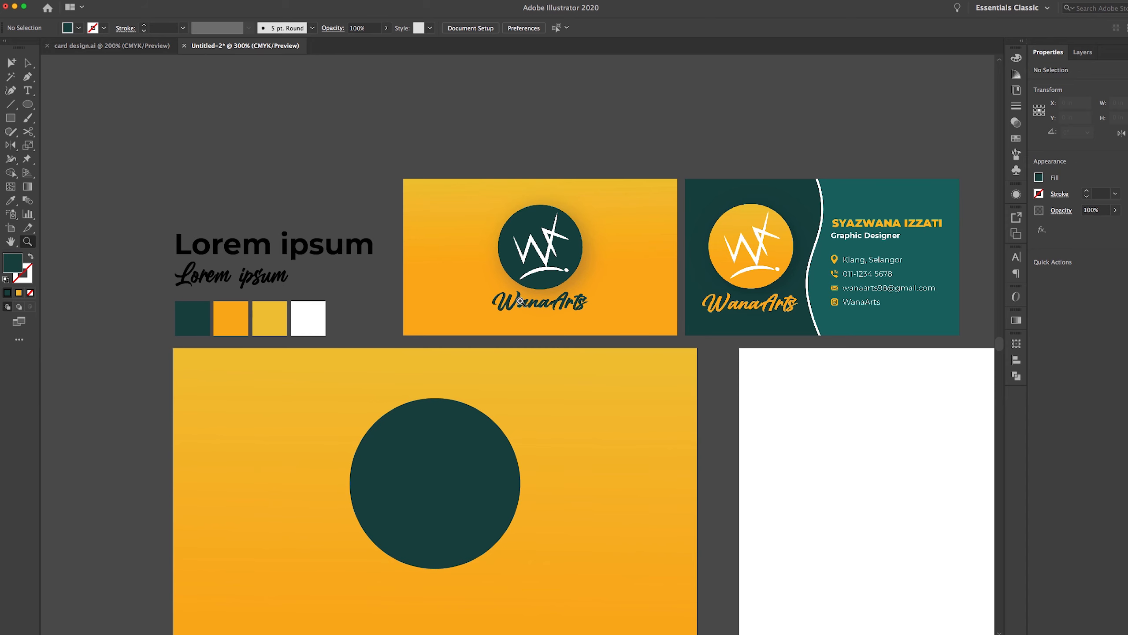
left_click_drag(567, 337, 574, 280)
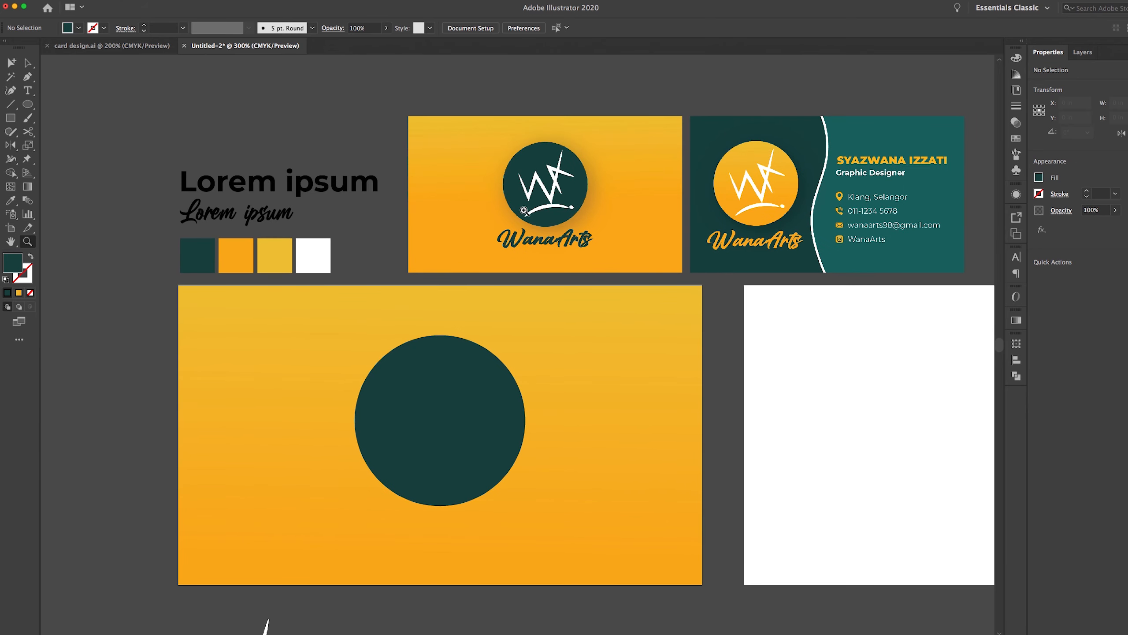
left_click(27, 62)
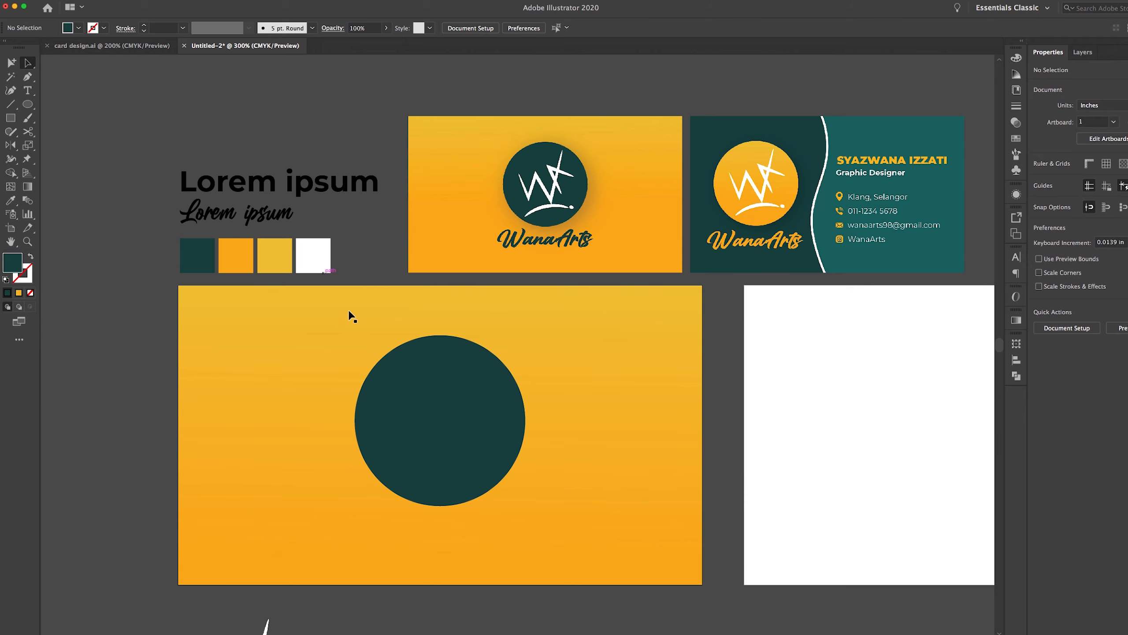
Add a Drop Shadow effect to the circle, keeping the Multiply blend mode
left_click(433, 407)
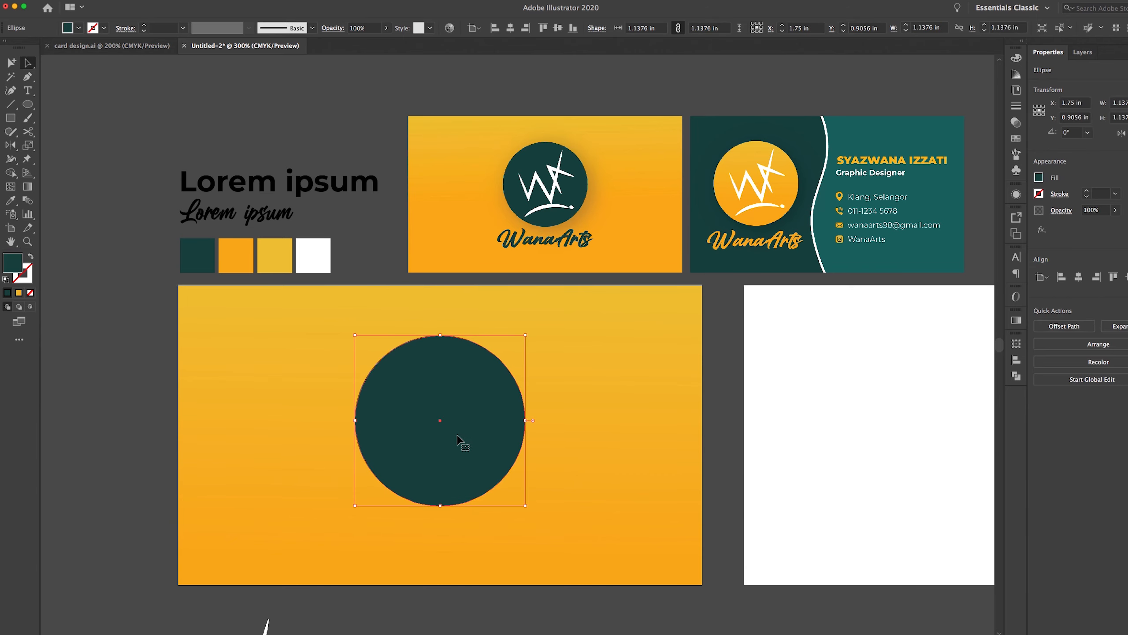
left_click(1045, 231)
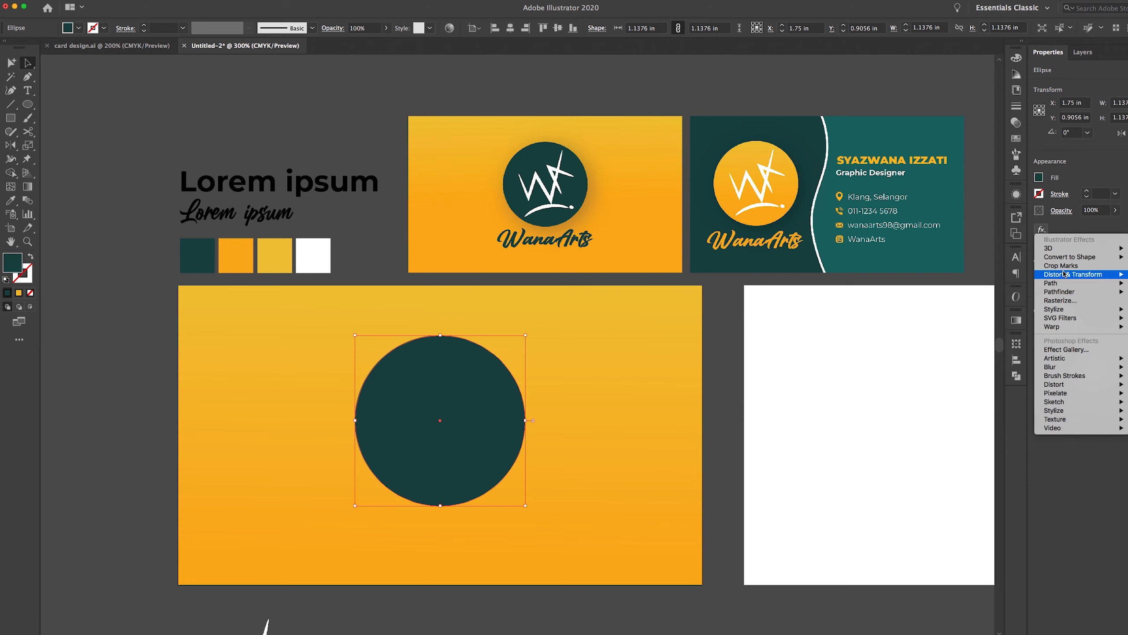
mouse_move(1068, 309)
left_click(1000, 310)
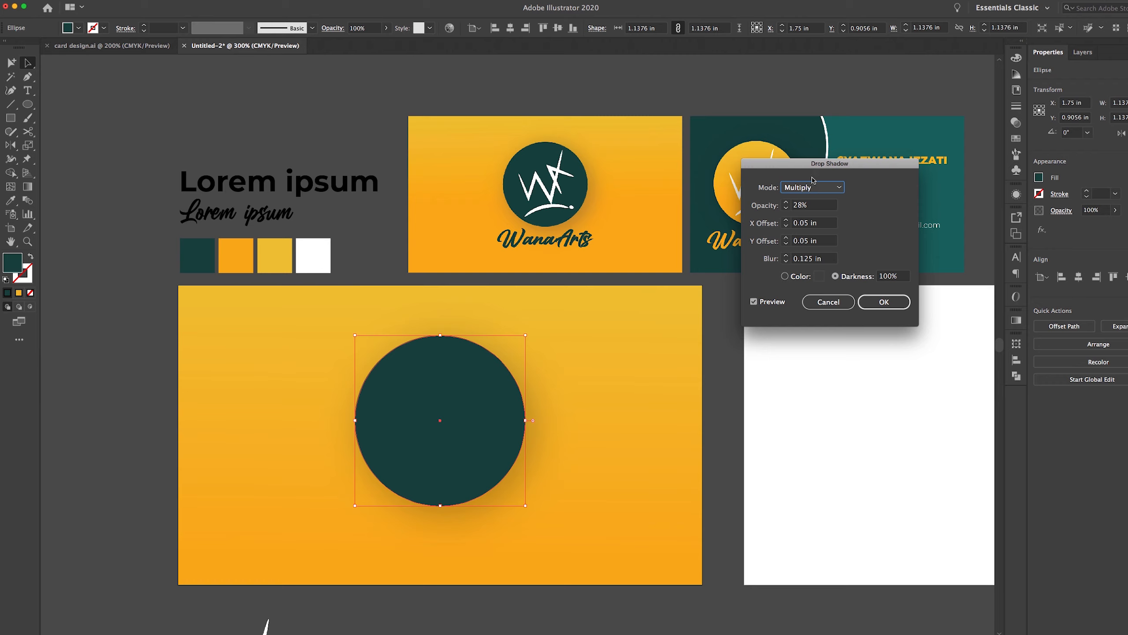
left_click(812, 190)
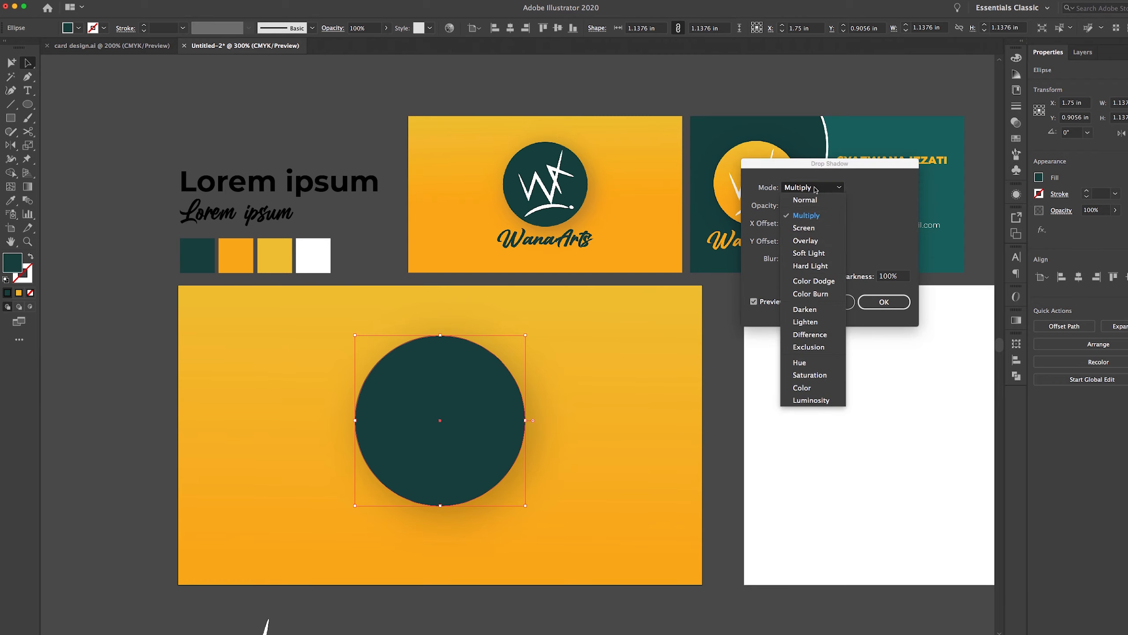
left_click(813, 223)
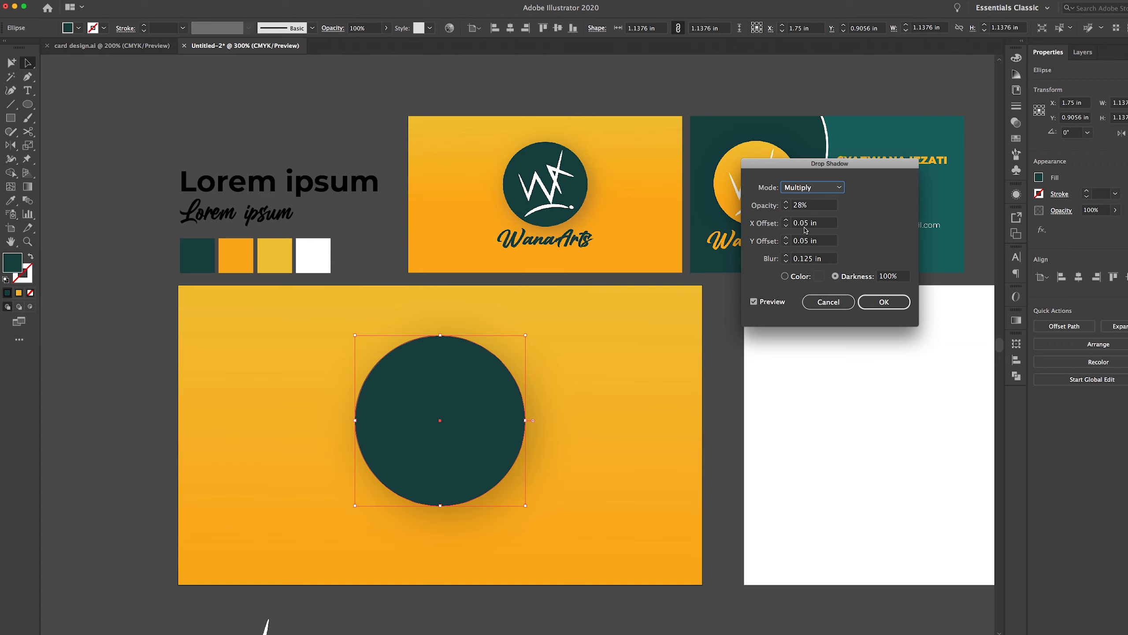
Try a pure black colour for the drop shadow instead of darkness
left_click(785, 276)
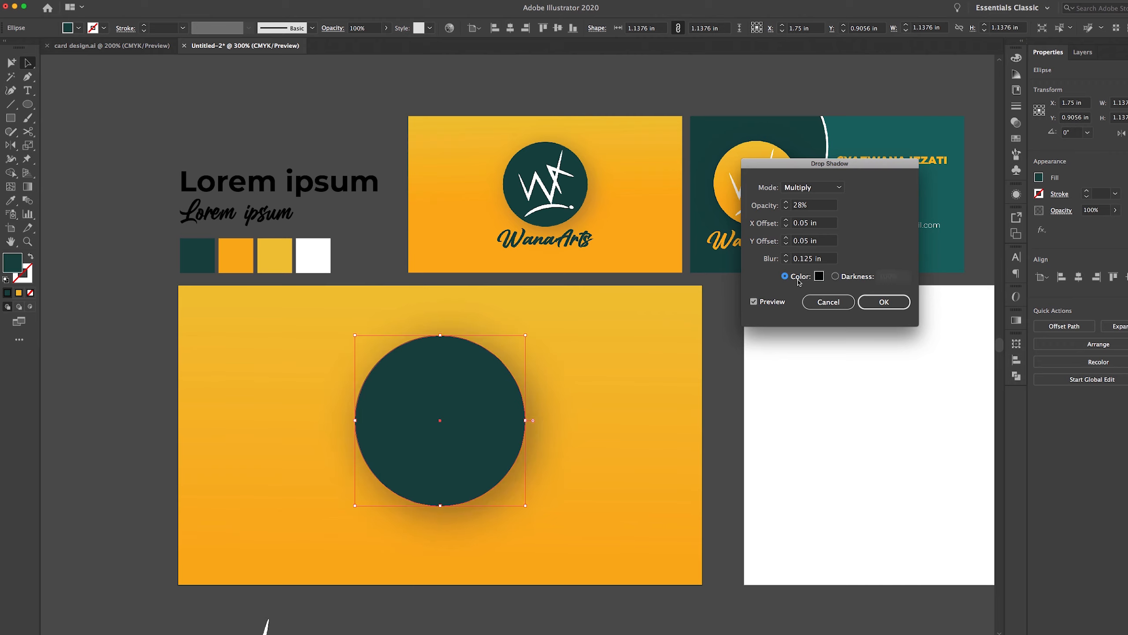
left_click(837, 276)
left_click(795, 279)
left_click(820, 277)
left_click(819, 290)
left_click(769, 304)
left_click(951, 241)
left_click(1013, 210)
Settle on a 100% darkness shadow at 28% opacity and apply it
left_click(836, 277)
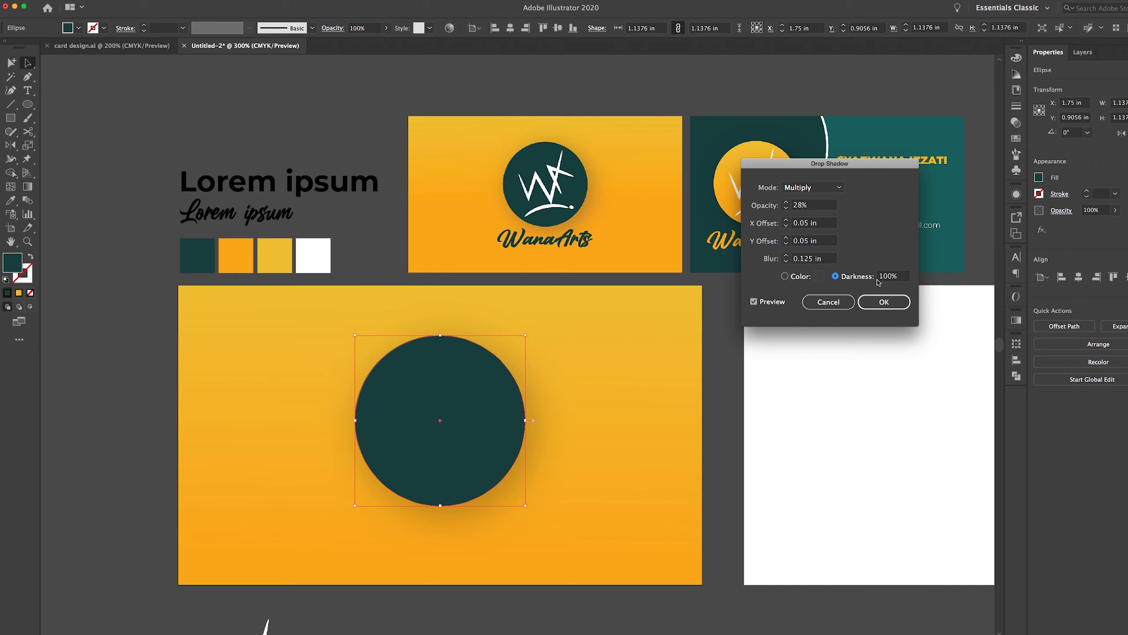
left_click(794, 276)
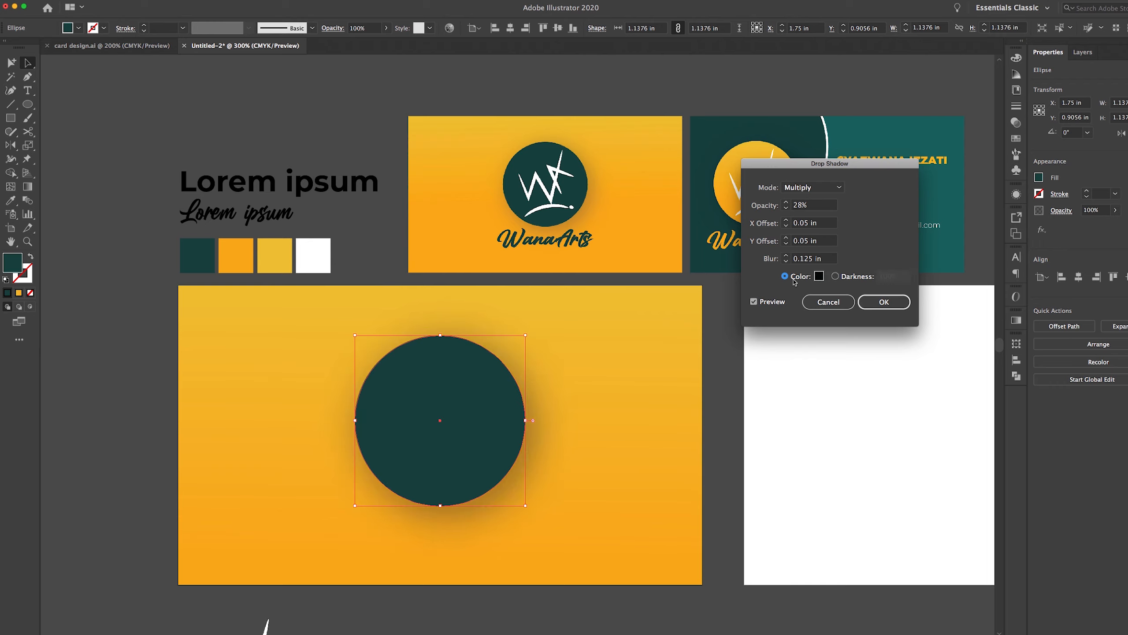
left_click(836, 277)
left_click(791, 277)
left_click(849, 277)
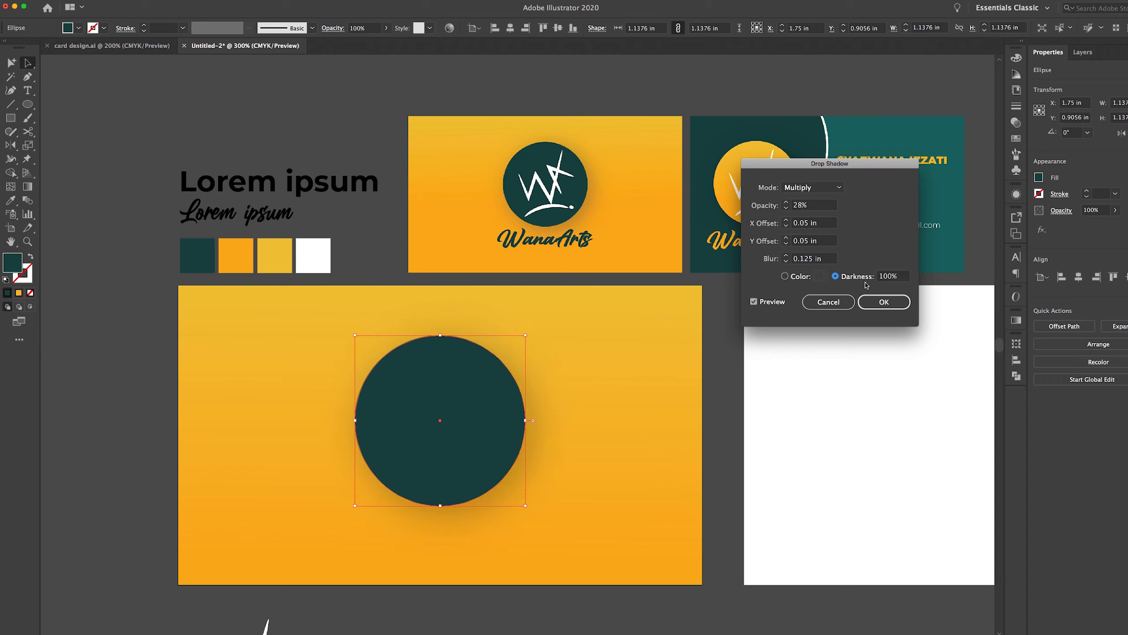
left_click(879, 303)
left_click(718, 410)
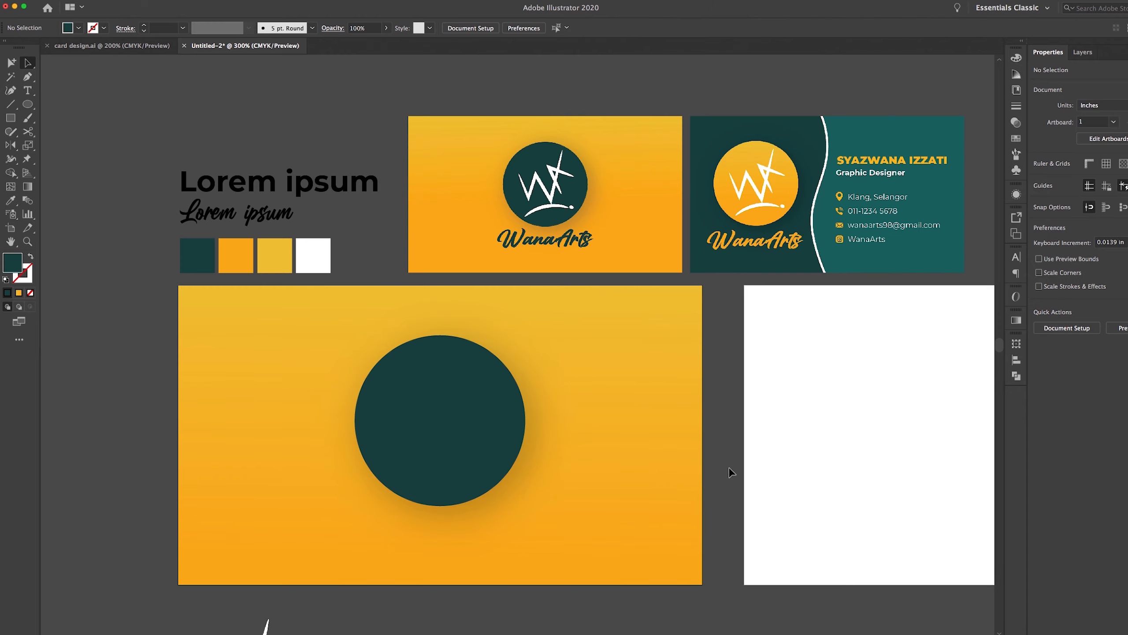
Move white logo.png onto the dark circle on the yellow card
left_click_drag(725, 467, 782, 441)
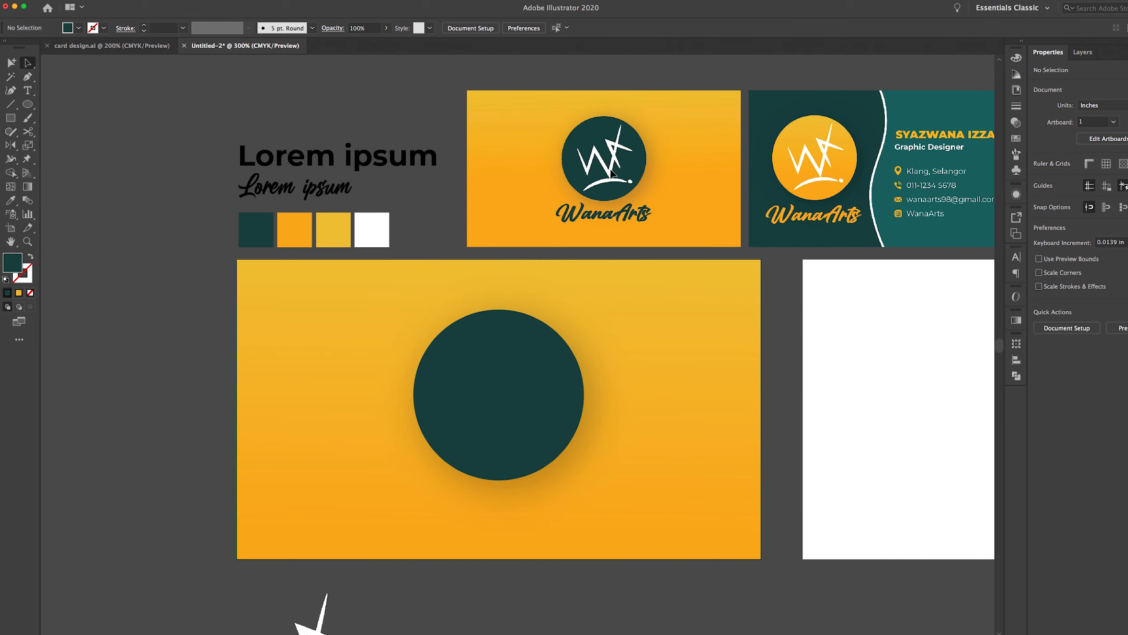
left_click_drag(666, 390, 660, 340)
left_click_drag(311, 592, 501, 336)
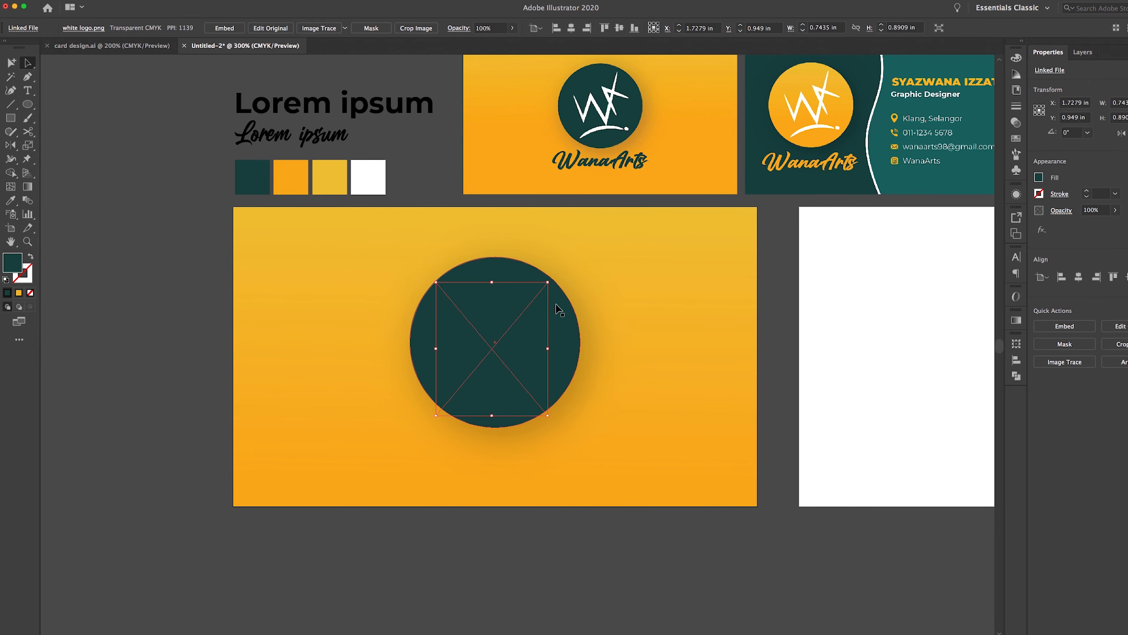
scroll(642, 370, "up", 2)
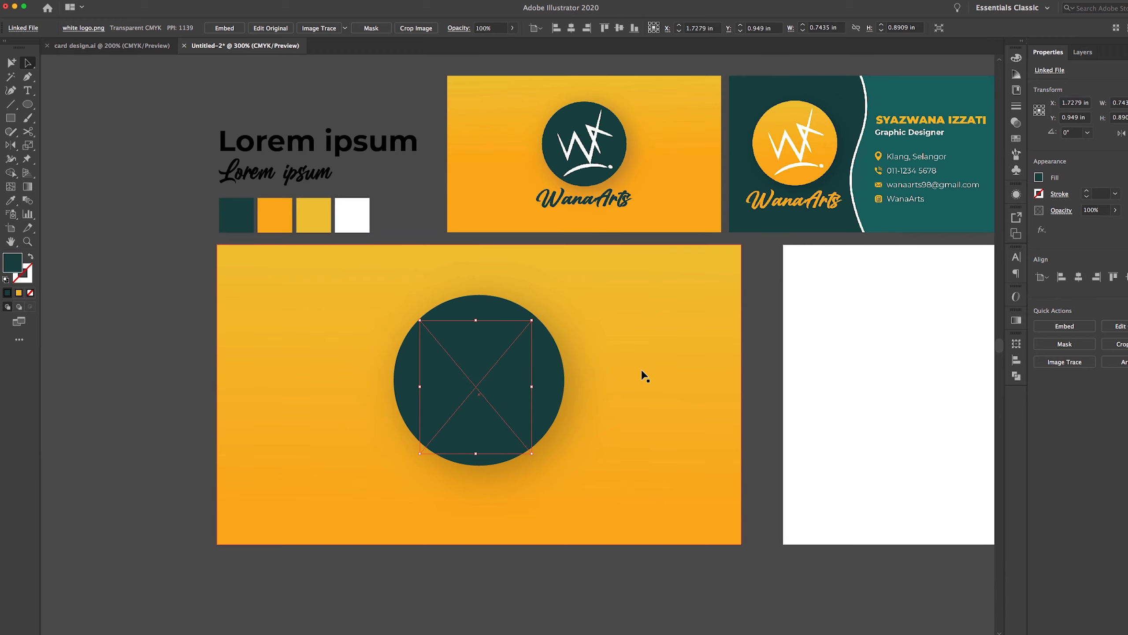
Stack the logo above the circle in Layer 2's object order
left_click(1082, 52)
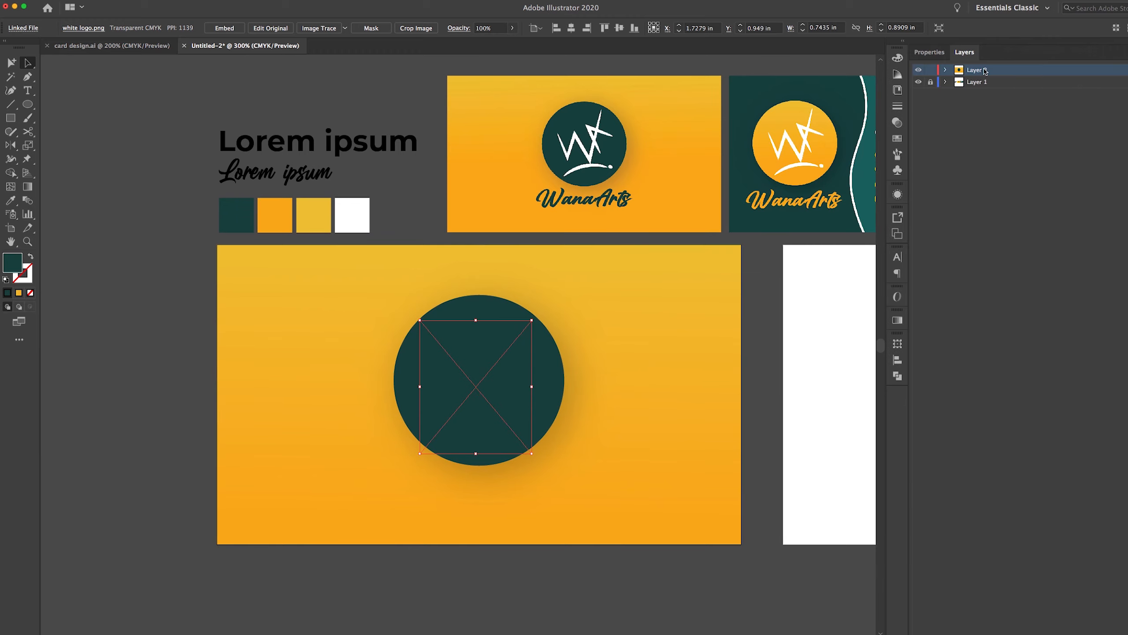
left_click(946, 71)
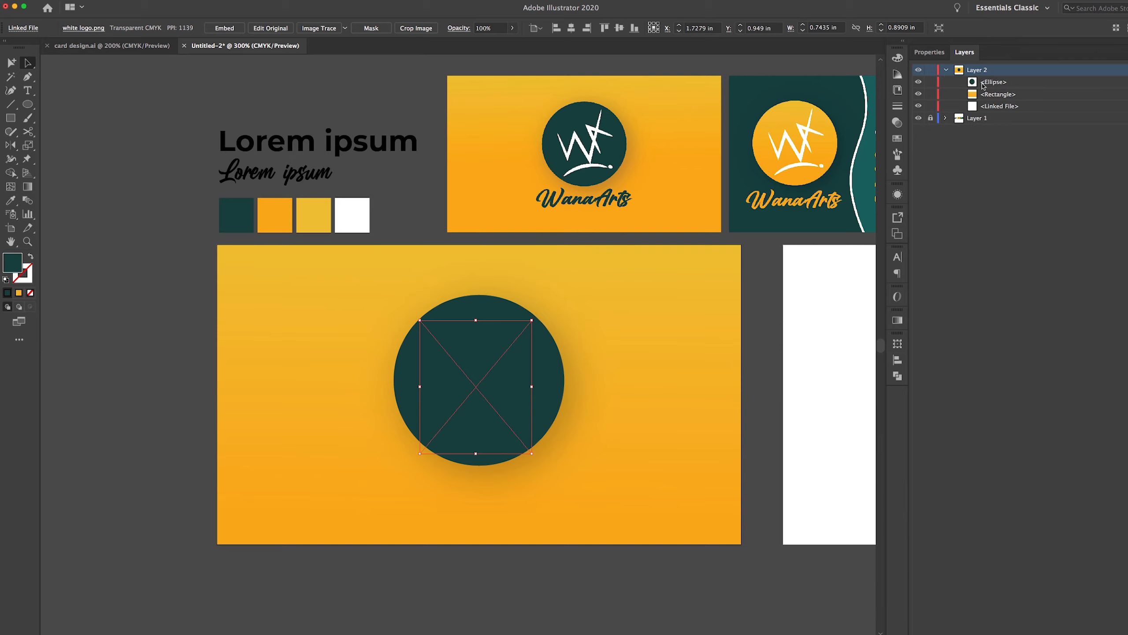
left_click(1007, 106)
left_click(1038, 194)
left_click(1005, 107)
left_click_drag(1013, 107, 1012, 82)
Centre the logo horizontally and vertically on the card, nudged slightly upward
left_click_drag(704, 319, 637, 336)
left_click(925, 53)
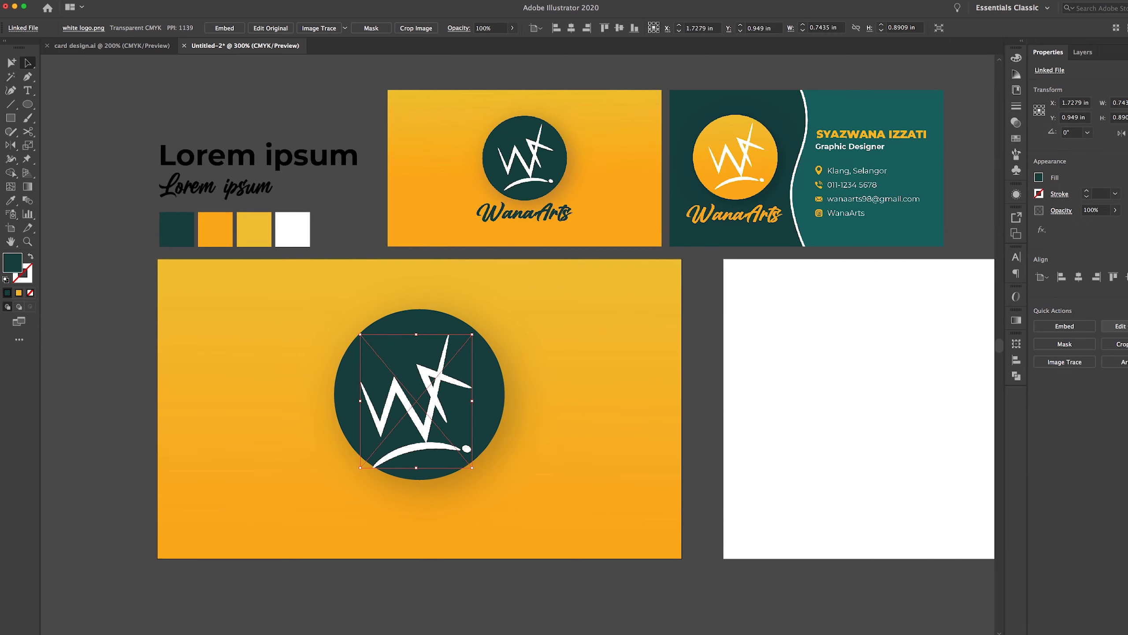
left_click(1079, 277)
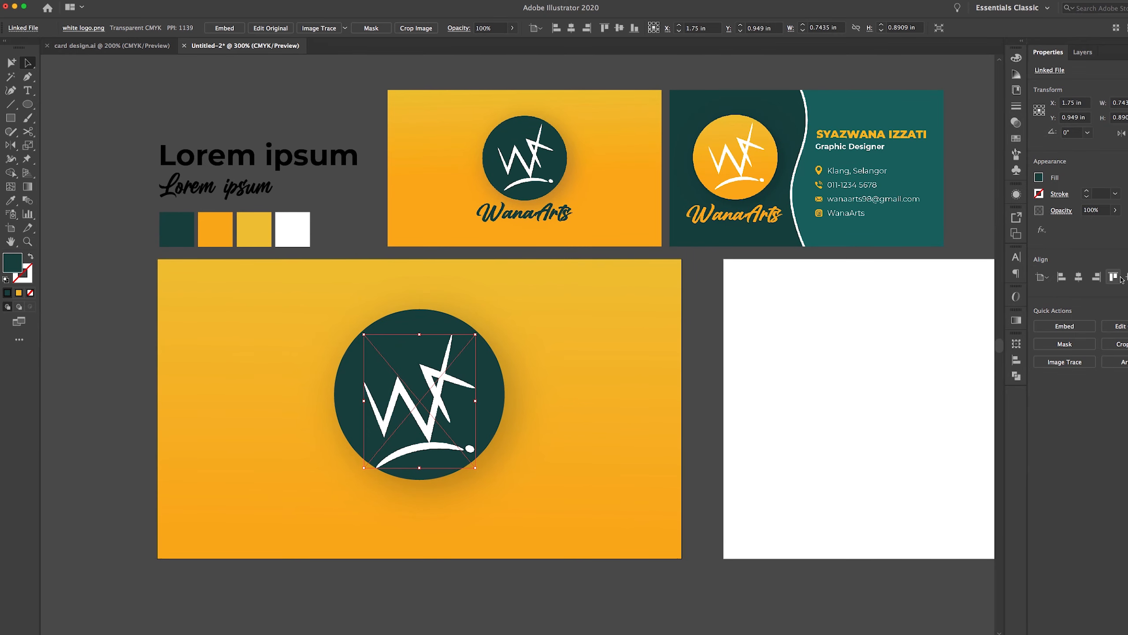
left_click(1126, 277)
key("Up")
key("Up")
key("Up")
key("Up")
key("Up")
key("Up")
key("Up")
key("Up")
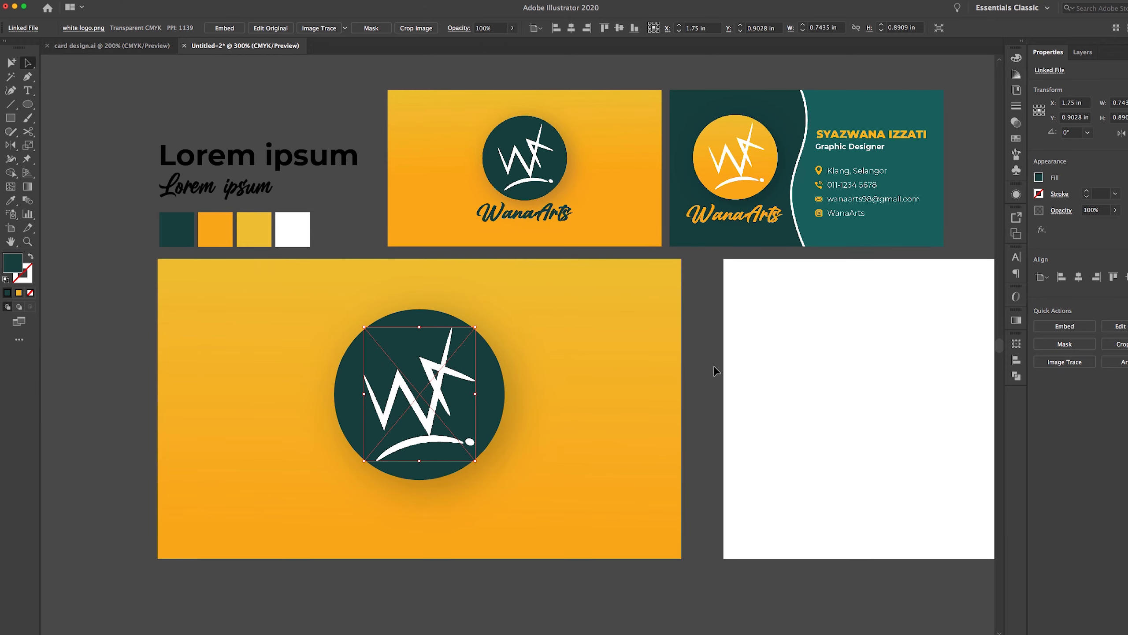
left_click(698, 381)
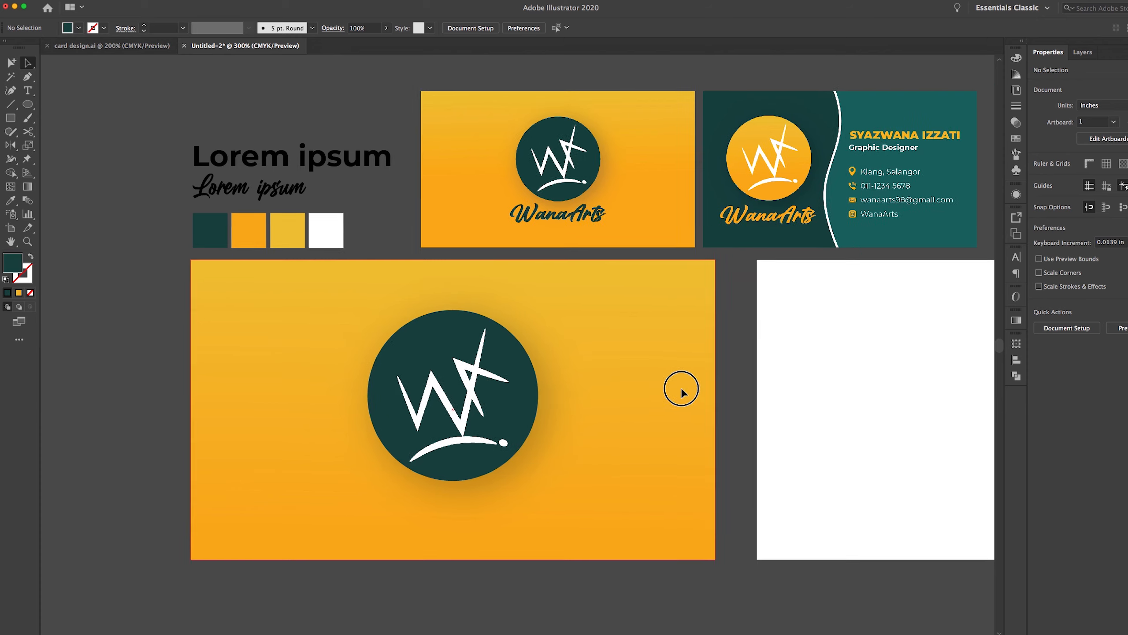
Scale the dark circle down to 1.0428 in, centre it horizontally and nudge it up
scroll(680, 386, "left", 5)
left_click(496, 320)
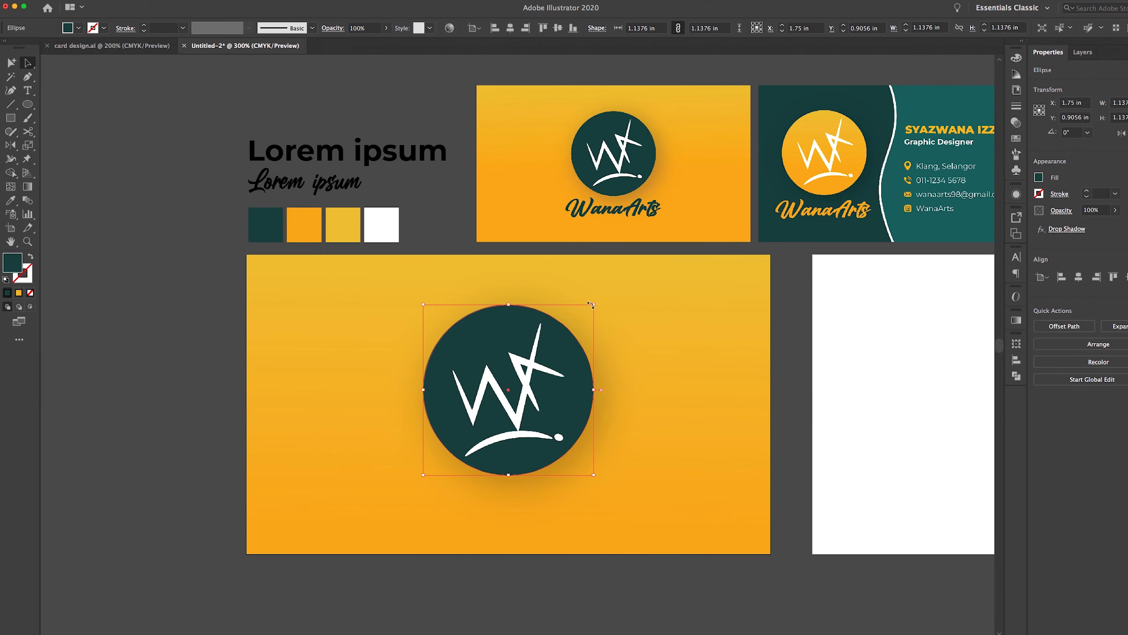
left_click_drag(595, 306, 579, 318)
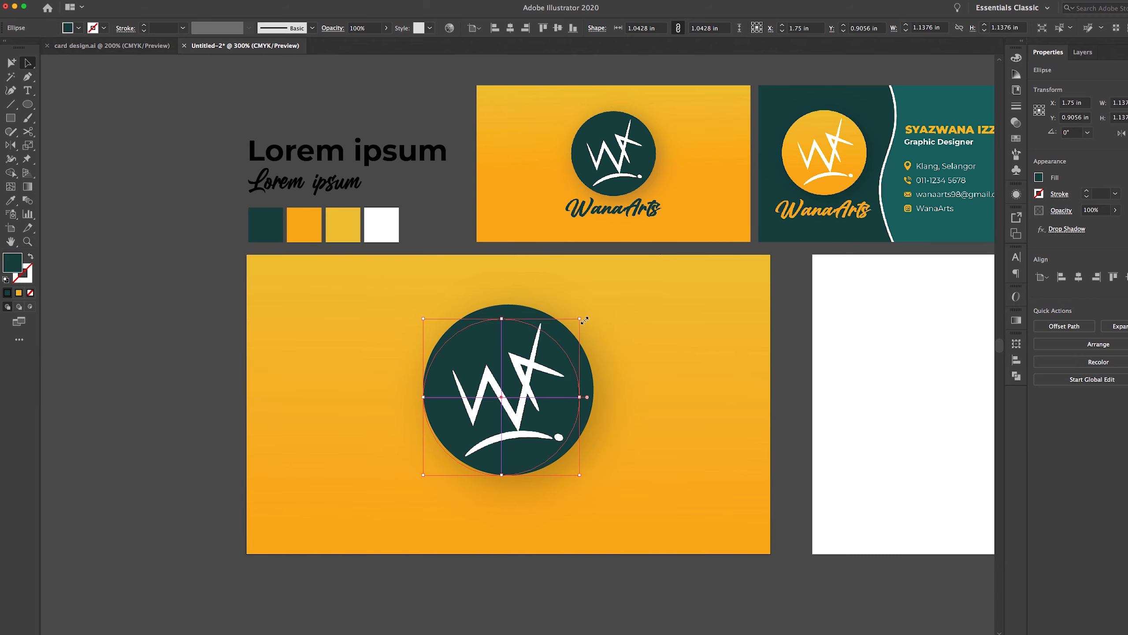
left_click(1079, 283)
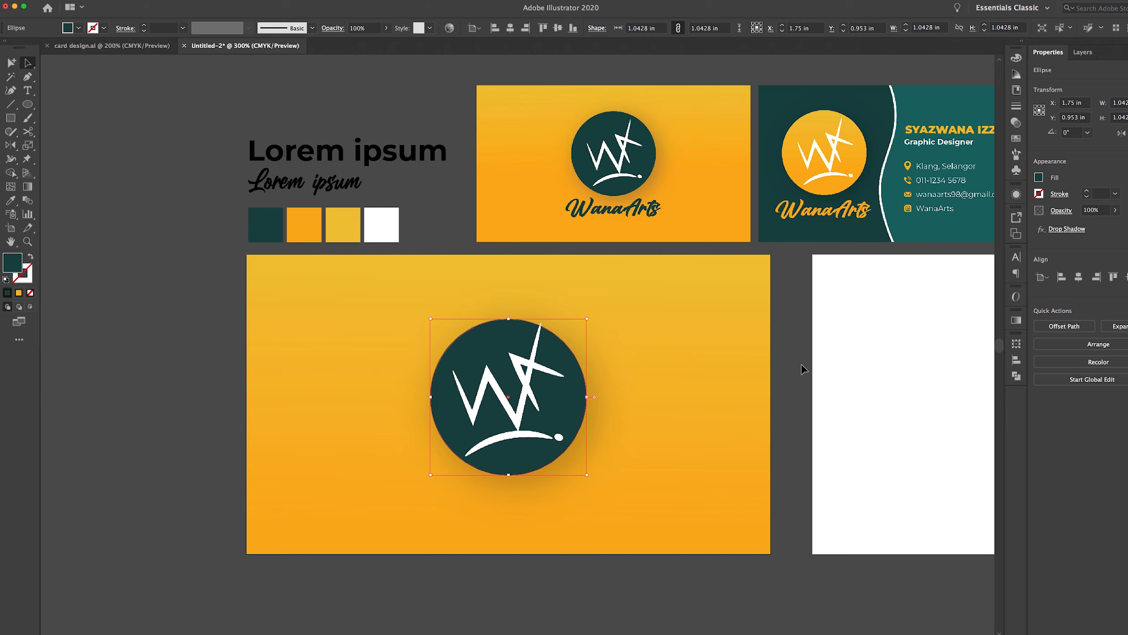
key("Up")
key("Up")
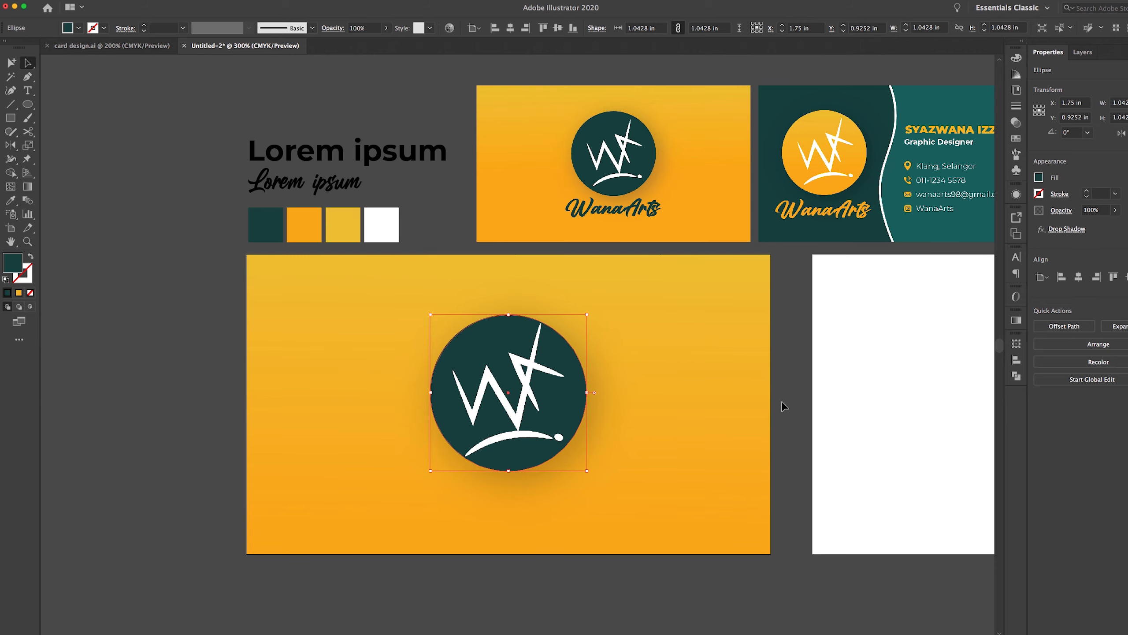
left_click(785, 406)
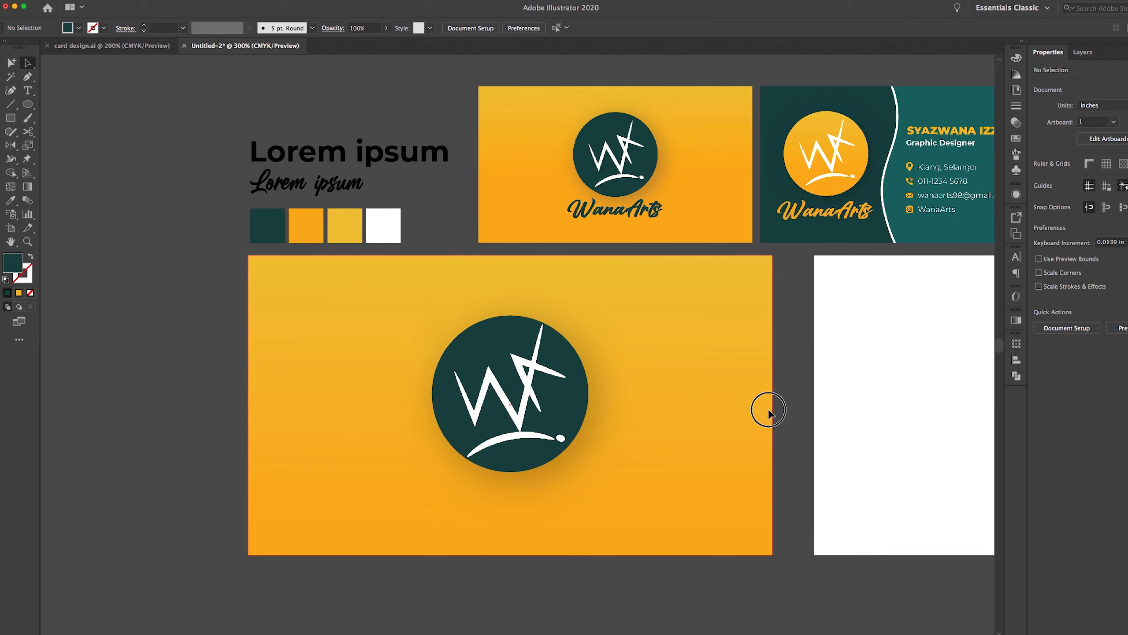
left_click_drag(768, 408, 831, 424)
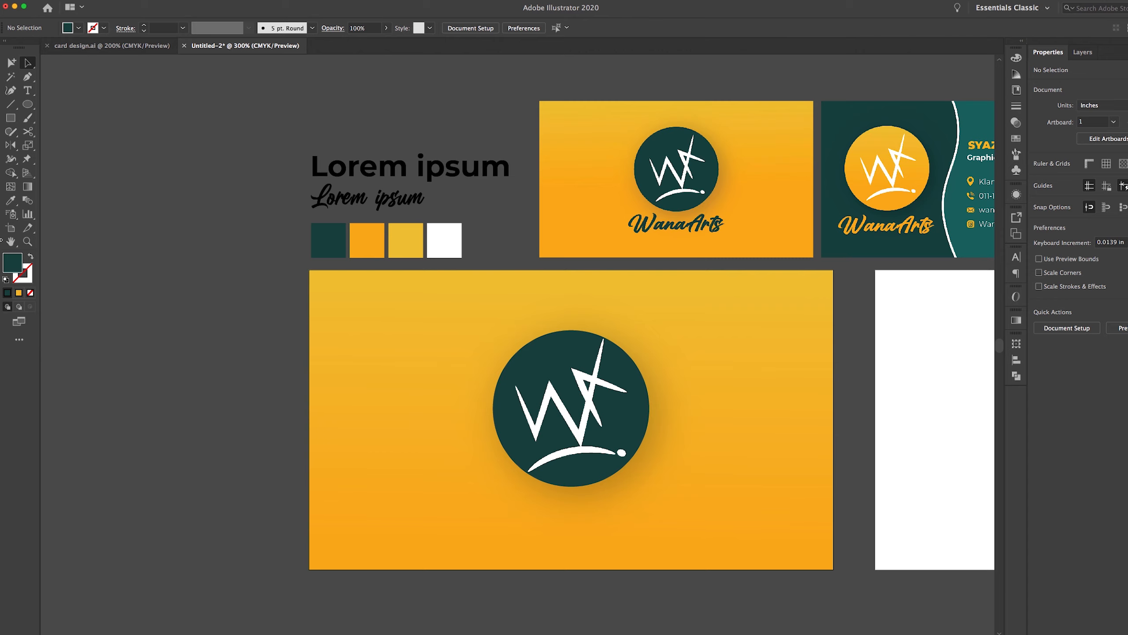
Type 'WanaArts' as a text object below the logo circle
left_click(27, 93)
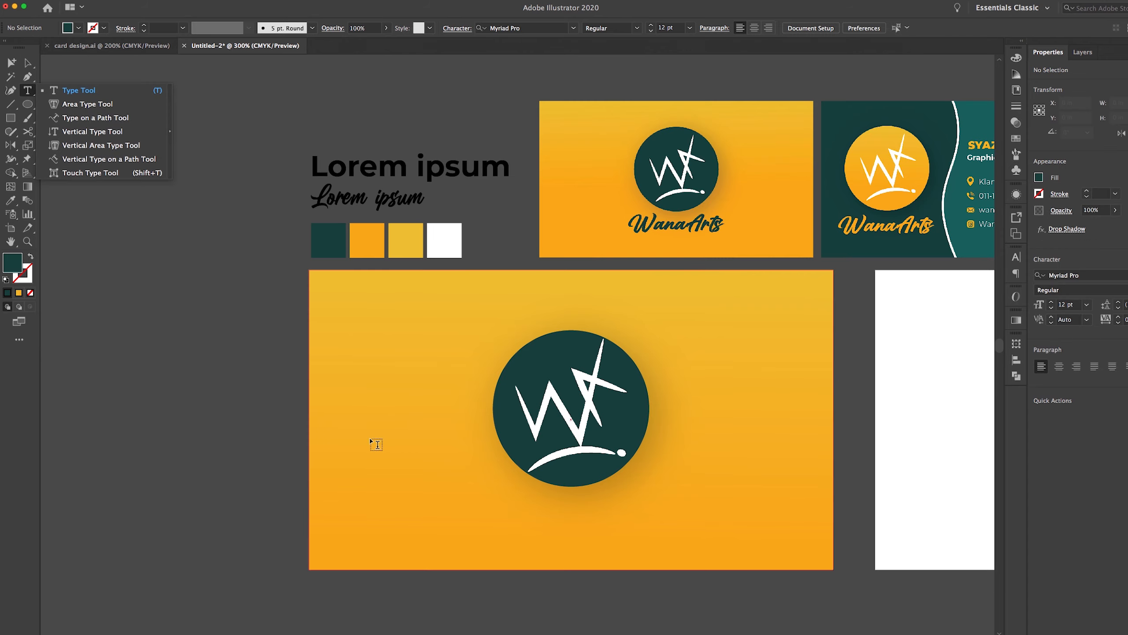
left_click(452, 515)
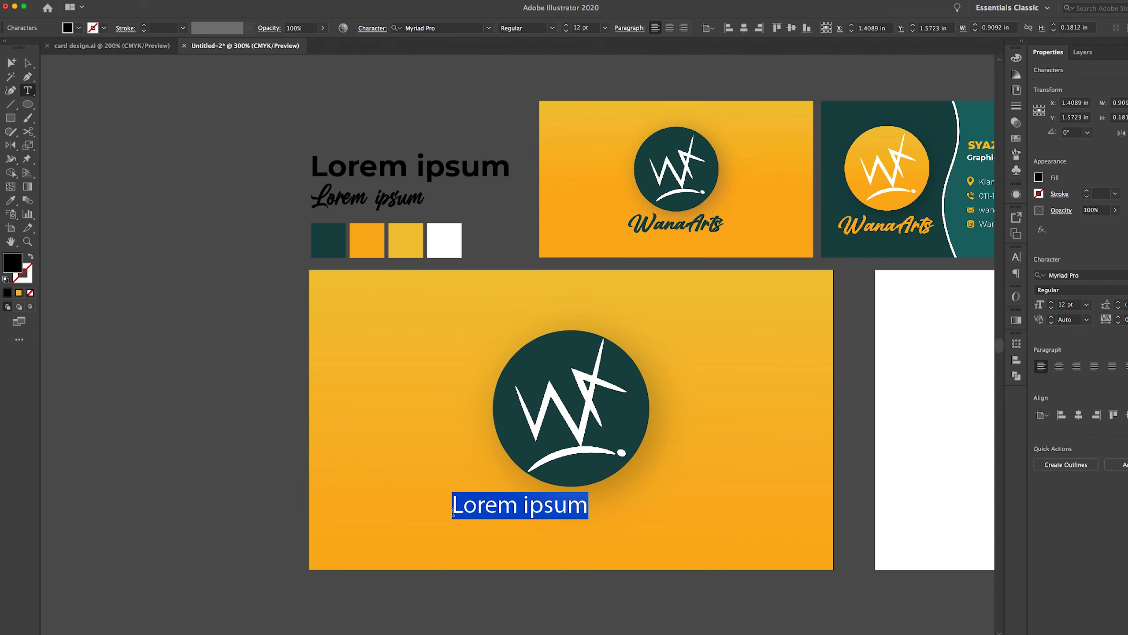
type("W")
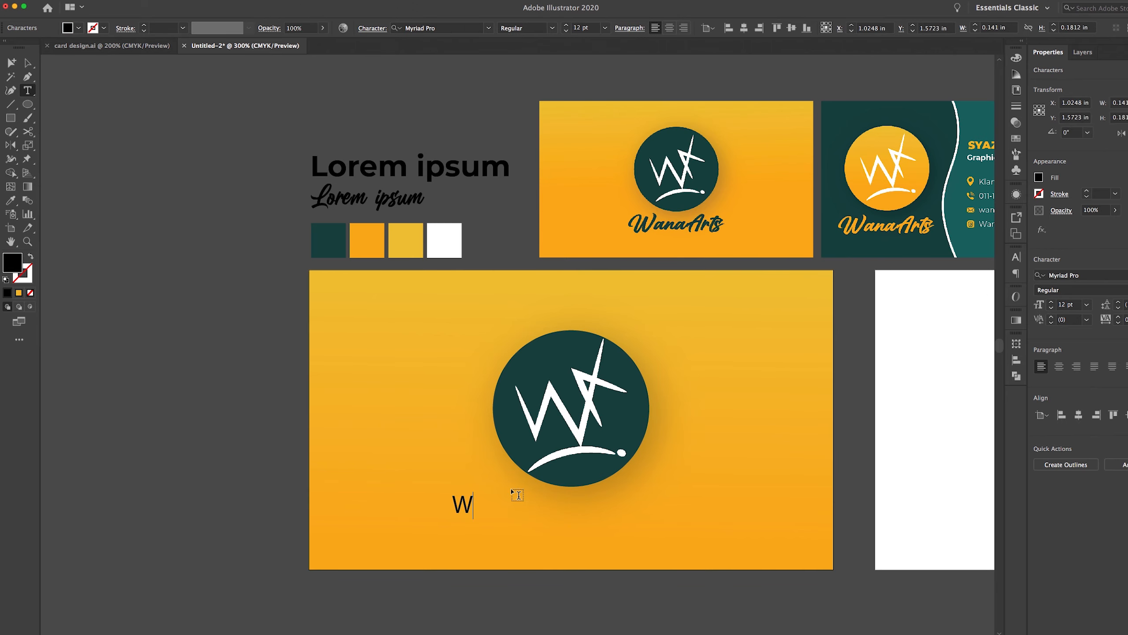
type("anaArts")
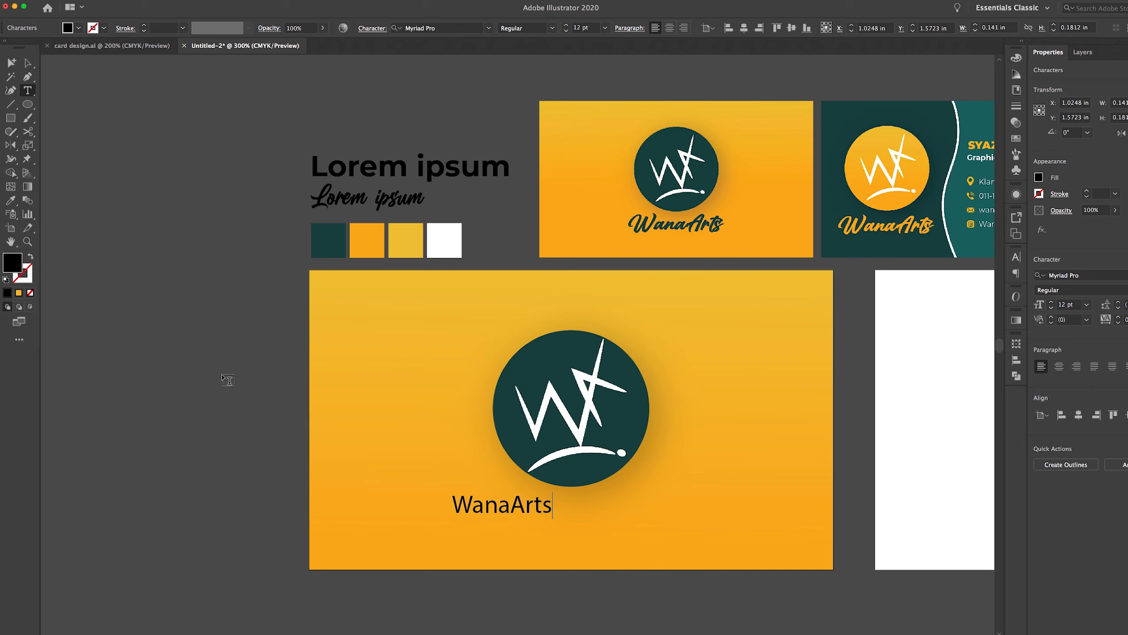
left_click(27, 63)
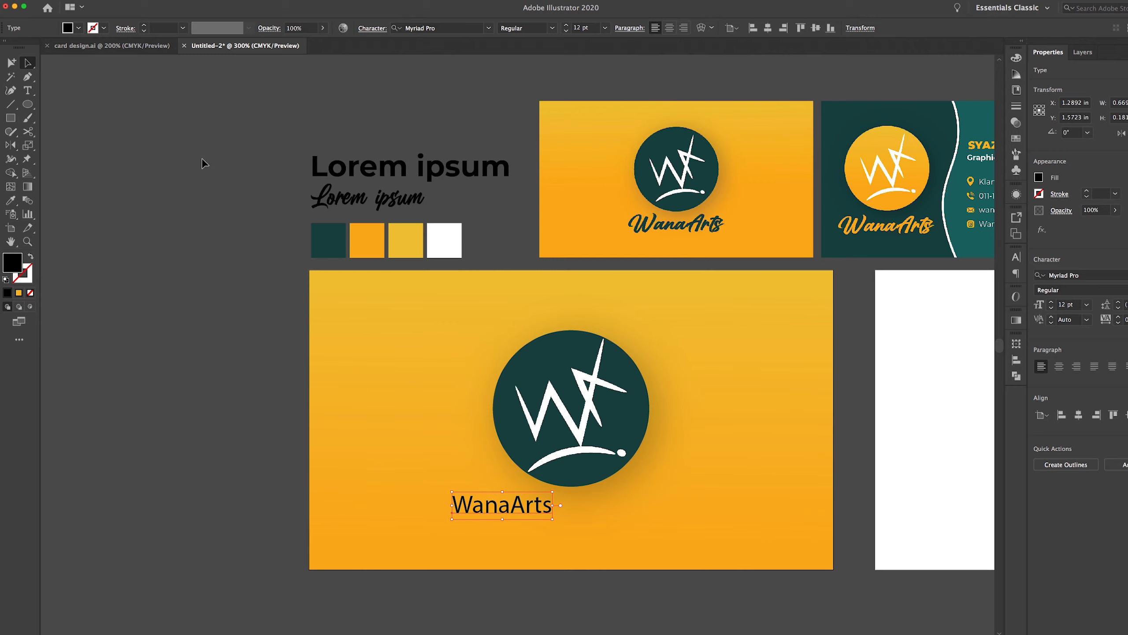
Give WanaArts the Billion Dreams script font sampled from the Lorem ipsum text
key("i")
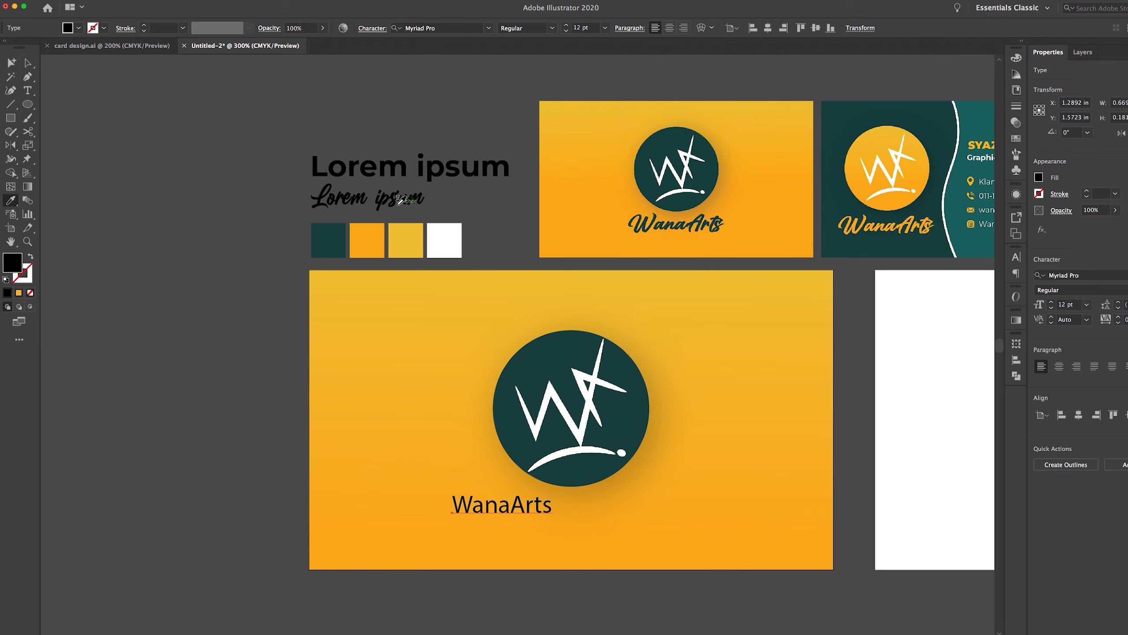
left_click(398, 201)
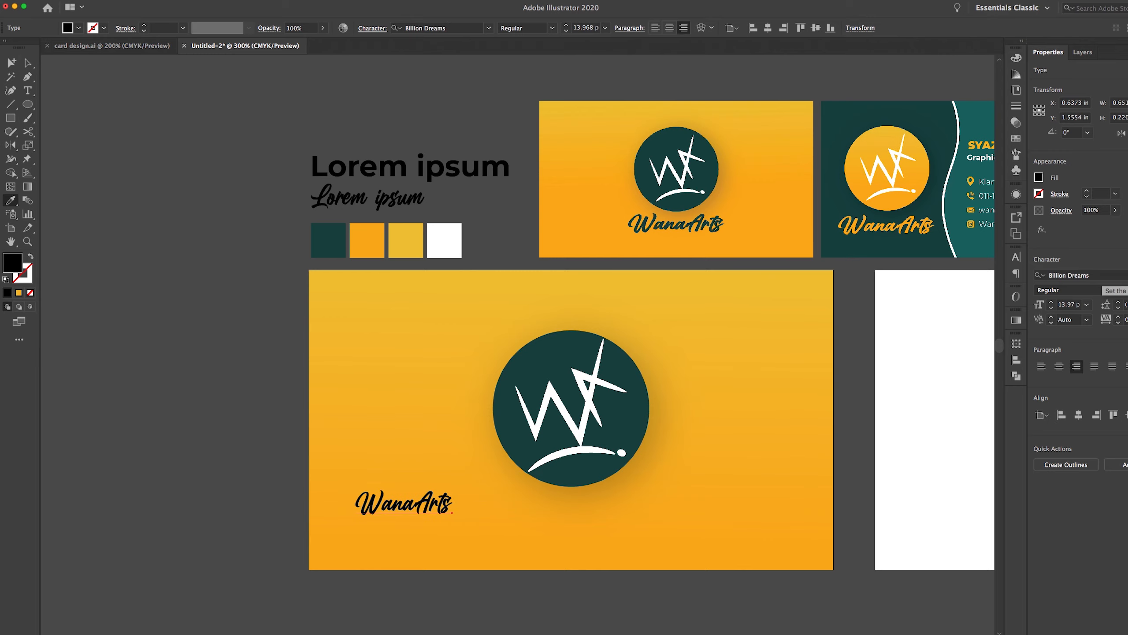
left_click(1102, 275)
left_click(1102, 275)
left_click(1101, 275)
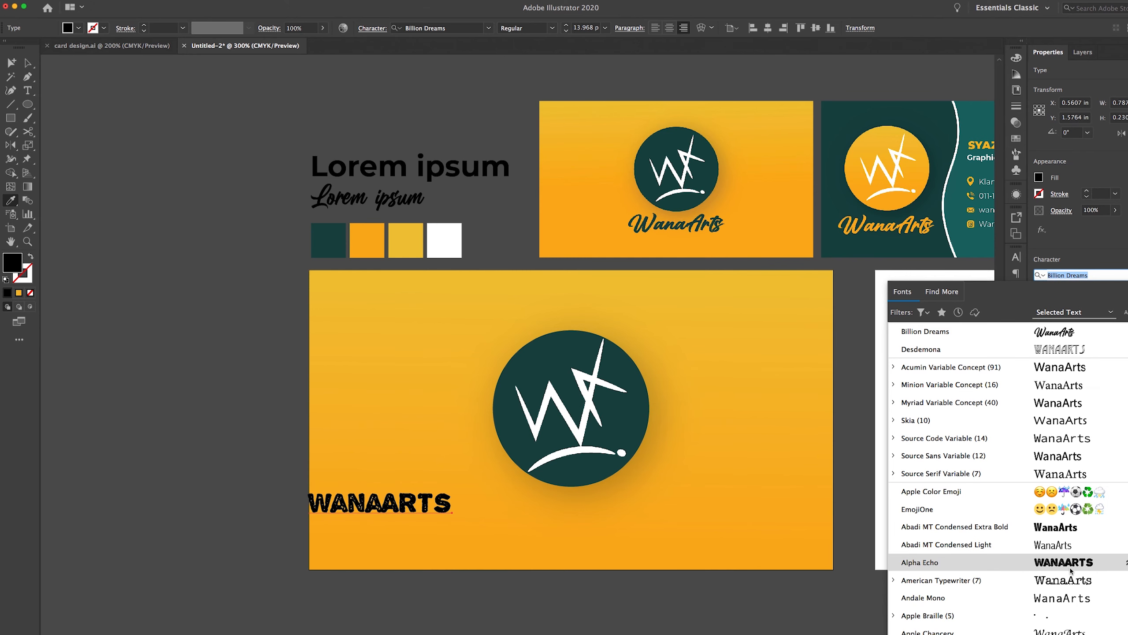
left_click(1076, 335)
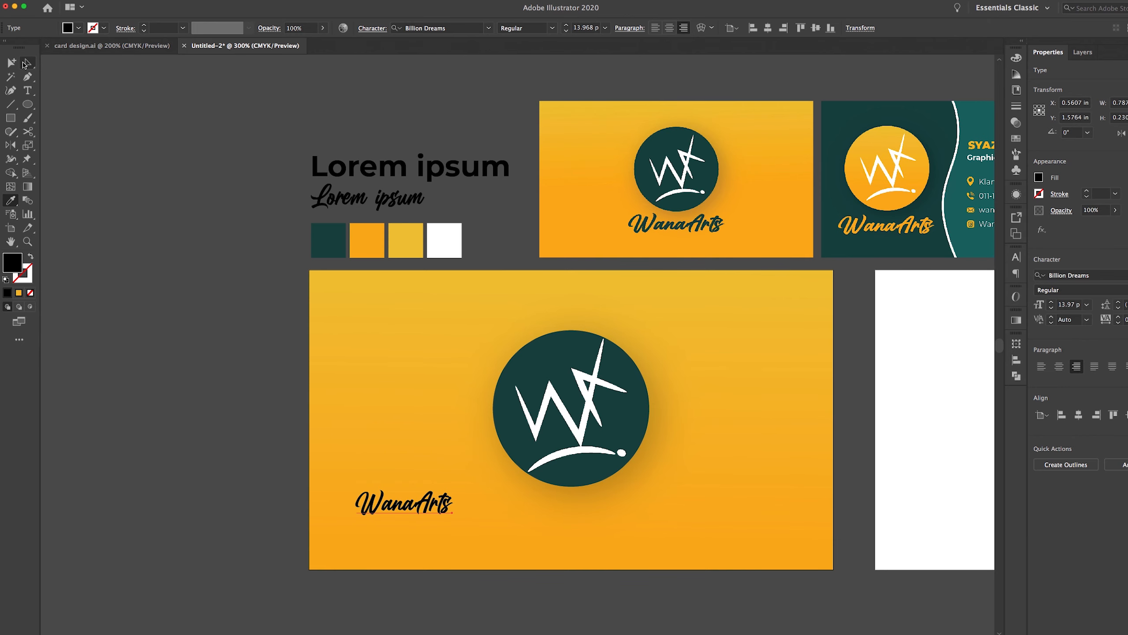
left_click(25, 63)
left_click_drag(611, 329, 453, 305)
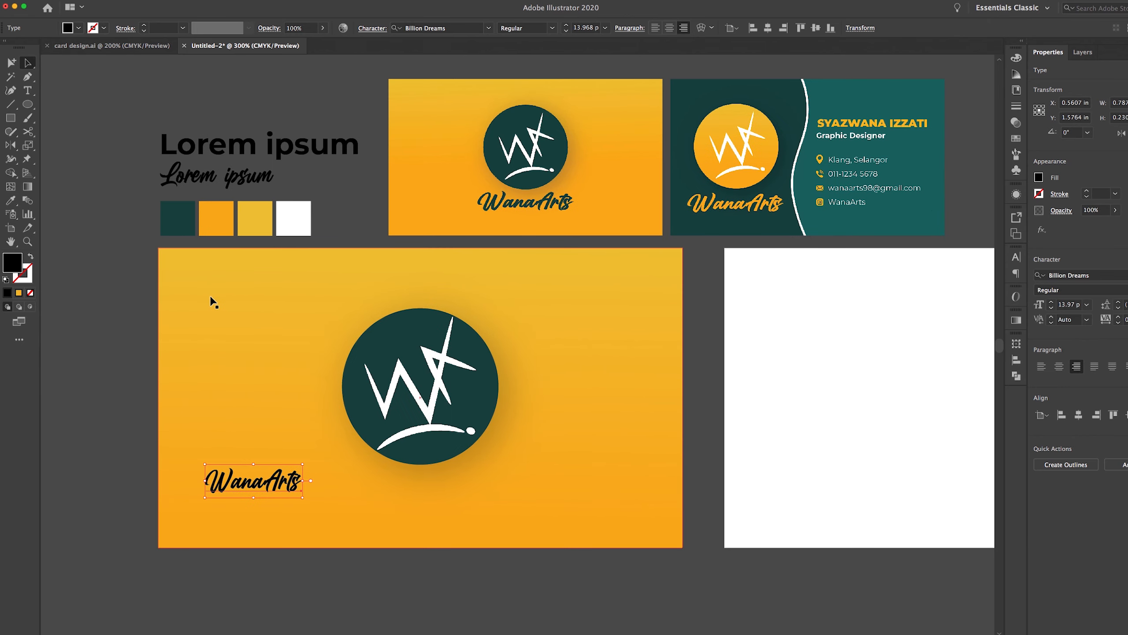
Colour WanaArts with the dark green swatch and centre it horizontally
key("i")
left_click(177, 218)
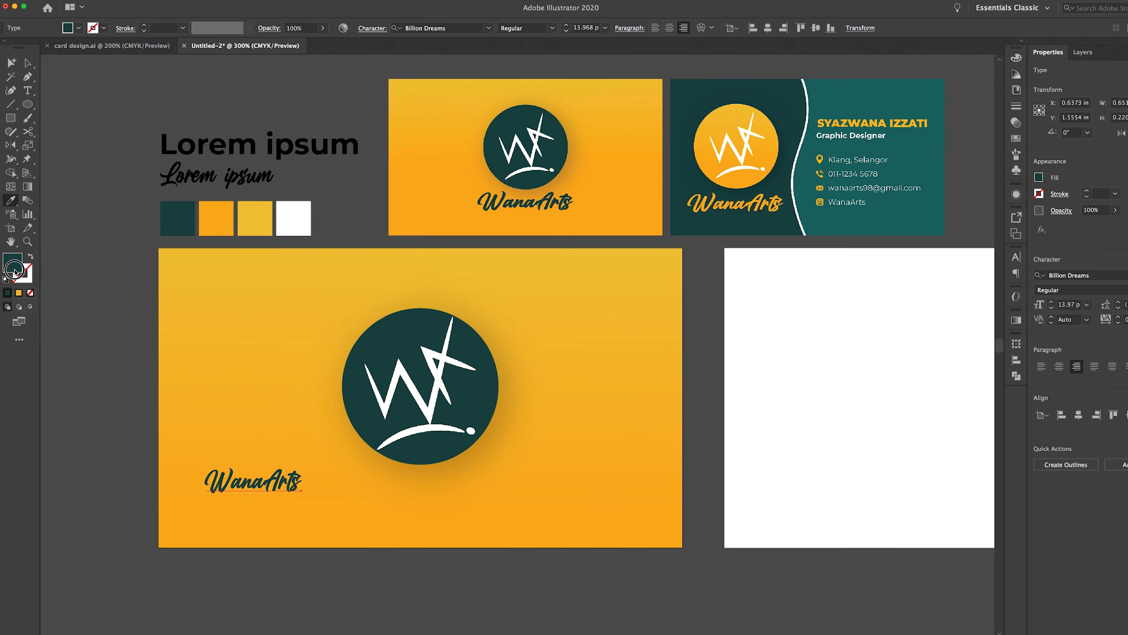
double_click(13, 267)
left_click(1012, 213)
left_click(1078, 415)
Enlarge WanaArts to about 20.6 pt and re-centre it horizontally on the card
key("v")
left_click_drag(470, 492, 515, 512)
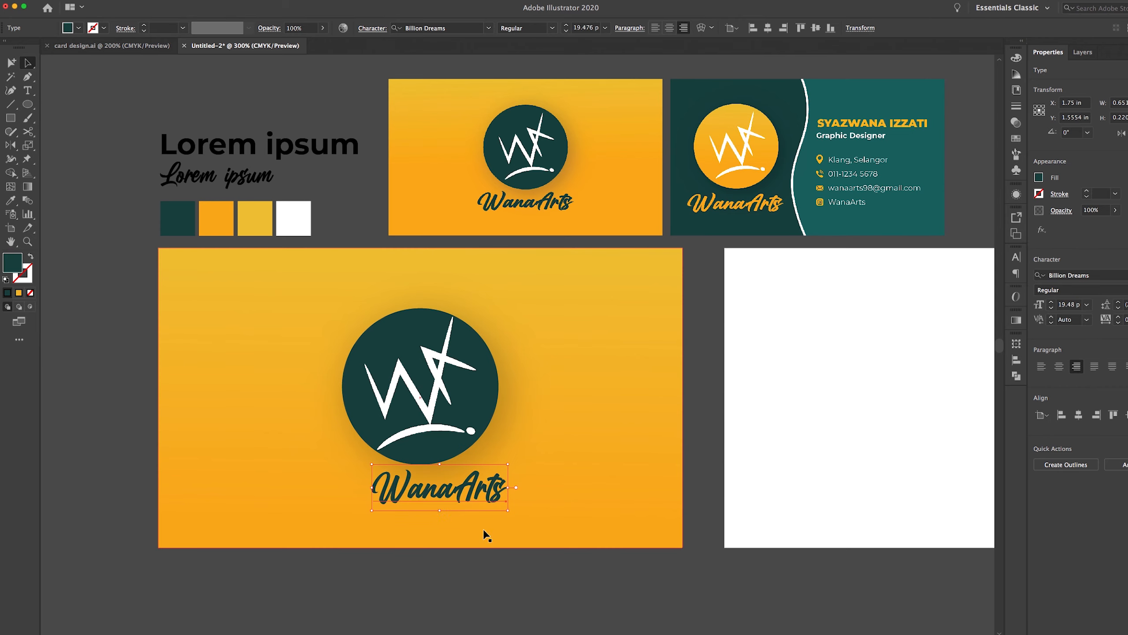
left_click_drag(441, 507, 441, 506)
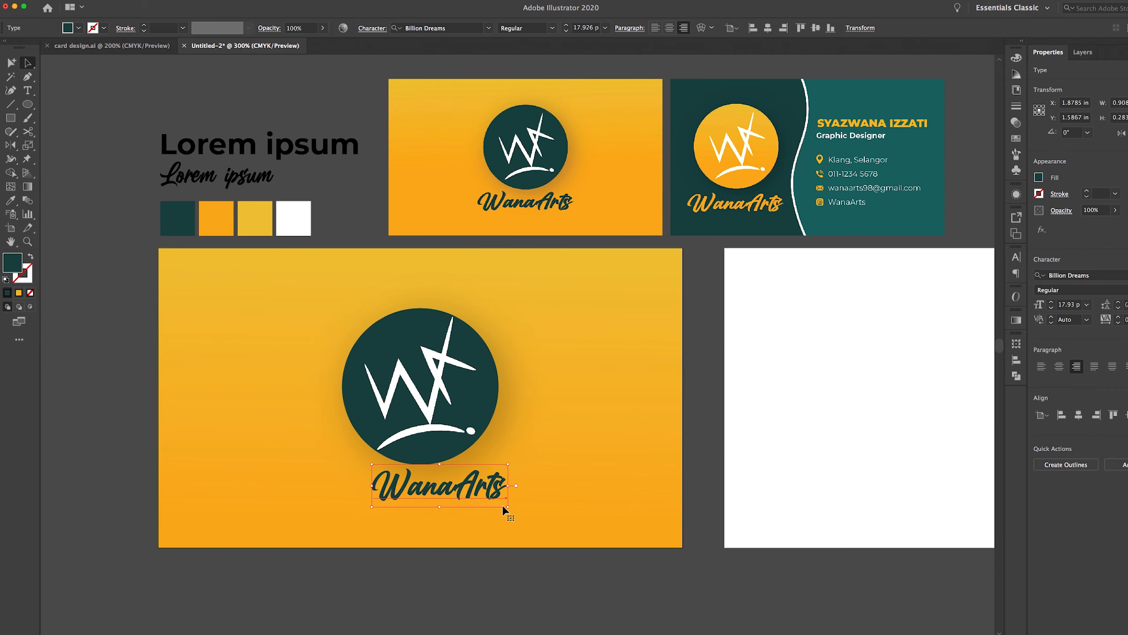
left_click_drag(508, 508, 513, 512)
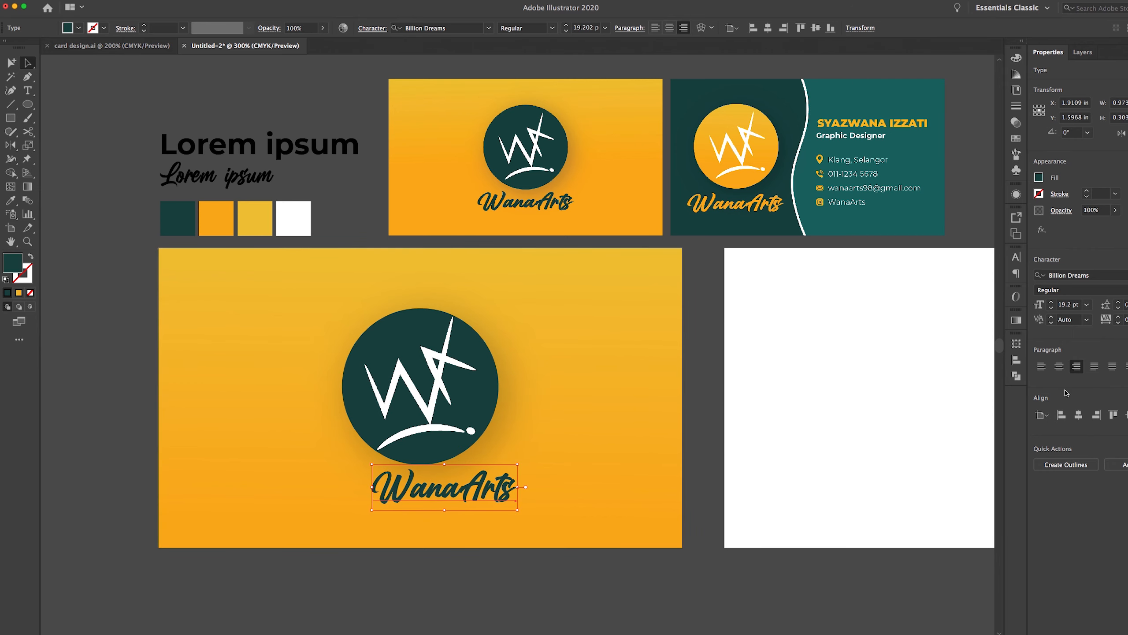
left_click(1078, 415)
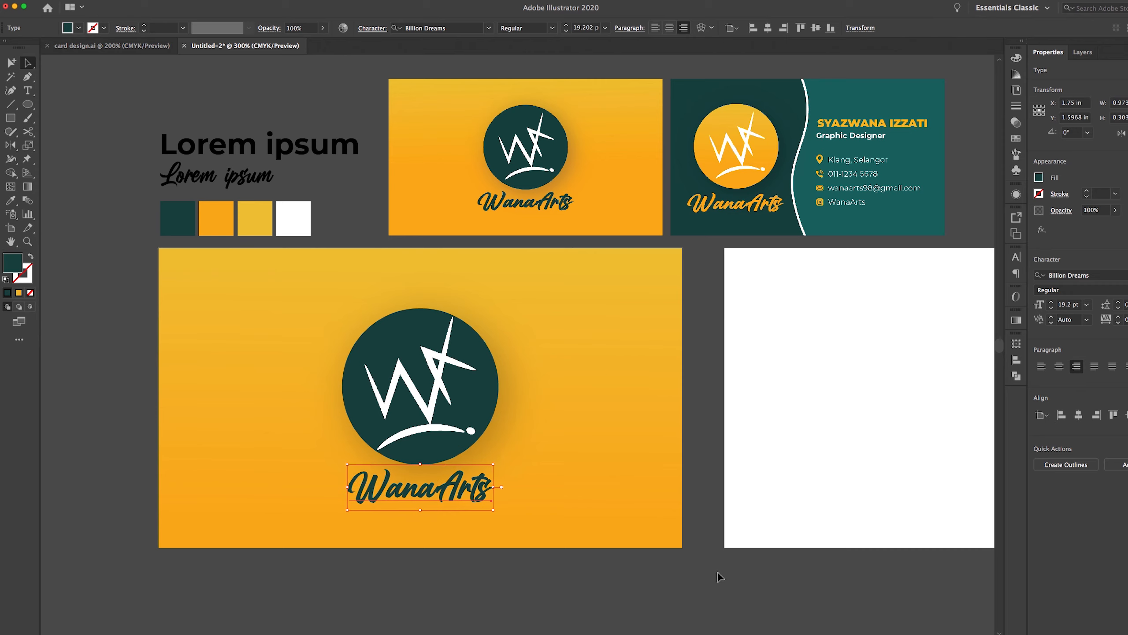
left_click_drag(494, 463, 504, 460)
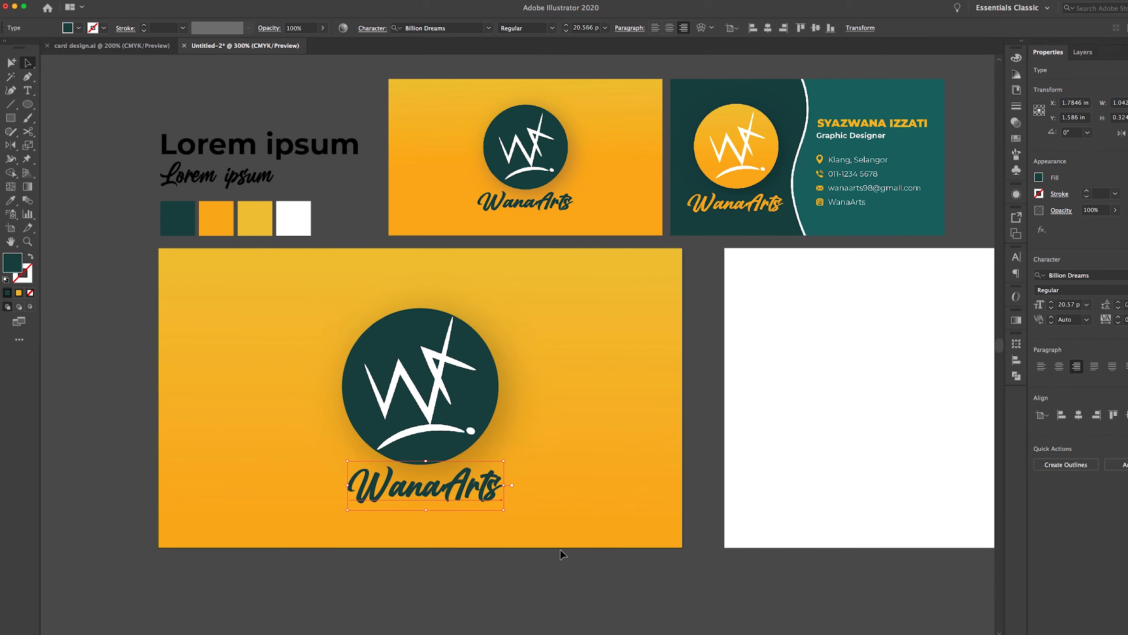
left_click(1078, 415)
left_click(697, 568)
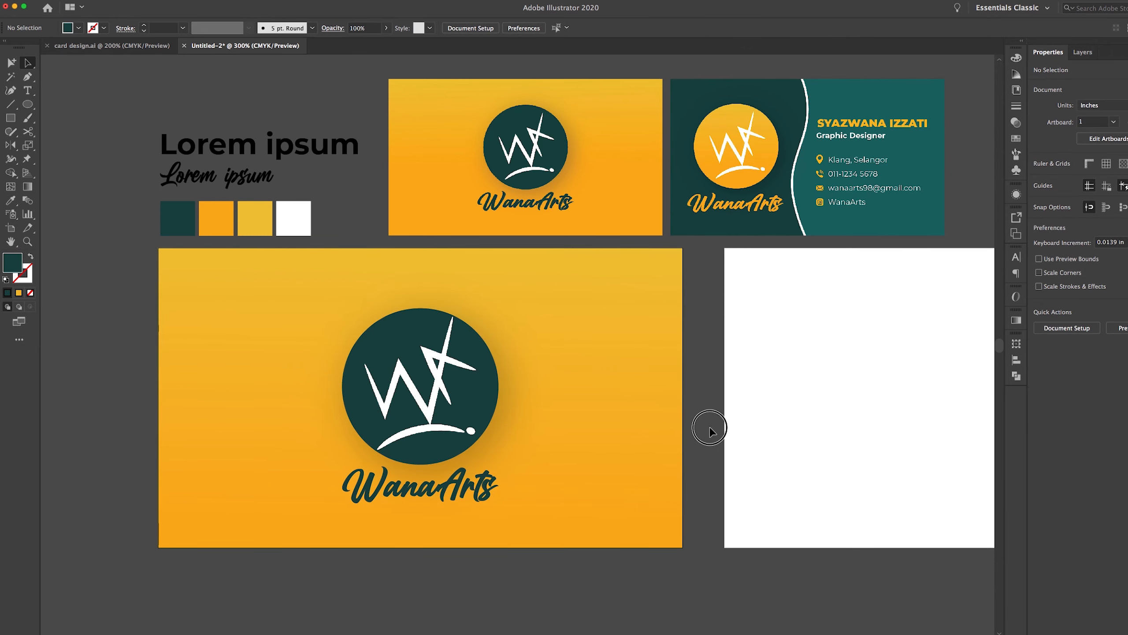
Shrink the white logo slightly and move it back to the circle's centre
scroll(711, 424, "up", 1)
left_click(466, 382)
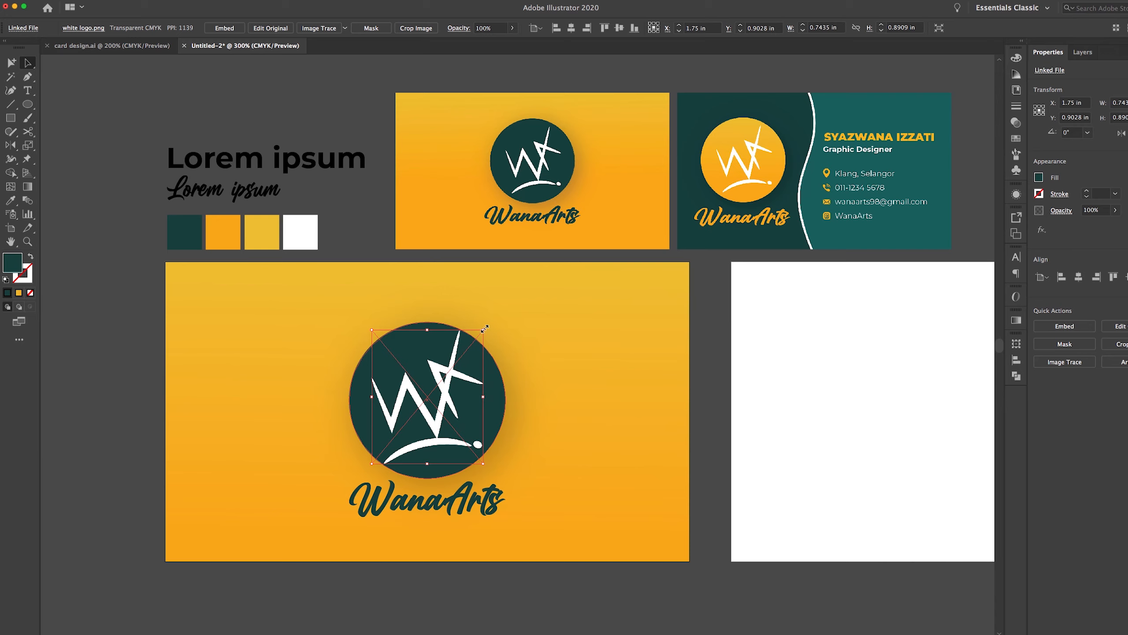
mouse_move(484, 328)
left_mouse_down()
mouse_move(473, 323)
mouse_move(476, 338)
left_mouse_up()
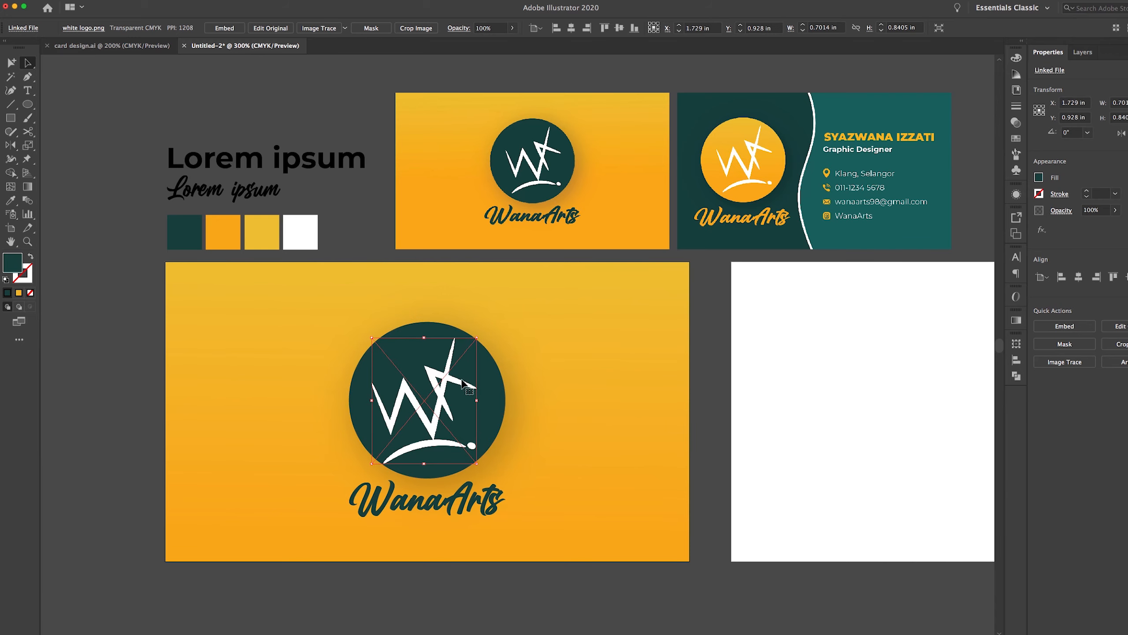
left_click_drag(456, 382, 459, 378)
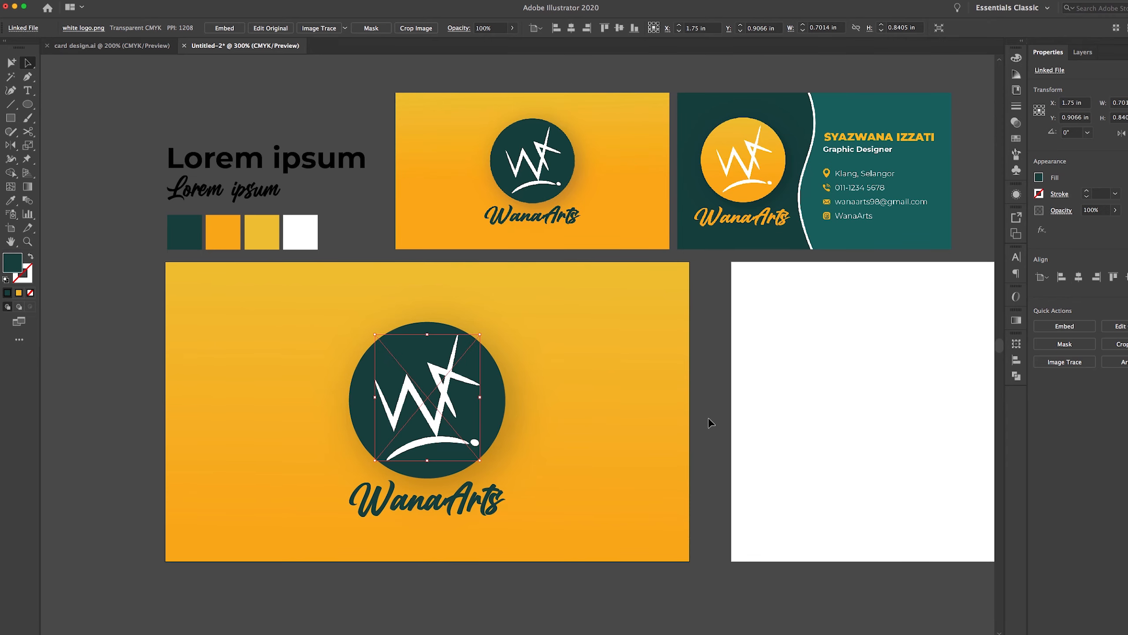
left_click(764, 464)
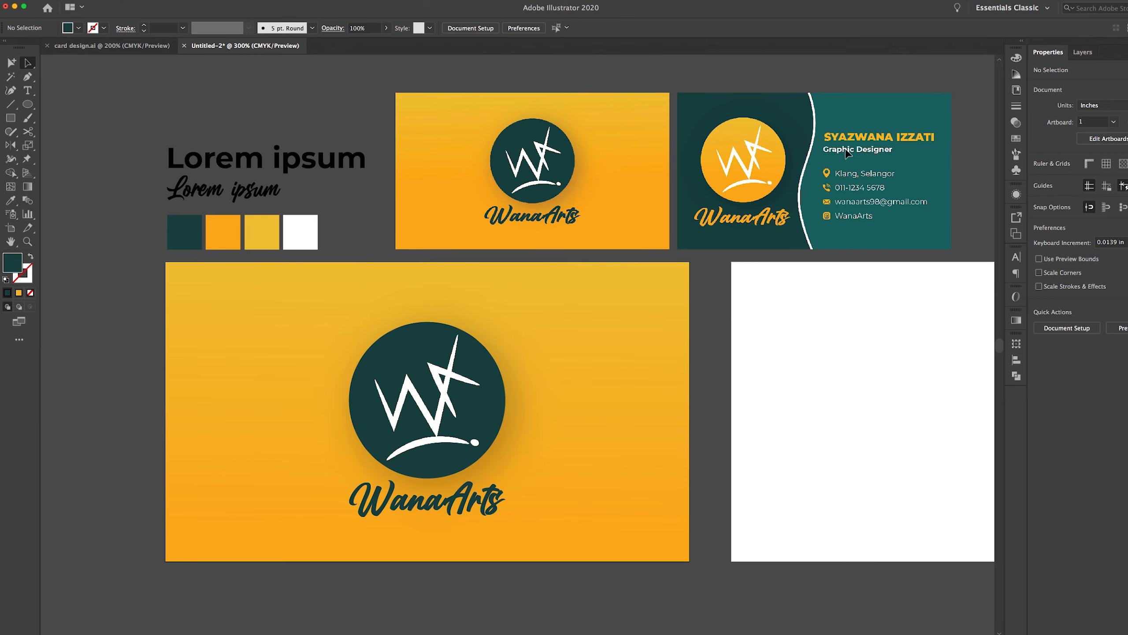
left_click_drag(834, 360, 407, 347)
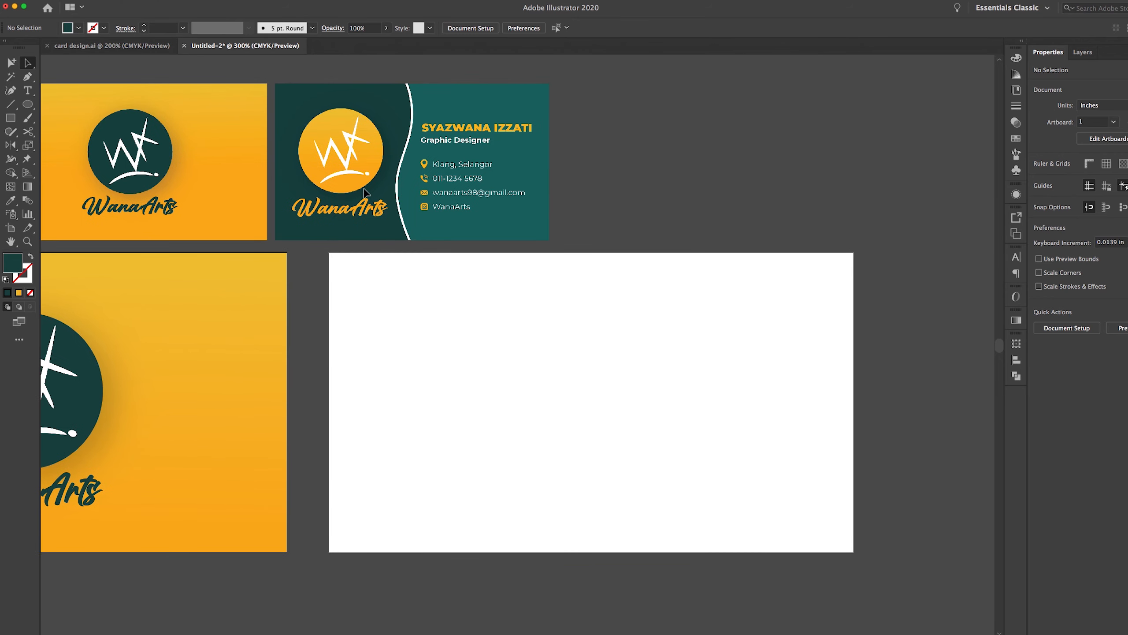
left_click_drag(393, 315, 614, 290)
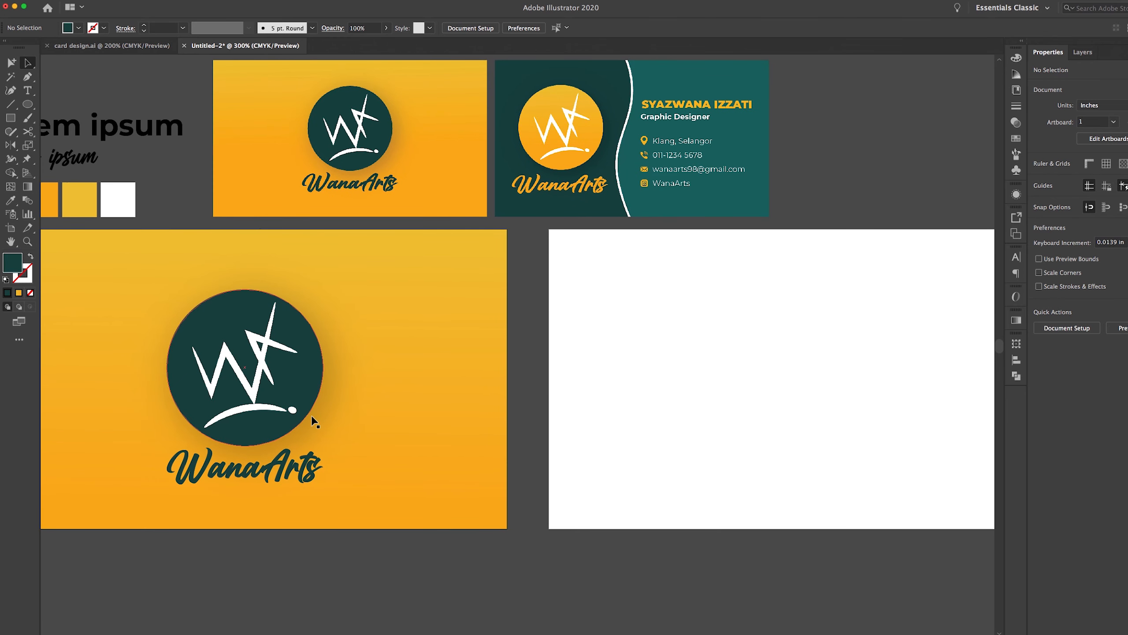
left_click_drag(613, 436, 559, 446)
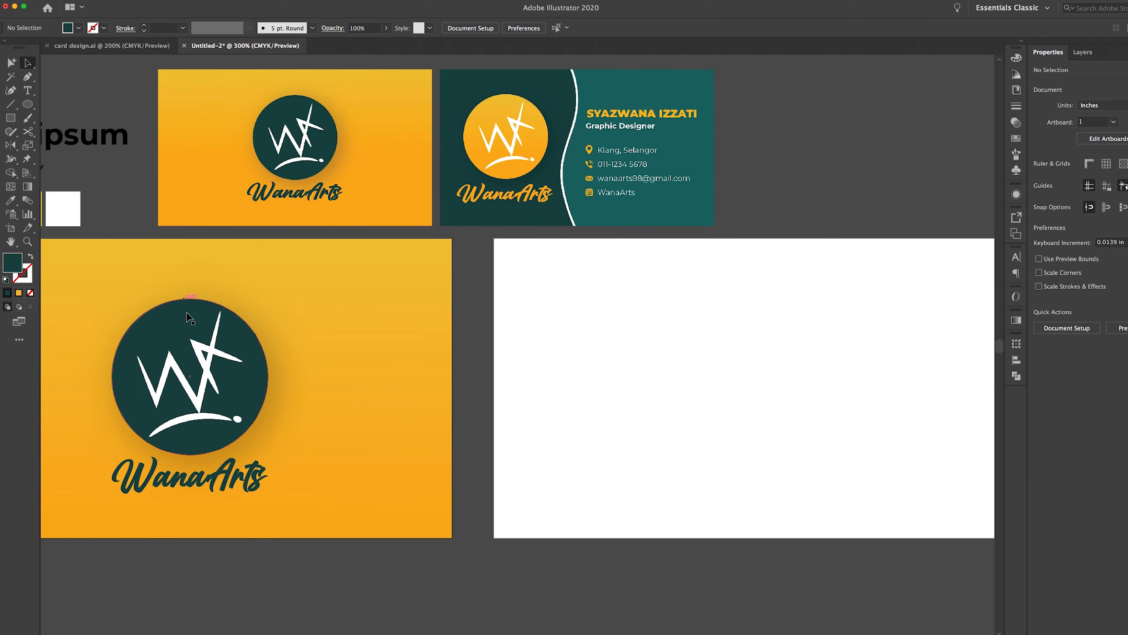
Rename Layer 2 to 'Front design'
left_click(1094, 53)
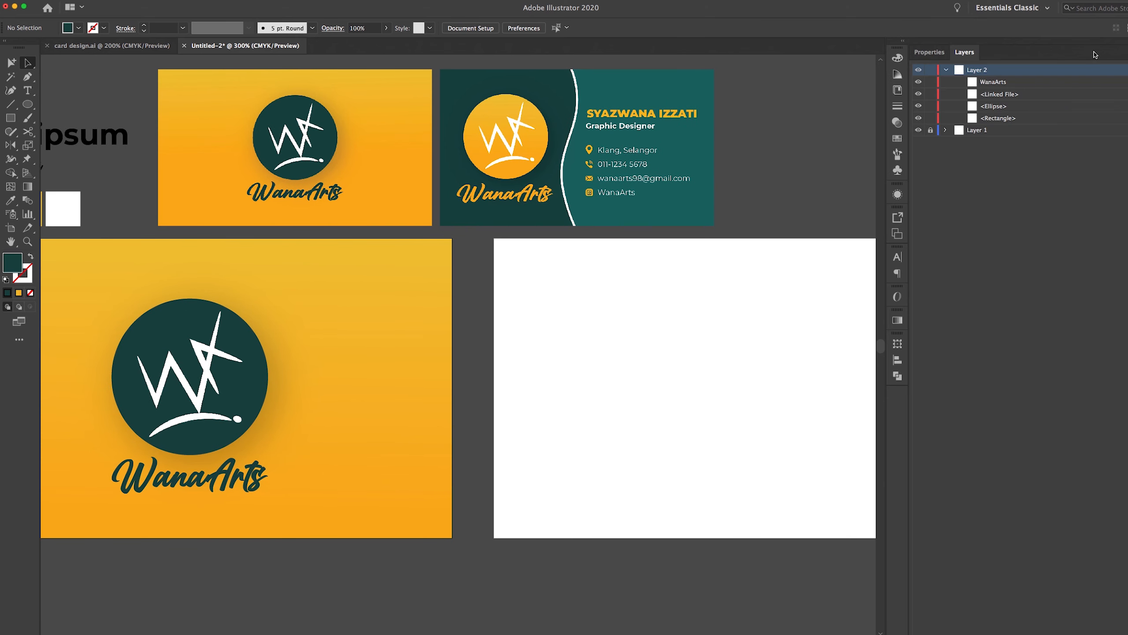
left_click(947, 71)
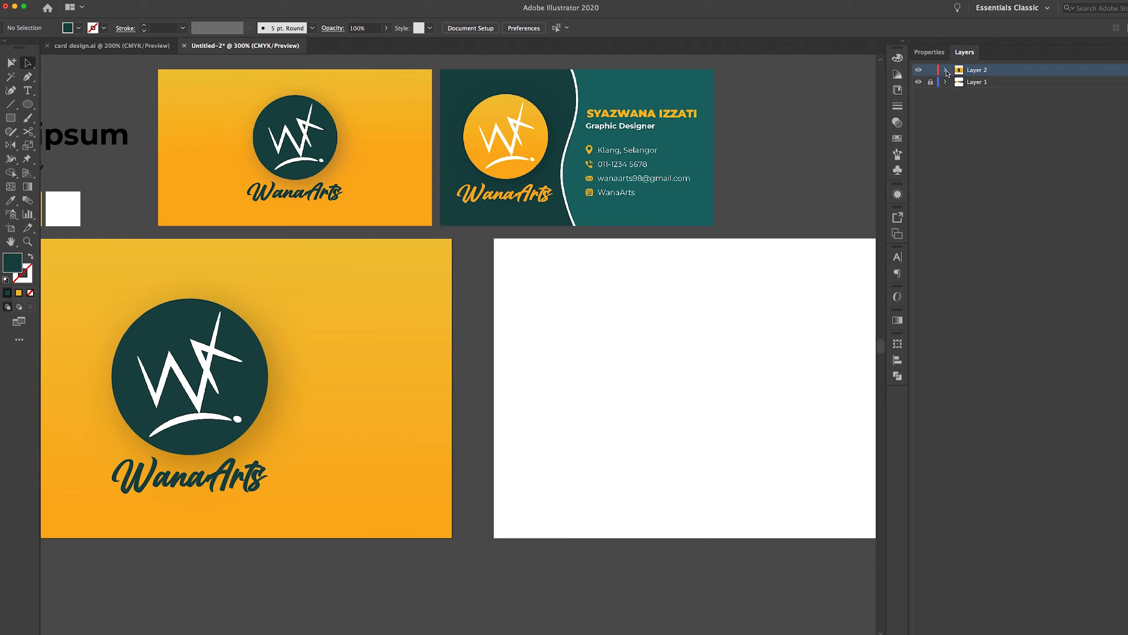
double_click(979, 70)
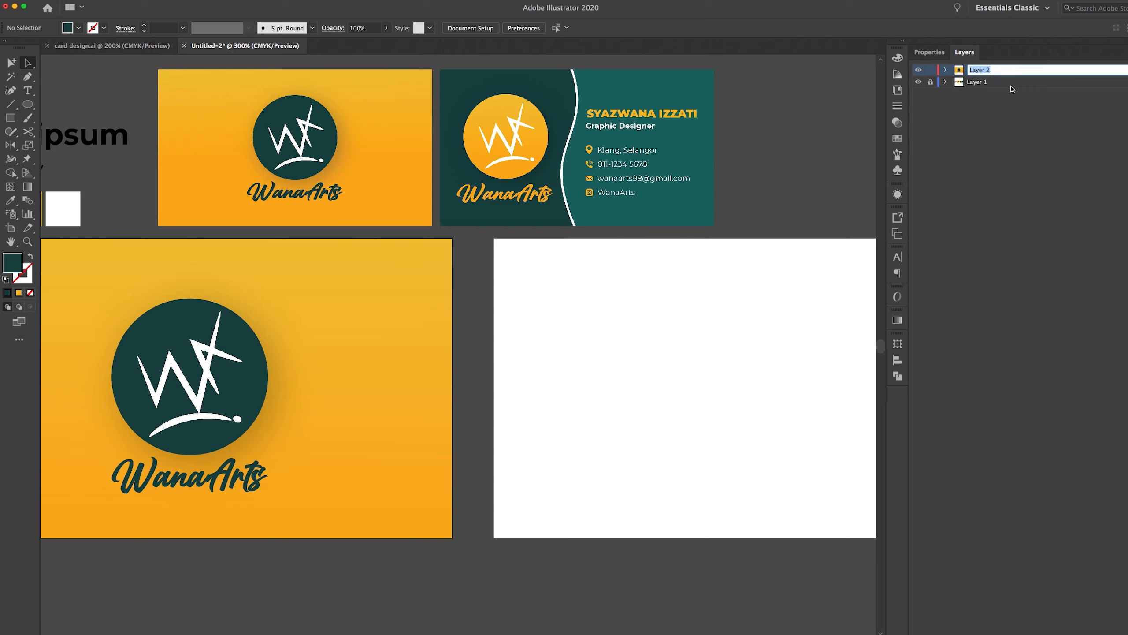
type("Front design")
Add a new layer named 'Back design' above Front design
left_click(1106, 628)
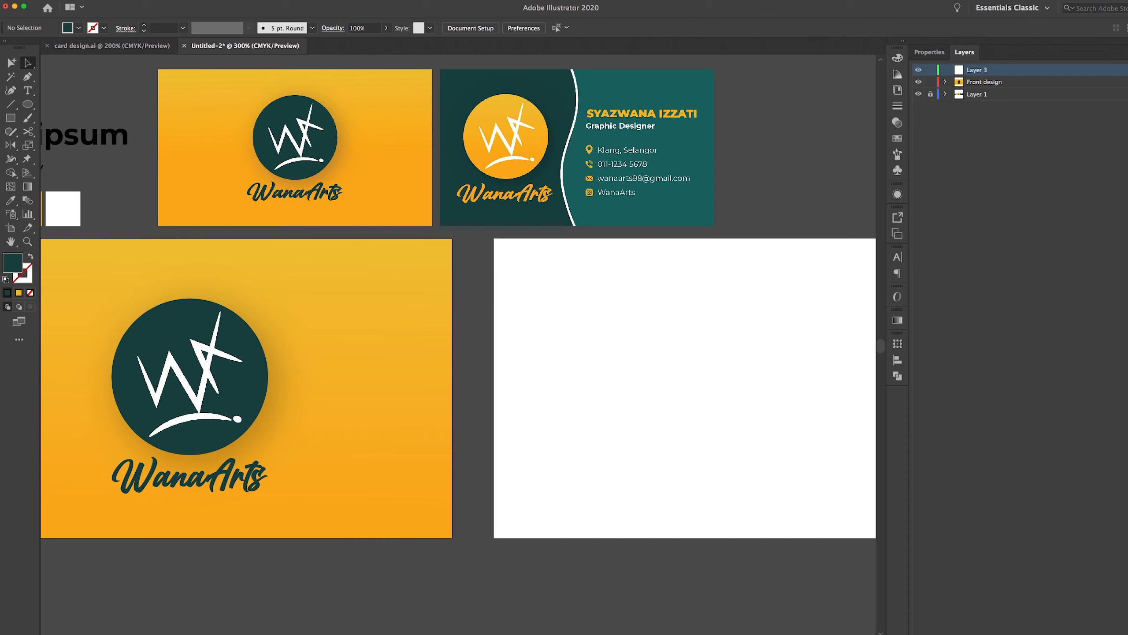
double_click(982, 71)
type("Back design")
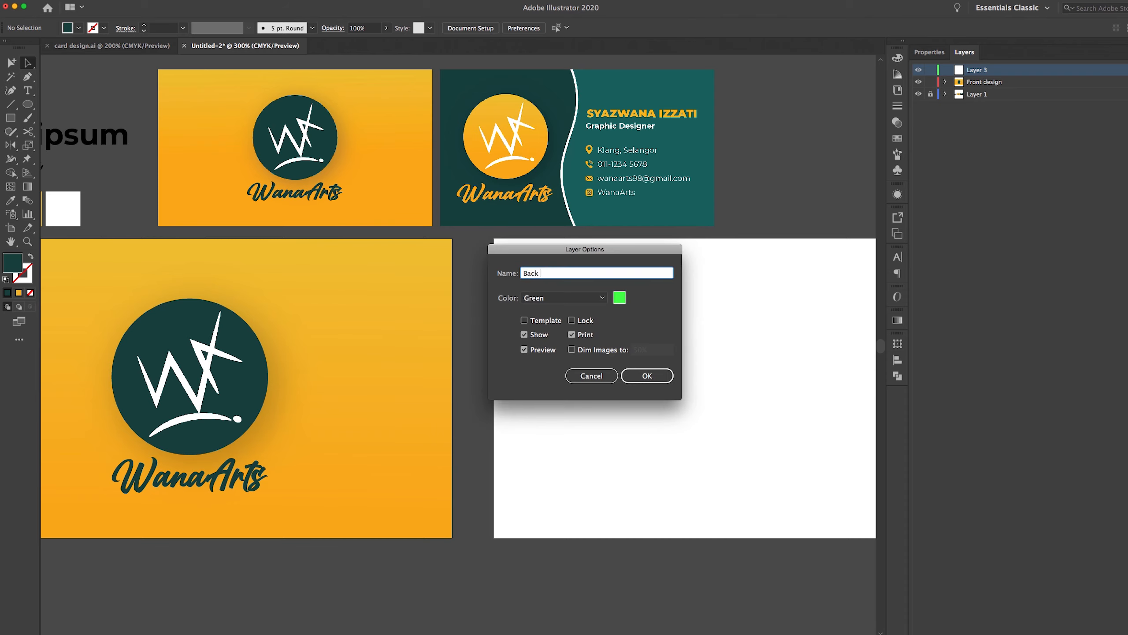
left_click(646, 376)
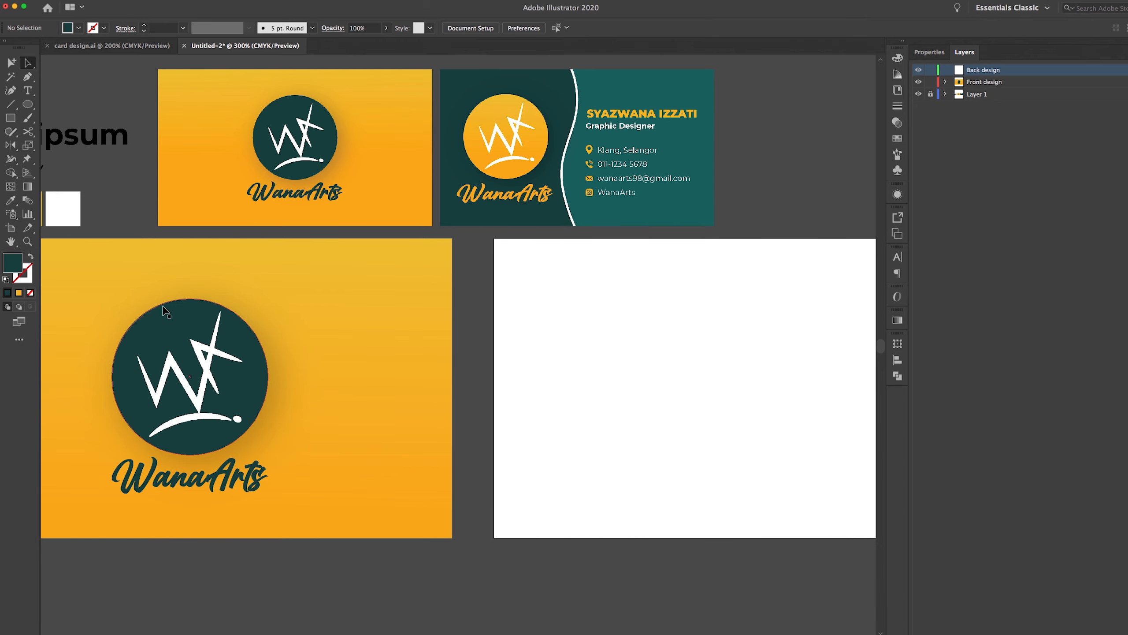
Copy the logo circle and WanaArts text, then make Back design the active layer
left_click(212, 365)
left_click(247, 474, "shift")
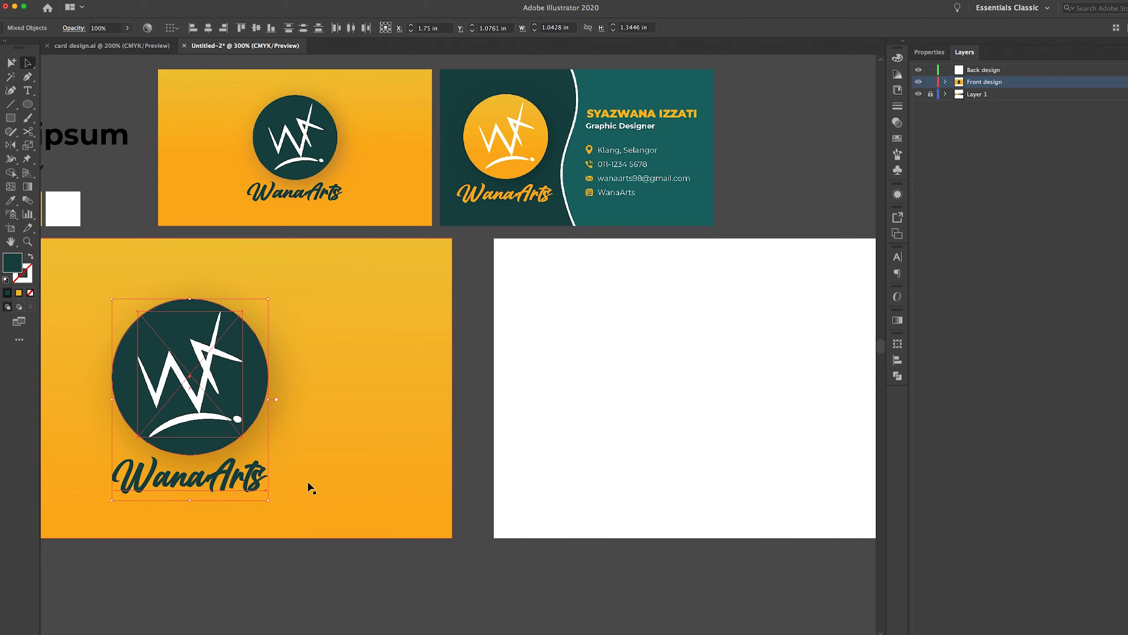
key("a")
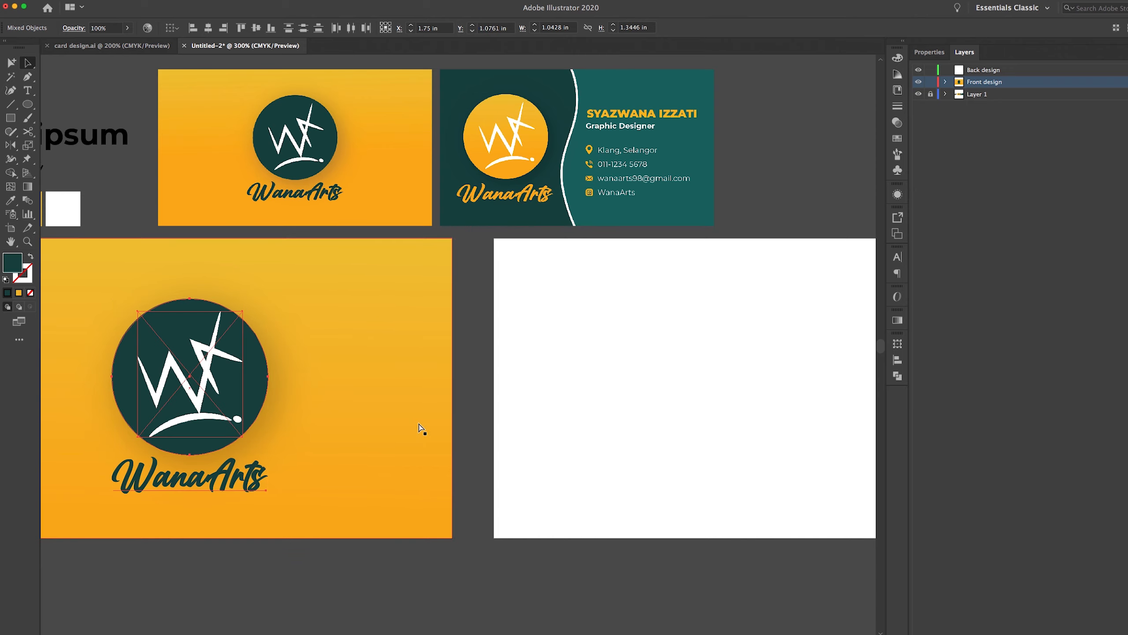
left_click(566, 377)
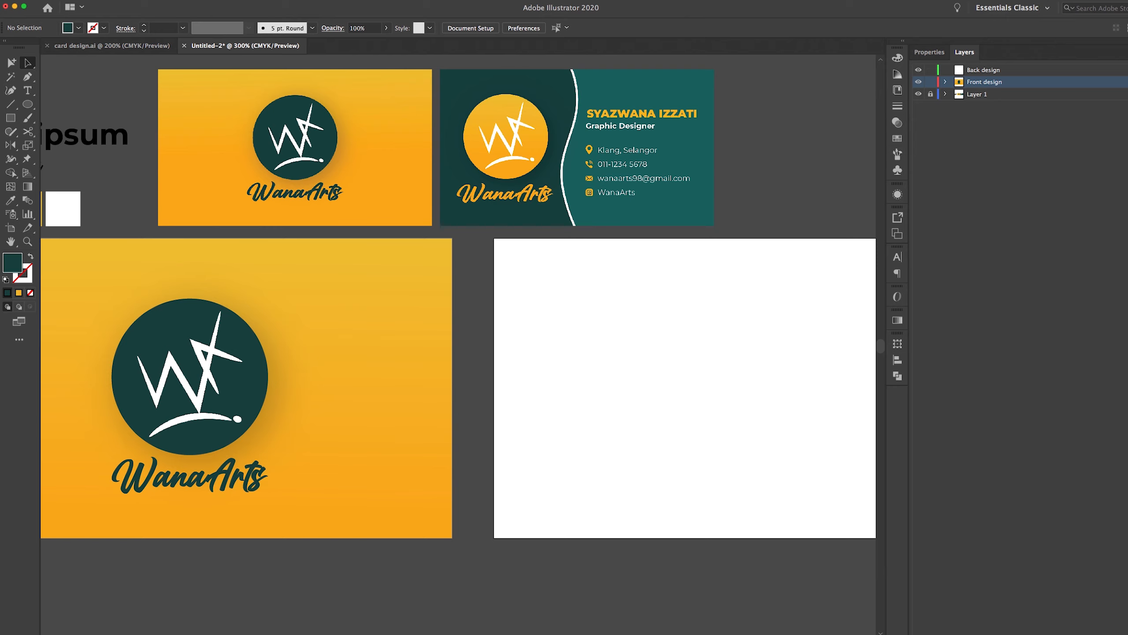
left_click(1024, 71)
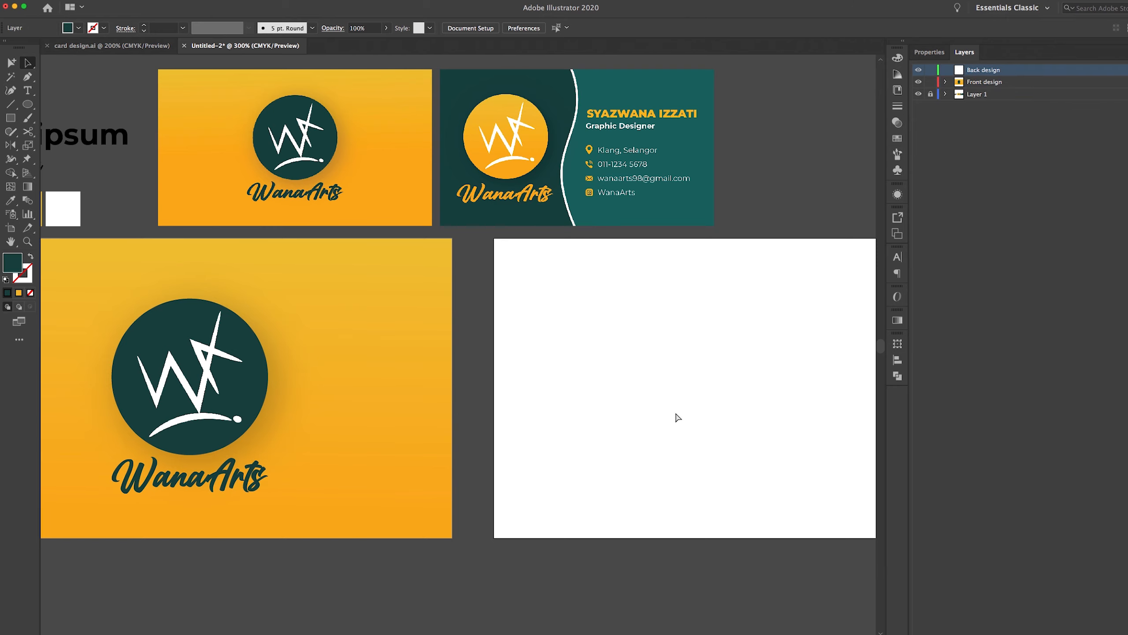
Paste the logo and WanaArts into Back design on the left of the white artboard
key("super+v")
left_click_drag(466, 343, 612, 381)
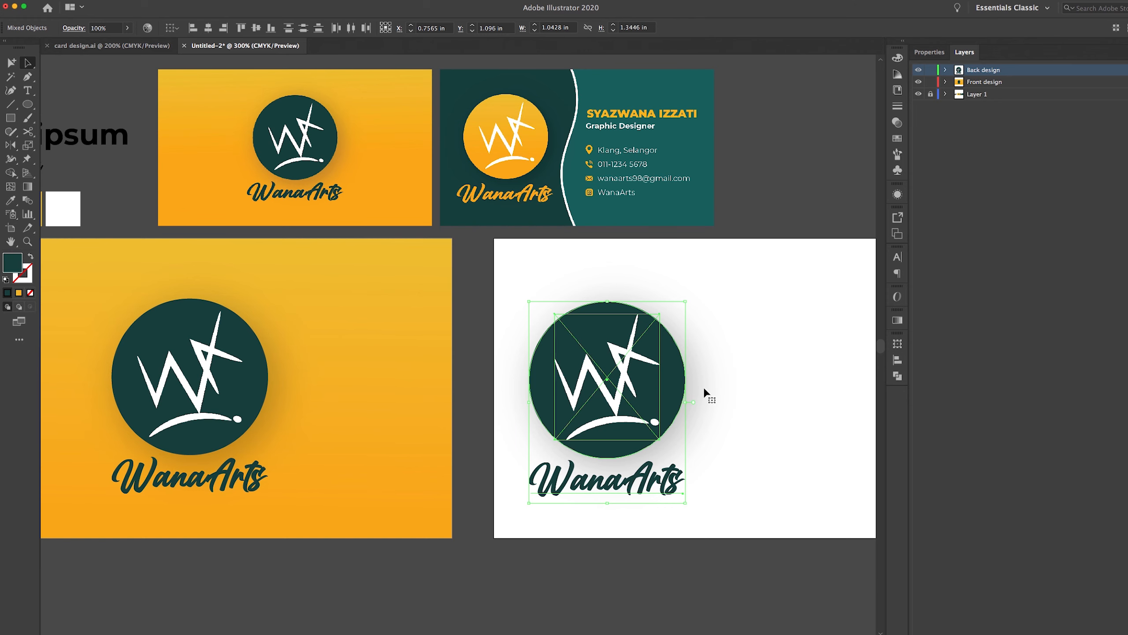
left_click_drag(729, 408, 568, 398)
left_click_drag(474, 449, 594, 428)
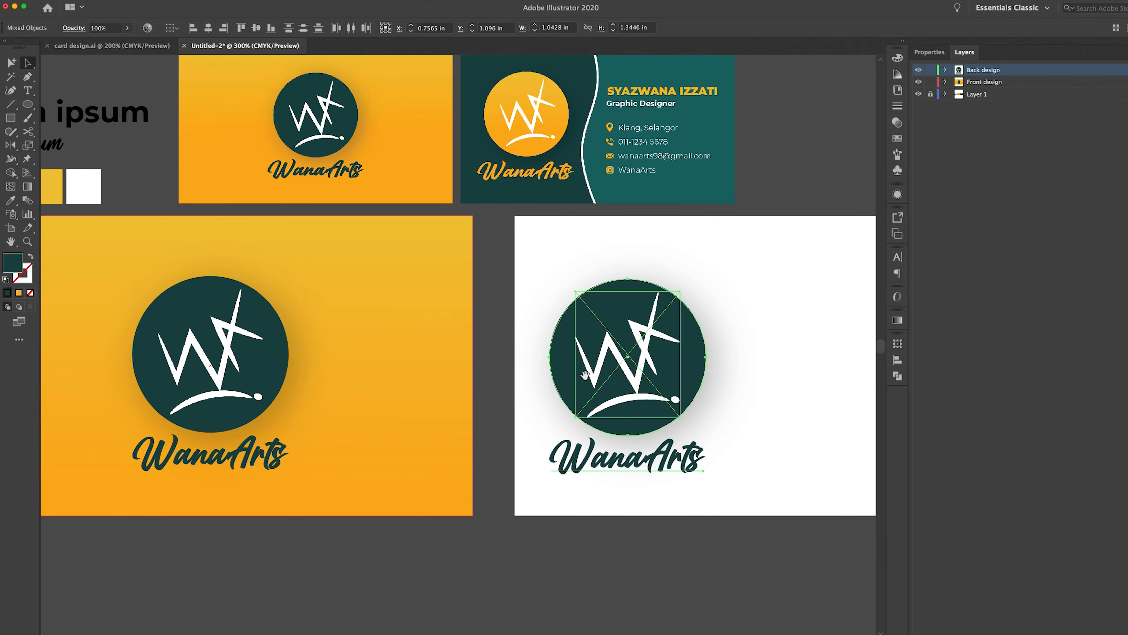
left_click_drag(405, 424, 525, 424)
left_click_drag(755, 349, 543, 373)
left_click_drag(668, 416, 584, 395)
Select just the pasted logo circle on the back card
left_click(608, 386)
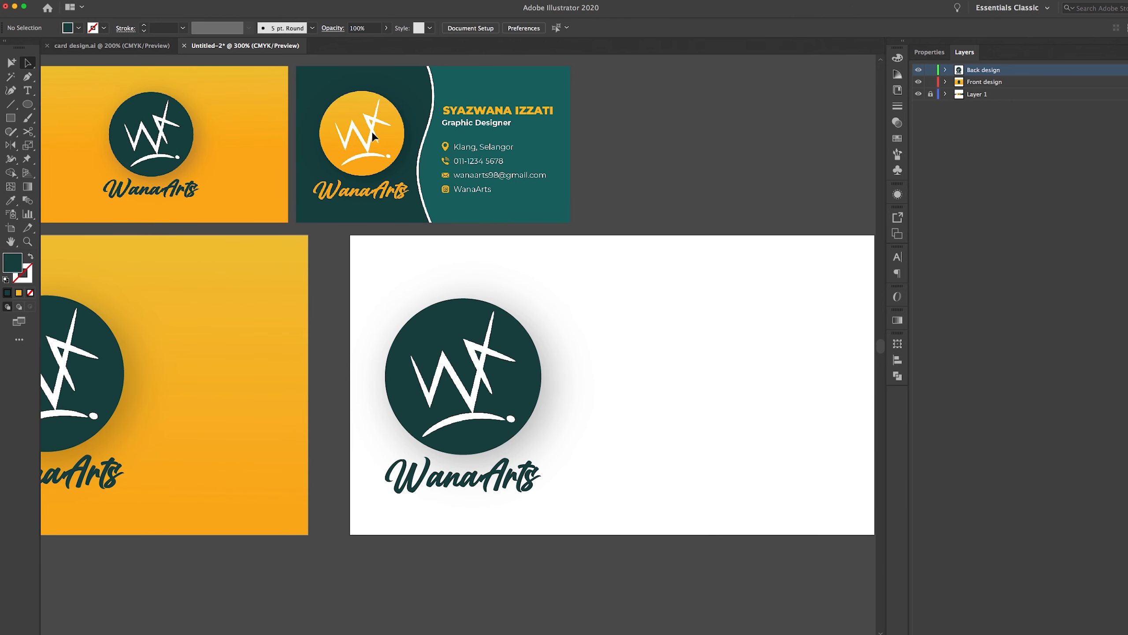
scroll(483, 182, "left", 5)
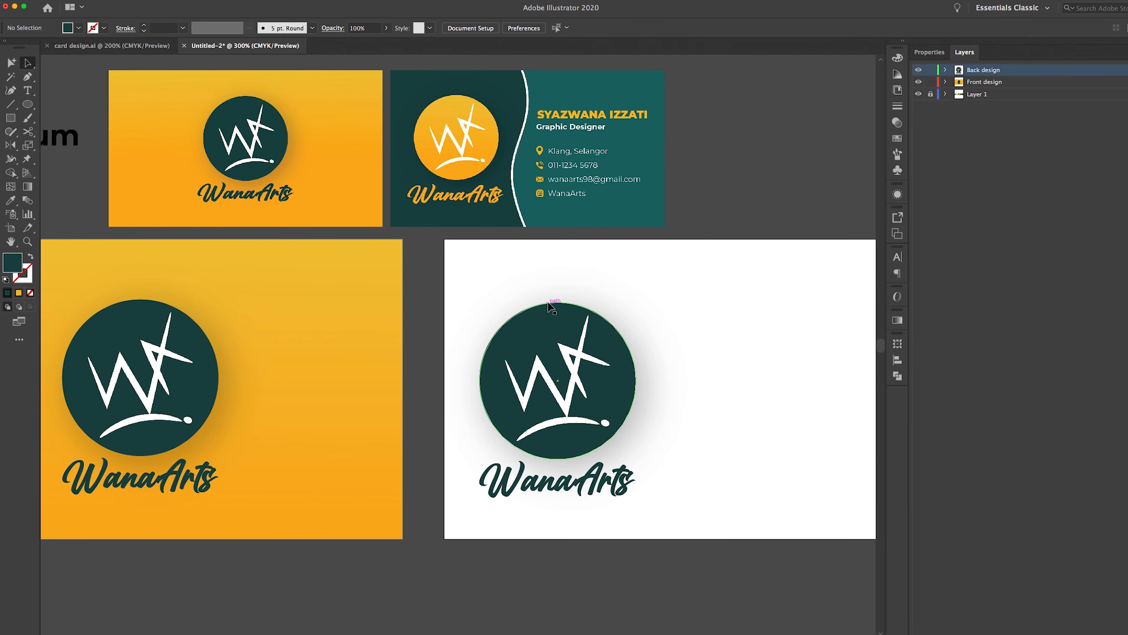
left_click(593, 334)
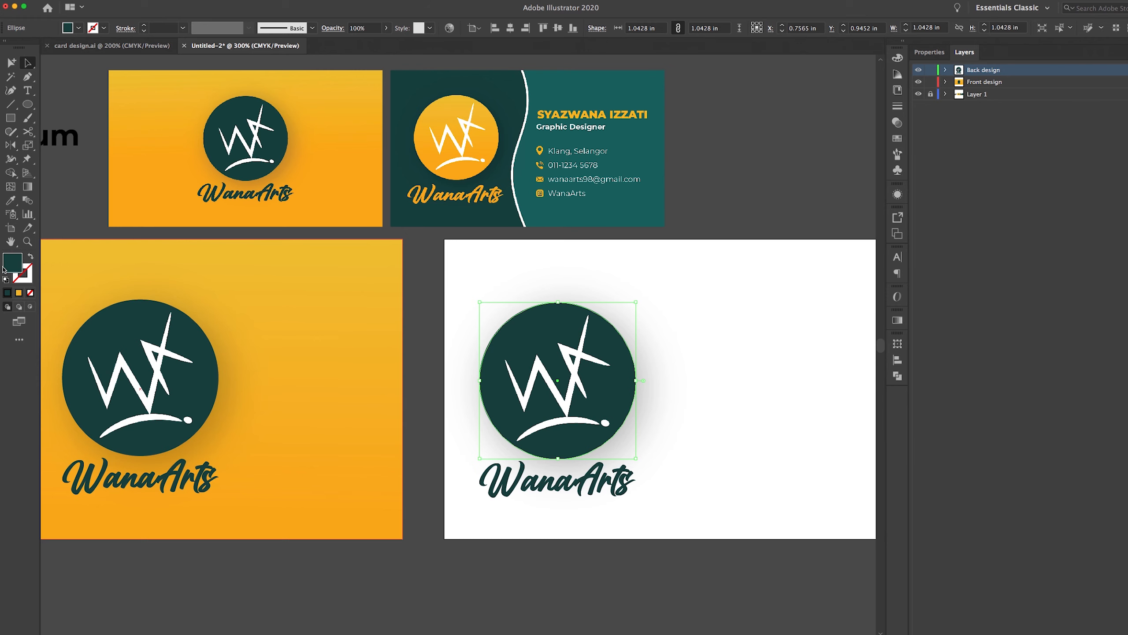
scroll(340, 312, "left", 5)
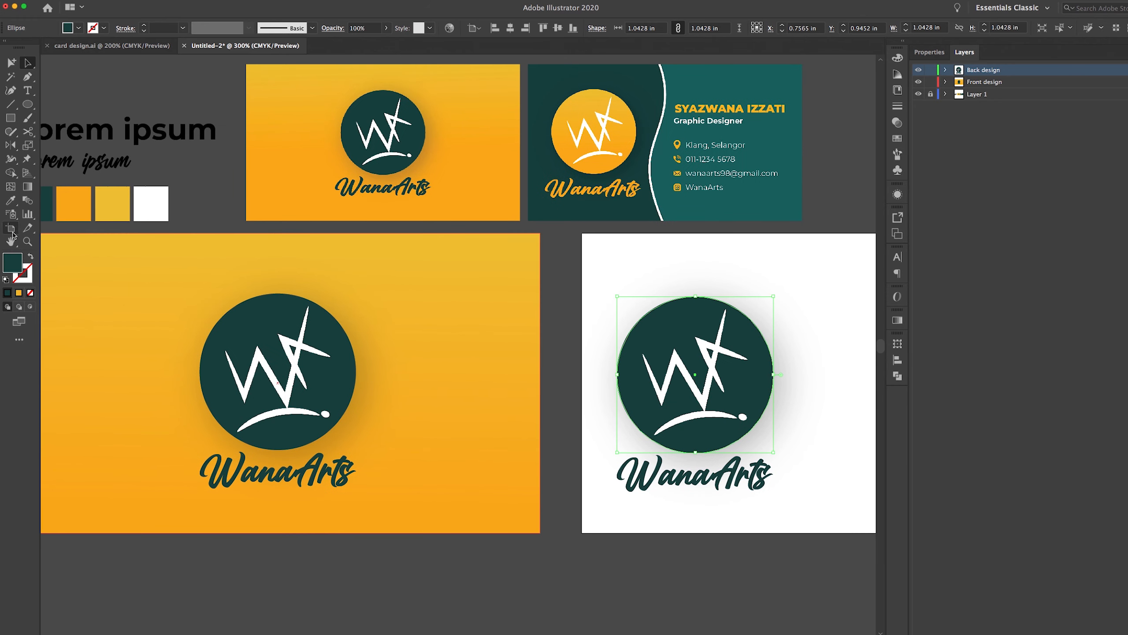
left_click(10, 203)
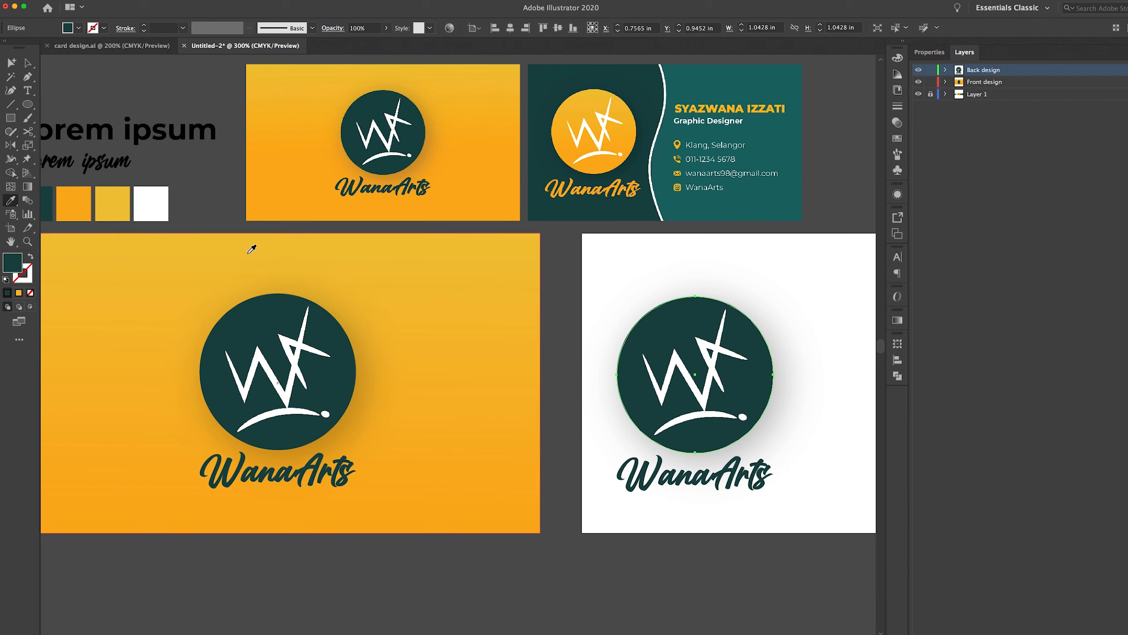
Sample the front card's yellow-orange gradient onto the back card's circle
left_click(442, 311)
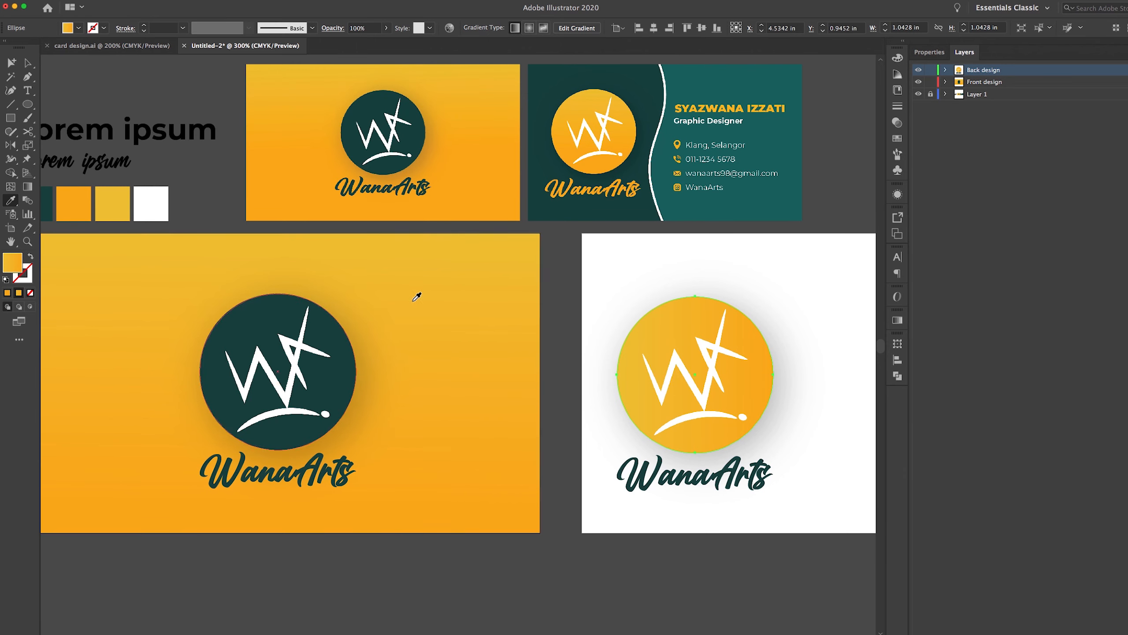
scroll(423, 328, "right", 3)
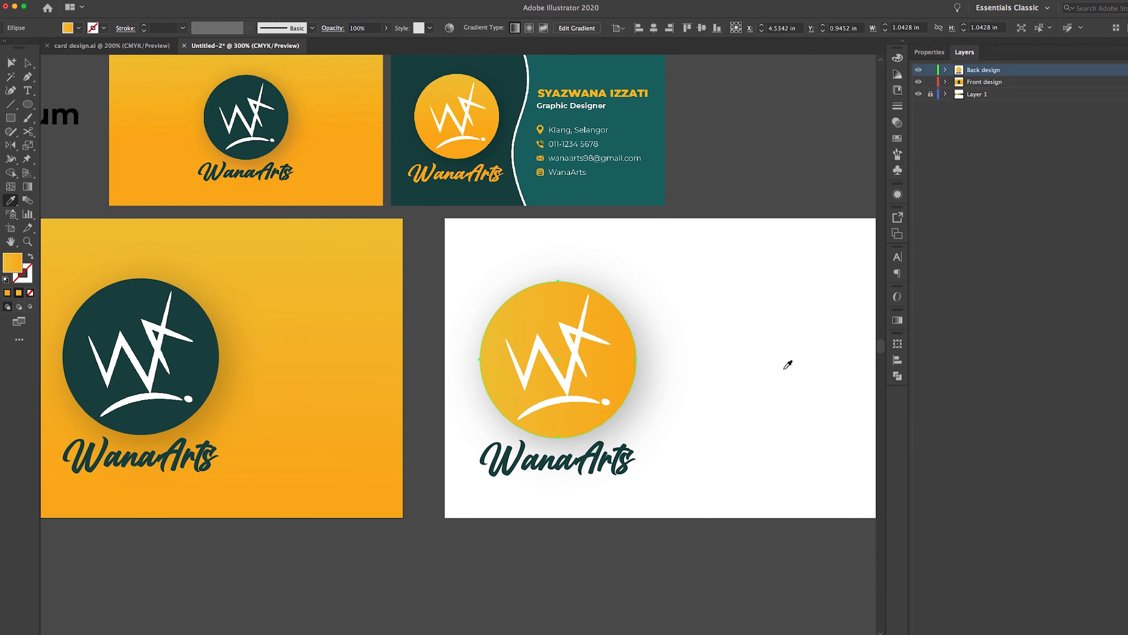
left_click(898, 320)
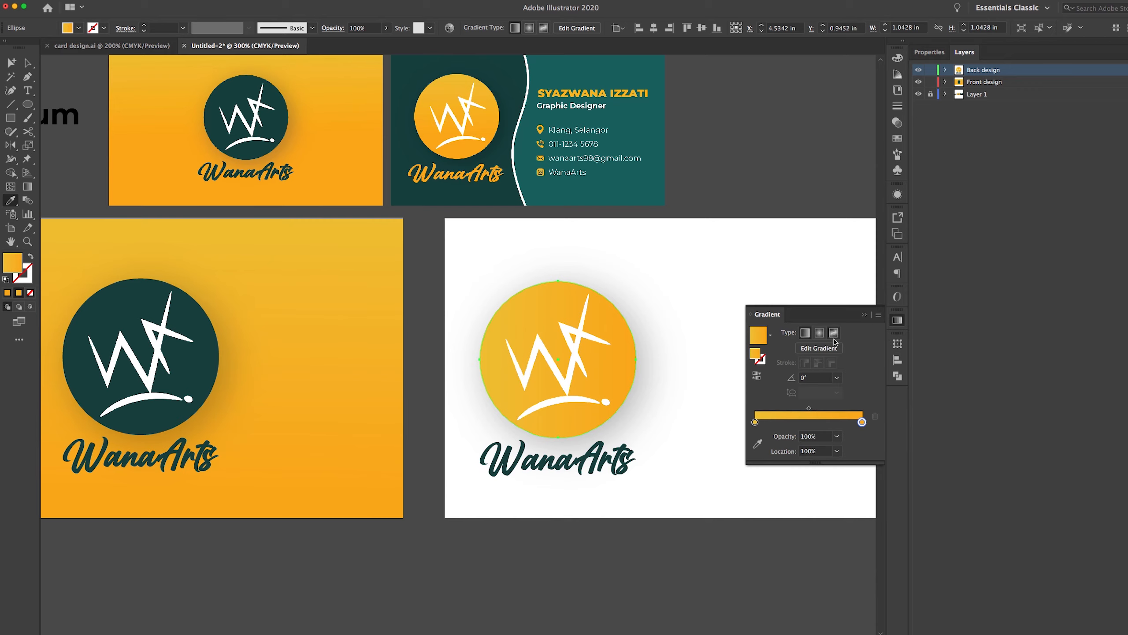
left_click(834, 334)
Redraw the circle's gradient to run vertically from top to bottom
left_click_drag(560, 265, 557, 422)
left_click_drag(555, 271, 559, 397)
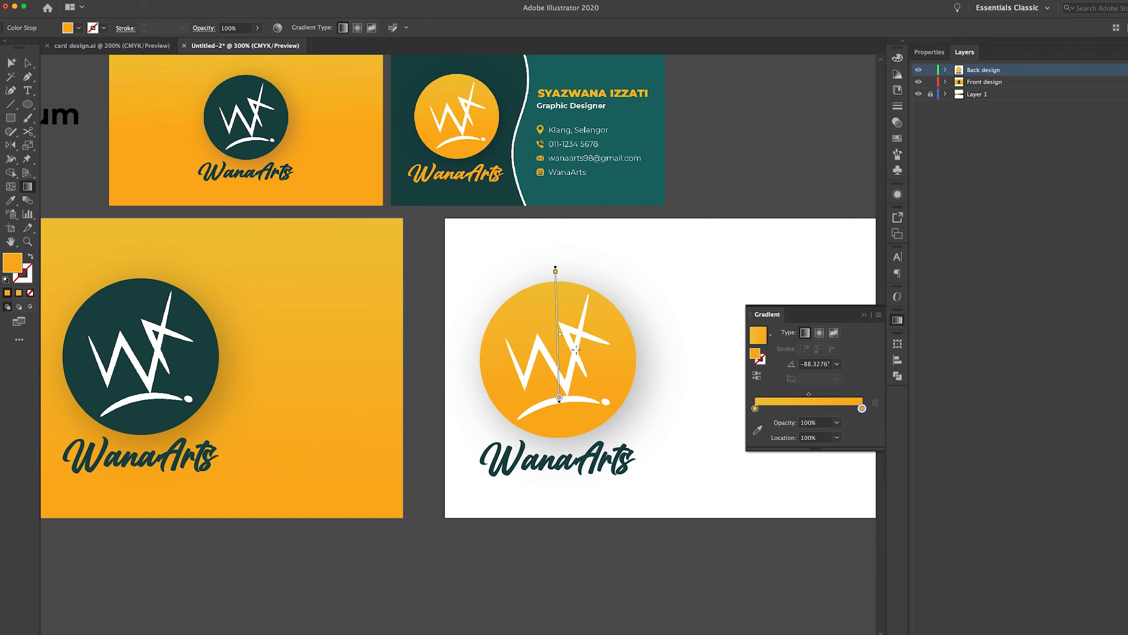
left_click_drag(559, 268, 558, 392)
left_click_drag(555, 270, 559, 393)
left_click_drag(559, 265, 558, 398)
left_click(863, 315)
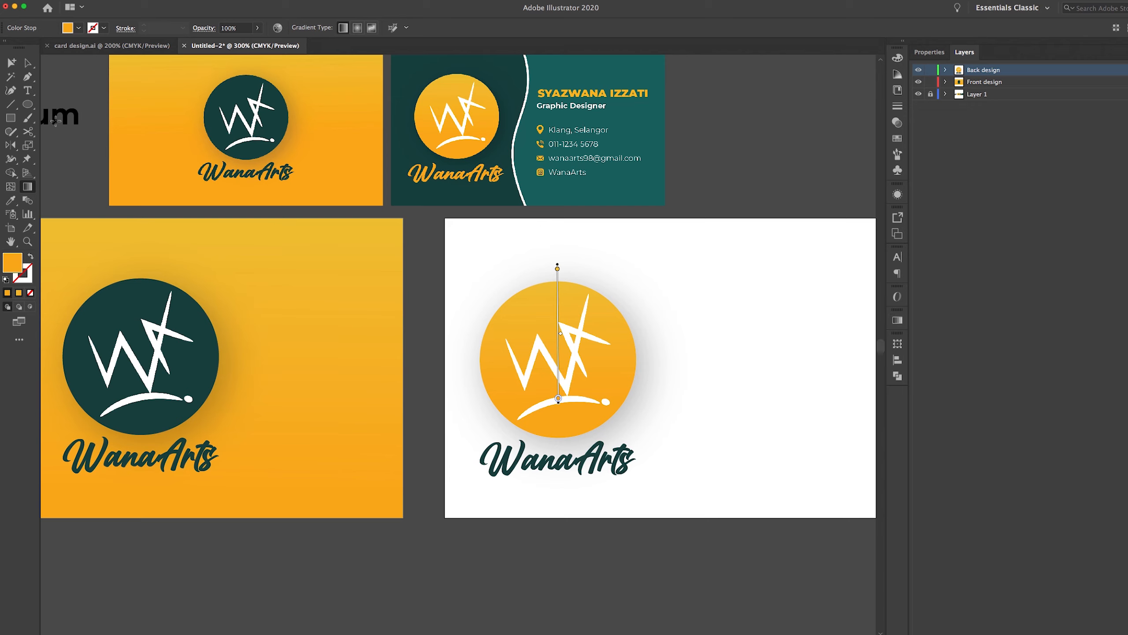
left_click(27, 63)
left_click(728, 134)
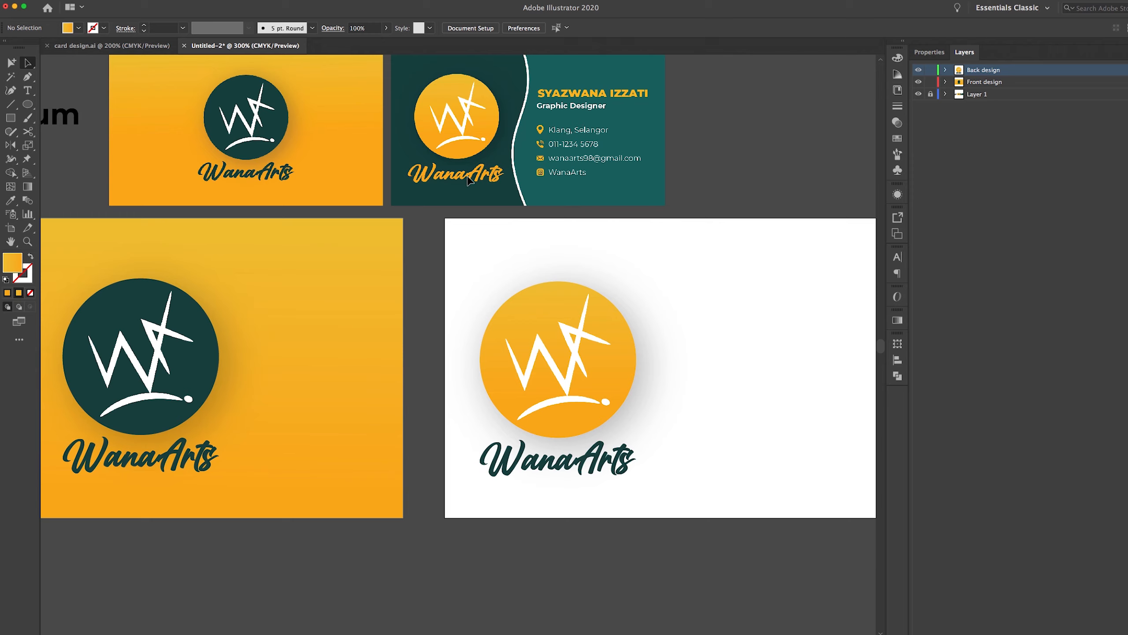
Make the back card's WanaArts wordmark orange with the Eyedropper on the orange swatch, then deselect it
left_click(615, 470)
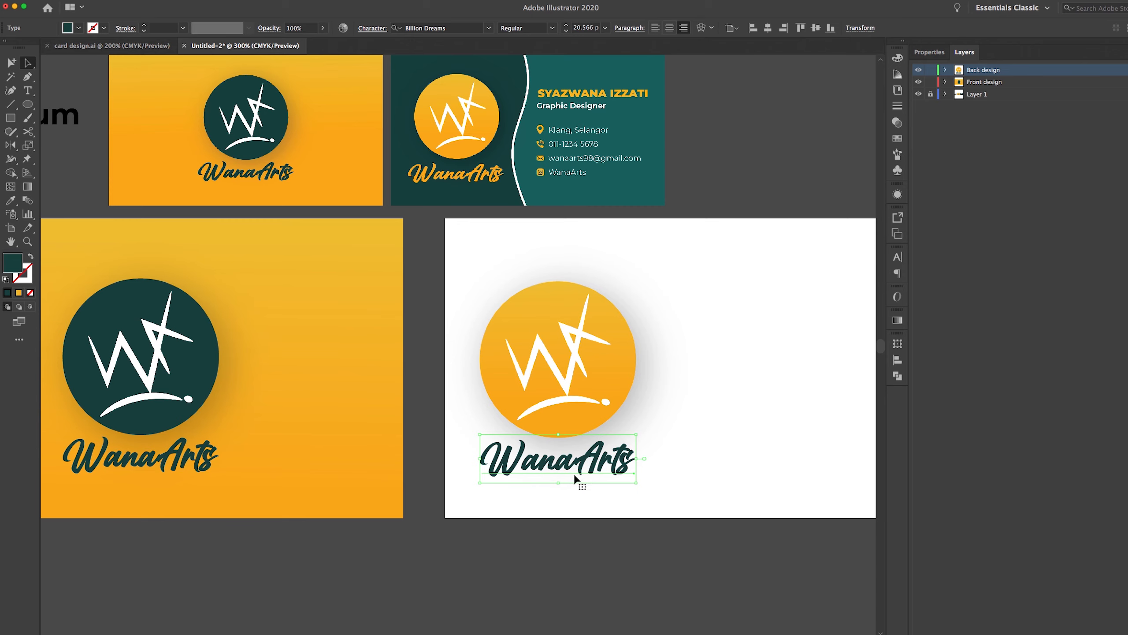
key("i")
left_click_drag(165, 182, 358, 196)
left_click(142, 203)
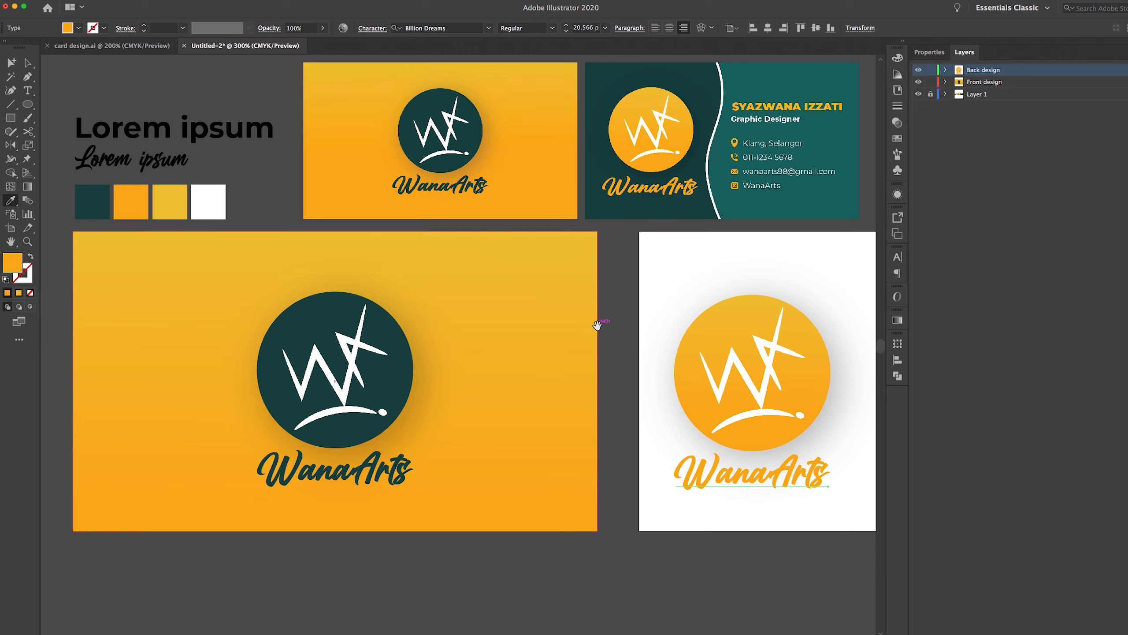
left_click_drag(599, 315, 269, 272)
left_click(28, 63)
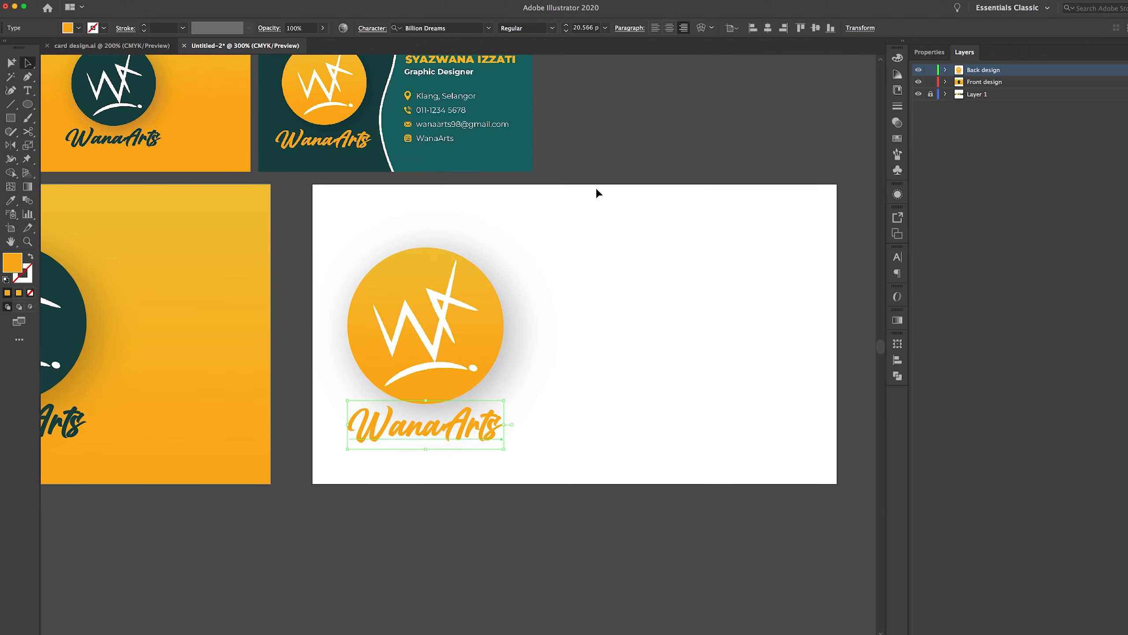
left_click(652, 259)
left_click_drag(652, 260, 654, 346)
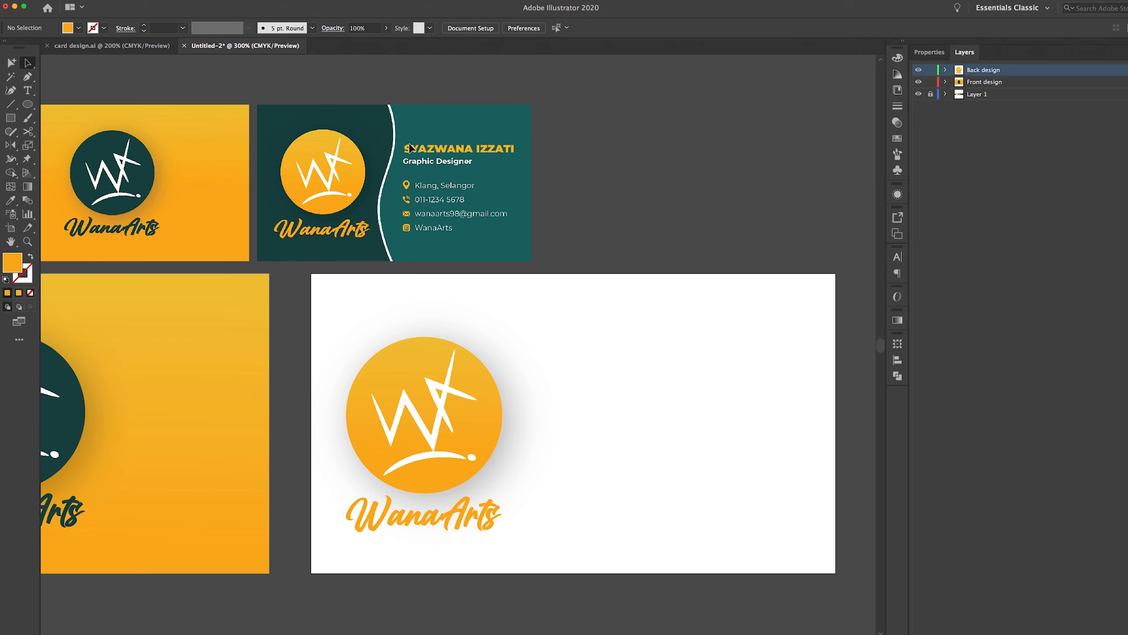
scroll(580, 411, "down", 5)
scroll(580, 411, "right", 2)
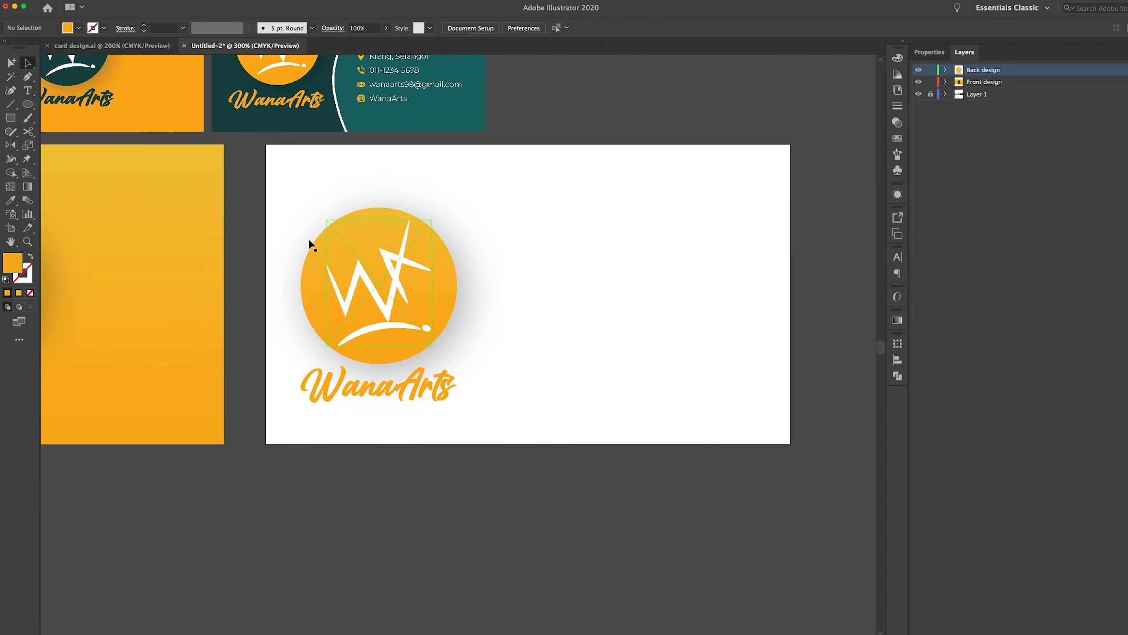
Move the WanaArts logo down off the back card so the card is empty
left_click_drag(261, 176, 580, 457)
left_click_drag(557, 451, 557, 450)
left_click_drag(368, 235, 368, 471)
left_click(582, 323)
left_click_drag(589, 204, 603, 334)
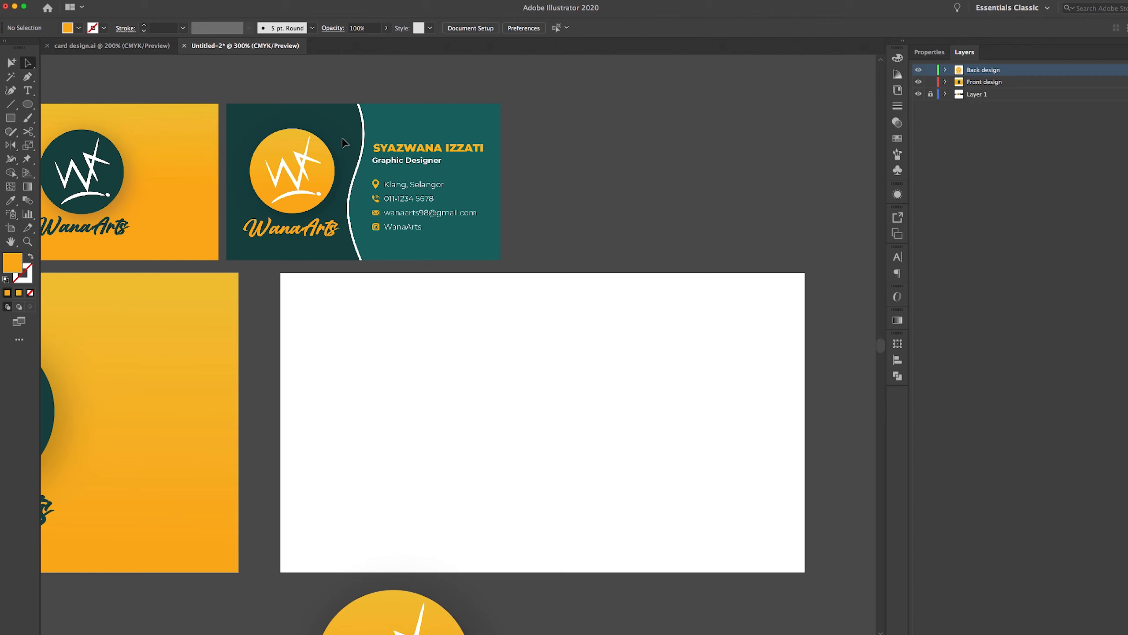
Draw a rectangle covering the whole back card and give it a new fill colour
left_click(8, 125)
left_click_drag(281, 274, 805, 572)
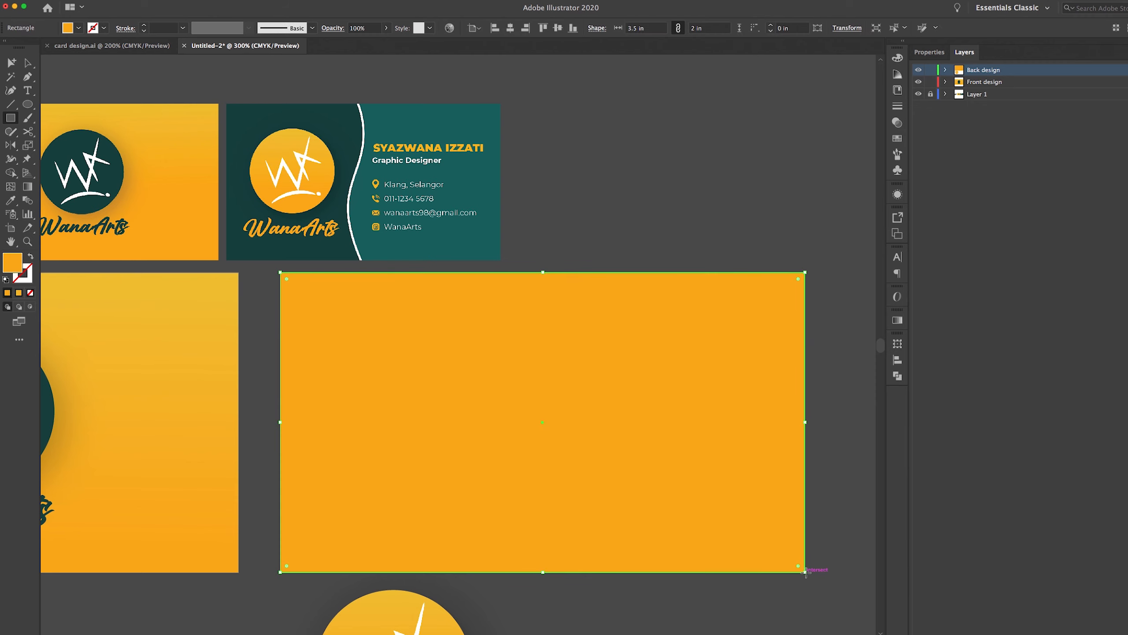
double_click(4, 269)
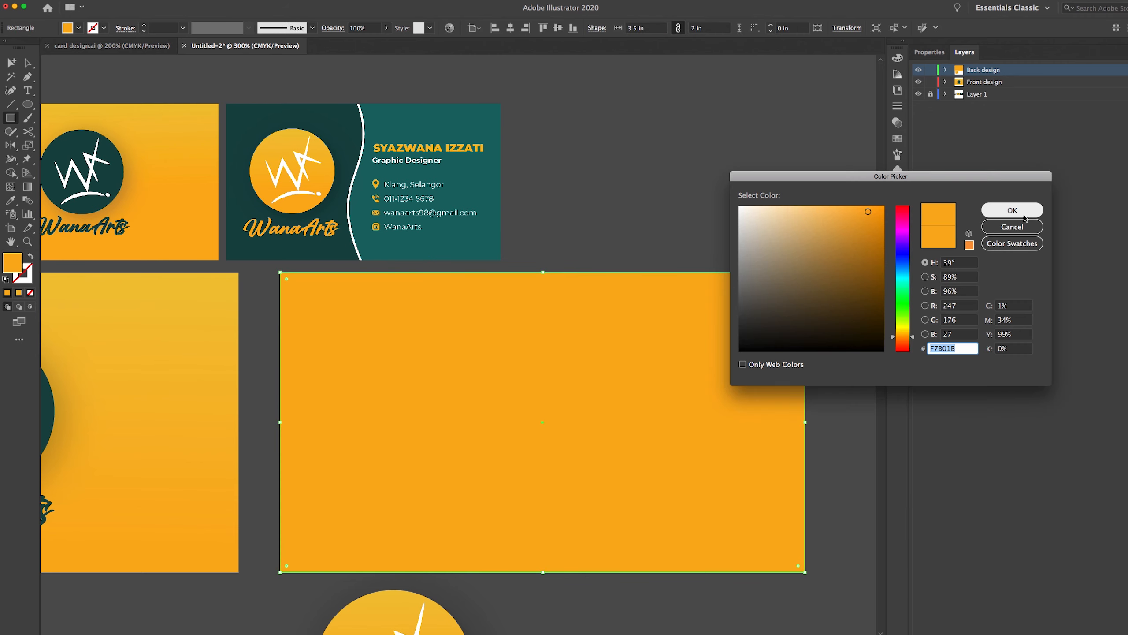
left_click(804, 270)
key("Return")
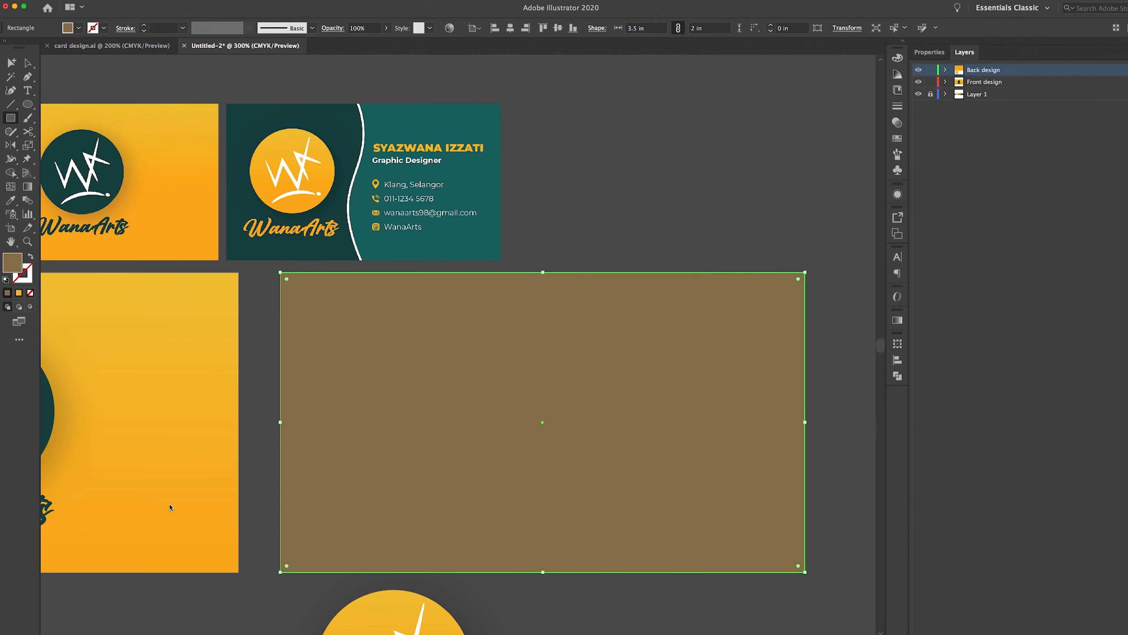
scroll(247, 435, "left", 10)
Copy the existing back card's teal onto the rectangle with the Eyedropper, then deselect it
key("i")
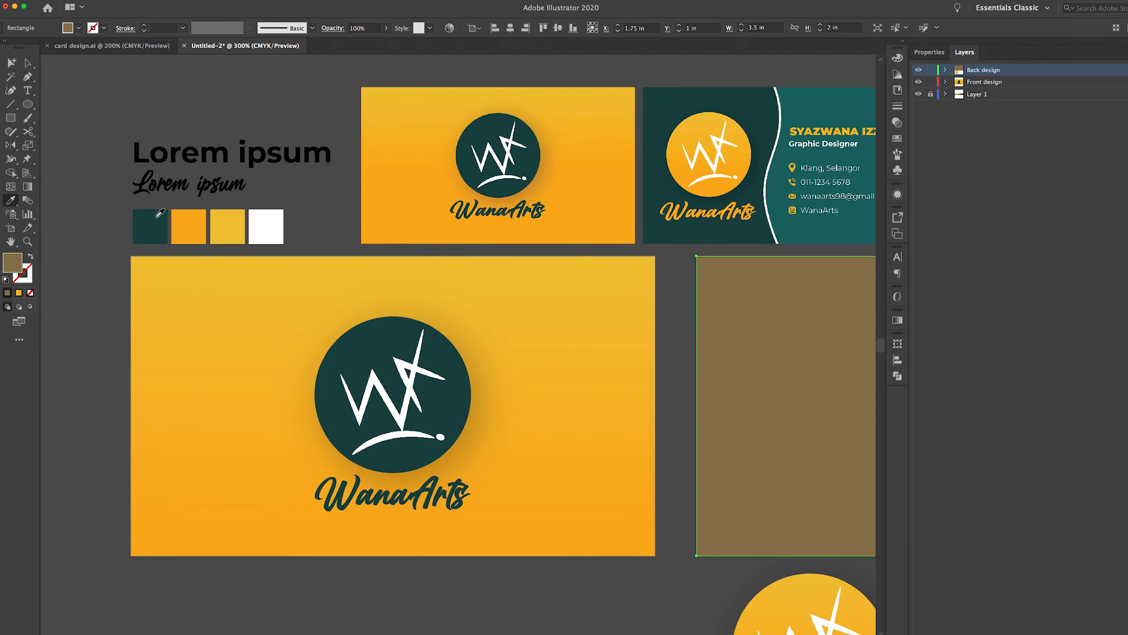
scroll(324, 219, "right", 3)
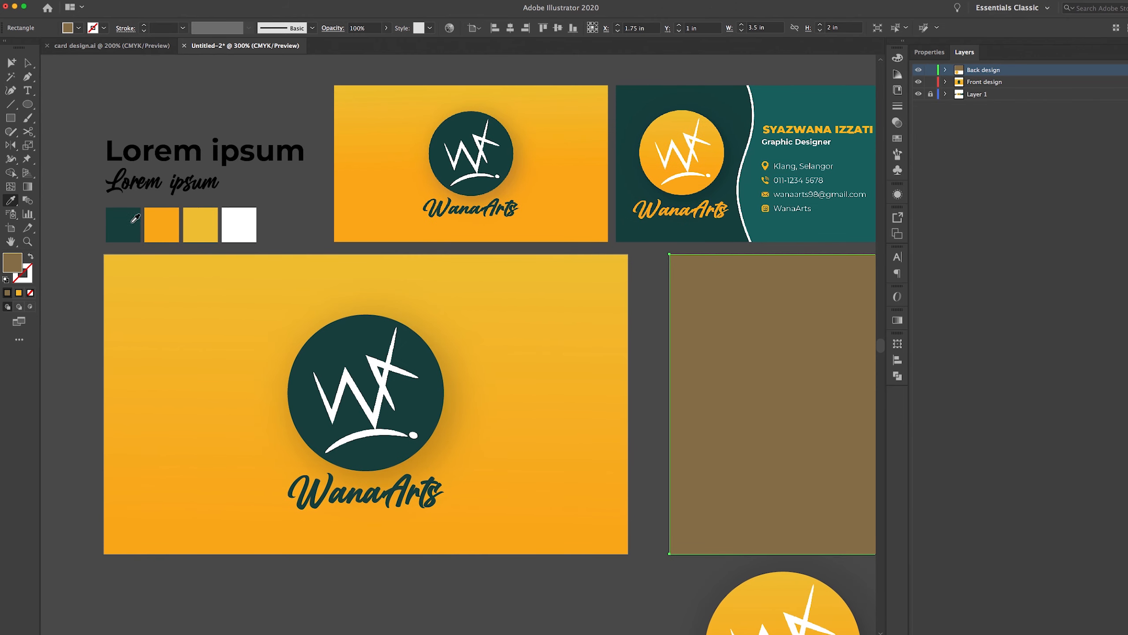
left_click(813, 104)
scroll(492, 226, "right", 5)
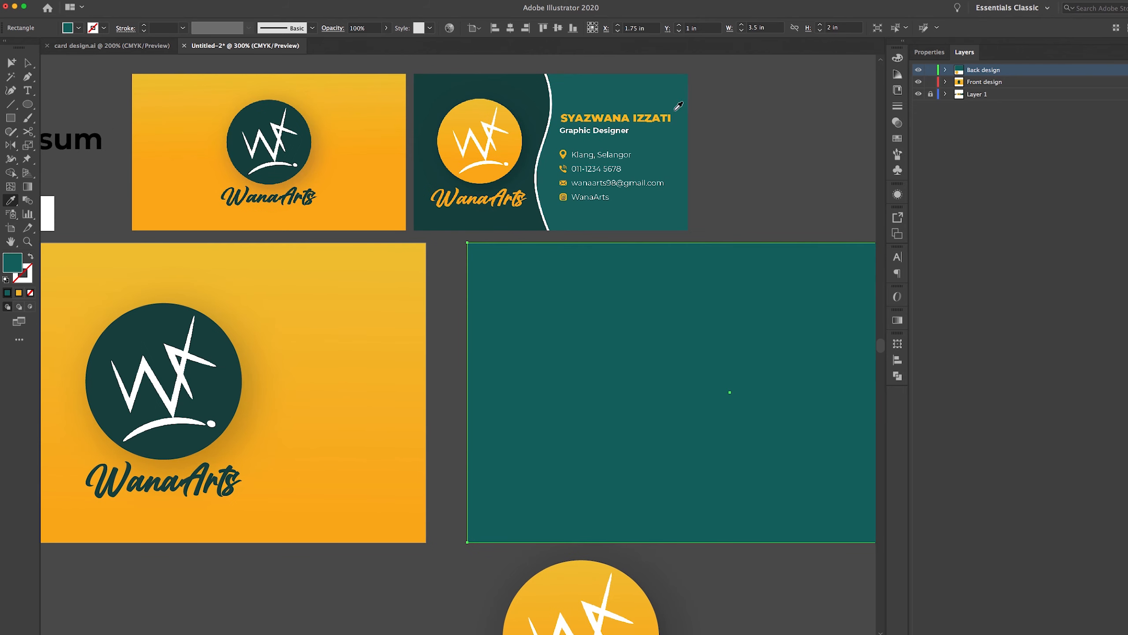
scroll(551, 209, "right", 4)
scroll(550, 209, "right", 1)
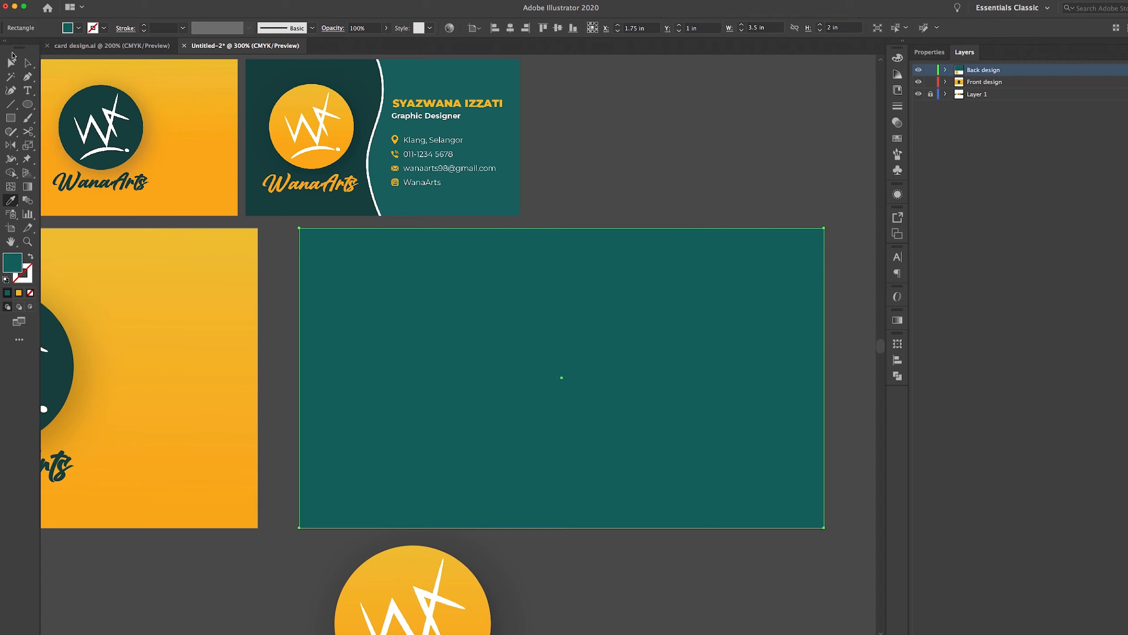
left_click(11, 62)
left_click(425, 135)
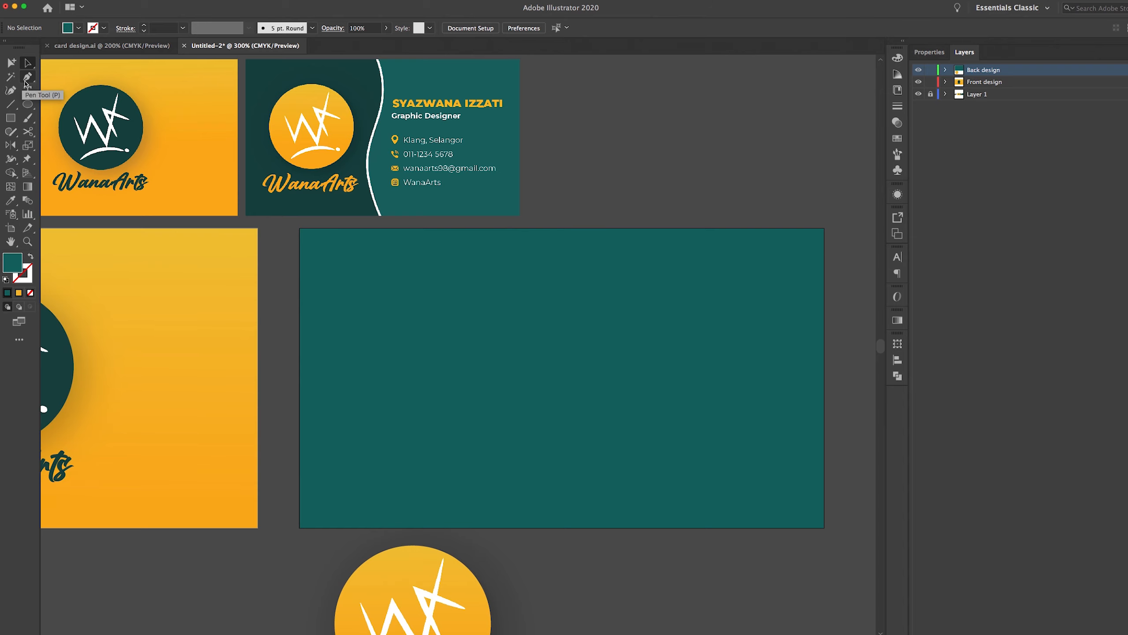
Pen-draw a closed shape over the card's left part with an S-curved right edge, then select it
left_click(32, 82)
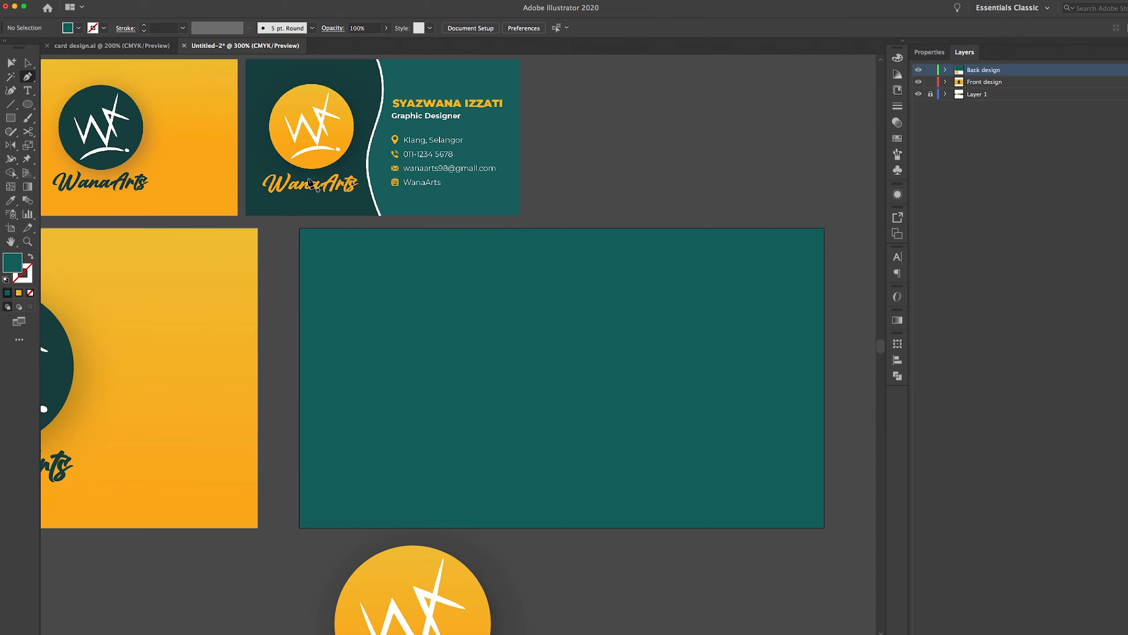
scroll(310, 182, "up", 2)
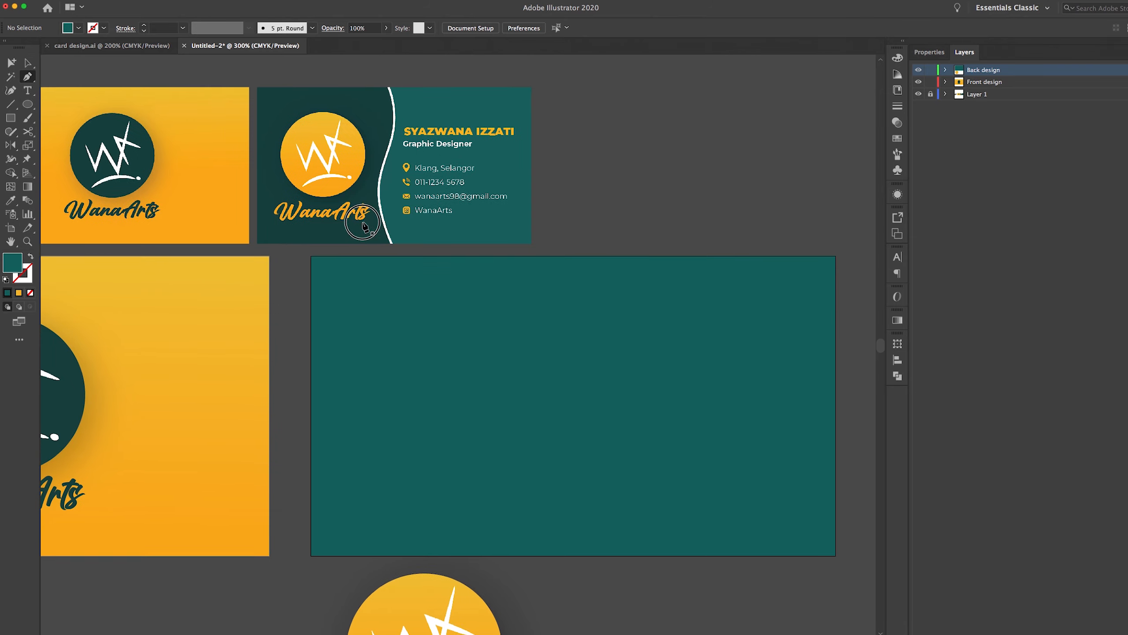
left_click(494, 253)
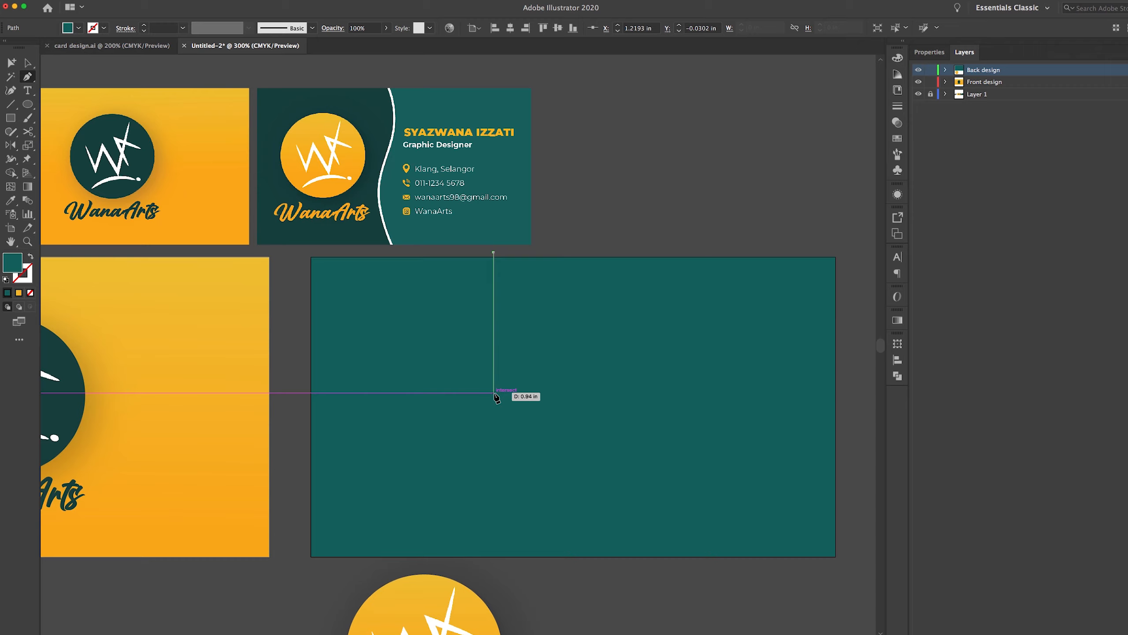
left_click(494, 392)
left_click_drag(494, 393, 468, 482)
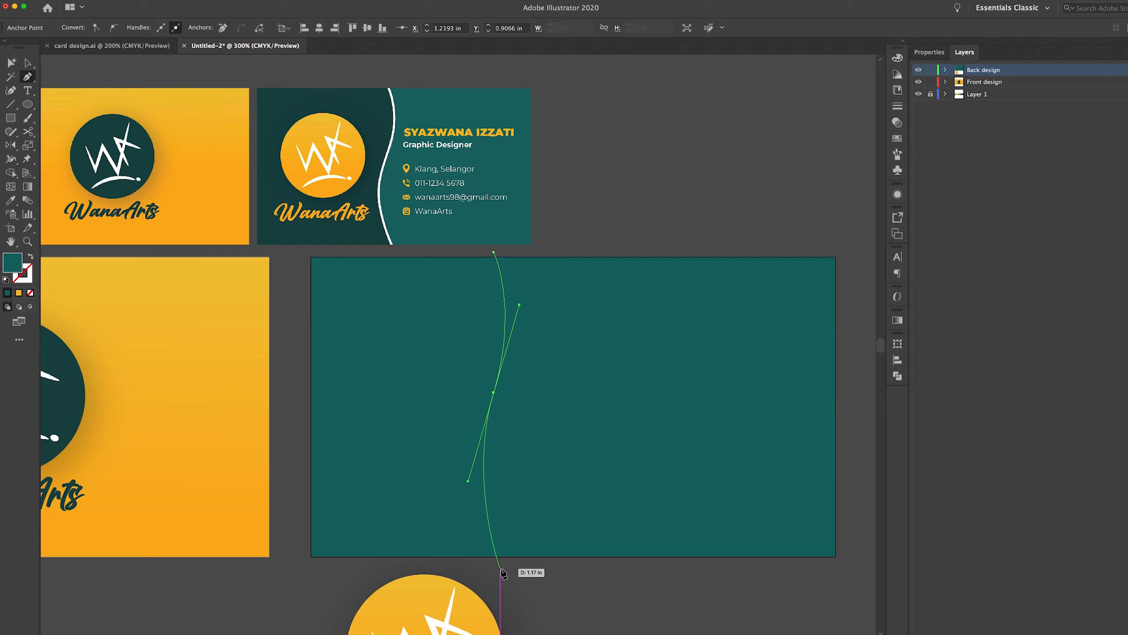
left_click(501, 568)
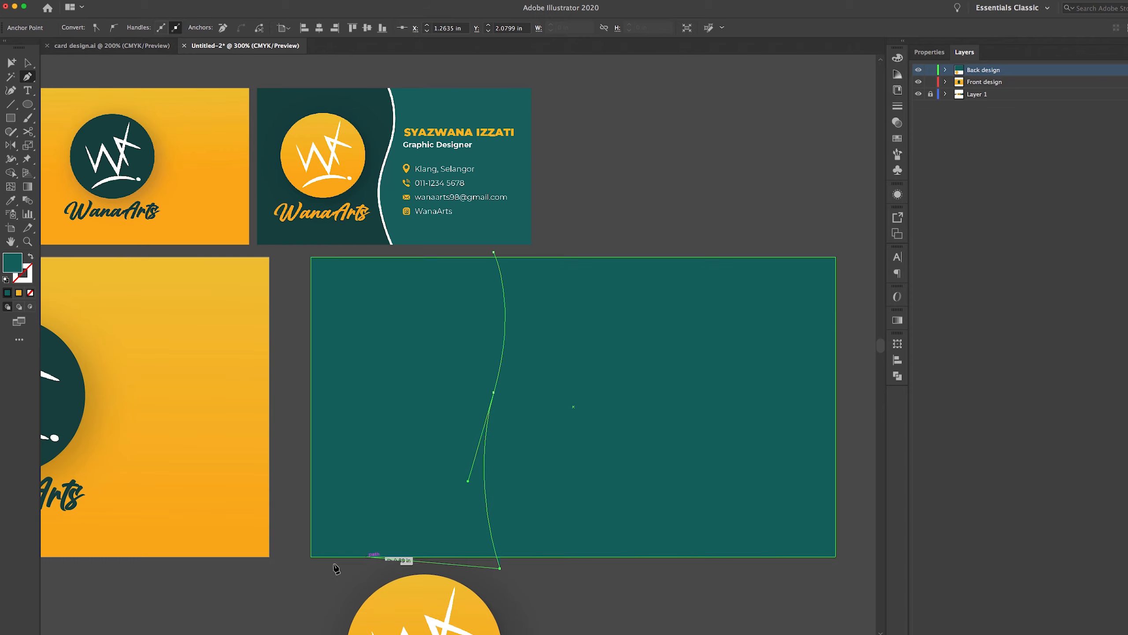
left_click(302, 568)
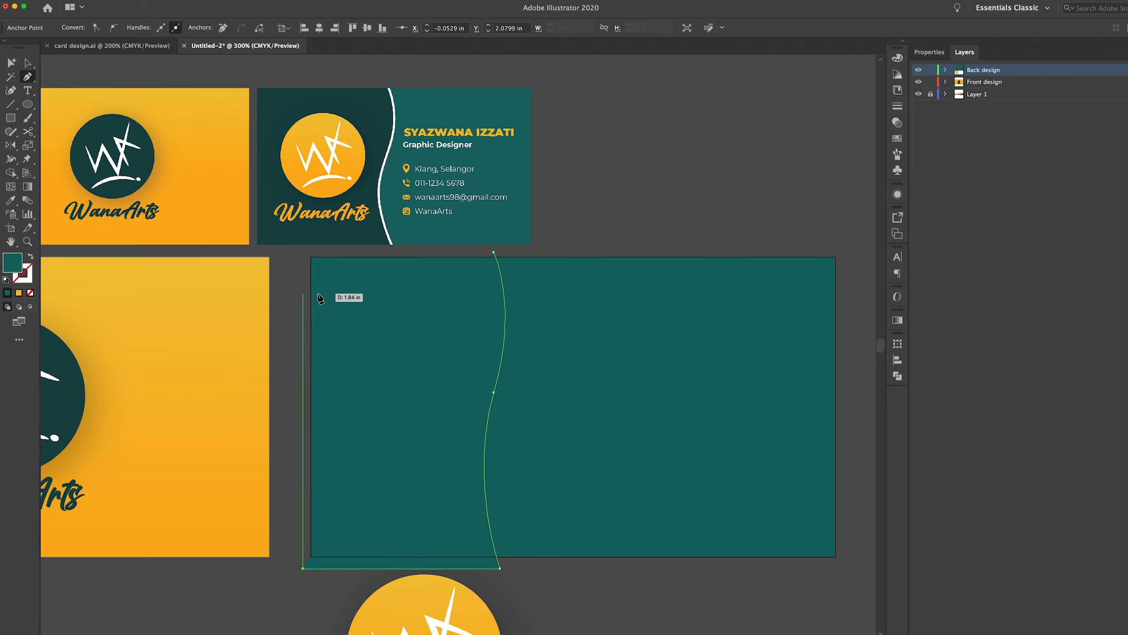
left_click(304, 252)
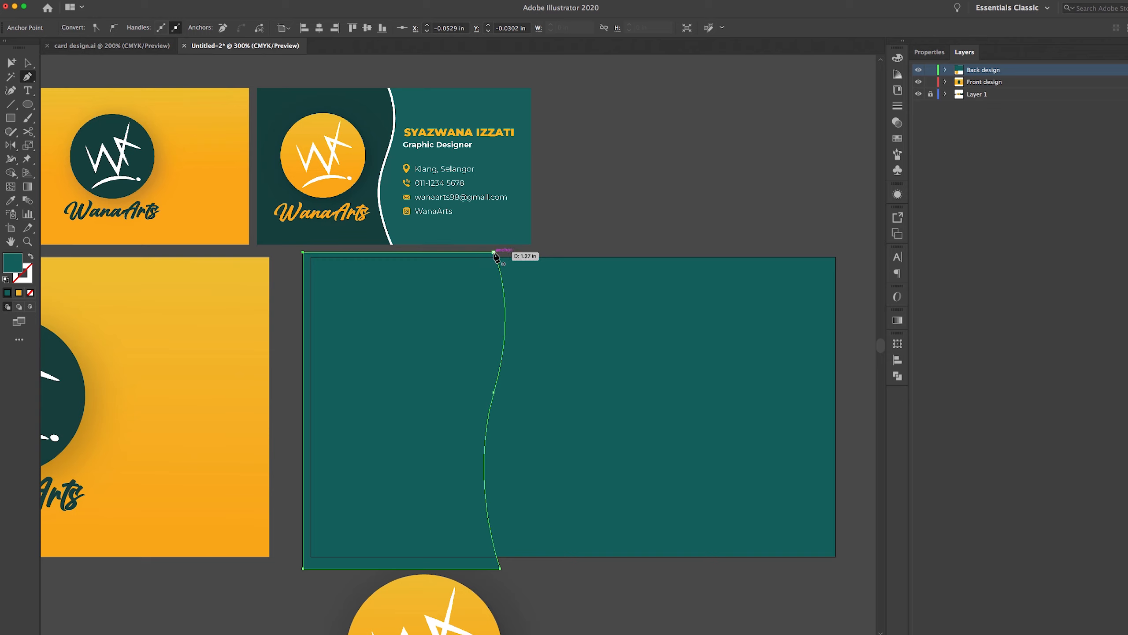
left_click(494, 252)
left_click(27, 63)
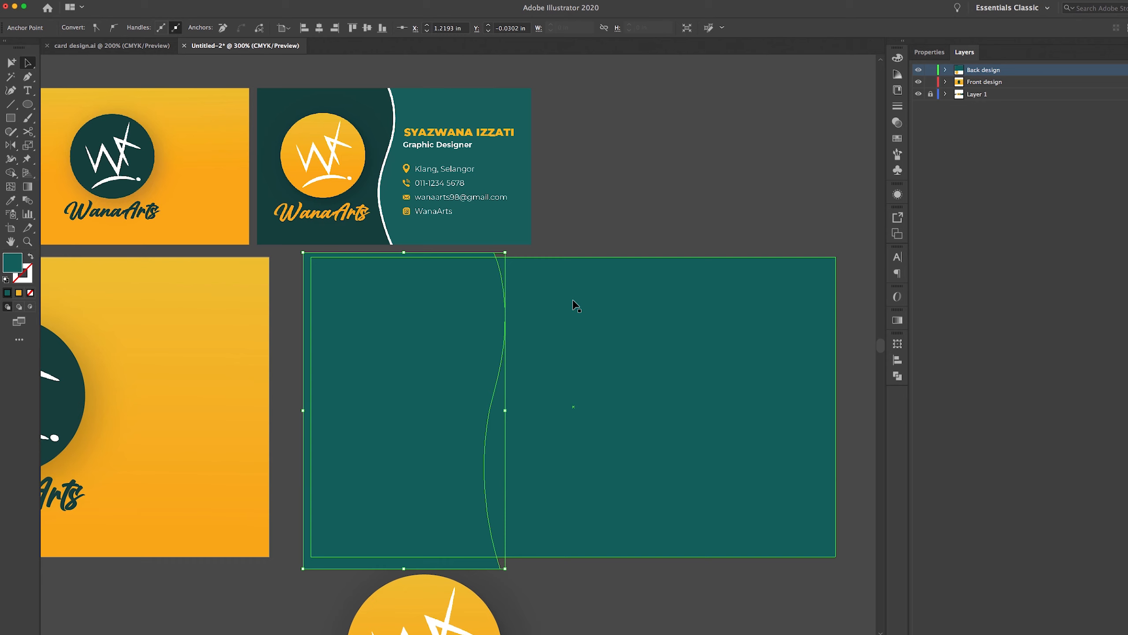
Fill the wave shape with the dark teal swatch using the Eyedropper
scroll(559, 262, "left", 5)
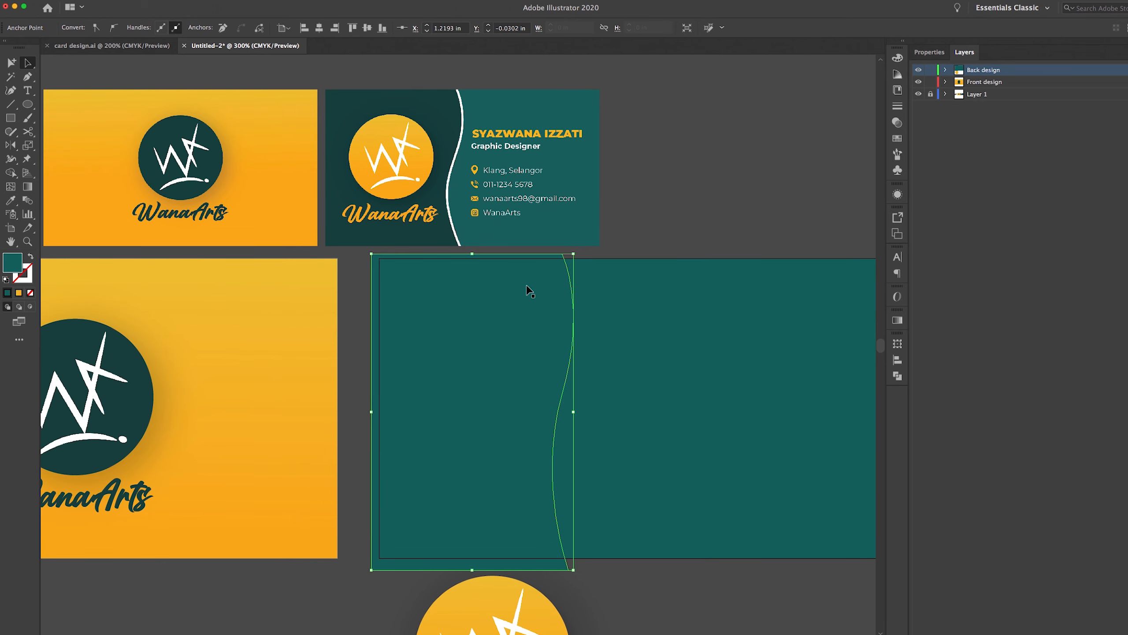
scroll(528, 288, "left", 9)
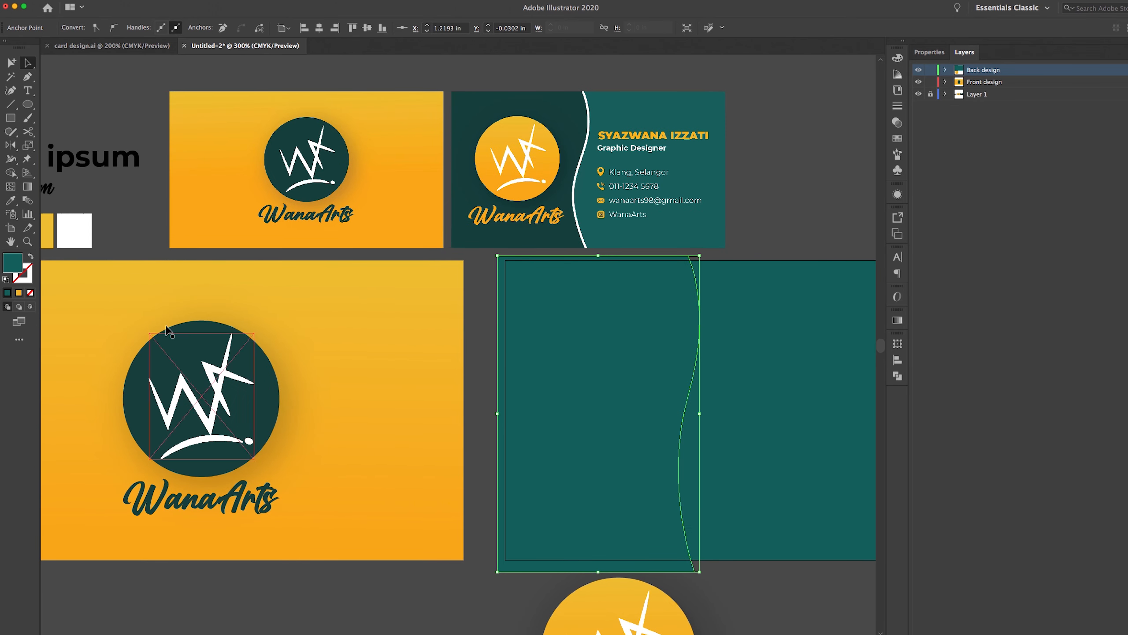
key("i")
left_click_drag(287, 289, 423, 274)
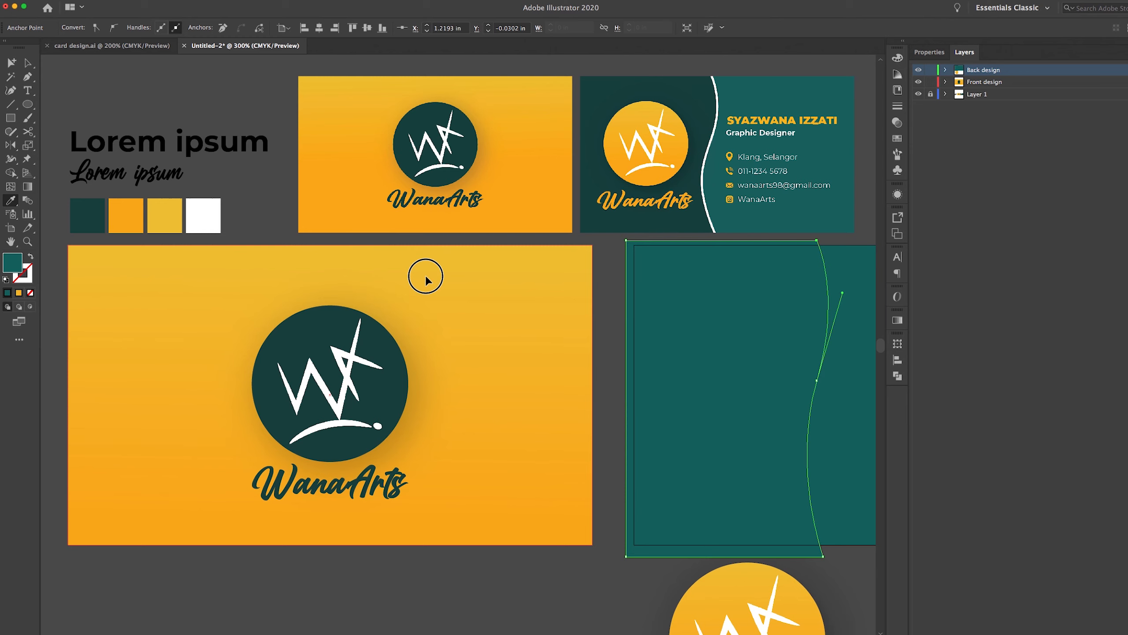
left_click(95, 210)
left_click_drag(625, 342, 365, 345)
scroll(365, 344, "right", 9)
left_click(29, 65)
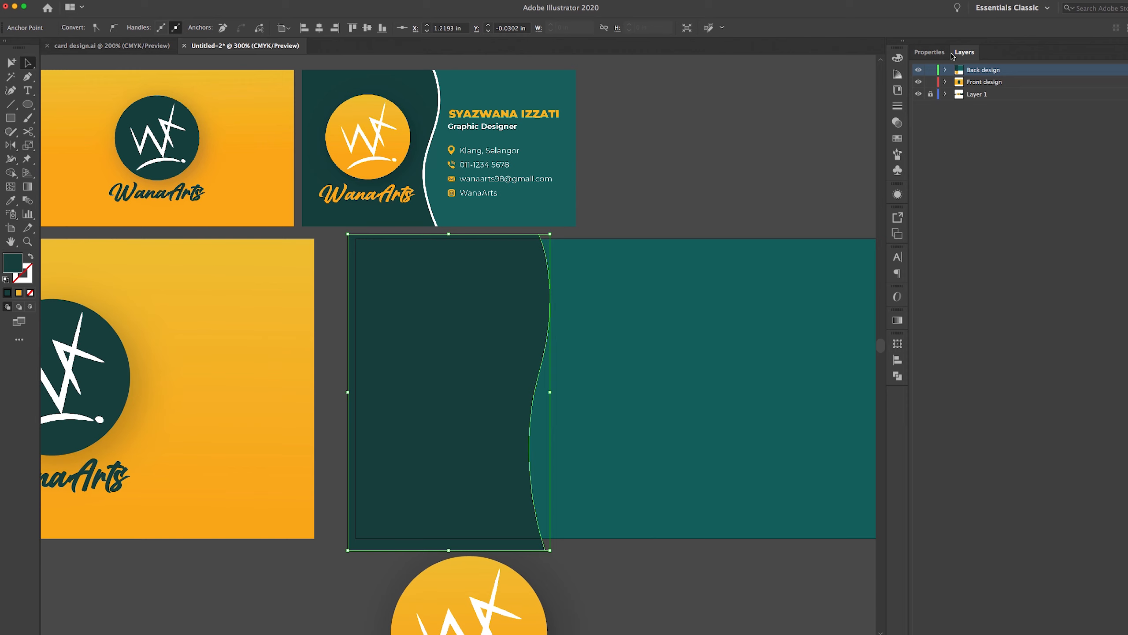
Give the wave shape a white 2 pt stroke in Properties, then deselect it
left_click(929, 52)
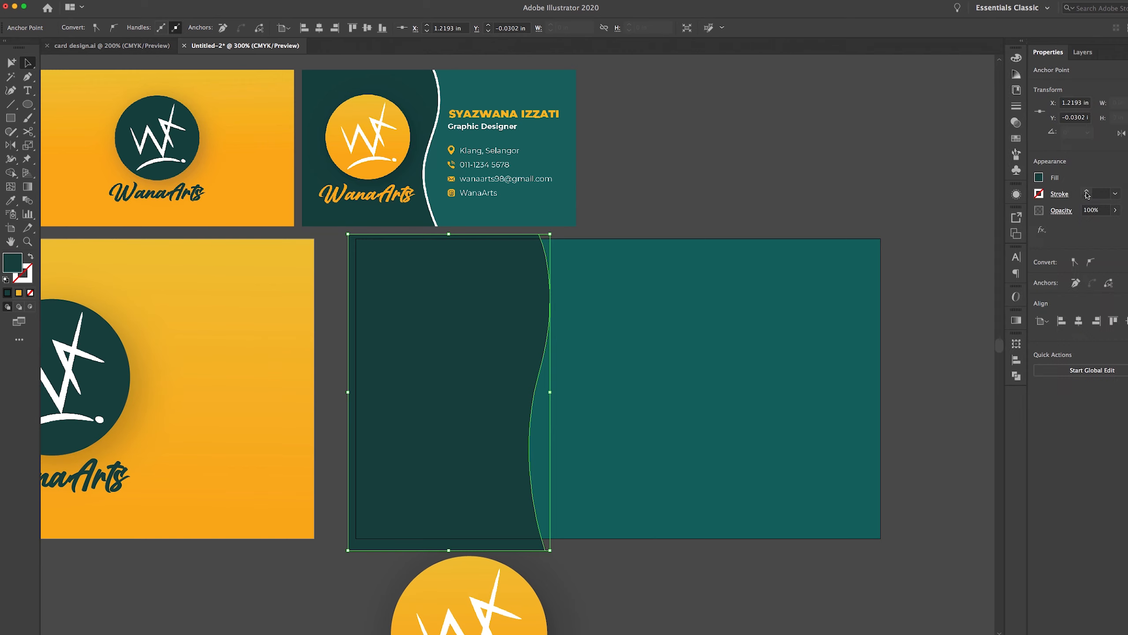
left_click(1087, 194)
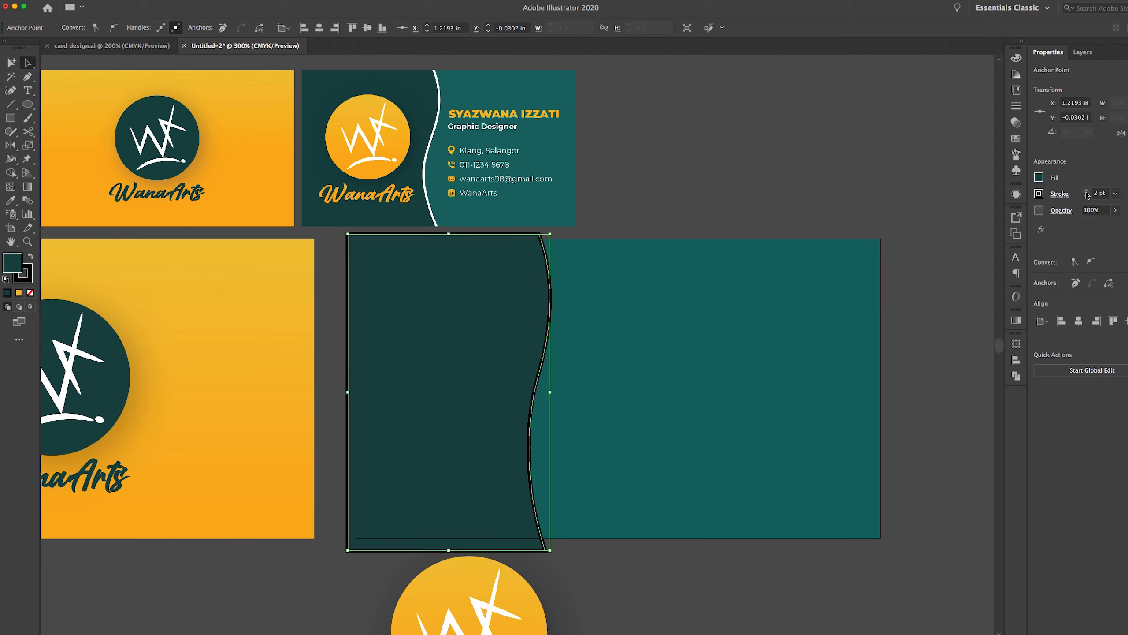
left_click(1087, 194)
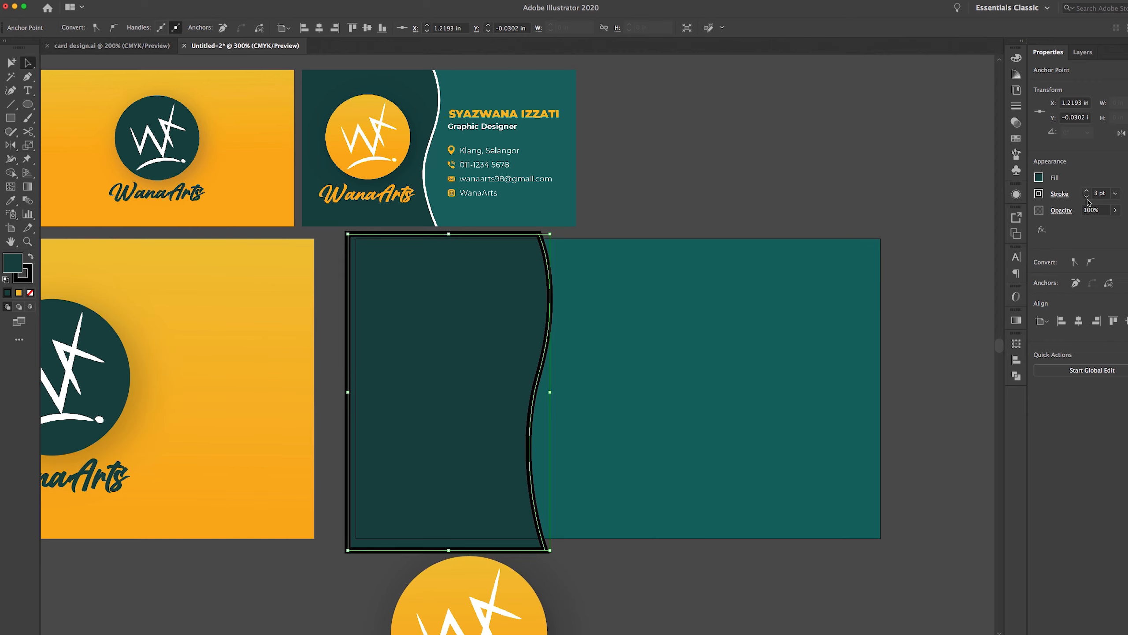
left_click(1087, 197)
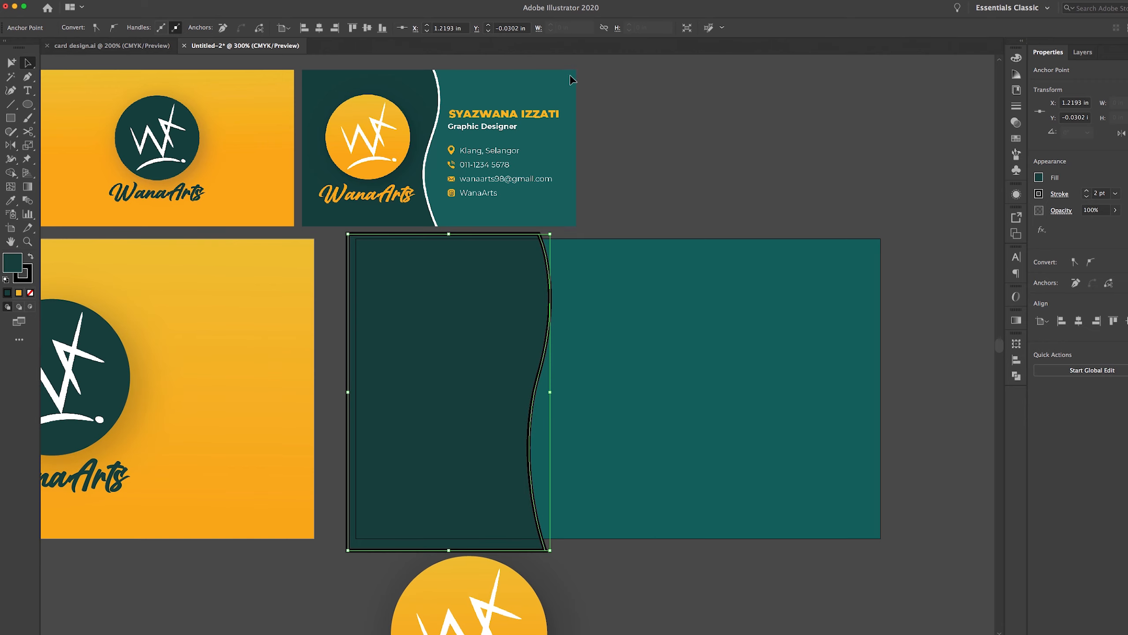
left_click(1040, 198)
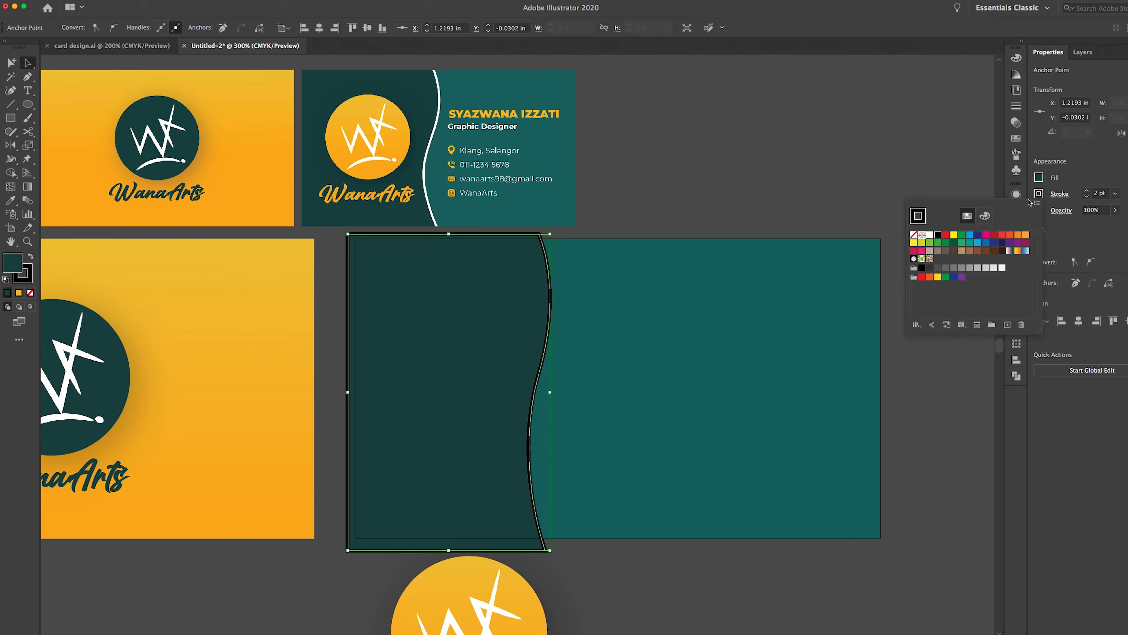
left_click(930, 235)
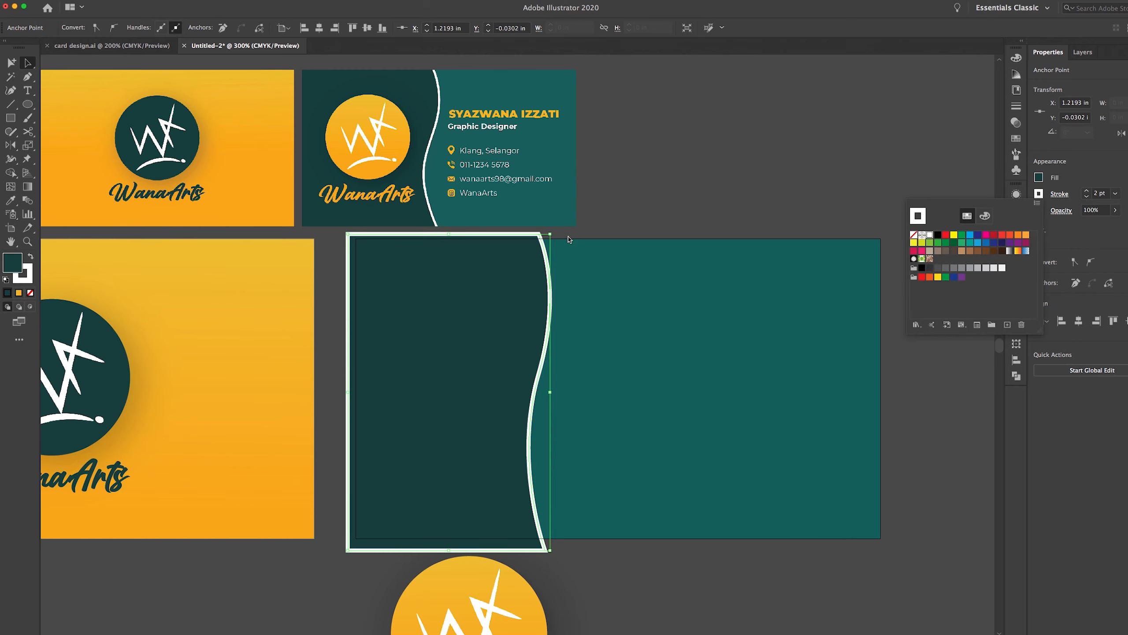
left_click(22, 281)
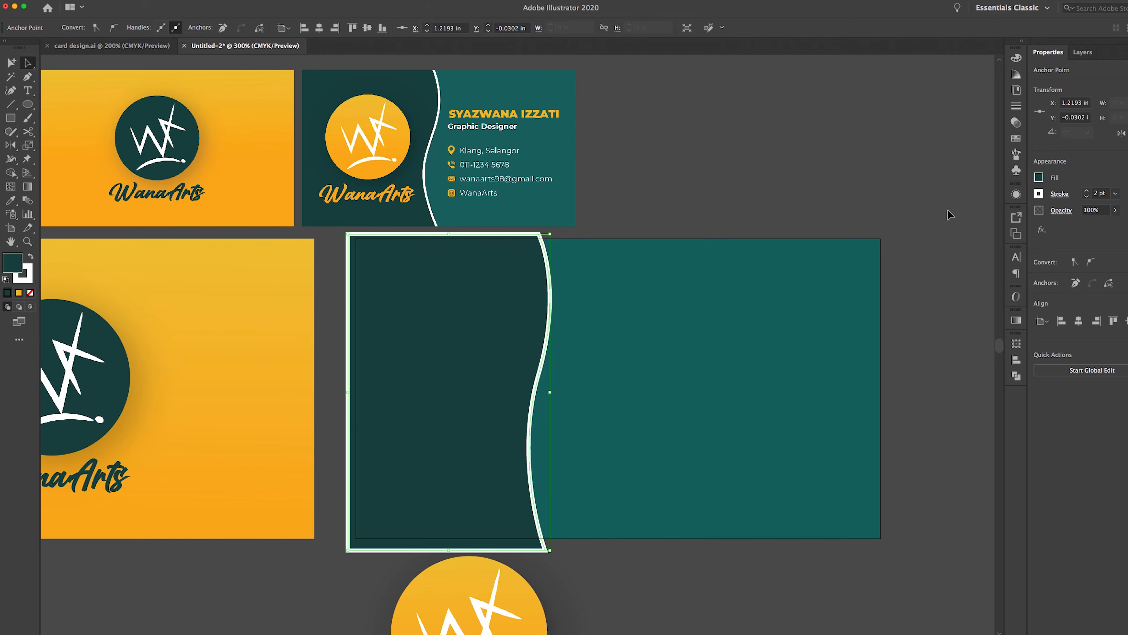
left_click(26, 272)
double_click(27, 272)
left_click(1012, 210)
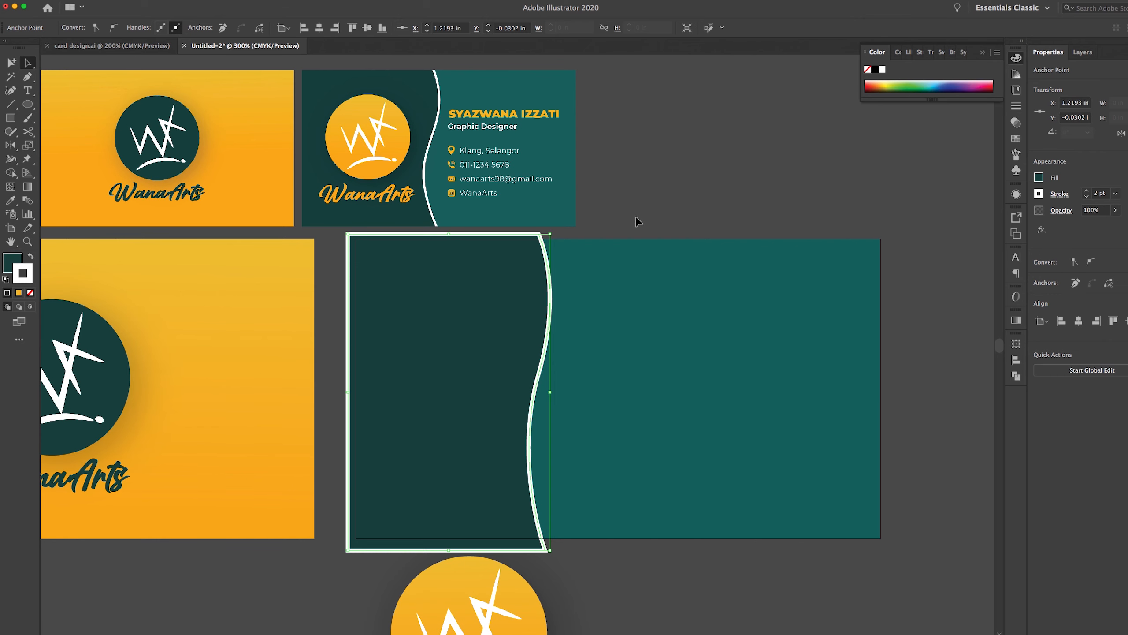
scroll(666, 209, "left", 3)
scroll(666, 209, "down", 1)
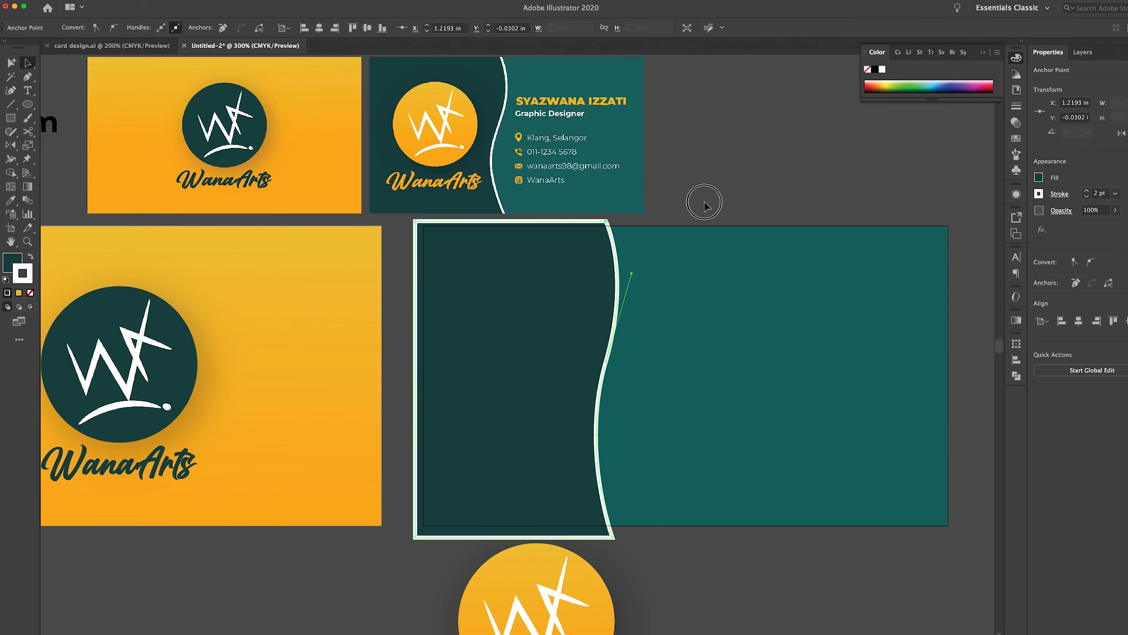
left_click(770, 192)
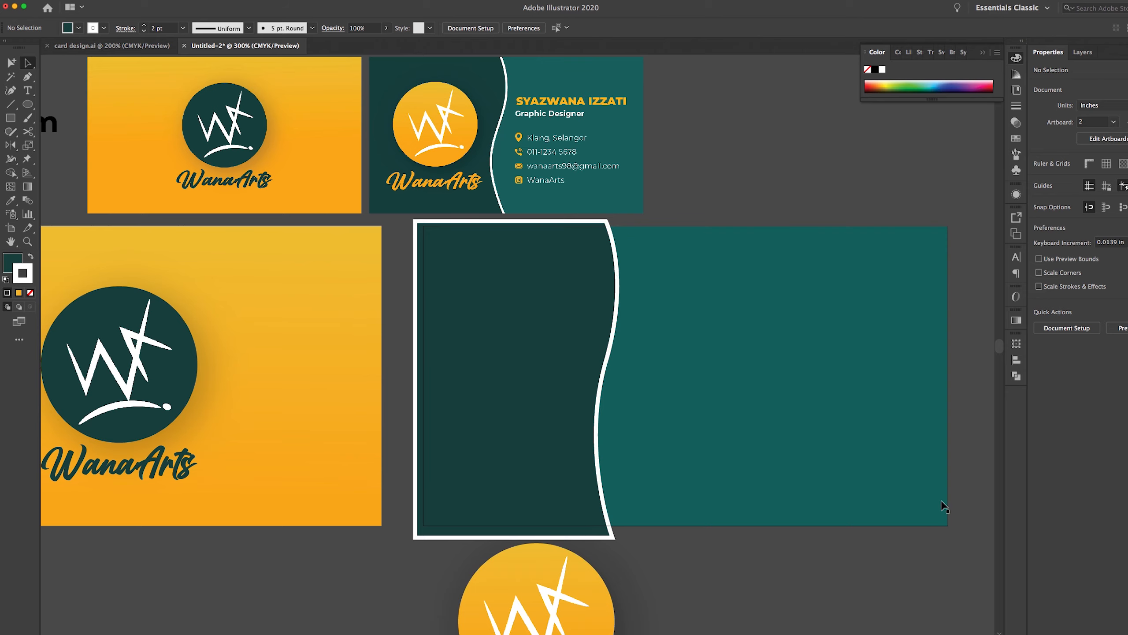
In Layers, stack WanaArts, Linked File and Ellipse above Path and Rectangle in Back design
scroll(769, 192, "right", 5)
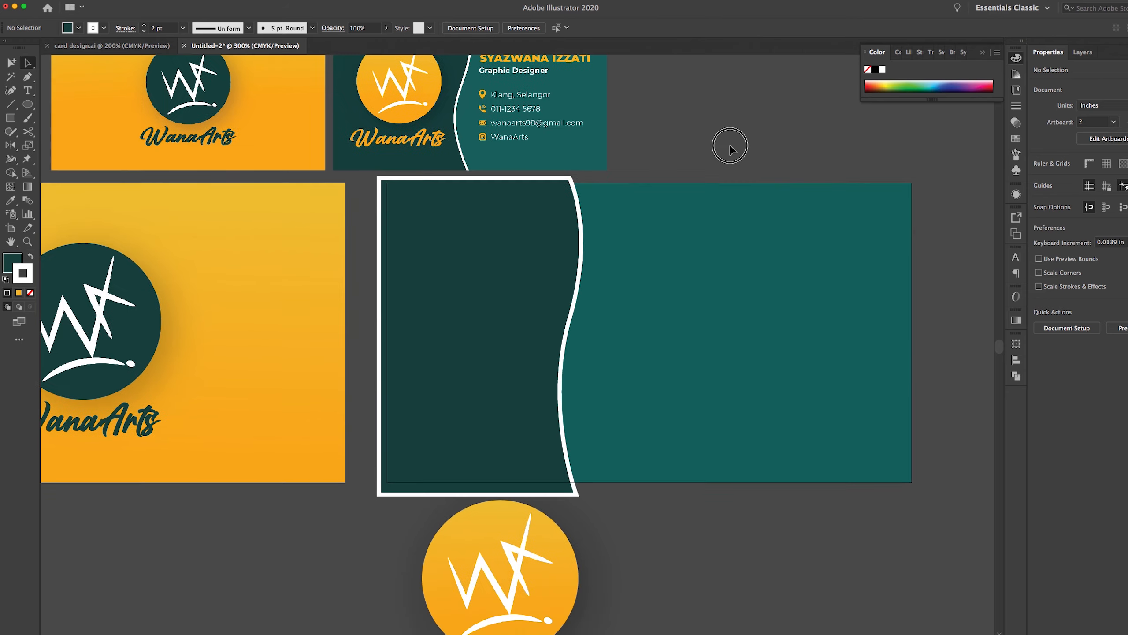
scroll(545, 313, "down", 4)
scroll(544, 313, "left", 3)
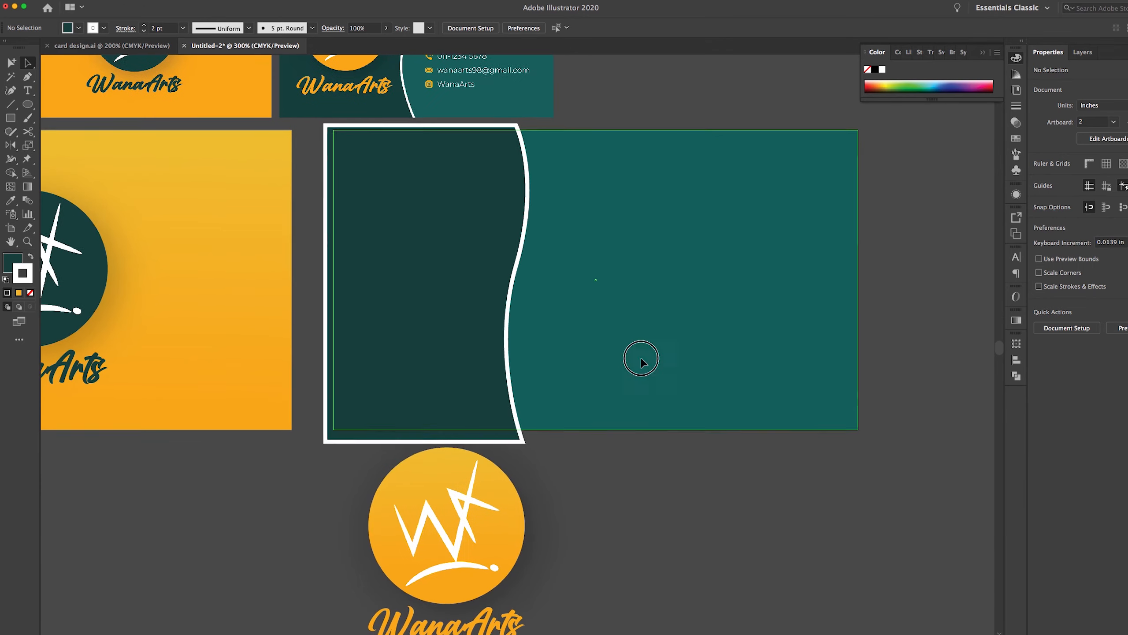
left_click_drag(585, 595, 383, 428)
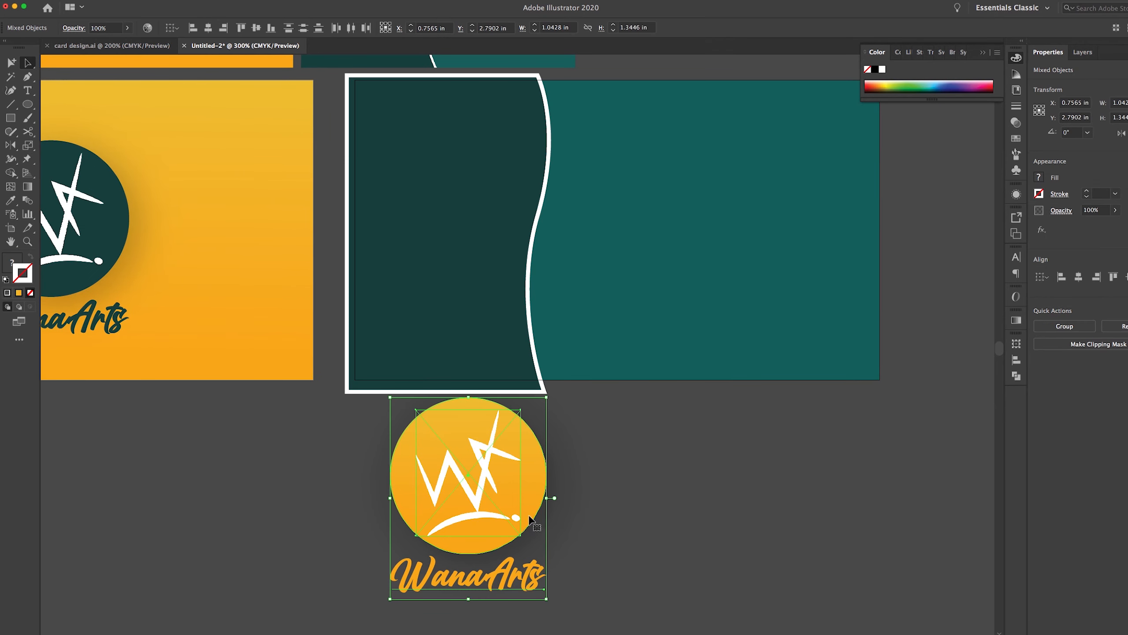
left_click(1082, 52)
left_click(947, 70)
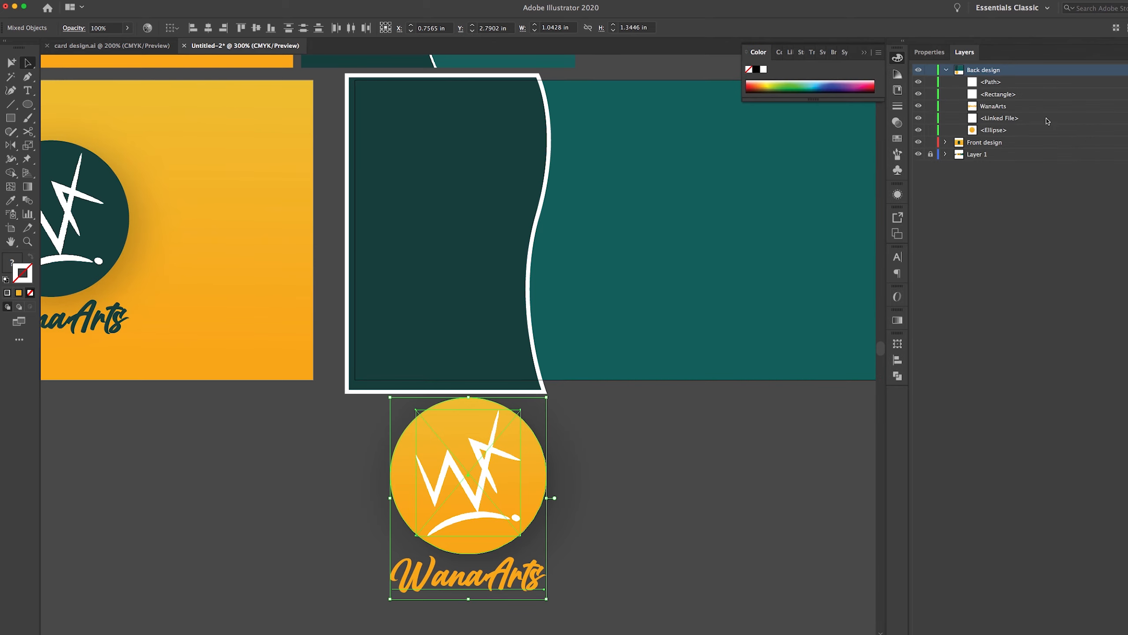
left_click(1097, 135)
left_click(1080, 110, "shift")
left_click_drag(1033, 112, 1028, 76)
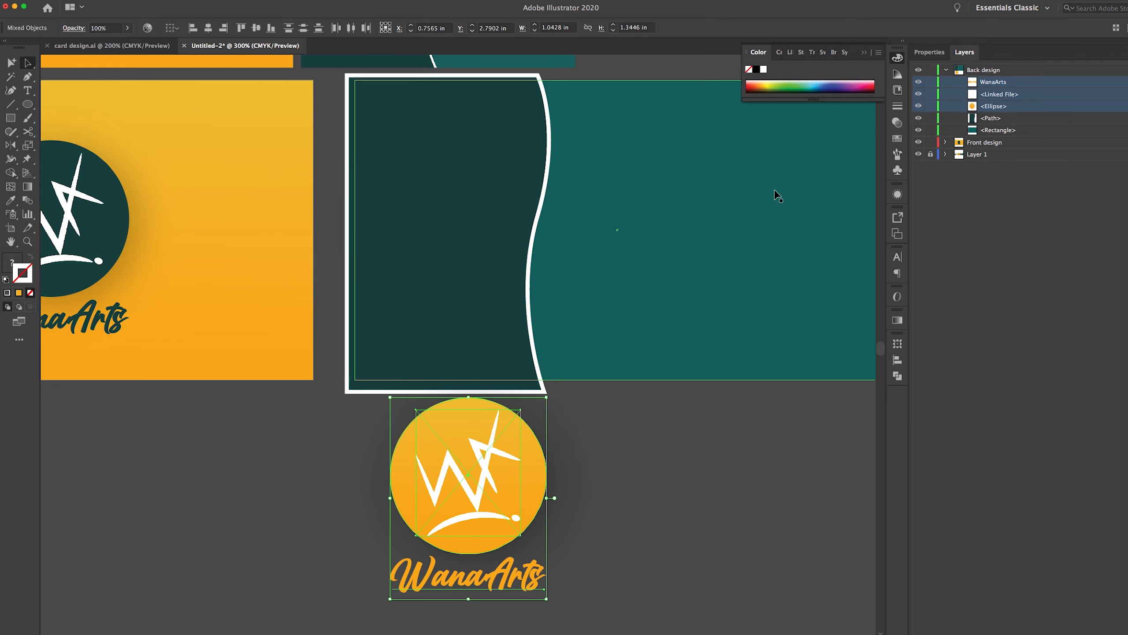
Drag the logo group up into the dark teal panel of the back card
left_click_drag(528, 502, 508, 241)
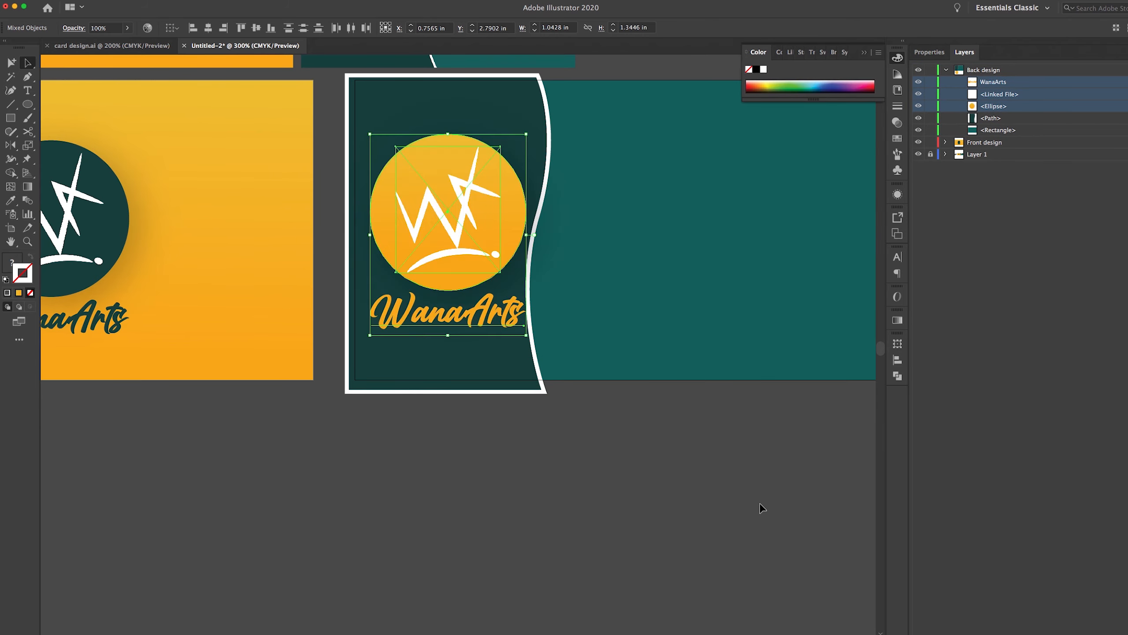
left_click_drag(675, 411, 687, 516)
left_click_drag(618, 454, 586, 470)
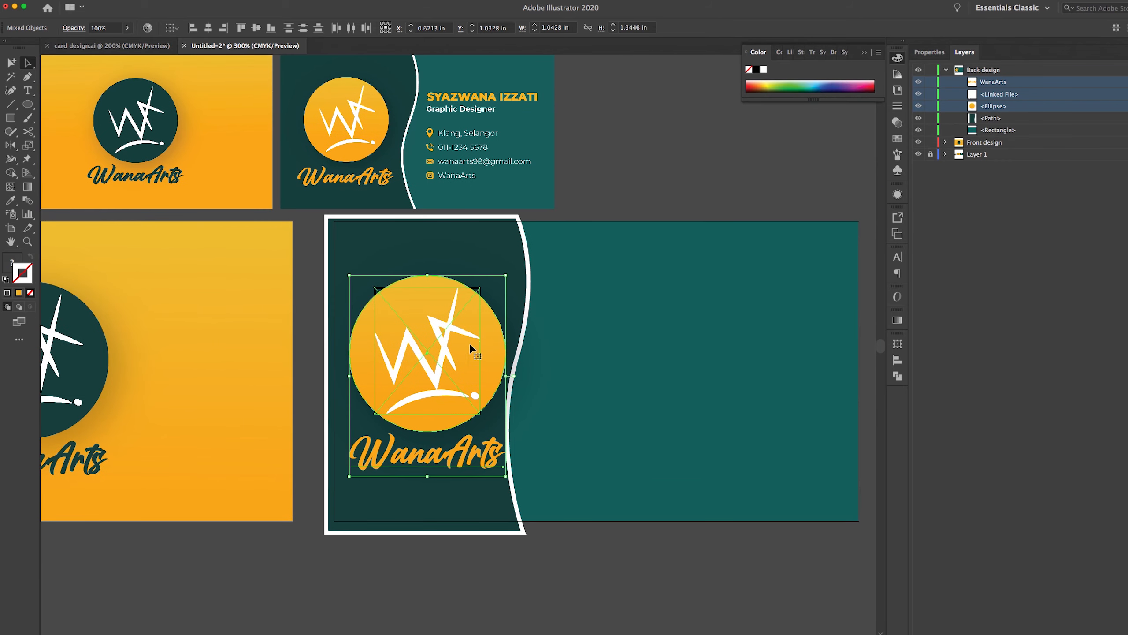
left_click_drag(471, 345, 475, 347)
Widen the white curved divider by dragging its right-middle handle rightwards
left_click(692, 193)
scroll(668, 261, "up", 3)
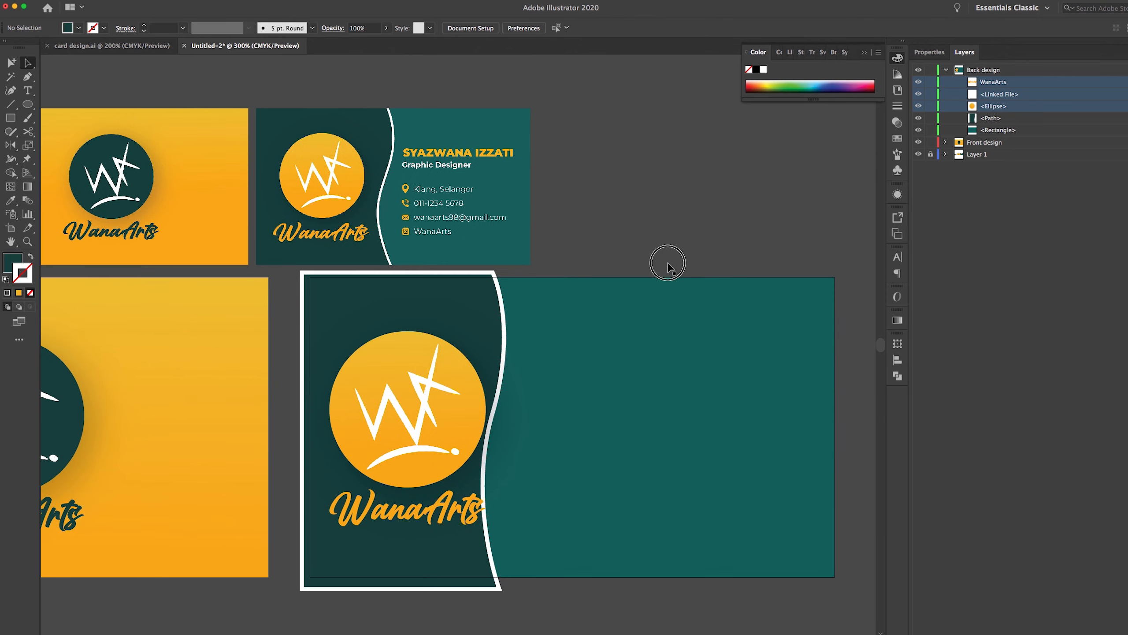
left_click(493, 277)
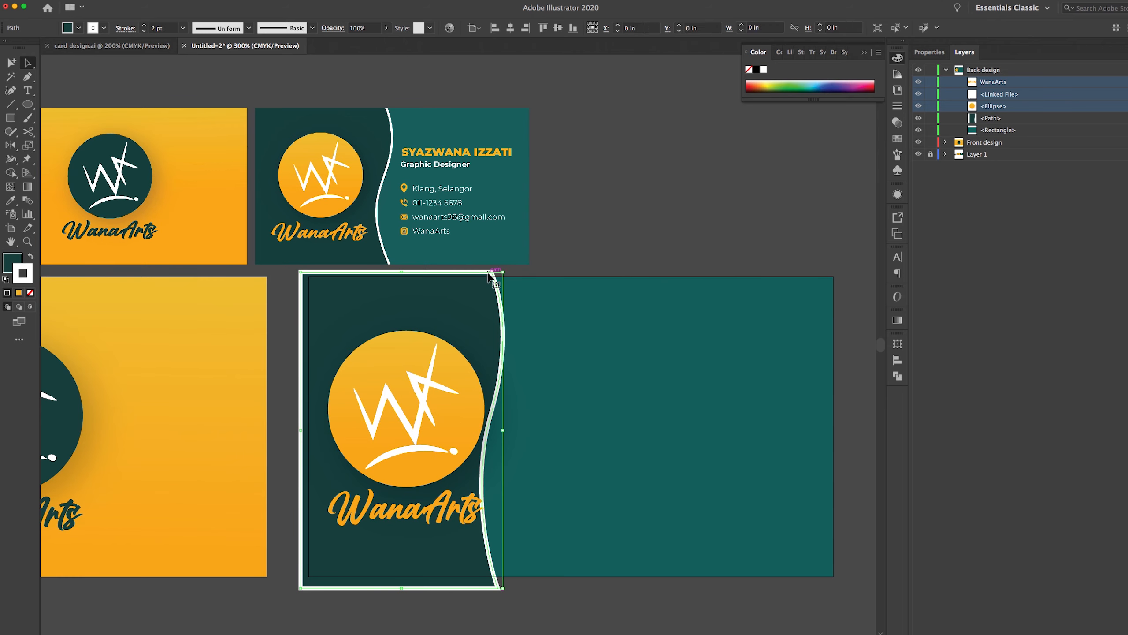
mouse_move(503, 430)
left_mouse_down()
mouse_move(538, 437)
mouse_move(524, 430)
left_mouse_up()
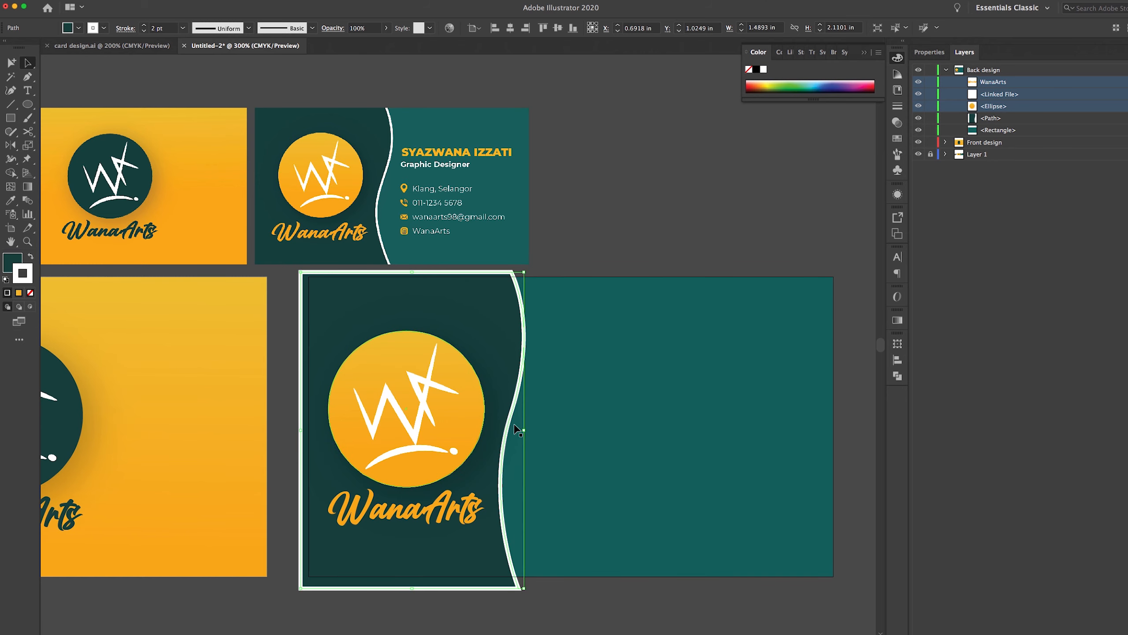
left_click_drag(525, 431, 538, 435)
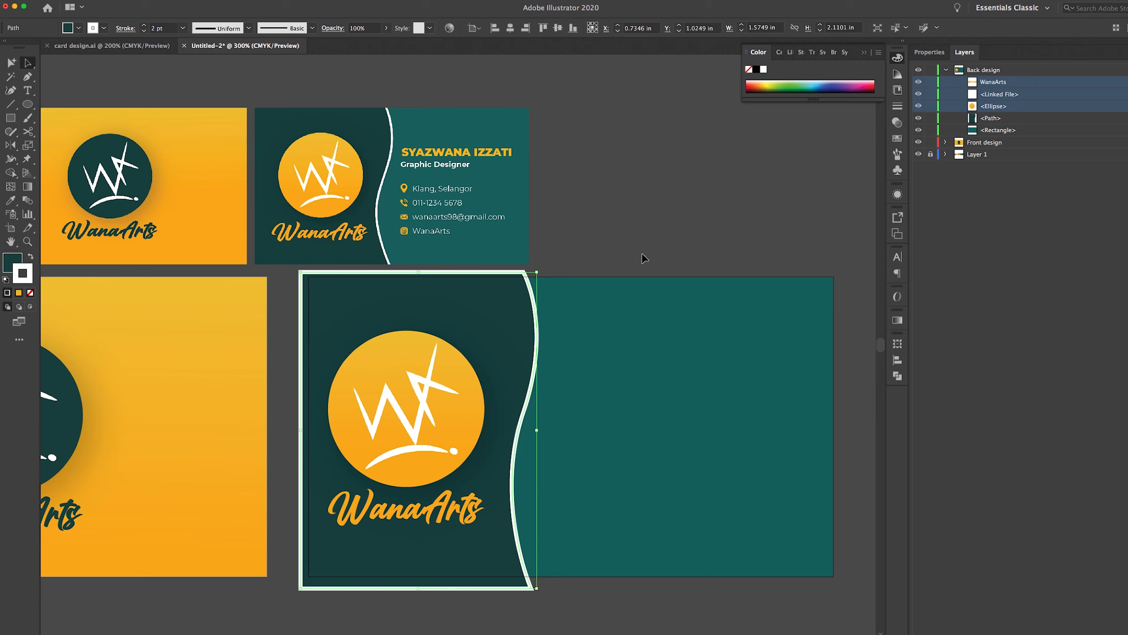
left_click_drag(539, 430, 542, 430)
left_click(645, 222)
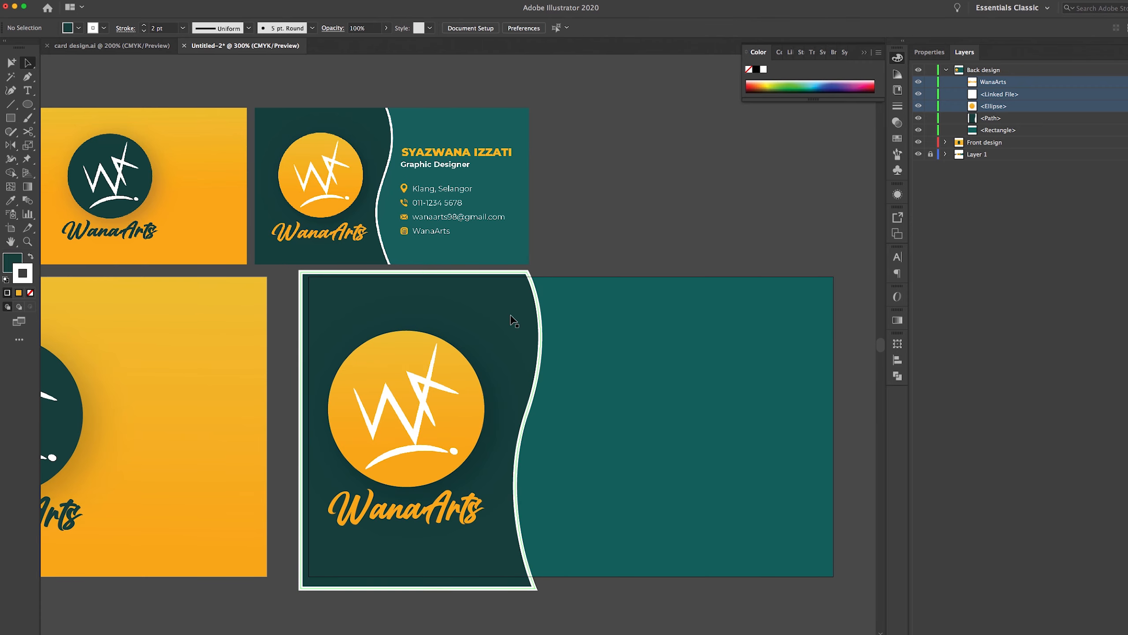
Nudge the logo circle and WanaArts text slightly up and right
left_click(415, 338)
mouse_move(442, 438)
left_mouse_down()
mouse_move(445, 420)
mouse_move(447, 434)
left_mouse_up()
left_click(551, 228)
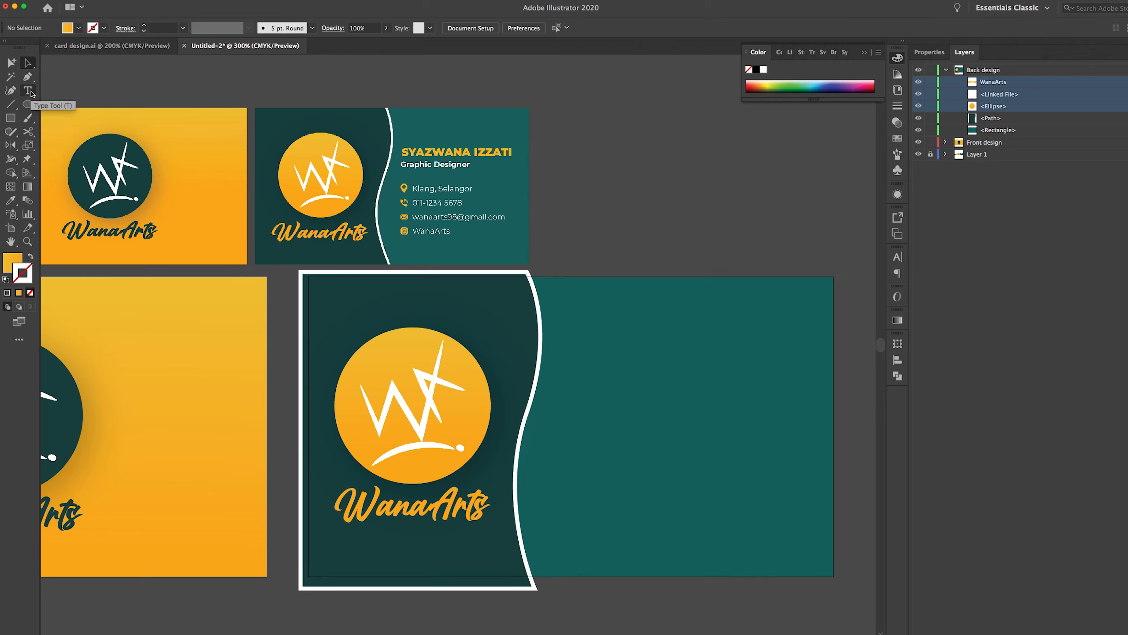
Type the designer's full name as a new text object and move it onto the teal right side
left_click_drag(31, 91, 89, 89)
left_click(585, 358)
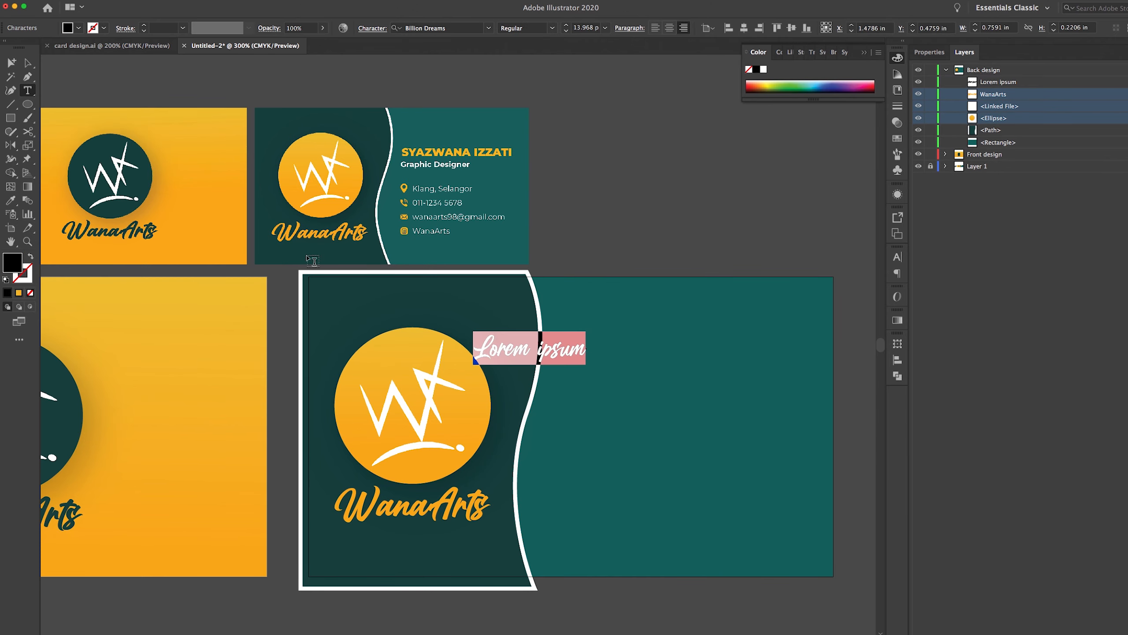
type("SY")
key("BackSpace")
key("BackSpace")
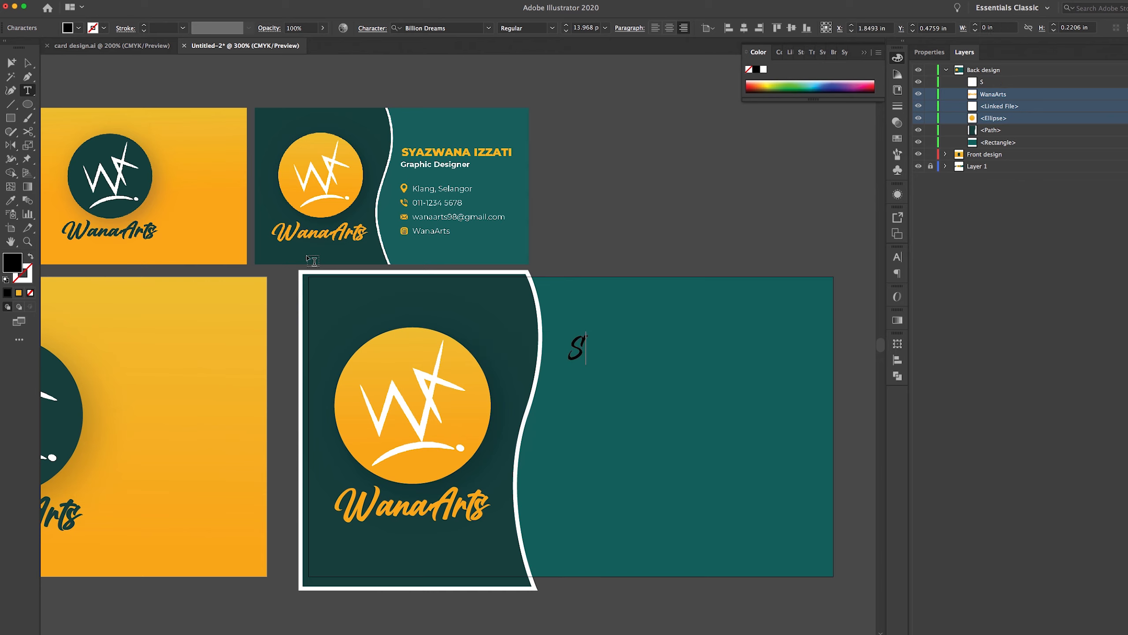
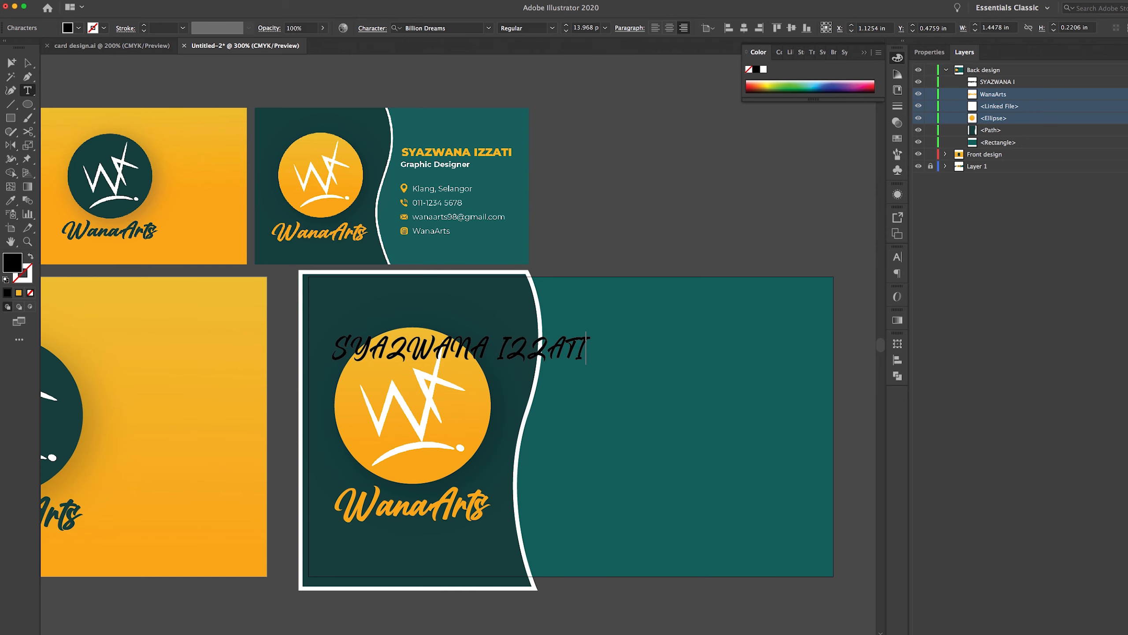
left_click(27, 63)
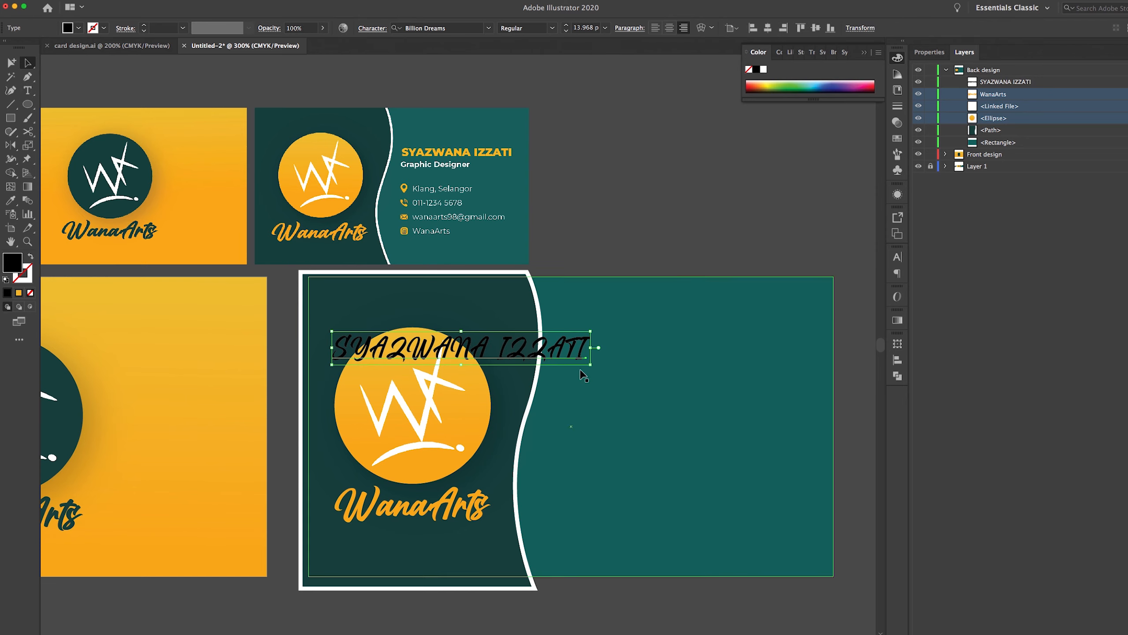
left_click_drag(570, 350, 799, 337)
scroll(504, 385, "left", 10)
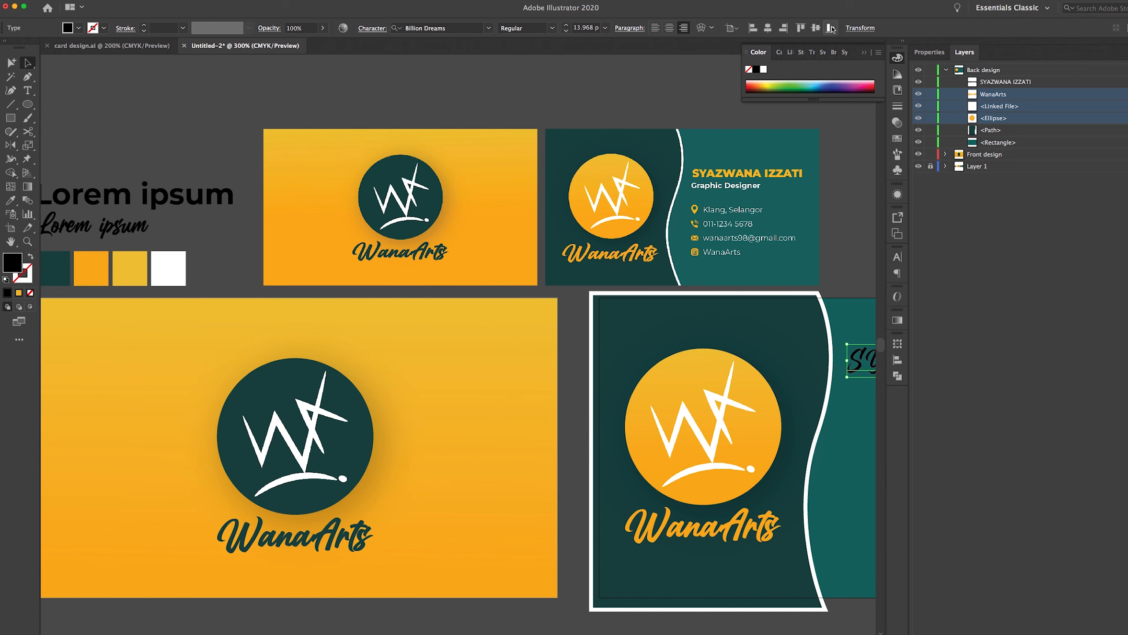
left_click(928, 53)
Change the name text's font to Montserrat Black, after first trying Montserrat Bold
left_click(1106, 276)
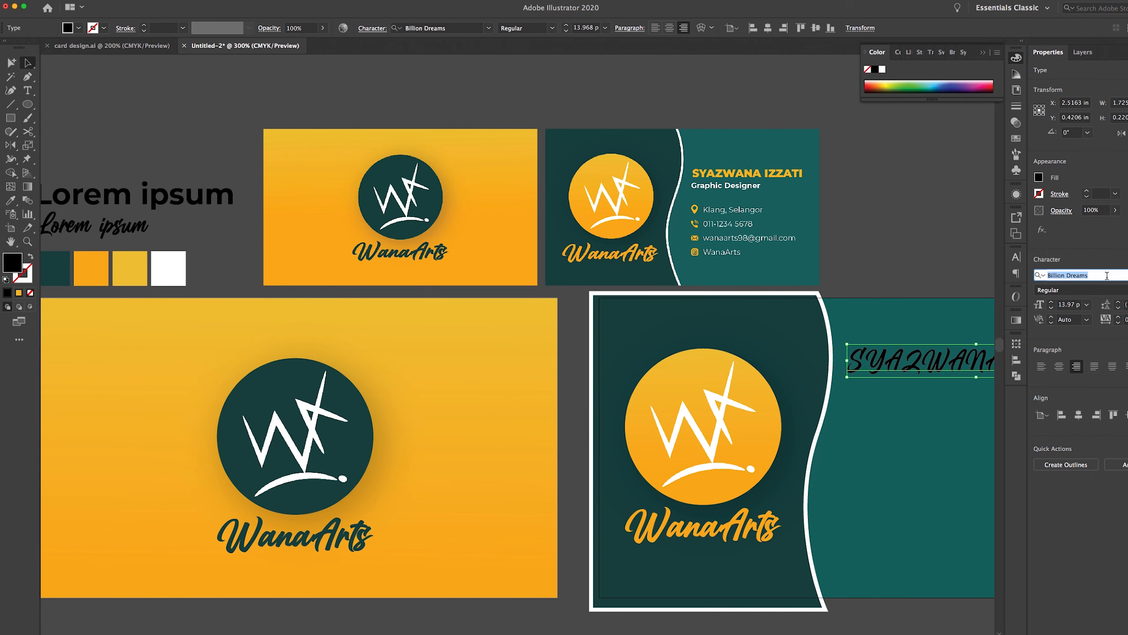
type("MONT")
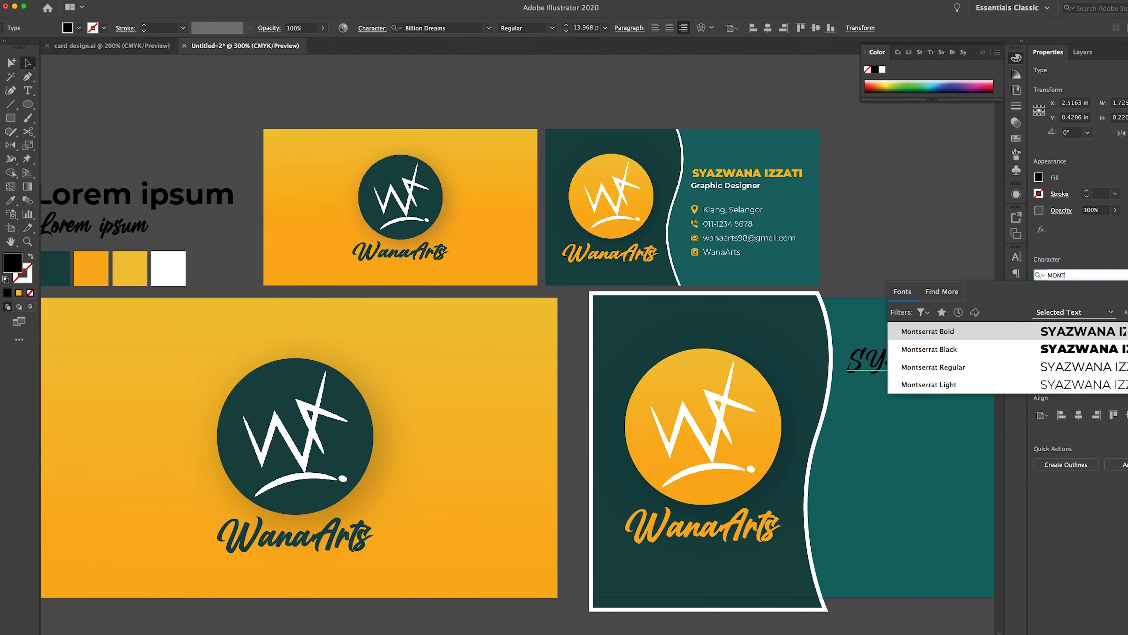
left_click(976, 334)
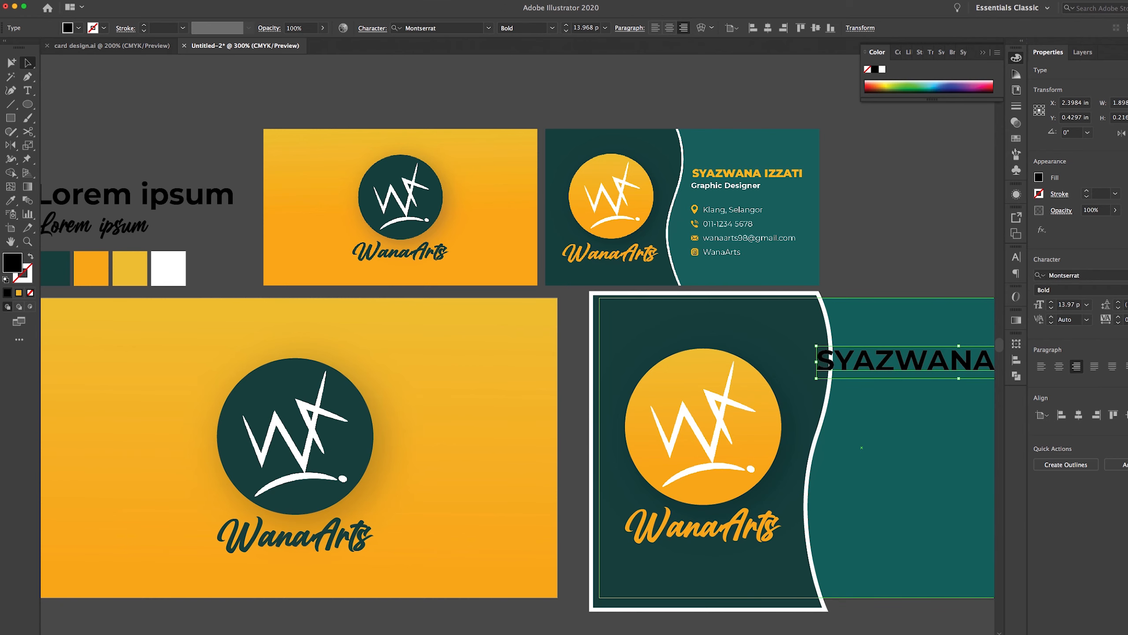
left_click(1080, 275)
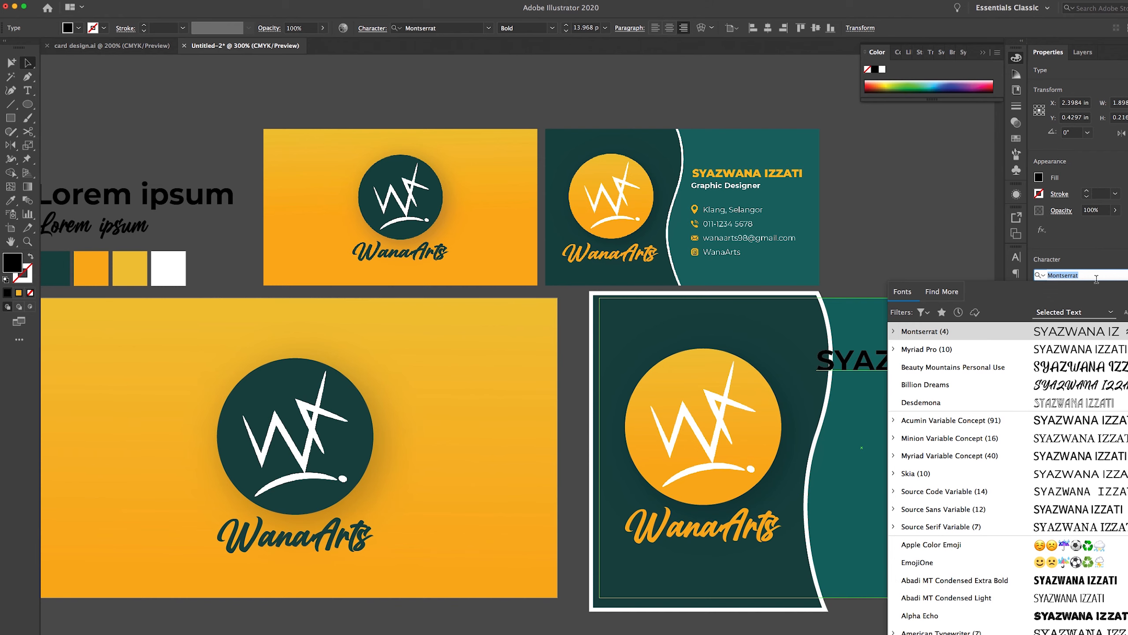
type("MONT")
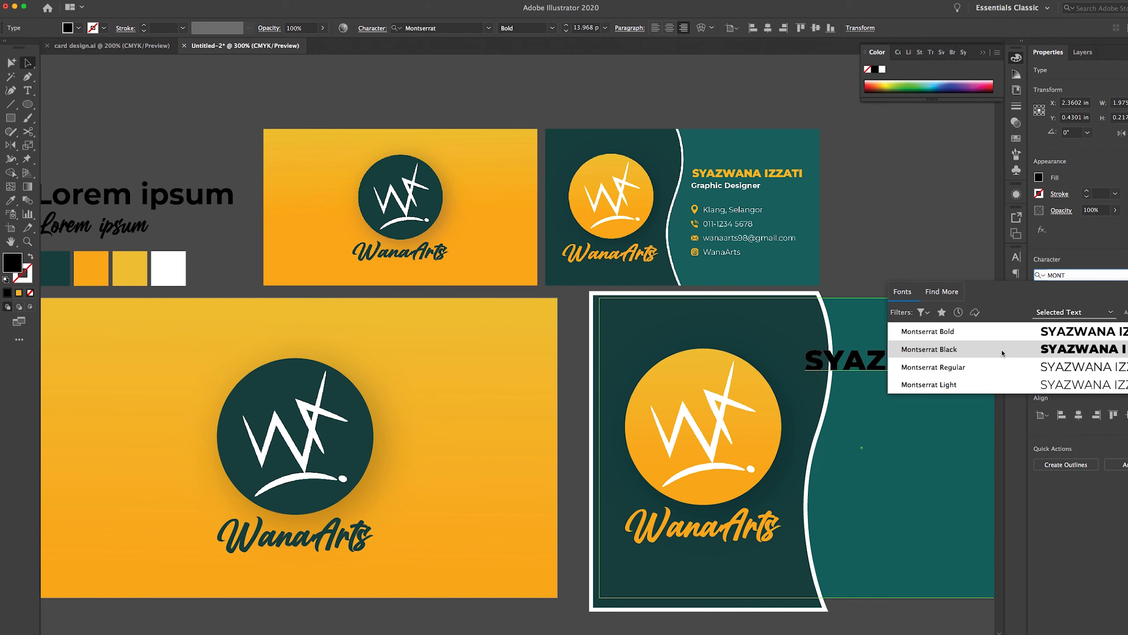
left_click(972, 349)
scroll(736, 256, "right", 5)
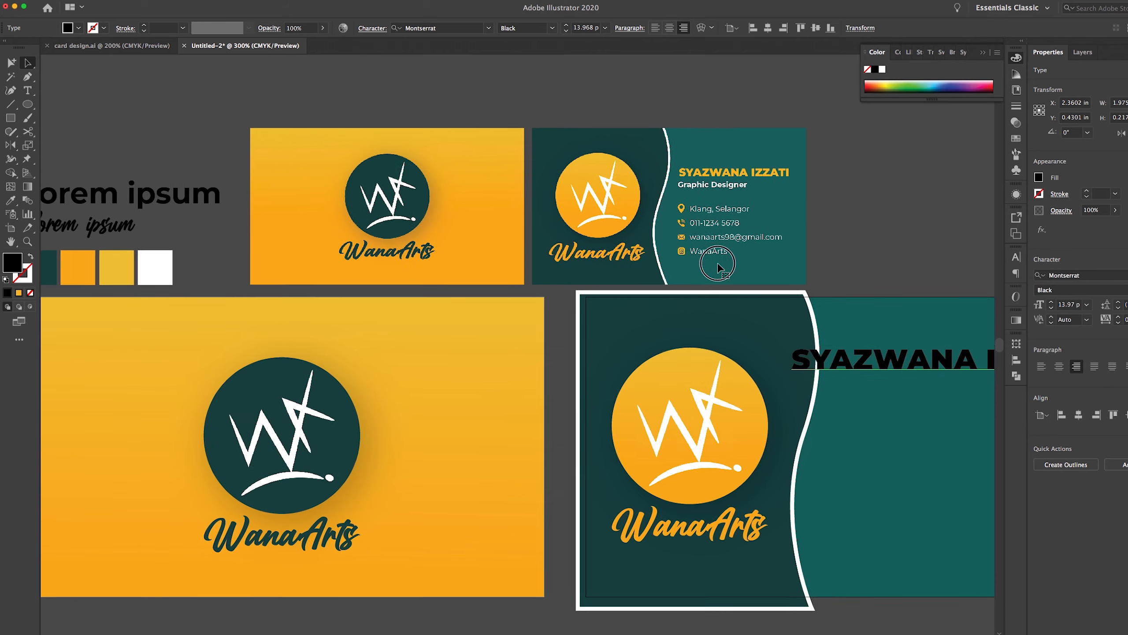
scroll(736, 257, "left", 5)
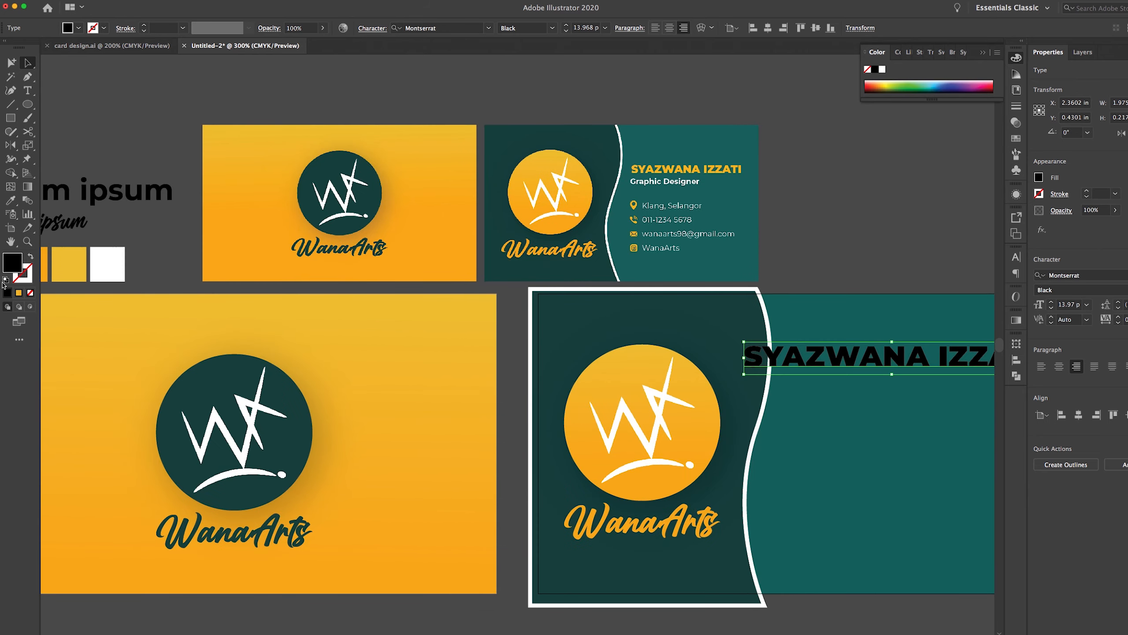
key("i")
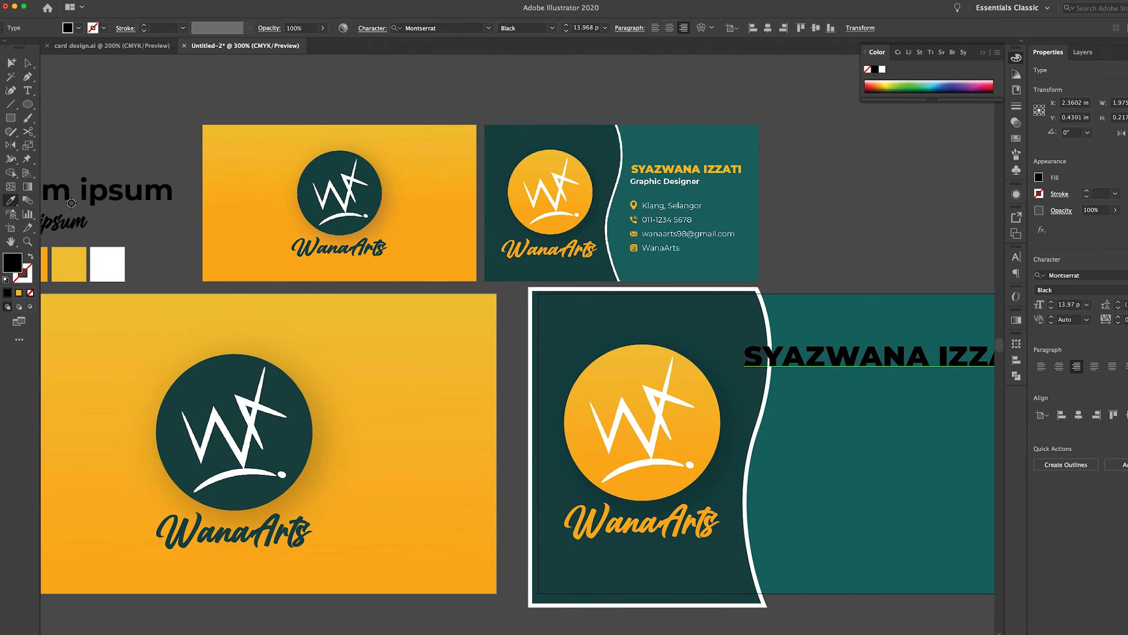
scroll(61, 265, "left", 3)
Colour the name text orange, reposition it on the teal side, and Alt-drag a copy beneath it
left_click(142, 253)
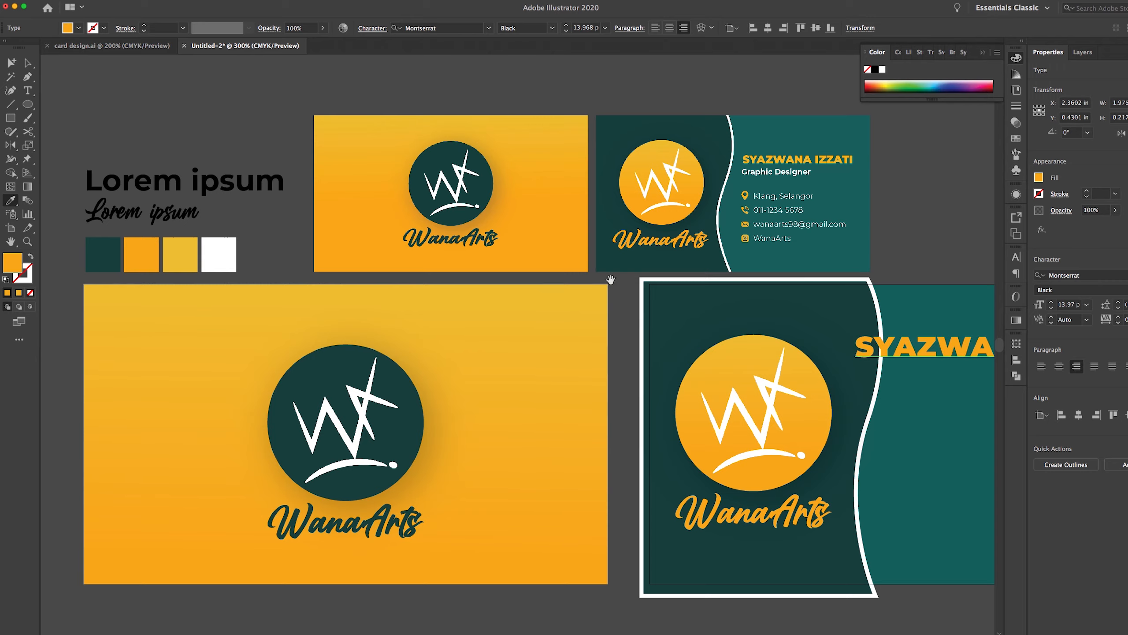
scroll(303, 262, "right", 8)
scroll(302, 262, "right", 3)
left_click(27, 63)
left_click(543, 320)
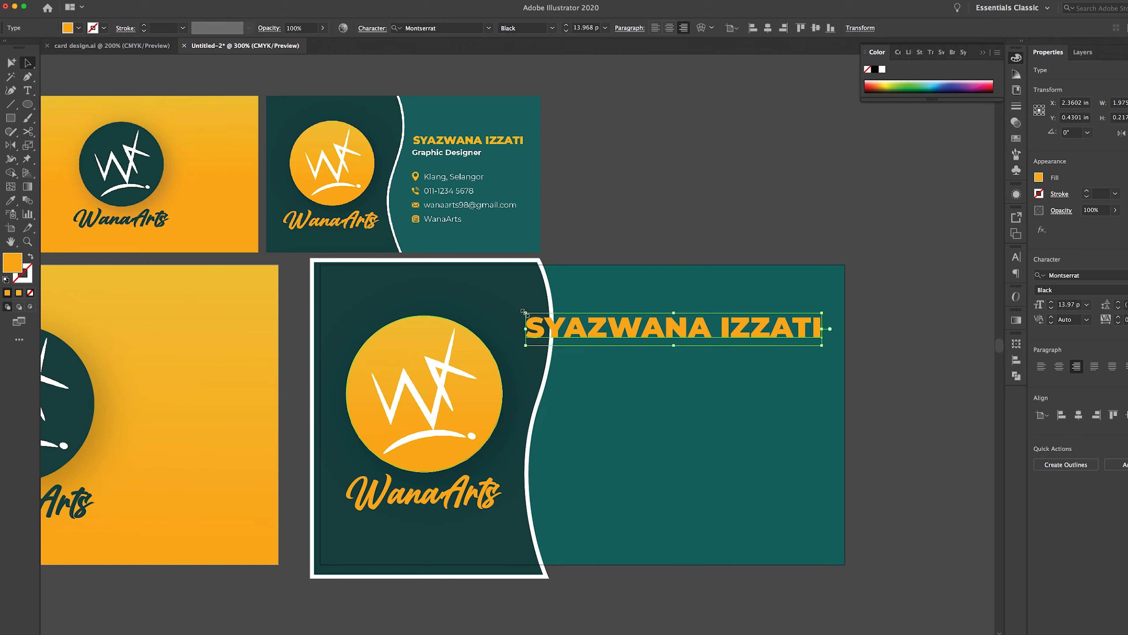
left_click_drag(525, 313, 644, 323)
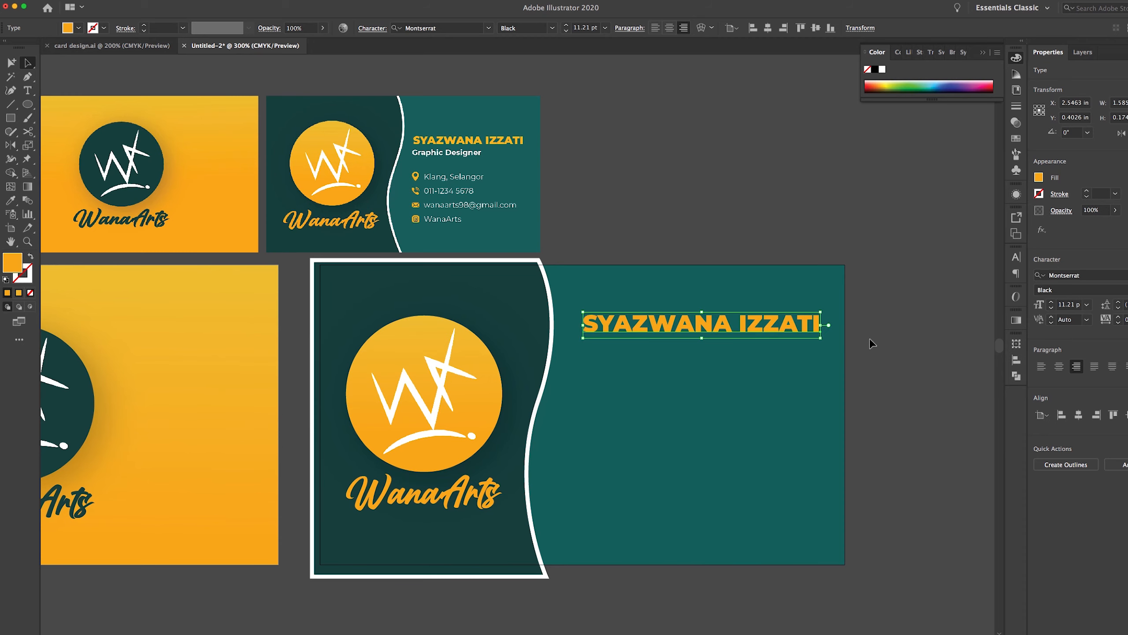
left_click(866, 343)
left_click(741, 324)
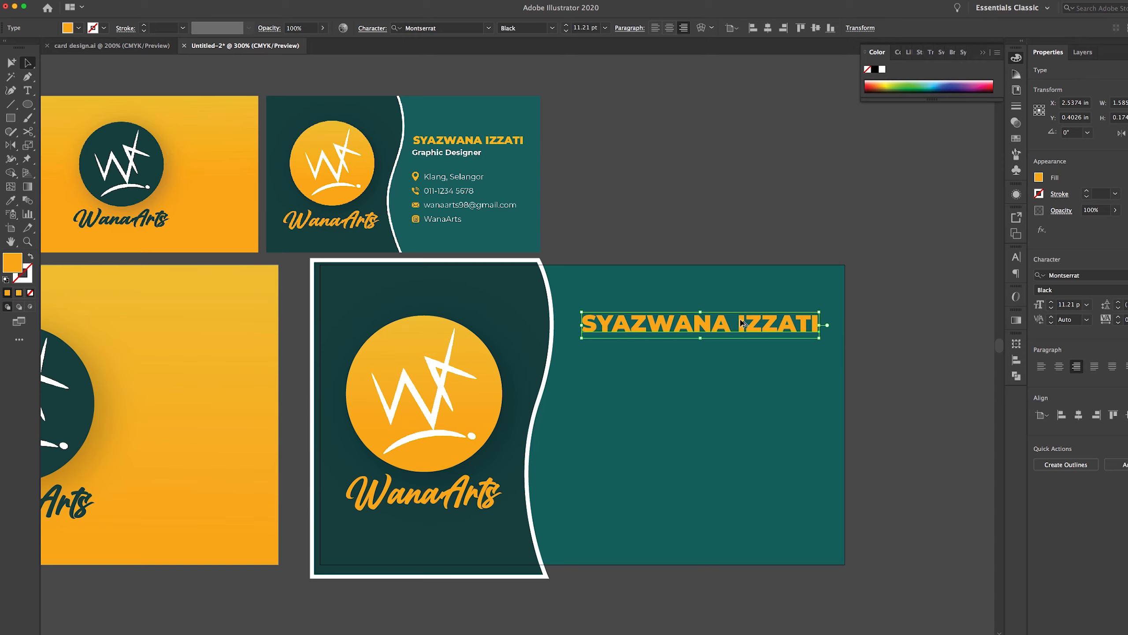
left_click_drag(742, 324, 740, 348)
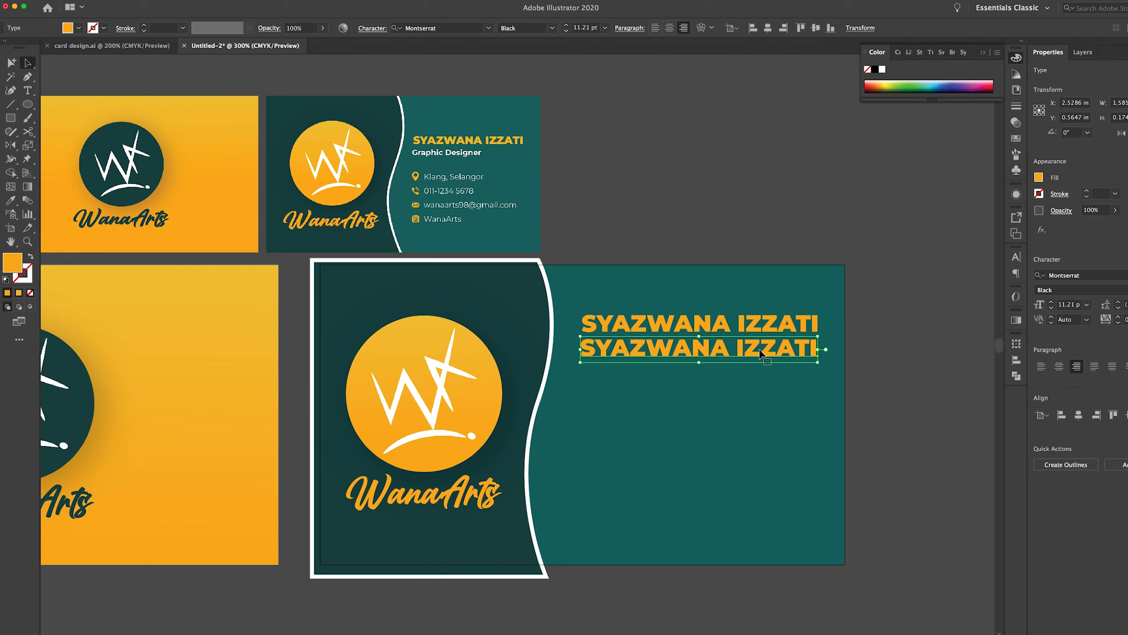
Replace the duplicated line's text with 'Graphic Designer' and select the finished line
double_click(760, 349)
left_click_drag(588, 348, 826, 353)
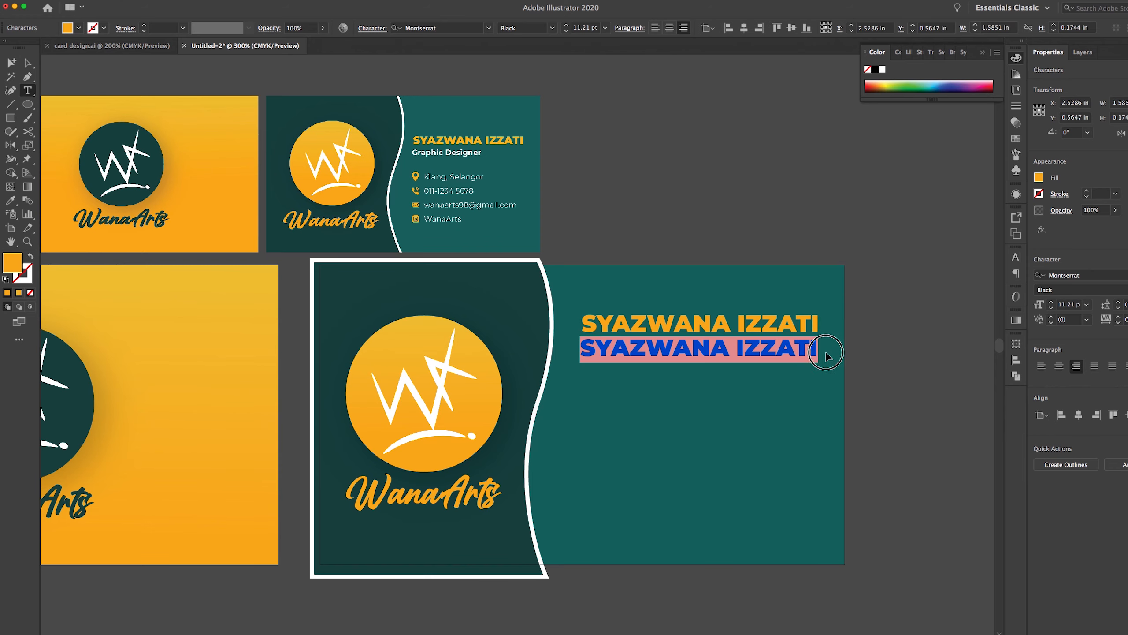
type("gR")
key("BackSpace")
key("BackSpace")
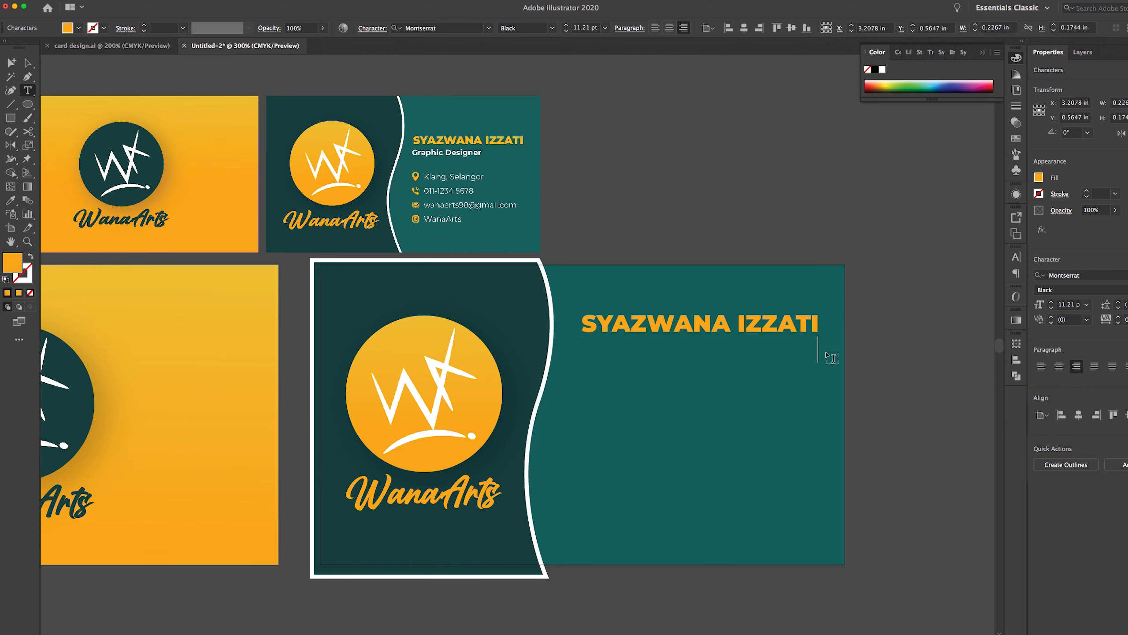
type("Graphic")
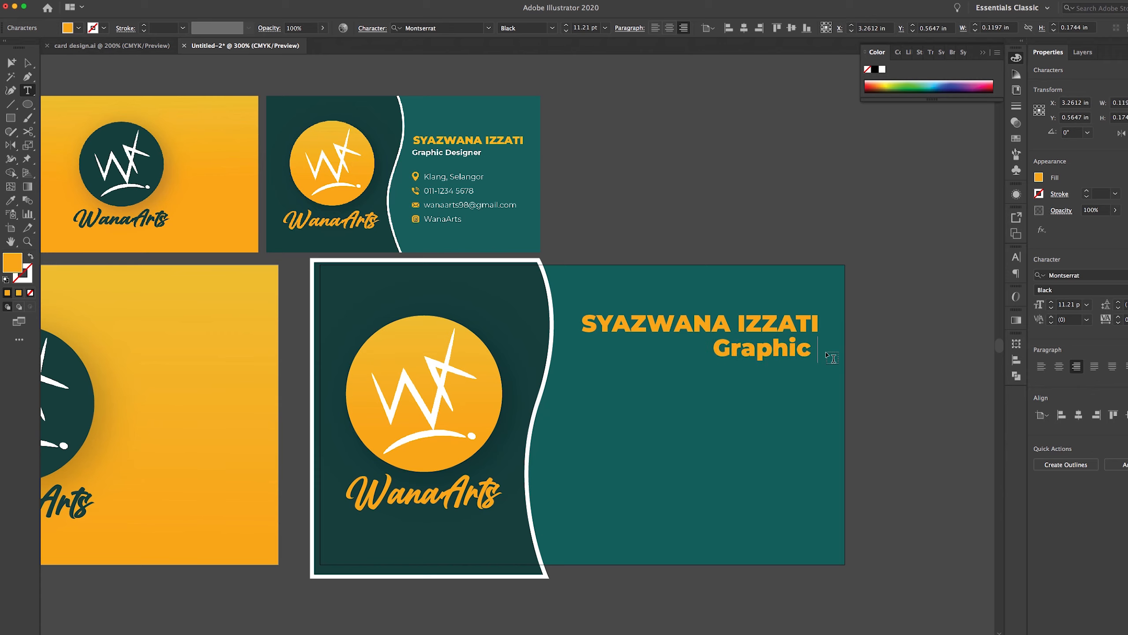
type(" Designer")
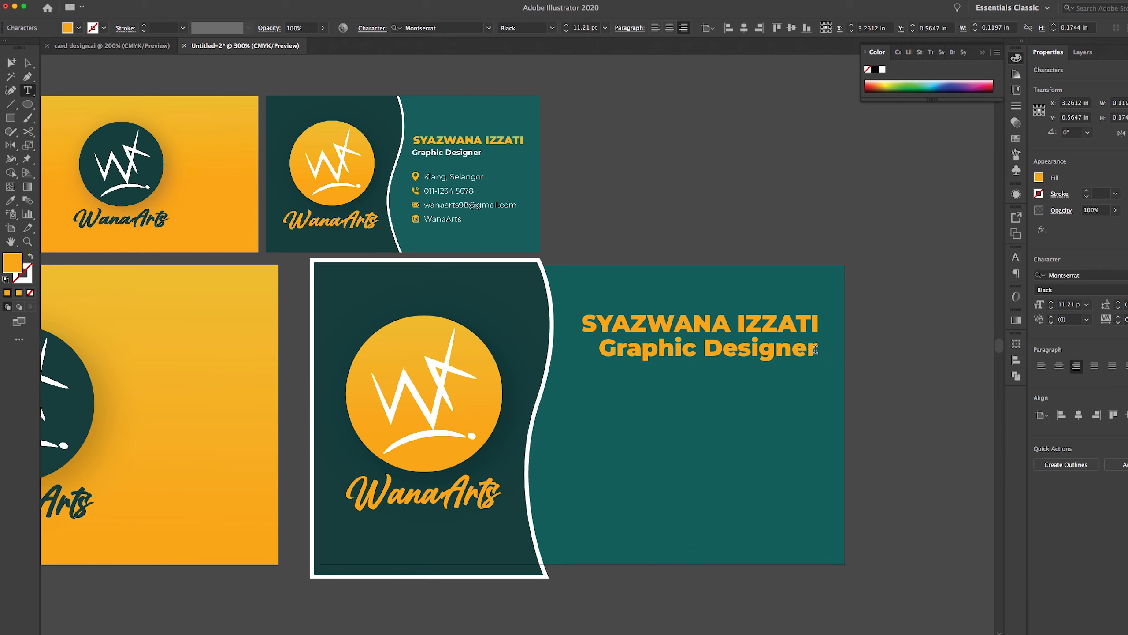
left_click_drag(815, 350, 606, 348)
left_click(27, 63)
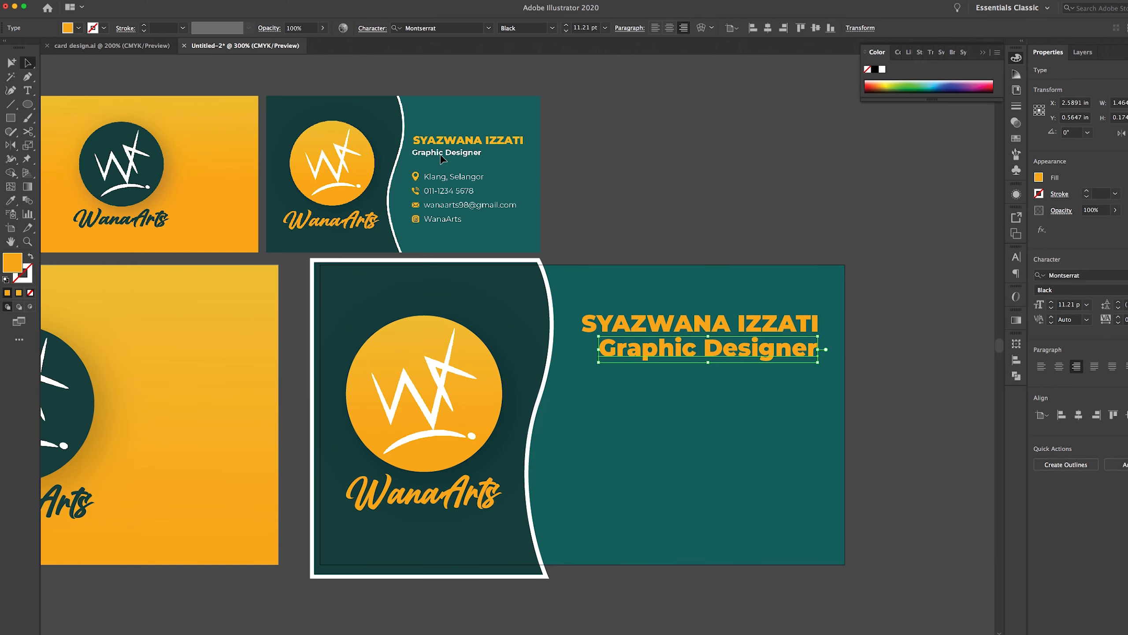
Make the Graphic Designer text white (FFFFFF) and set it to Bold
double_click(12, 262)
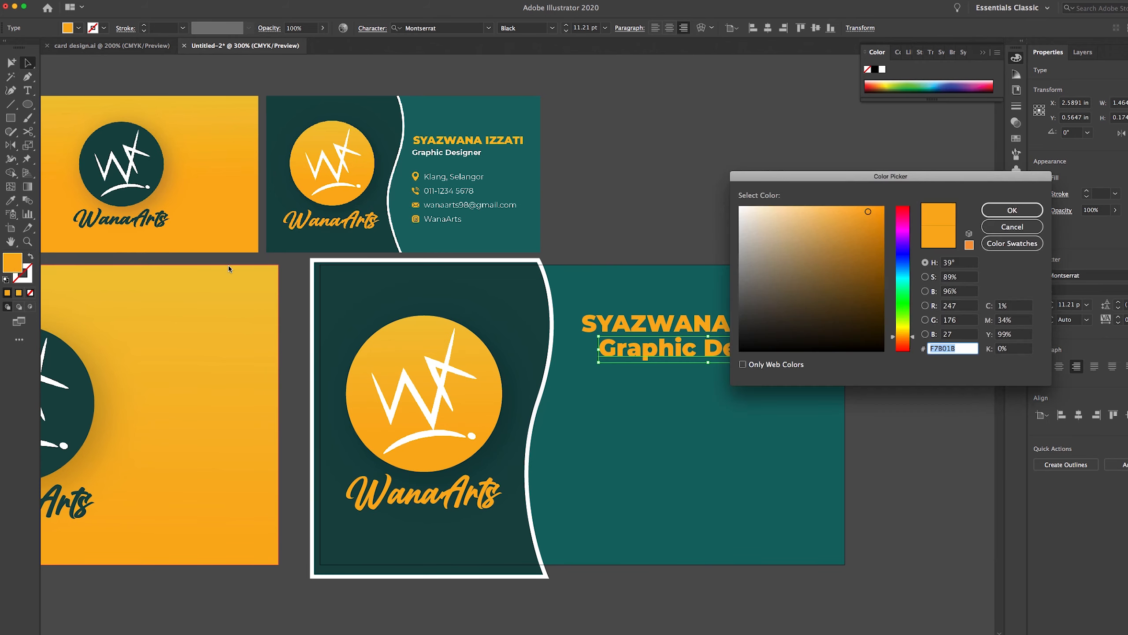
left_click_drag(796, 229, 727, 197)
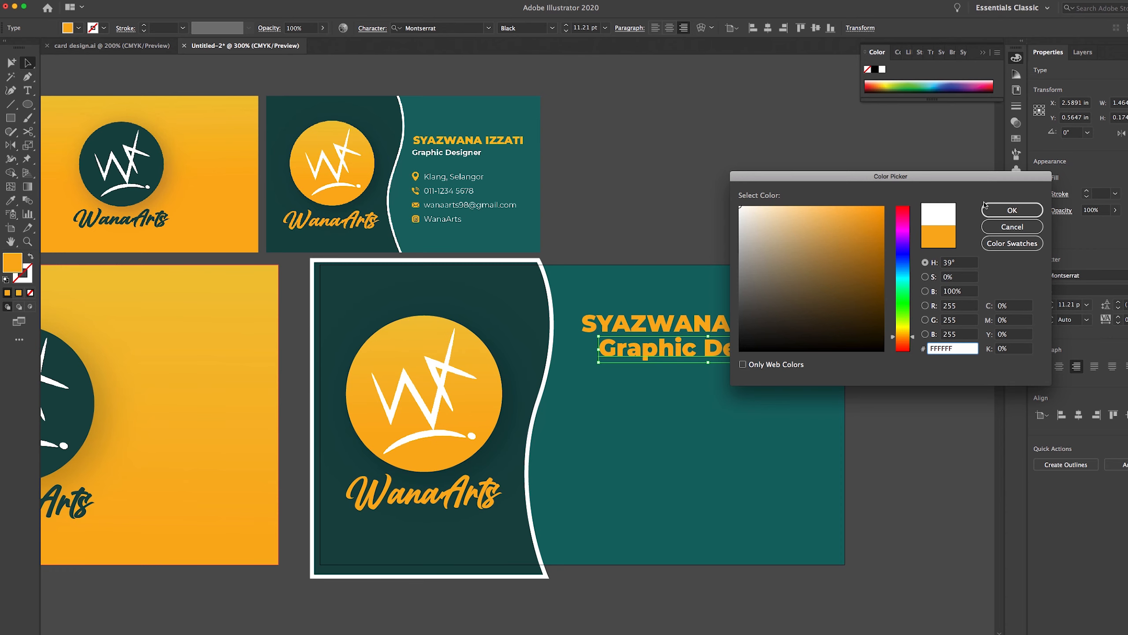
left_click(1000, 211)
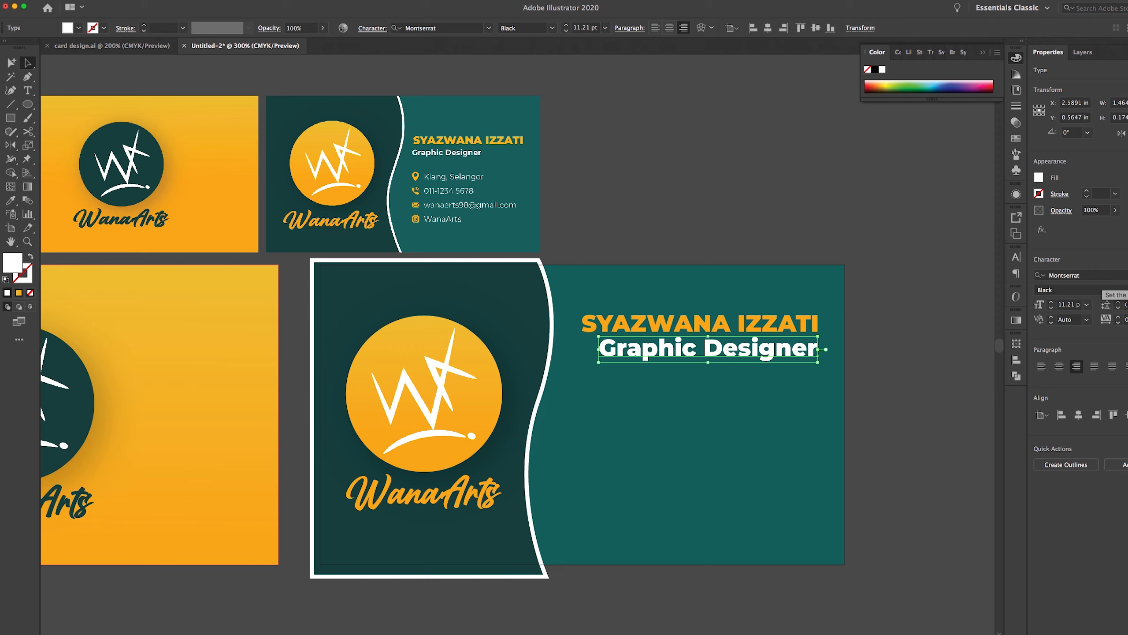
left_click(1071, 290)
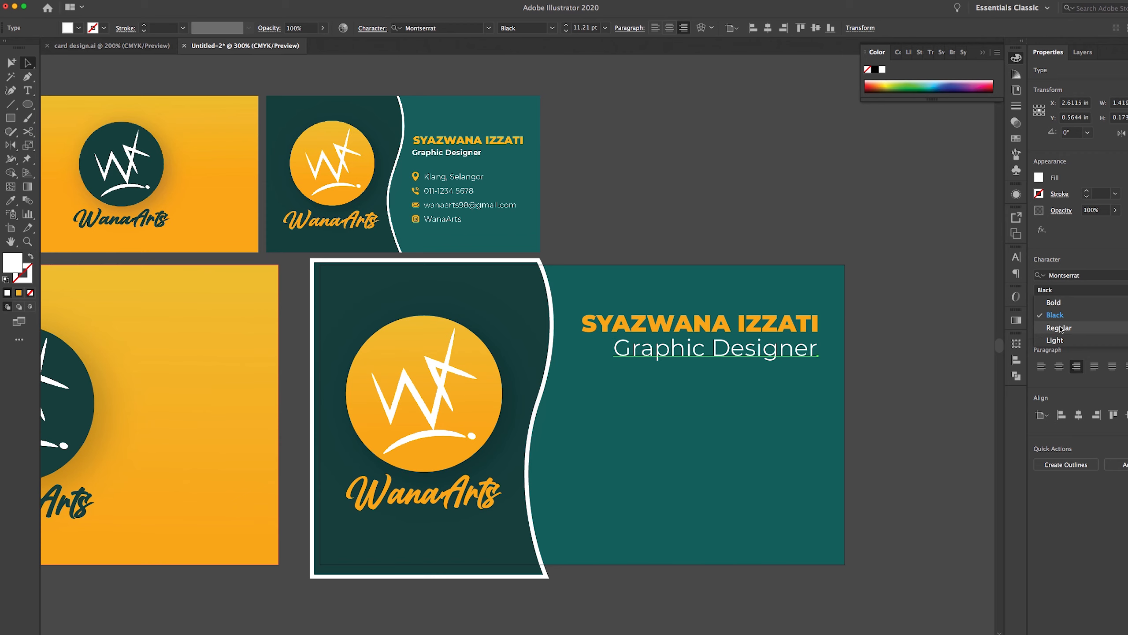
left_click(1055, 303)
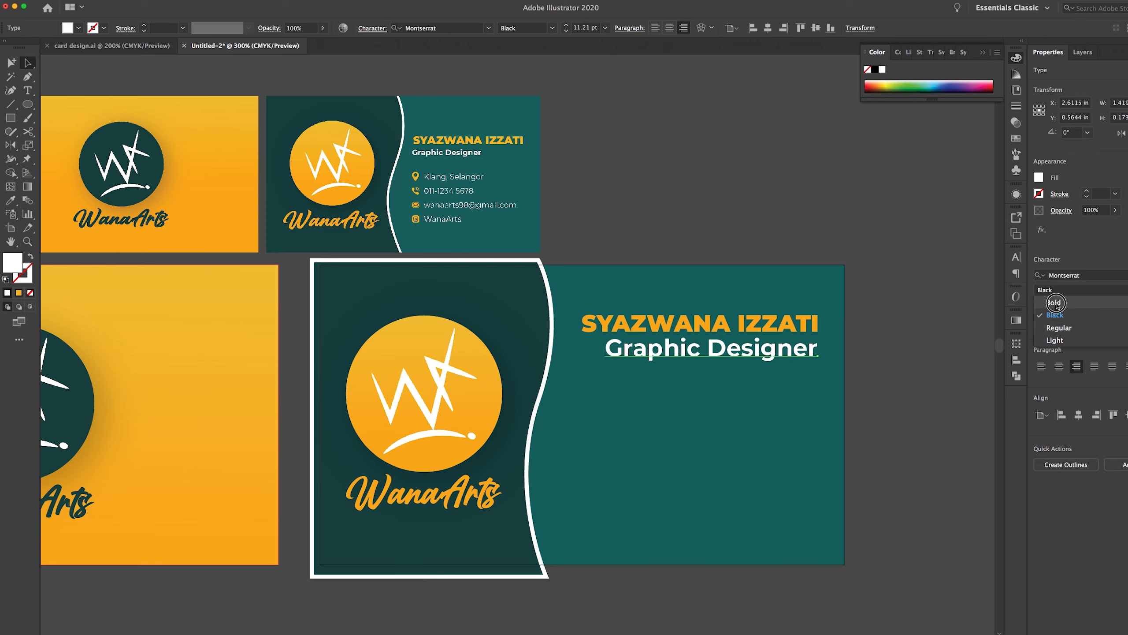
Scale Graphic Designer down to 8.05 pt and place it directly beneath the name
left_click_drag(819, 337, 795, 345)
left_click(897, 378)
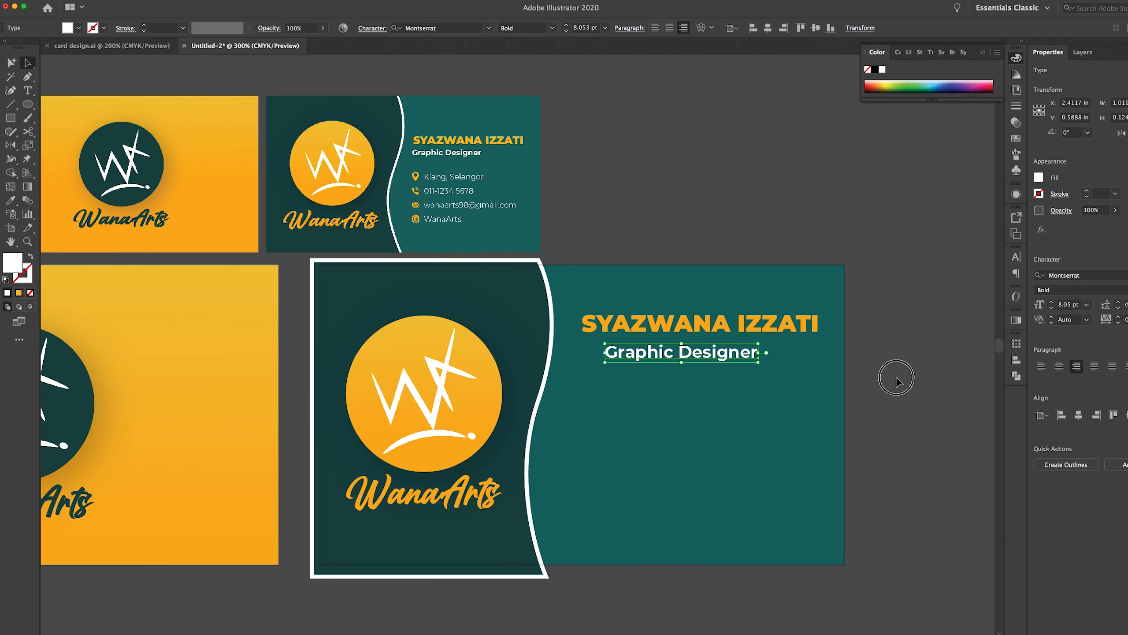
left_click_drag(687, 349, 662, 341)
left_click(676, 241)
left_click_drag(682, 411, 727, 417)
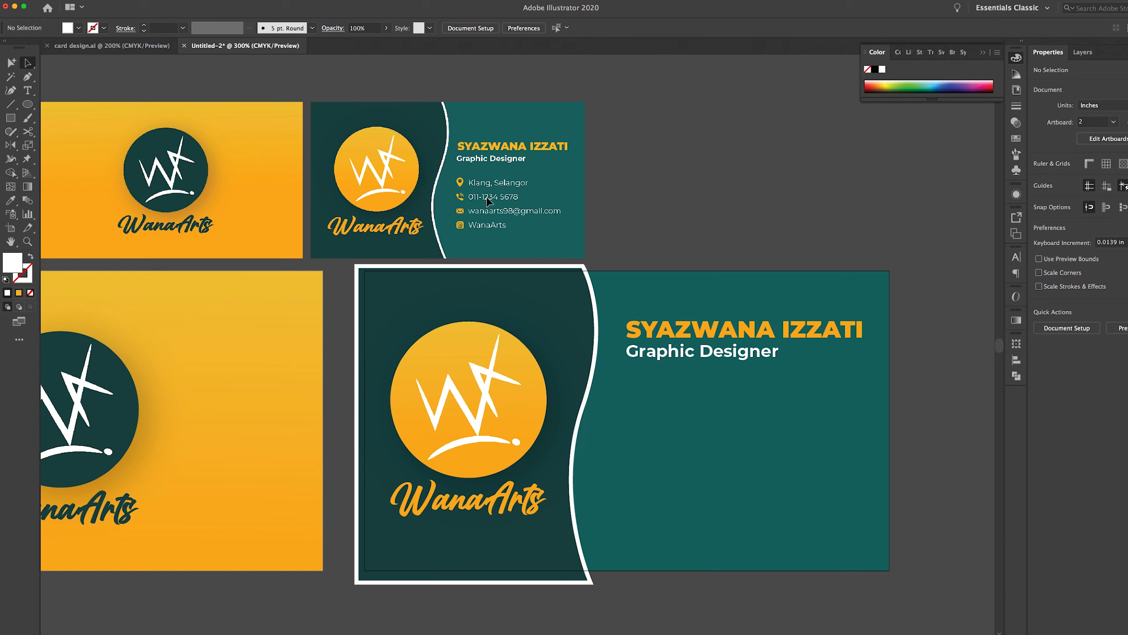
Alt-drag a copy of Graphic Designer lower and select all its text for editing
left_click(743, 361)
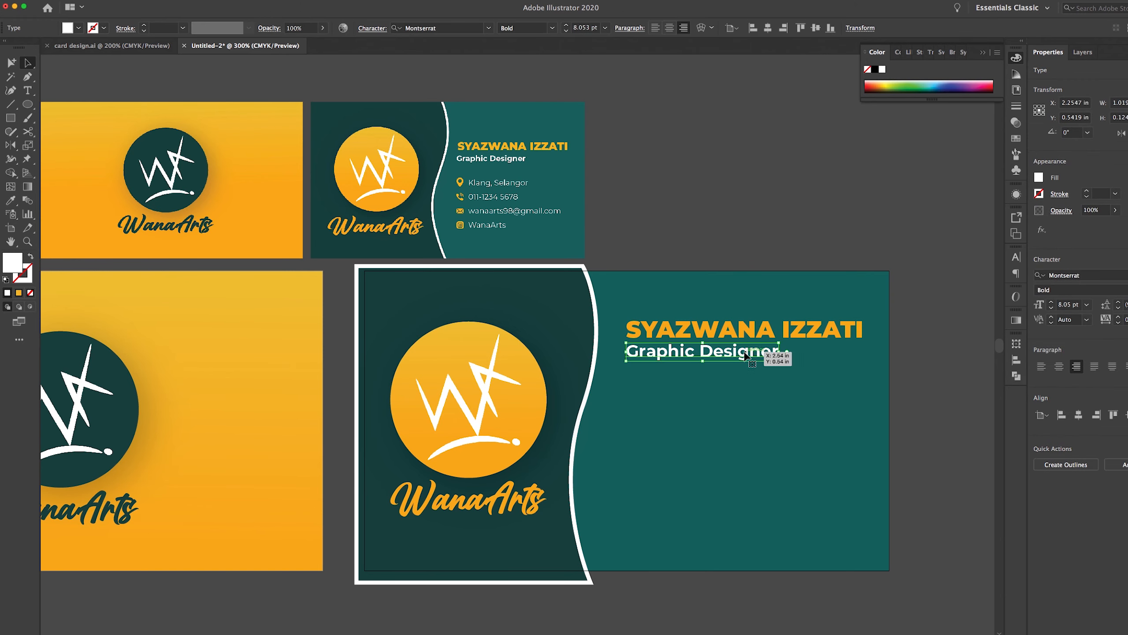
left_click_drag(746, 354, 768, 425)
key("t")
left_click_drag(652, 419, 877, 413)
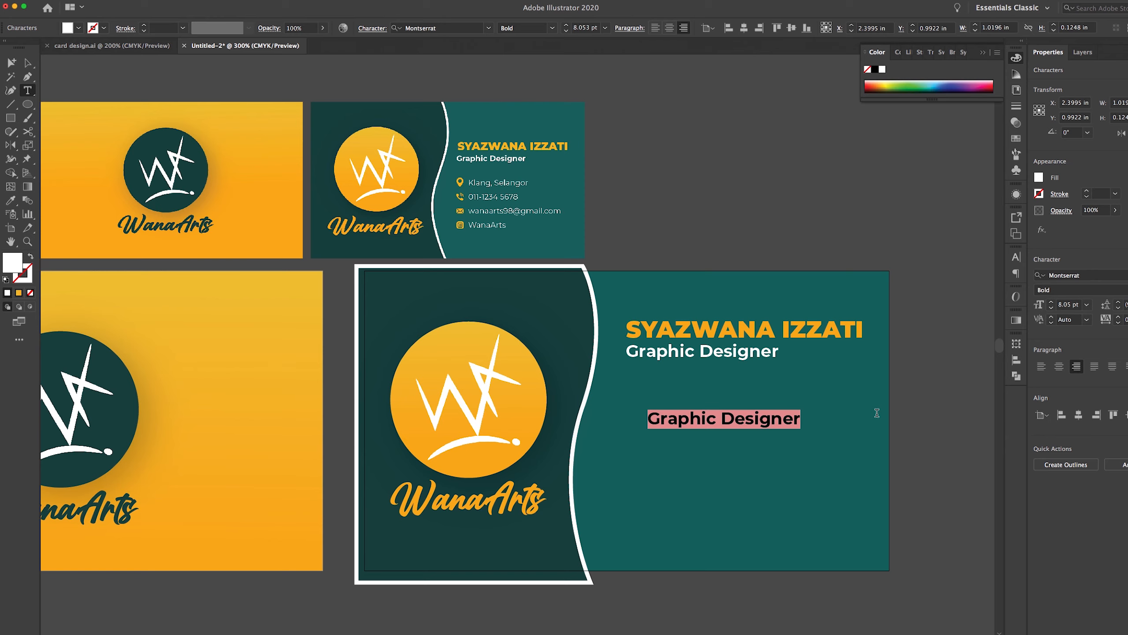
Replace it with the contact lines: location, phone number, e-mail address and Wanaarts
key("BackSpace")
key("BackSpace")
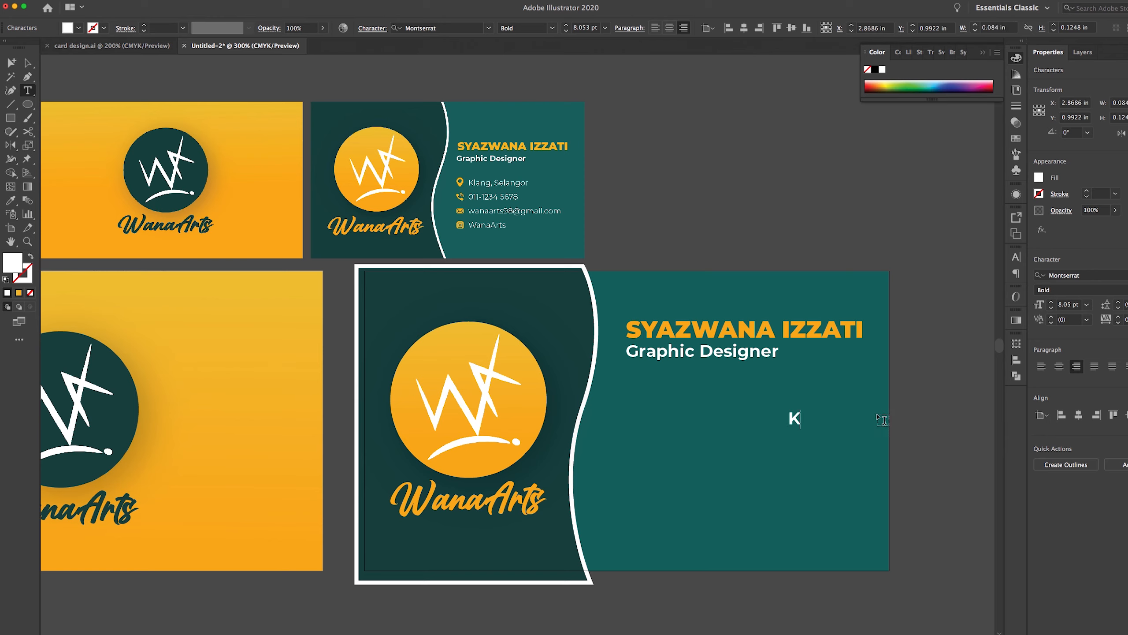
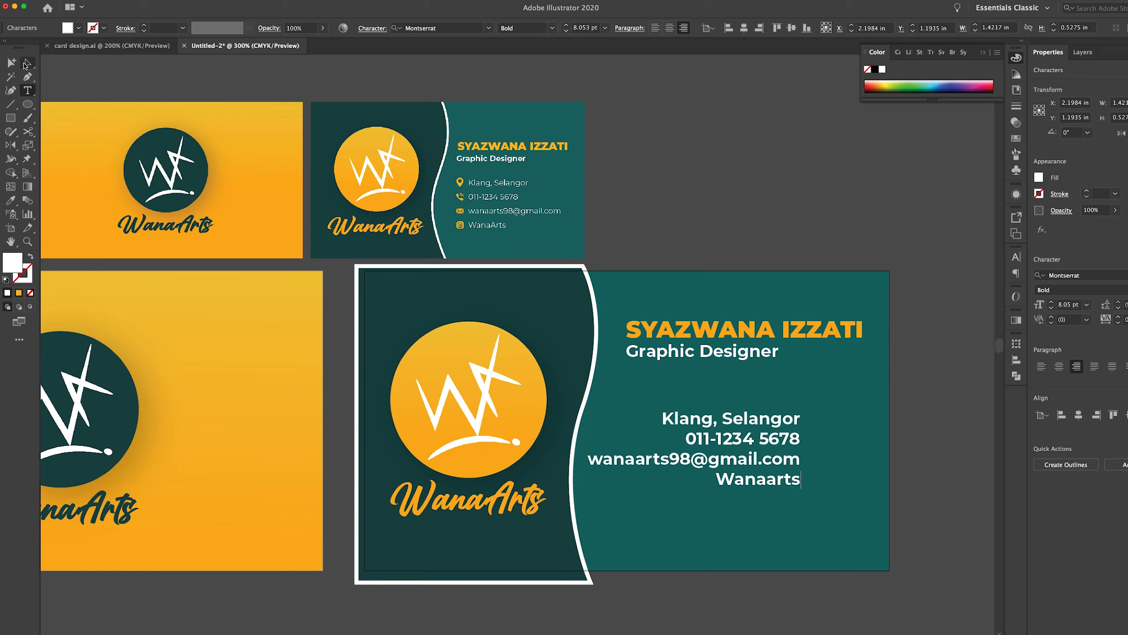
Left-align the contact block in Montserrat Regular, move it onto the card and shrink the text
left_click(26, 65)
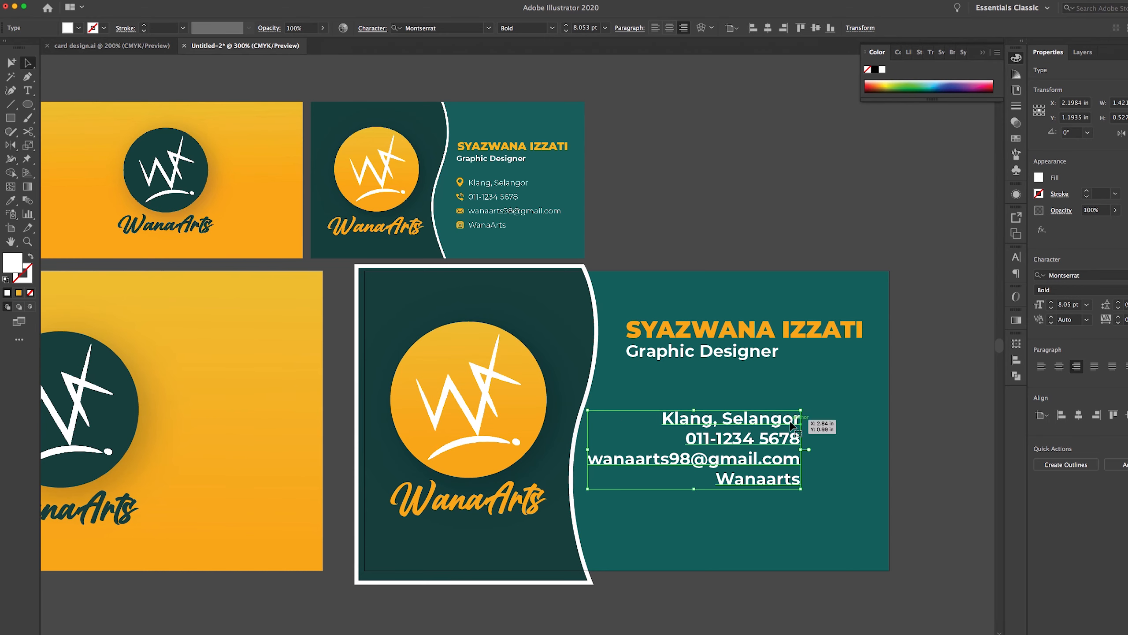
left_click(1042, 366)
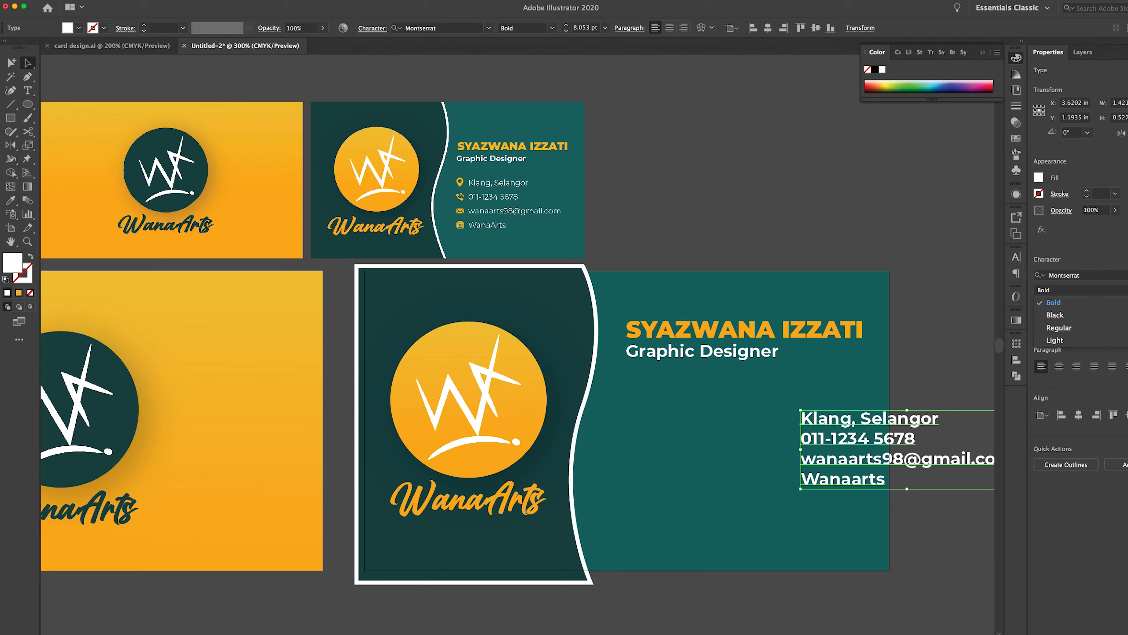
left_click(1079, 290)
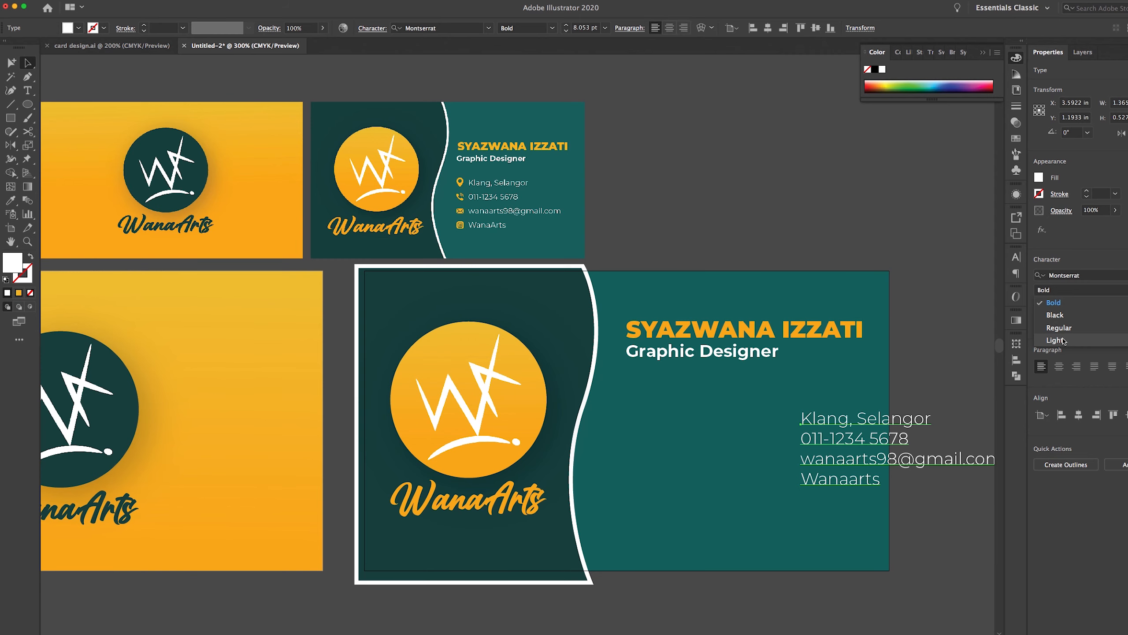
left_click_drag(865, 423, 709, 423)
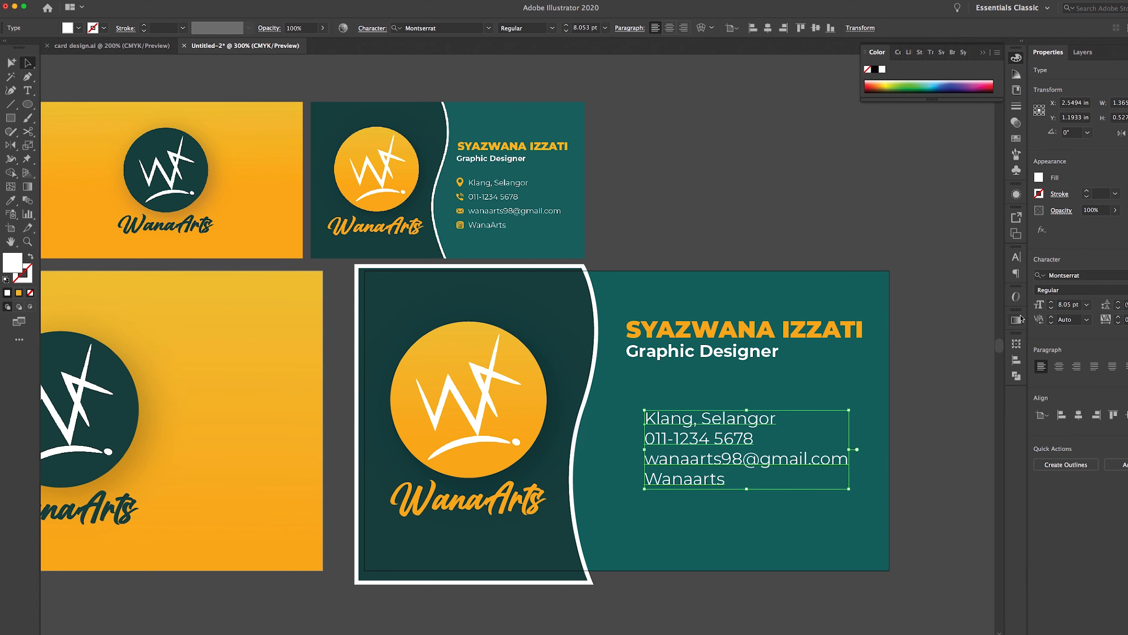
left_click(1051, 307)
left_click(1051, 307)
left_click(1052, 308)
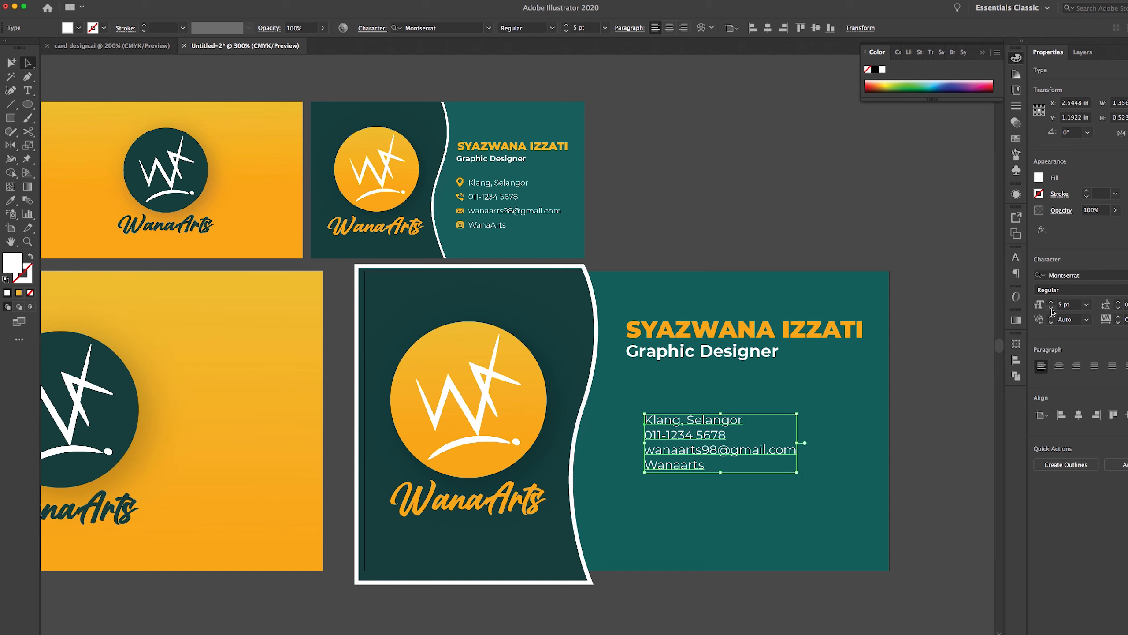
left_click(1052, 304)
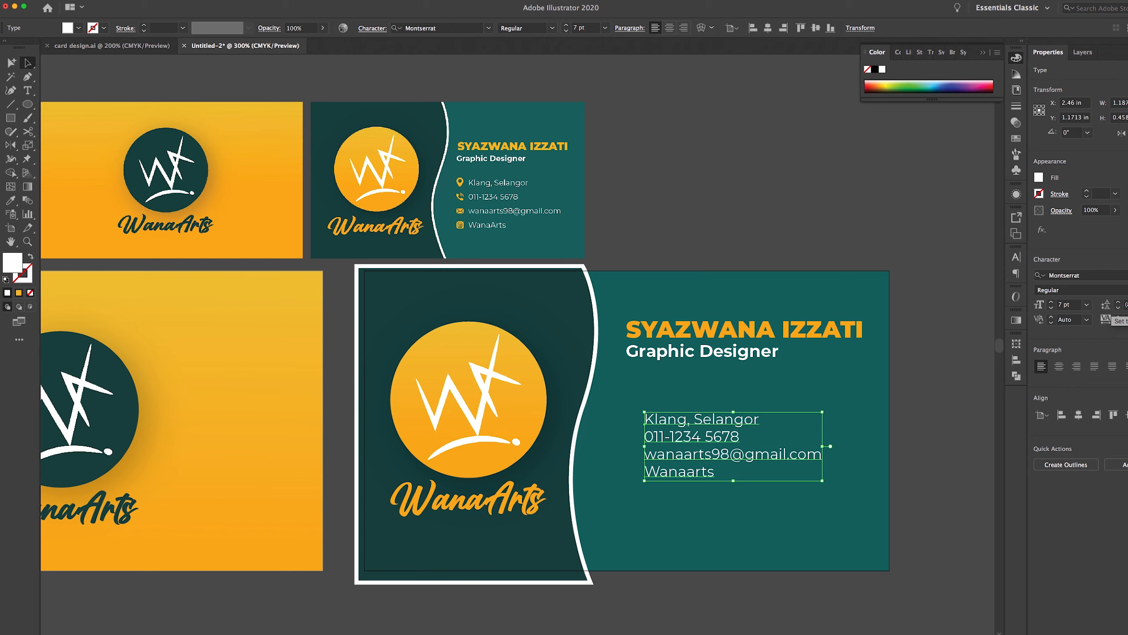
Adjust the contact block's leading, settling on slightly tighter line spacing
left_click(1119, 303)
left_click(1119, 303)
left_click(1119, 303)
left_click(1119, 303)
left_click(1119, 308)
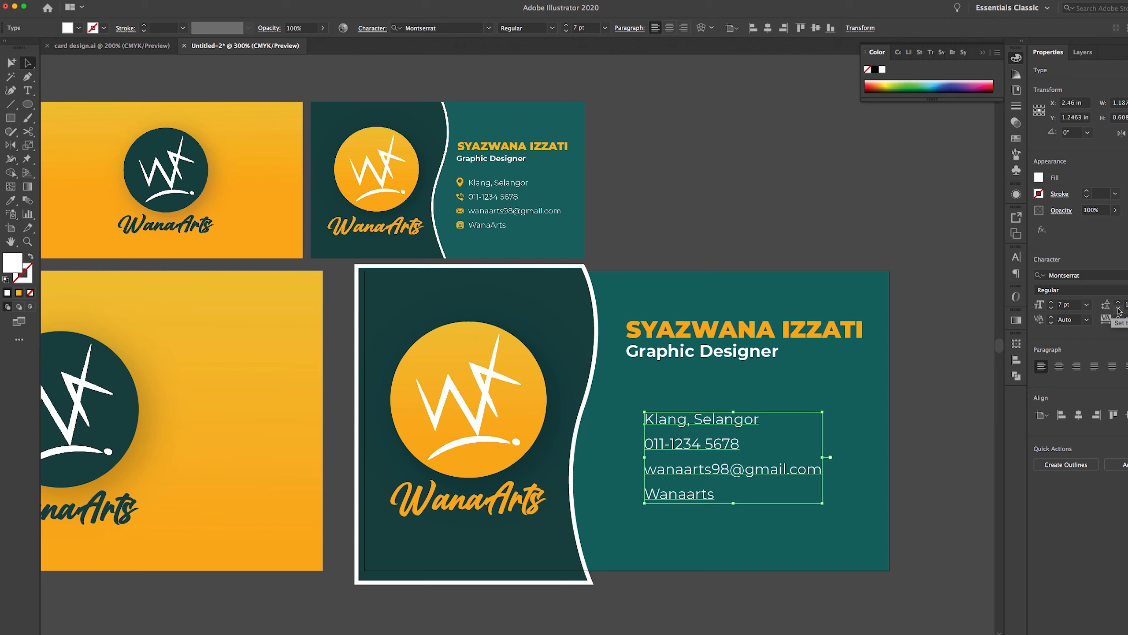
left_click(1119, 308)
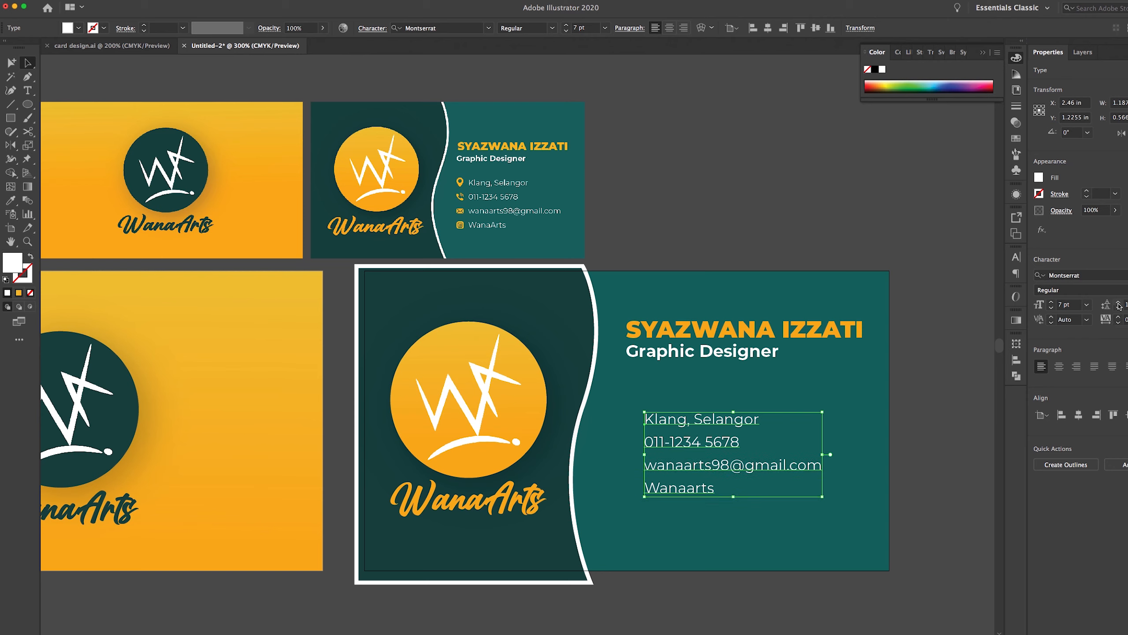
left_click(1119, 303)
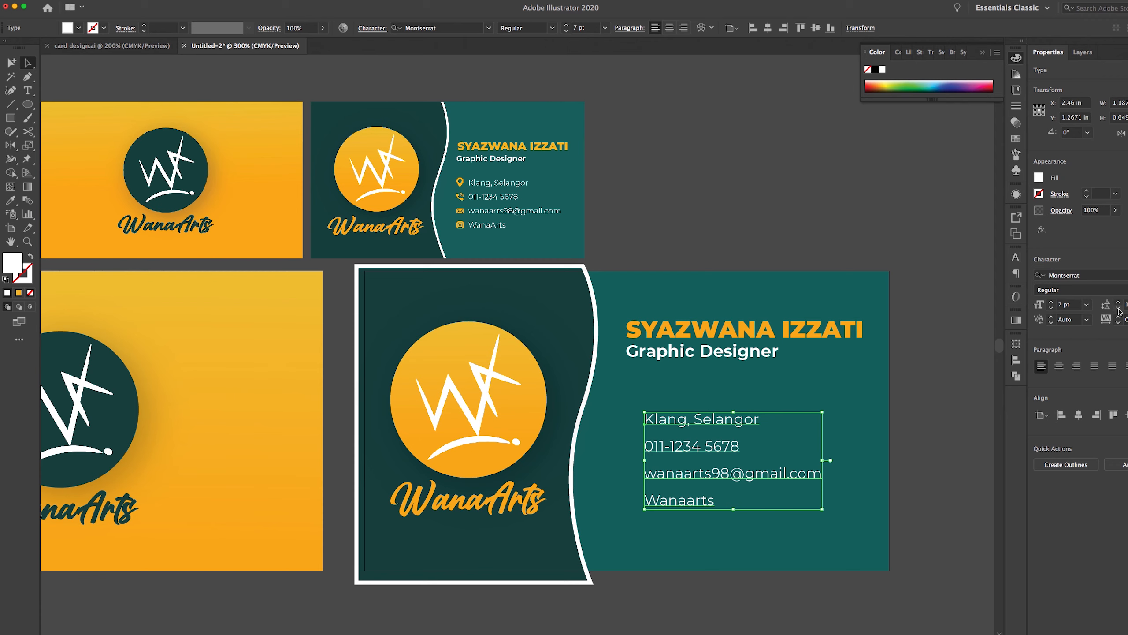
left_click(1119, 308)
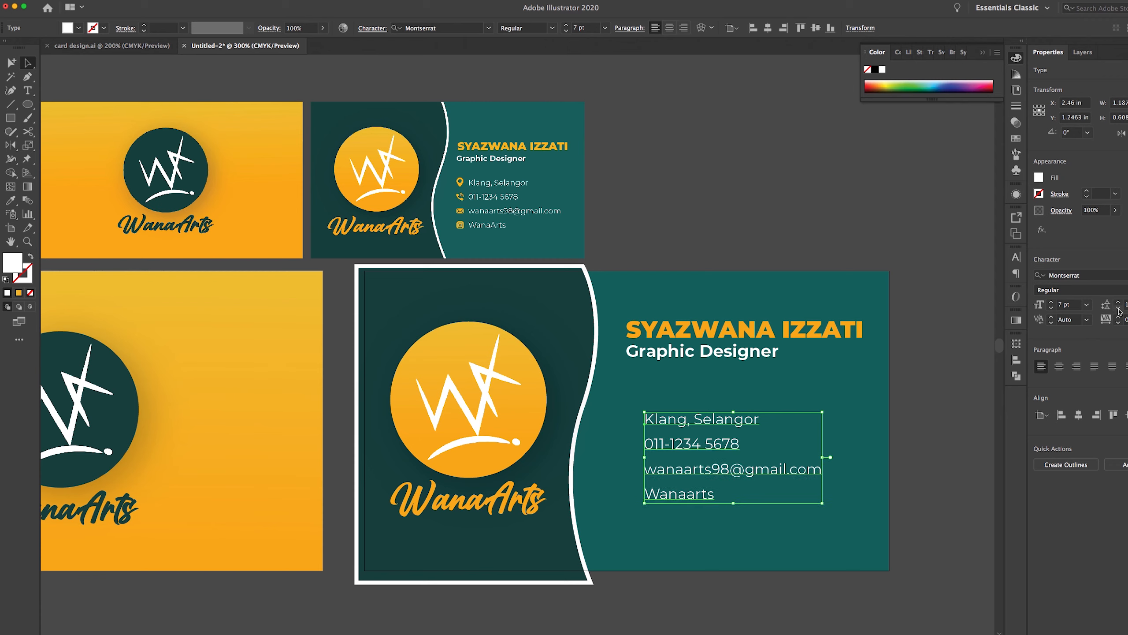
left_click(786, 218)
Nudge Graphic Designer slightly lower and bring back the Flaticon search in Chrome
left_click(701, 353)
key("Down")
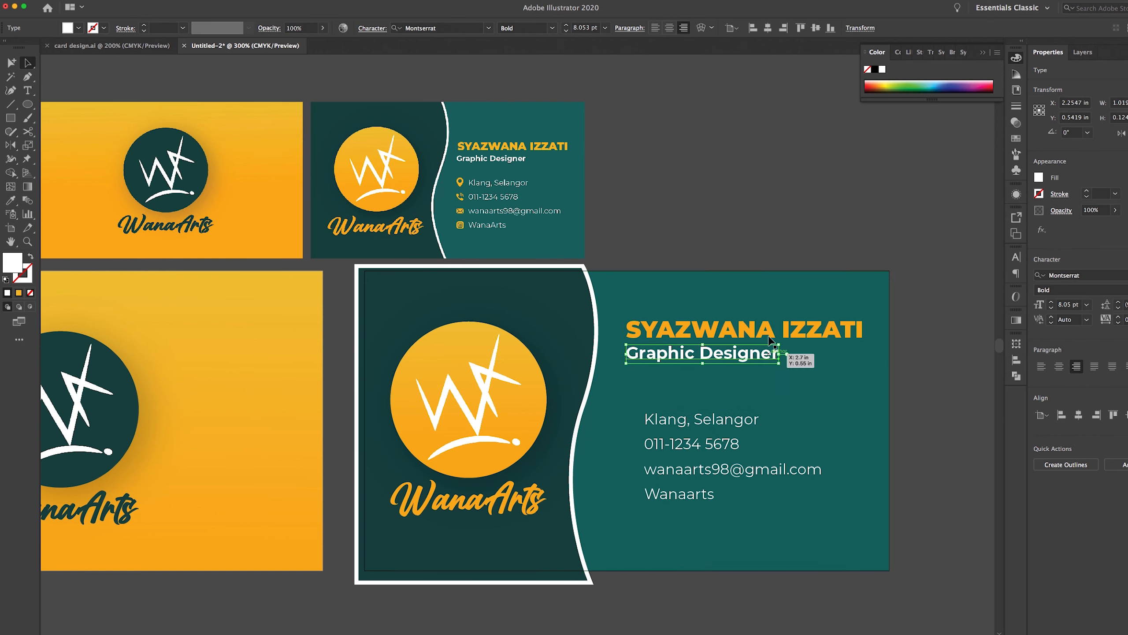
left_click(794, 214)
left_click_drag(675, 221, 731, 232)
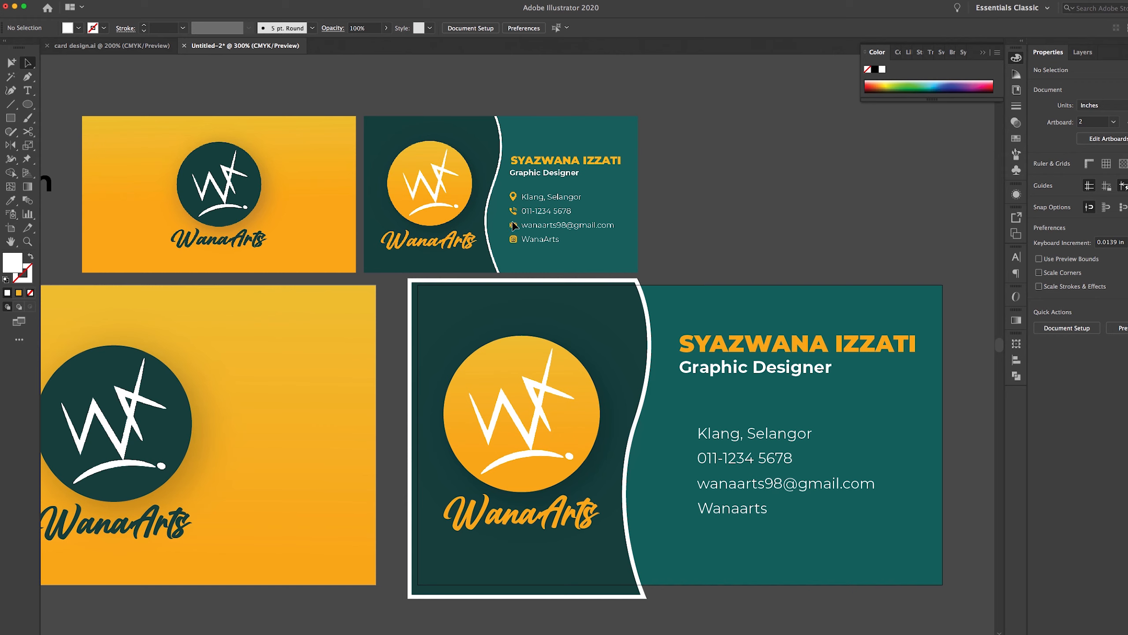
mouse_move(787, 630)
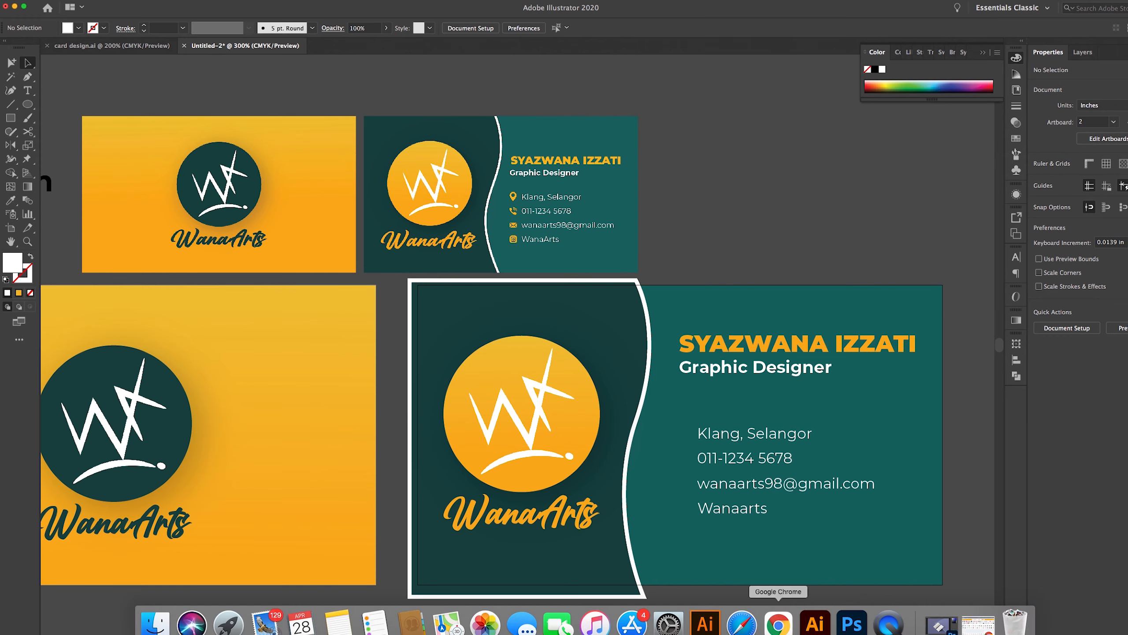
left_click(777, 623)
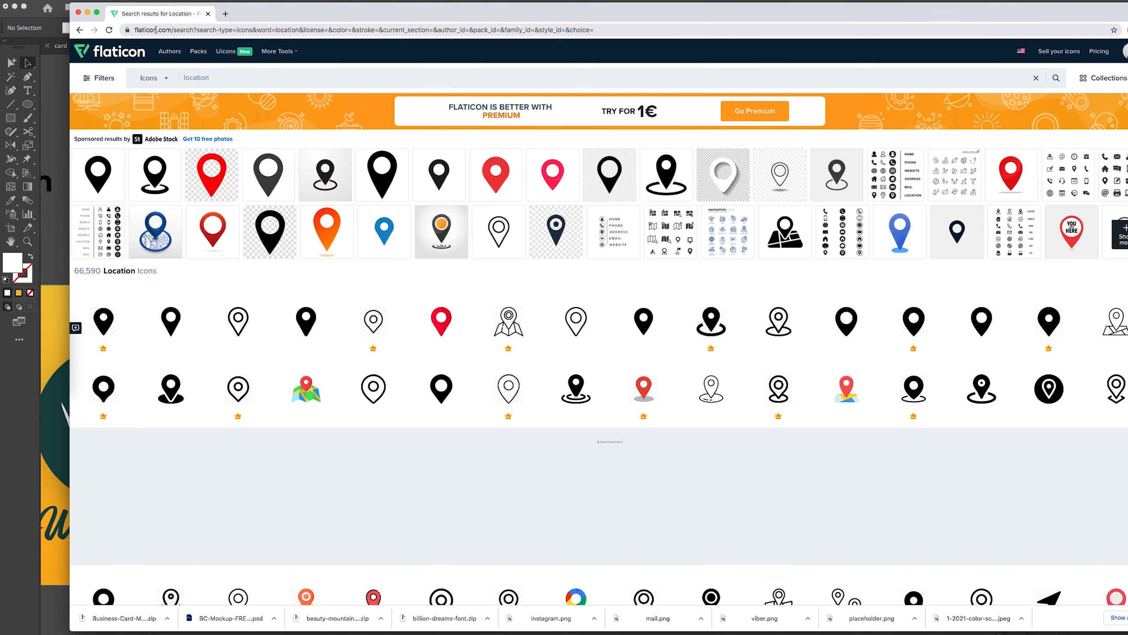
Maximize Chrome and rerun the 'location' search, browsing the 75,644 icon results
left_click(97, 13)
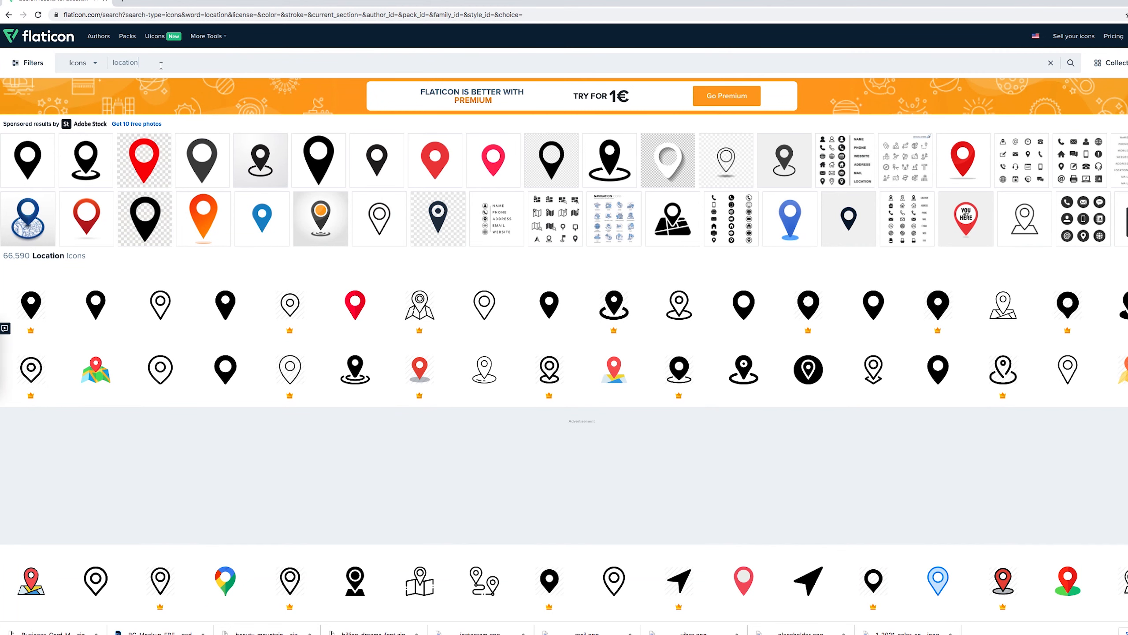
left_click(99, 62)
key("BackSpace")
left_click(89, 89)
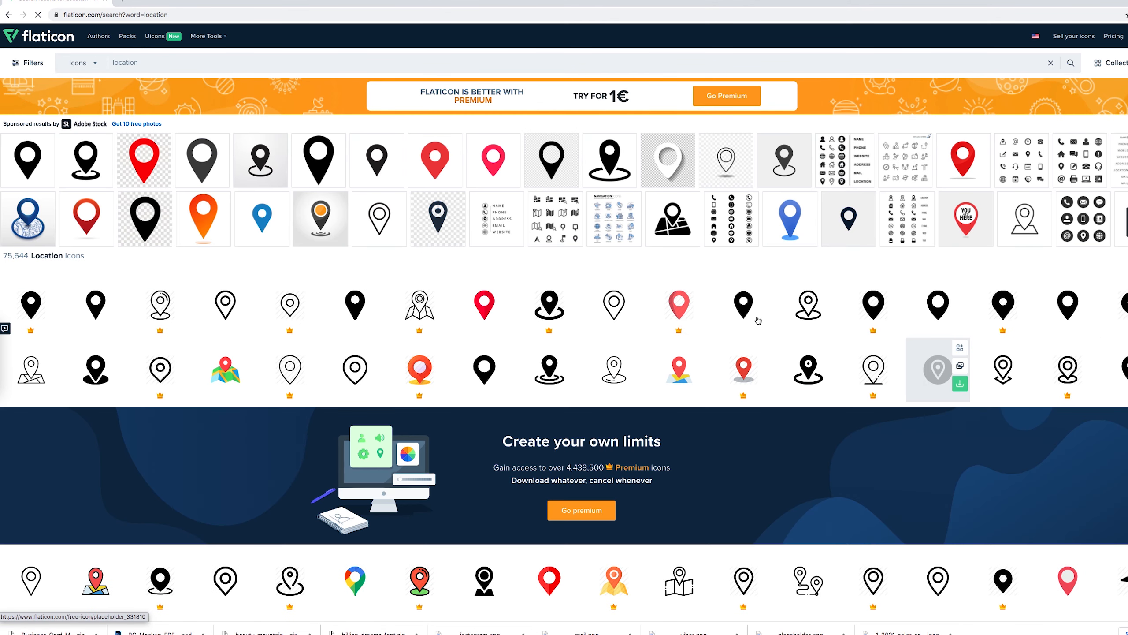
scroll(728, 326, "down", 1)
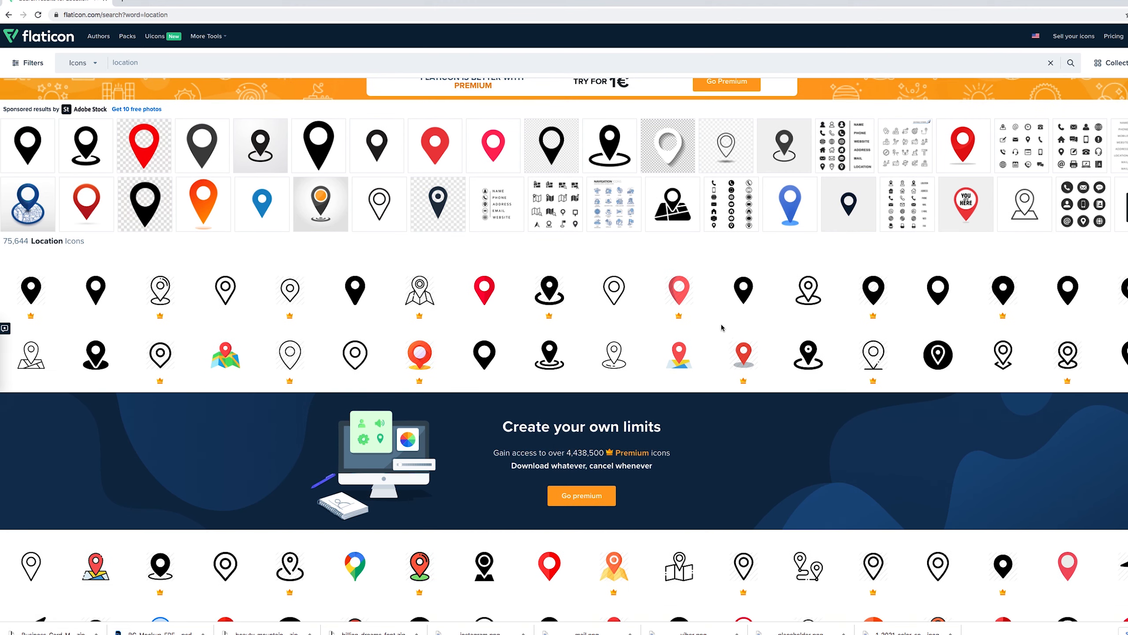
scroll(722, 329, "down", 5)
scroll(724, 417, "up", 3)
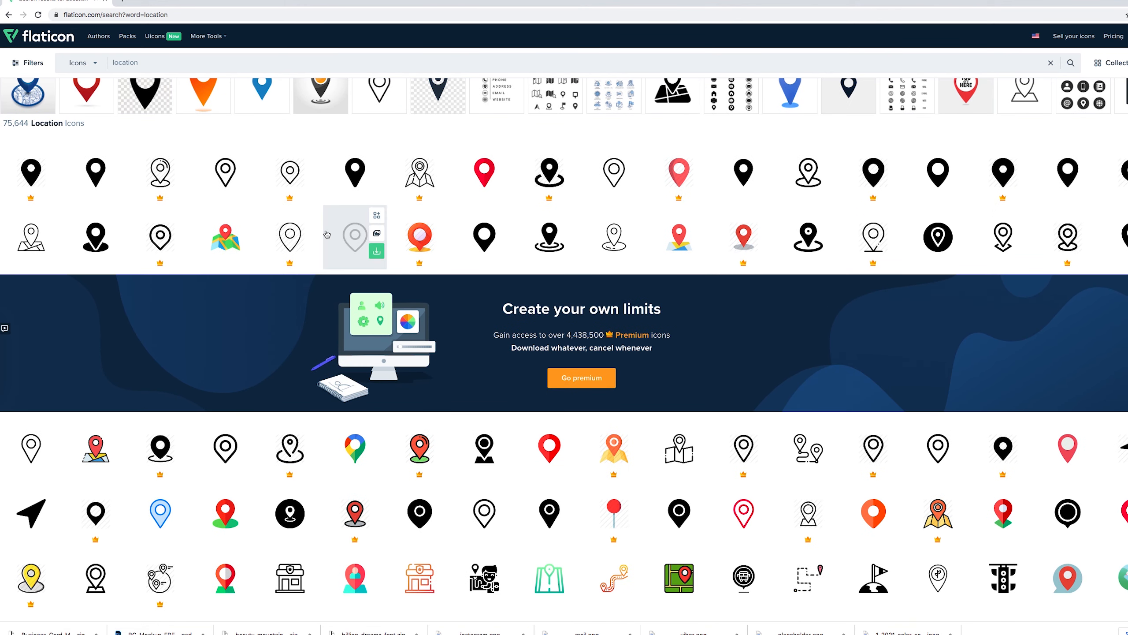
scroll(630, 433, "down", 9)
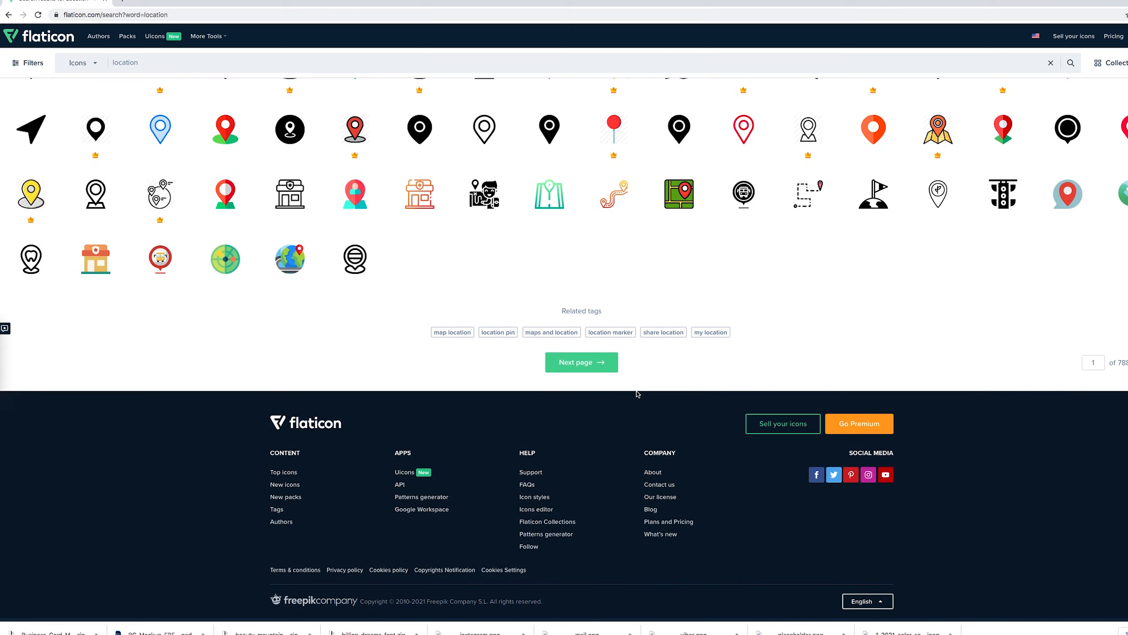
scroll(639, 393, "up", 15)
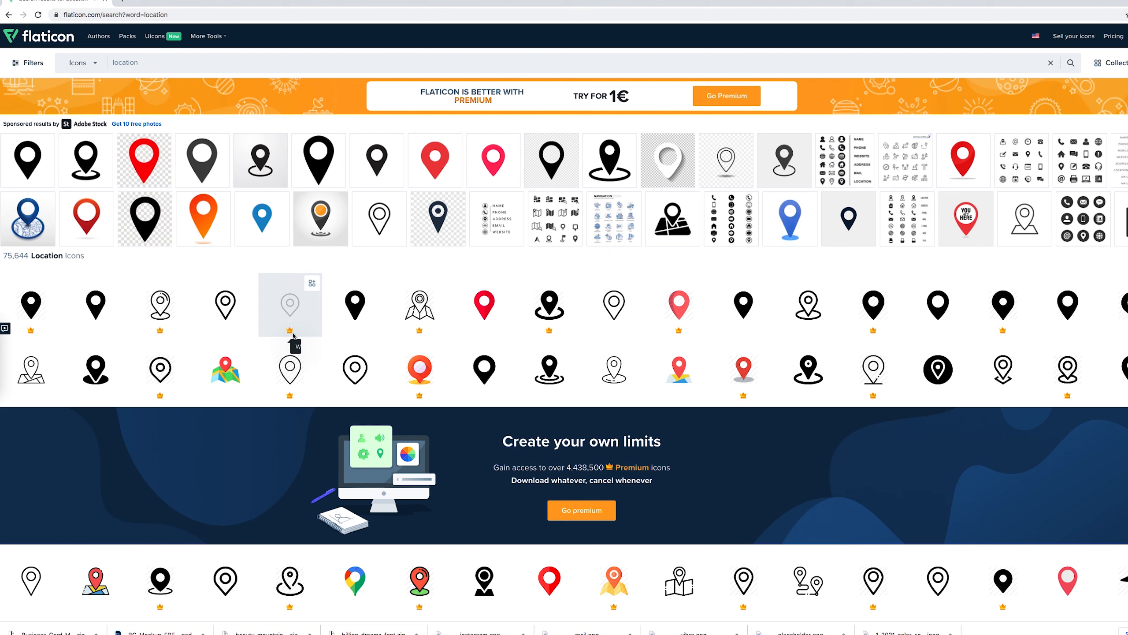
left_click(357, 315)
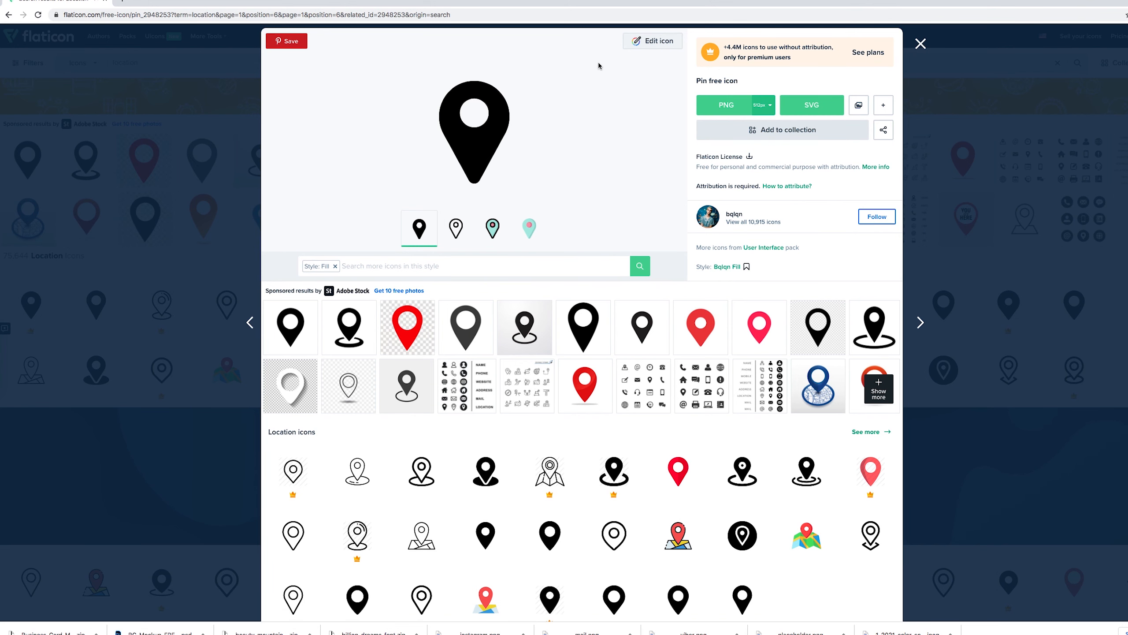
left_click(652, 44)
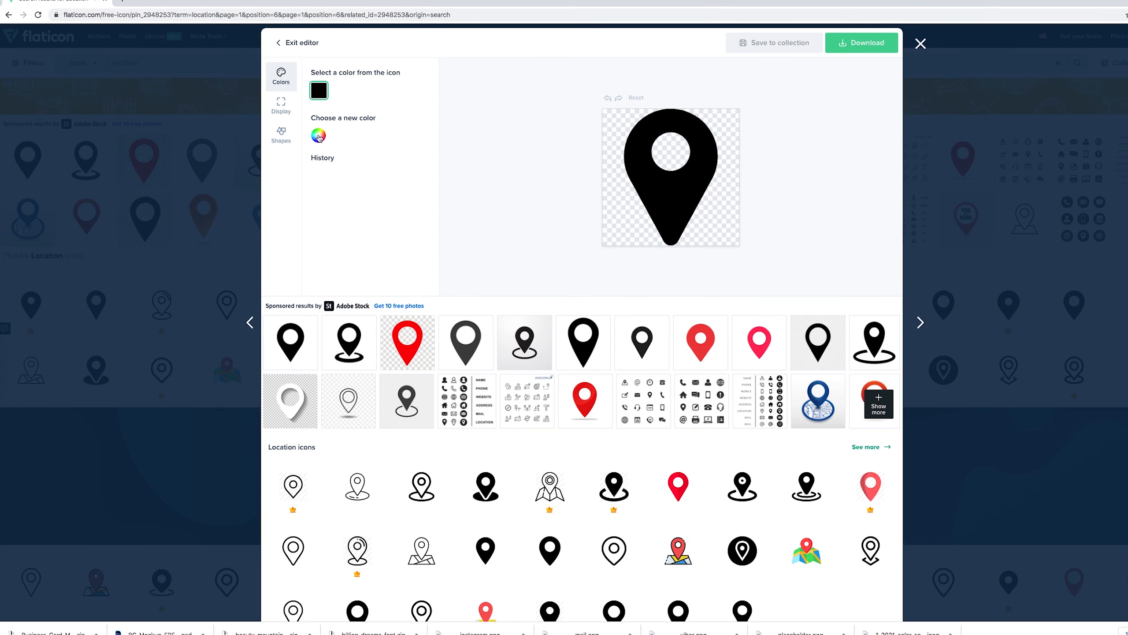
left_click(319, 137)
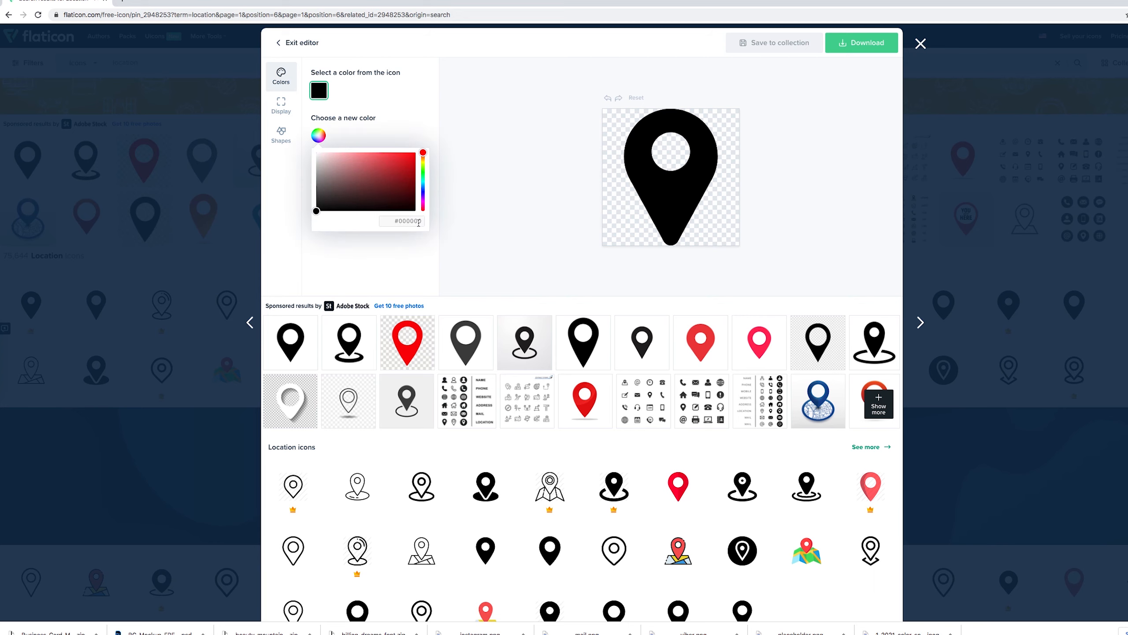
left_click_drag(422, 221, 383, 217)
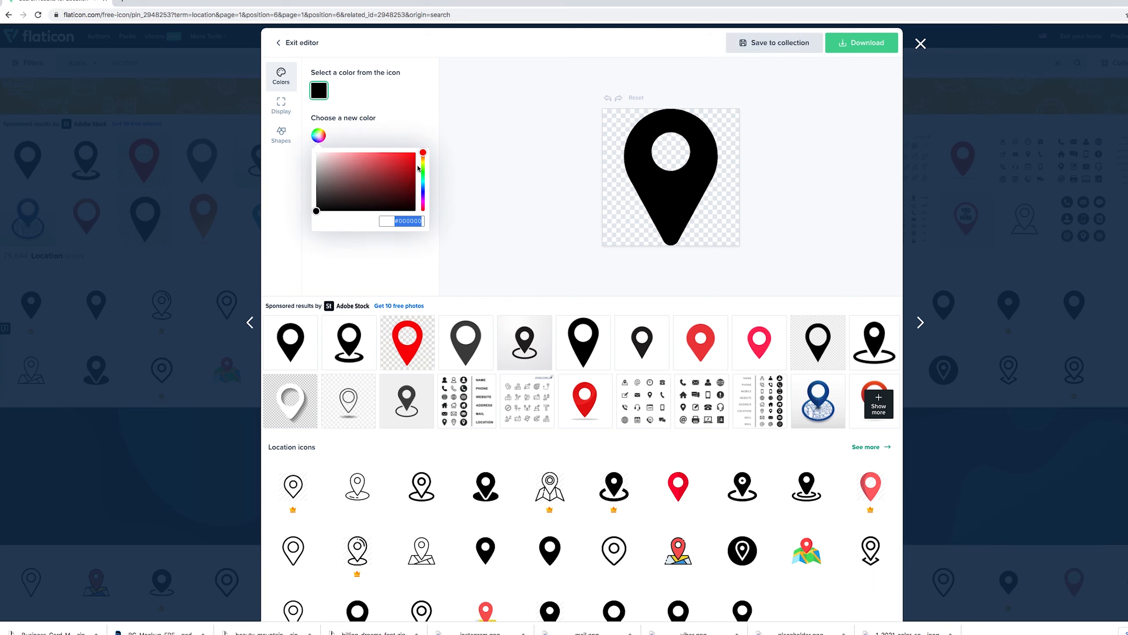
left_click_drag(393, 167, 377, 178)
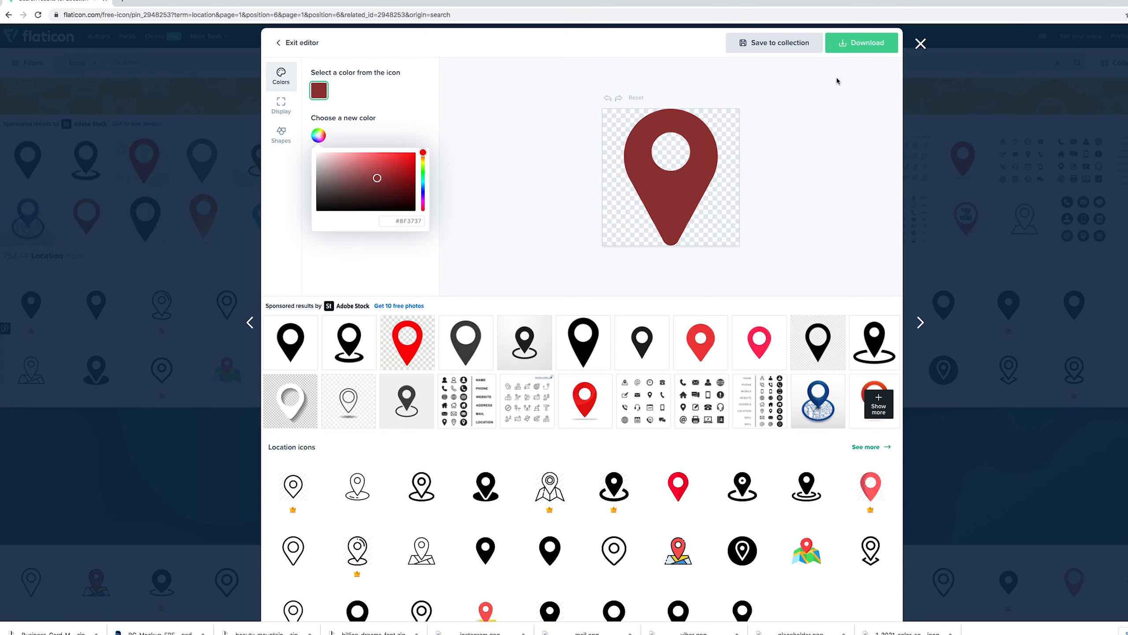
left_click(920, 43)
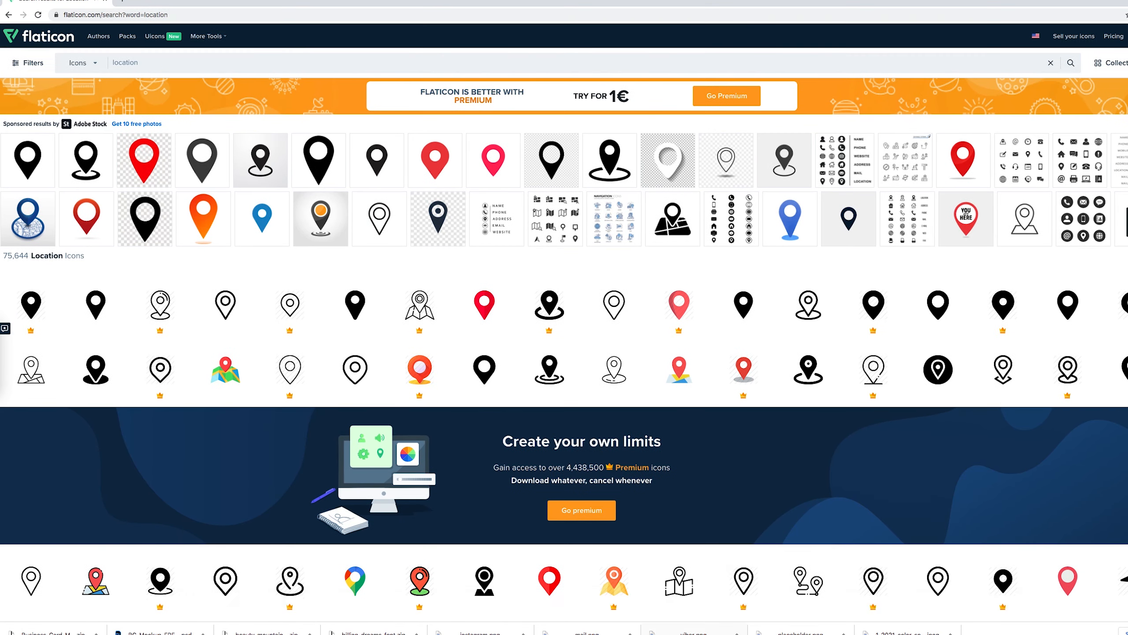
Drag placeholder.png, viber.png, mail.png and instagram copy.png from the desktop into the document
left_click(725, 620)
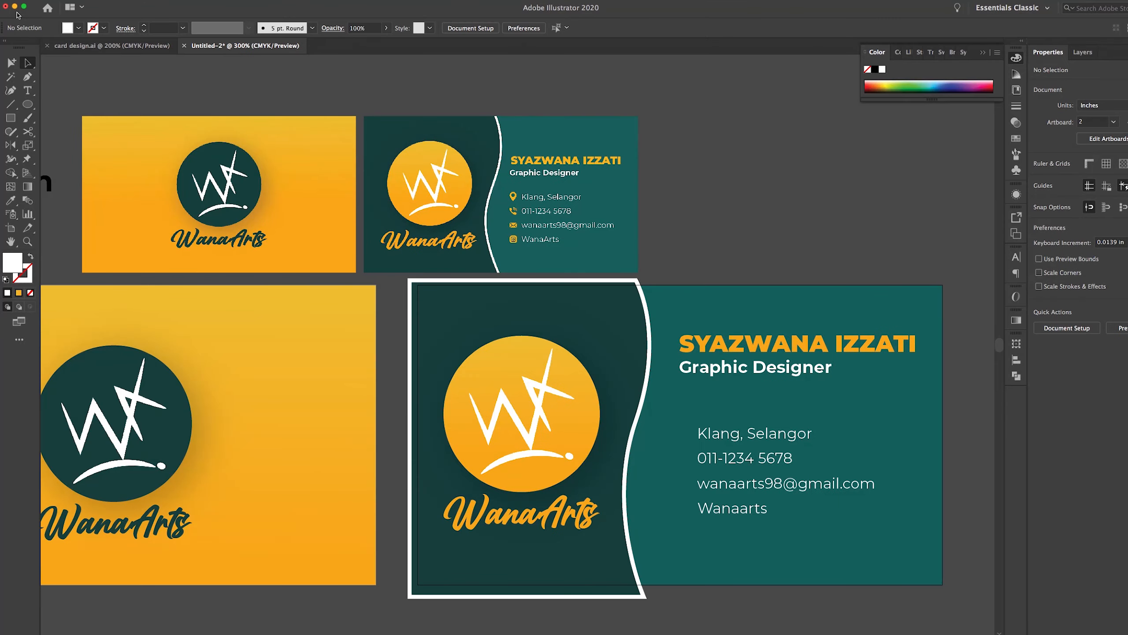
left_click_drag(120, 11, 220, 16)
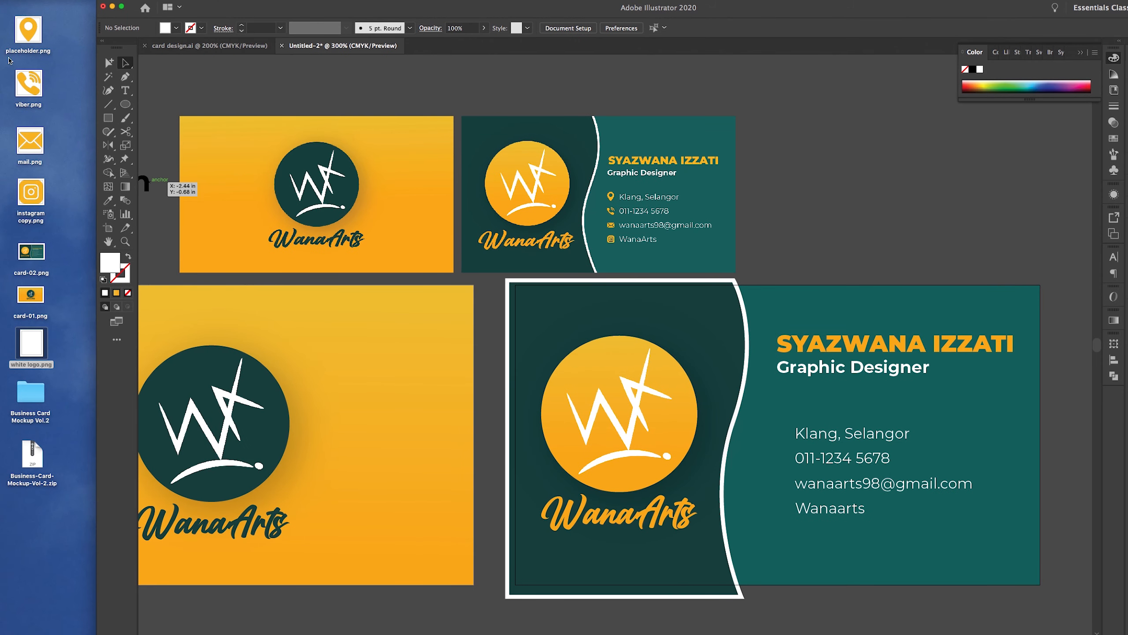
left_click_drag(66, 30, 26, 195)
left_click_drag(30, 34, 766, 230)
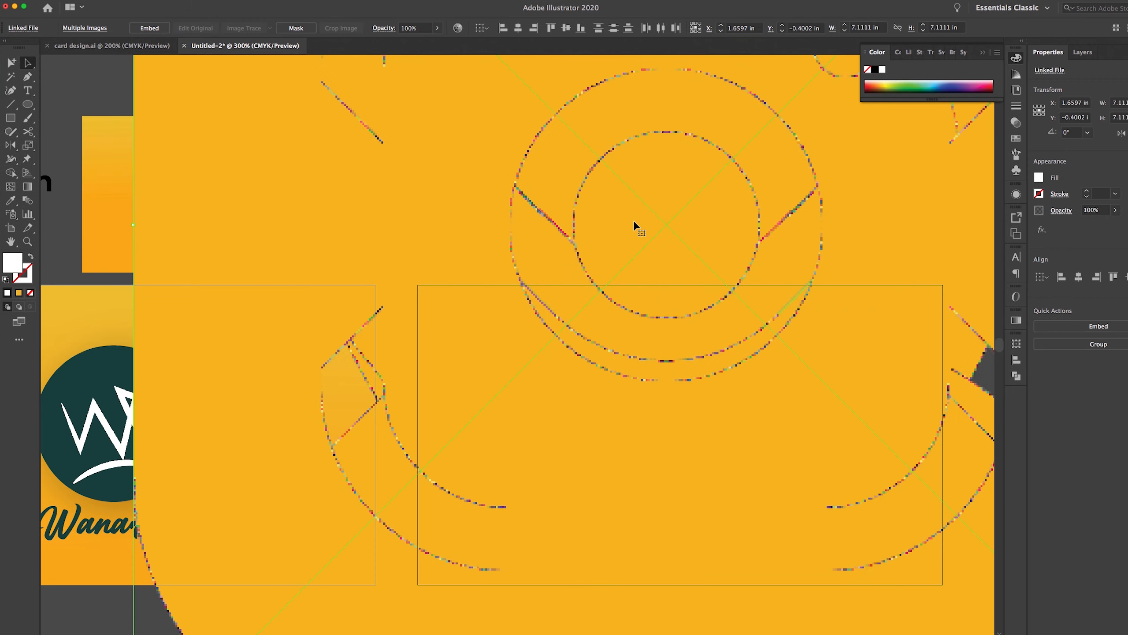
Shrink the imported icon images down to a 0.2304 in square
key("z")
left_click(647, 242, "alt")
left_click(646, 242, "alt")
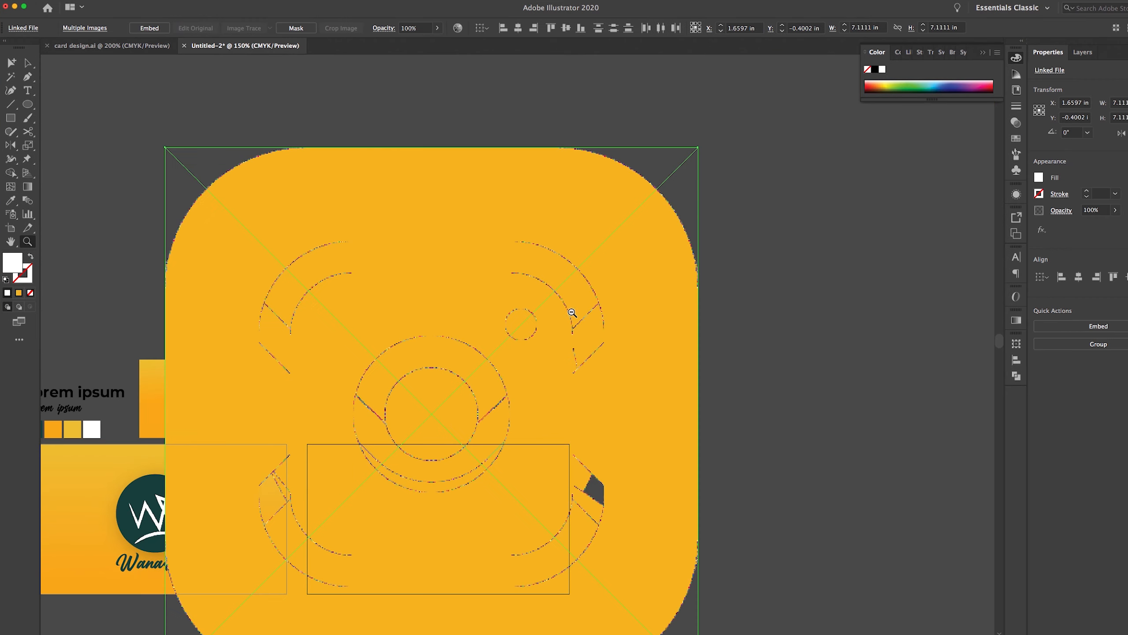
left_click(572, 314, "alt")
left_click_drag(524, 386, 586, 336)
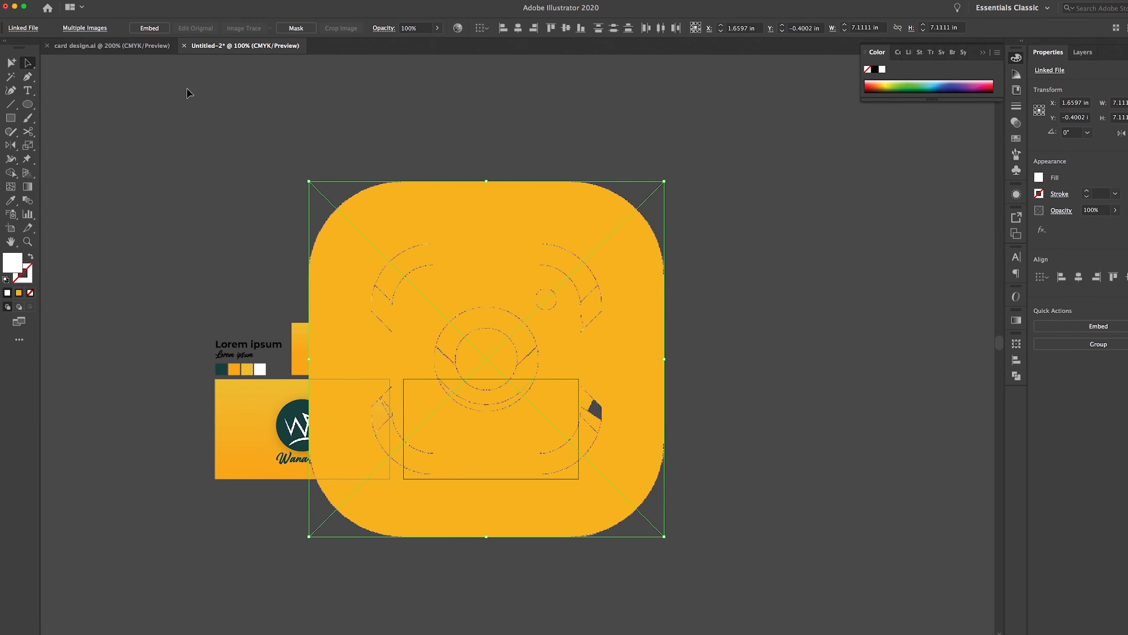
left_click_drag(667, 182, 562, 323)
key("z")
left_click(478, 360)
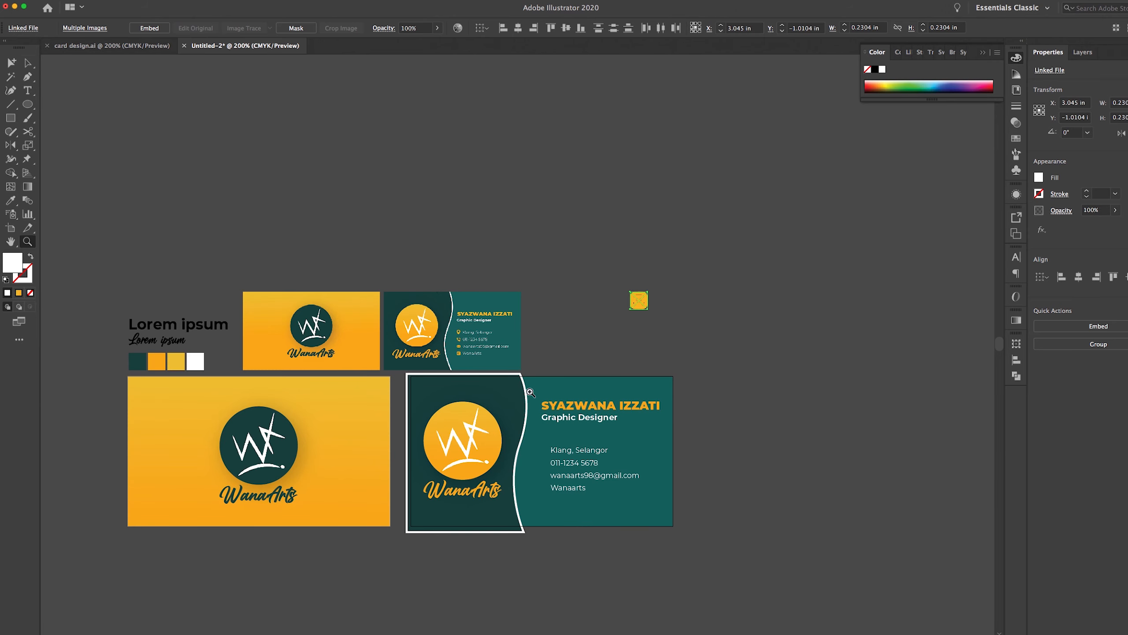
Move the icon stack onto the teal card beside the contact lines and scale it down
left_click(511, 367)
left_click(640, 440)
left_click(27, 63)
left_click_drag(726, 82, 671, 305)
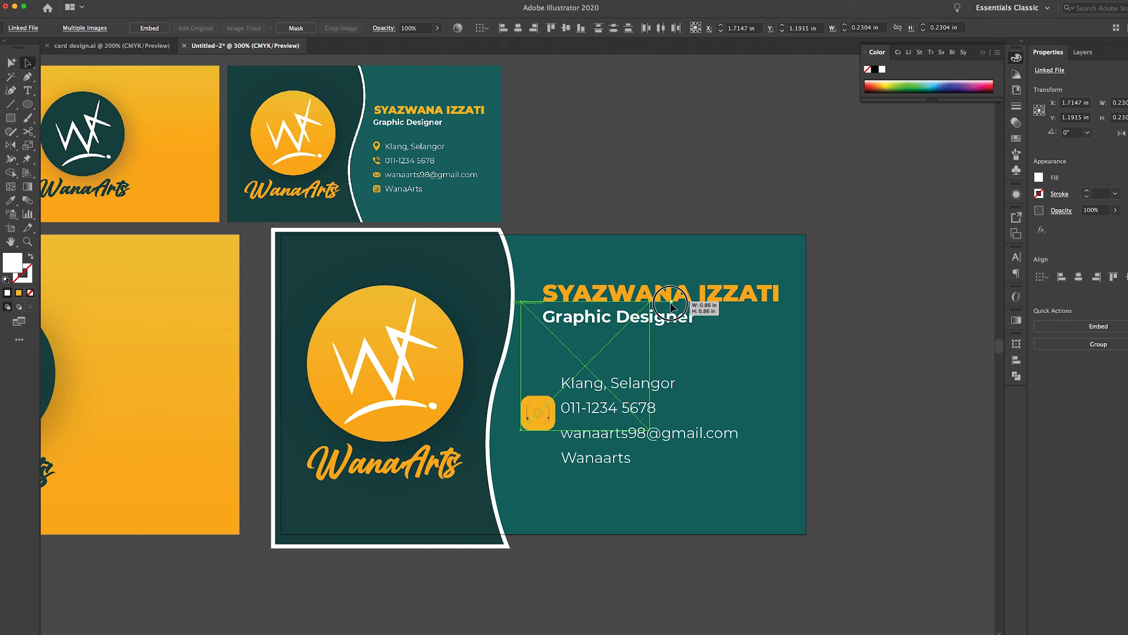
left_click_drag(671, 304, 545, 396)
left_click(838, 395)
Separate the Instagram, mail and phone icons from the stack
key("z")
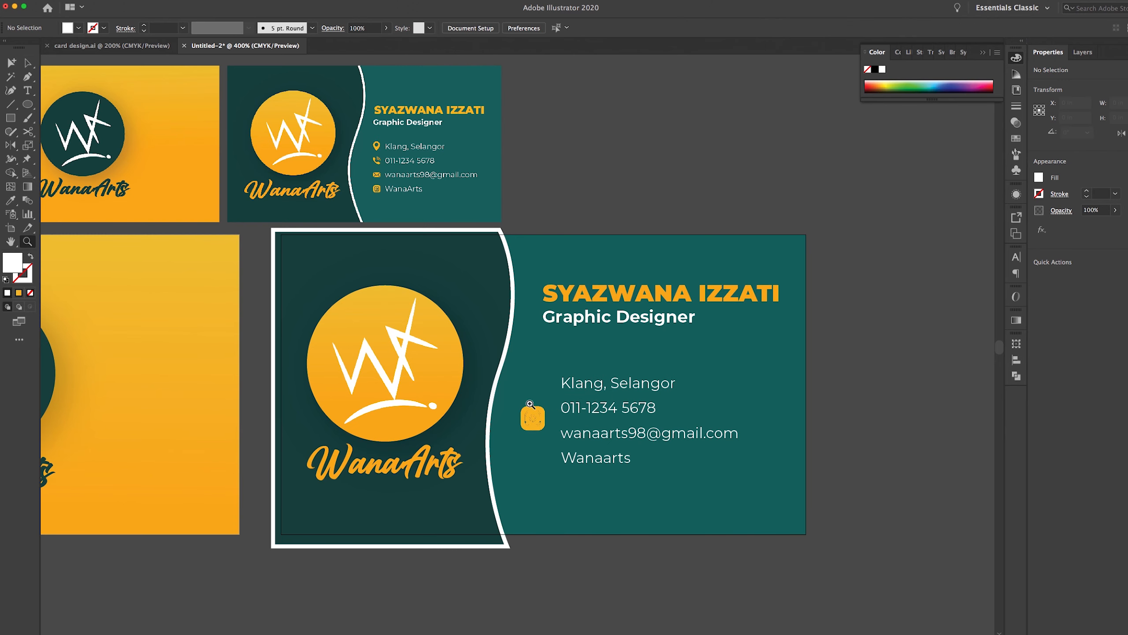
left_click(576, 423)
left_click(495, 334)
left_click_drag(527, 295, 549, 296)
scroll(183, 222, "down", 3)
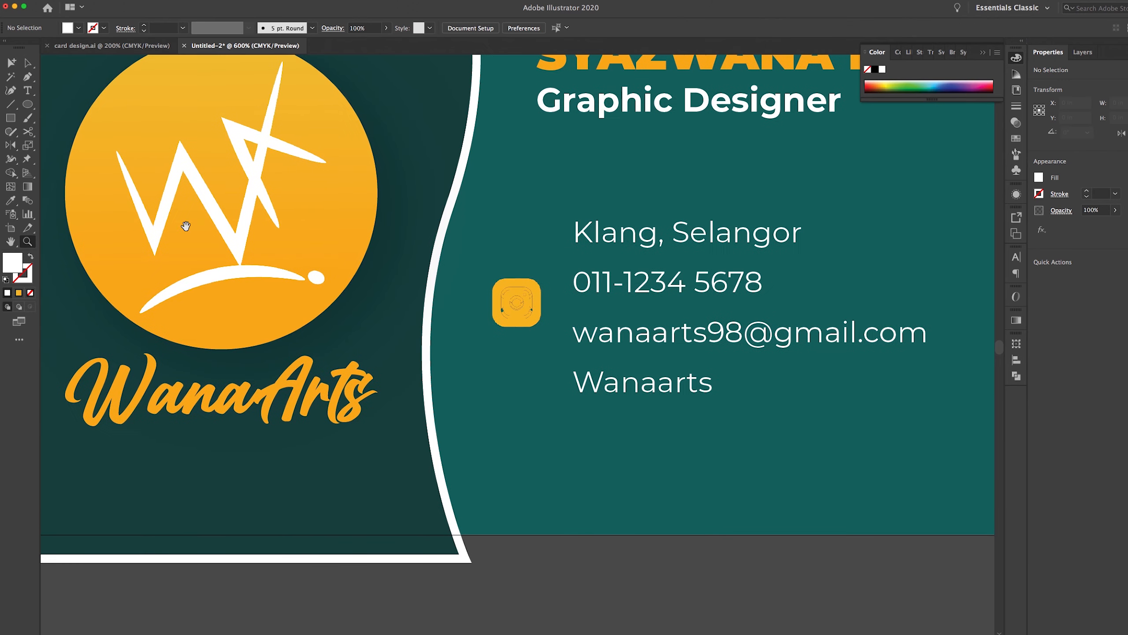
left_click(27, 62)
left_click_drag(528, 295, 558, 424)
left_click_drag(521, 319, 515, 384)
left_click_drag(531, 298, 681, 474)
Position the location pin beside the location line, nudging it slightly left
left_click_drag(533, 304, 577, 228)
scroll(642, 207, "up", 3)
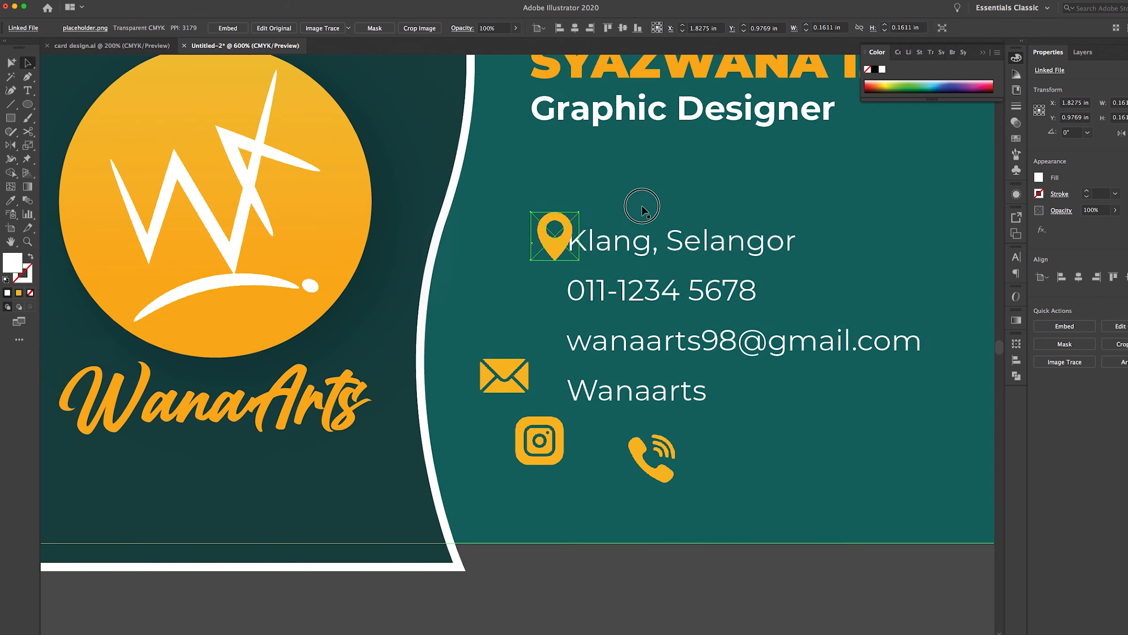
scroll(526, 109, "right", 10)
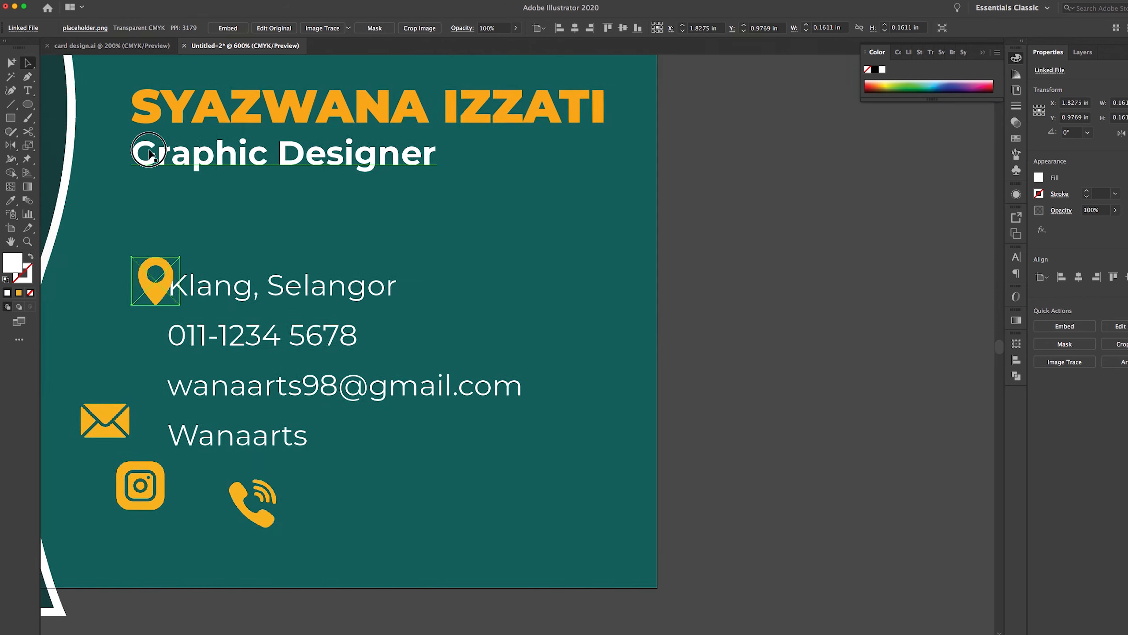
scroll(96, 140, "left", 1)
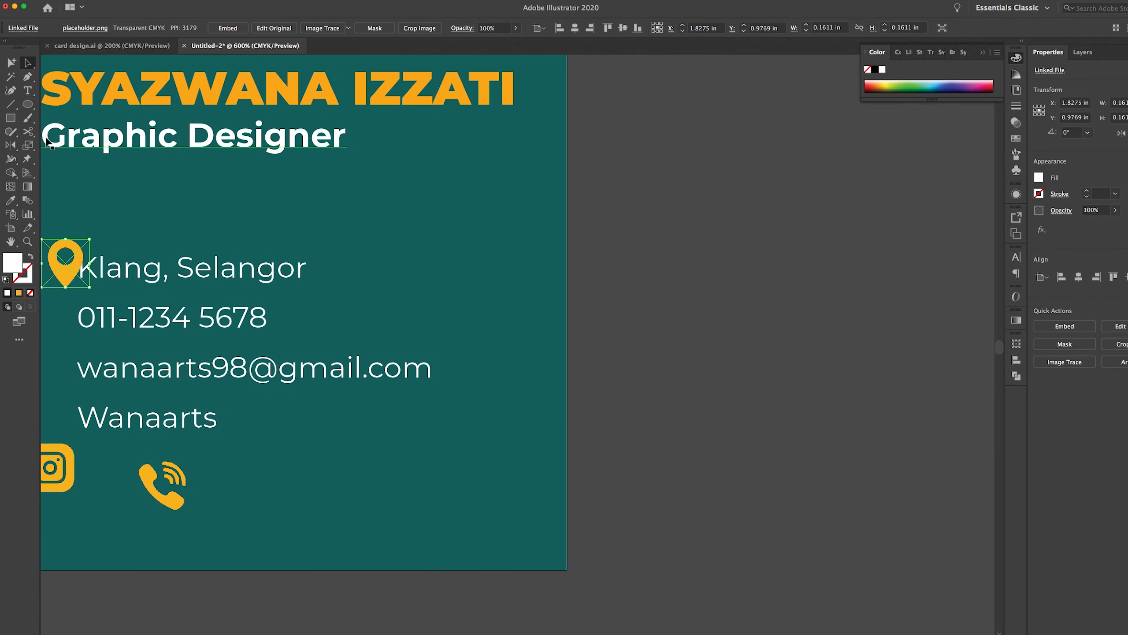
scroll(290, 285, "left", 4)
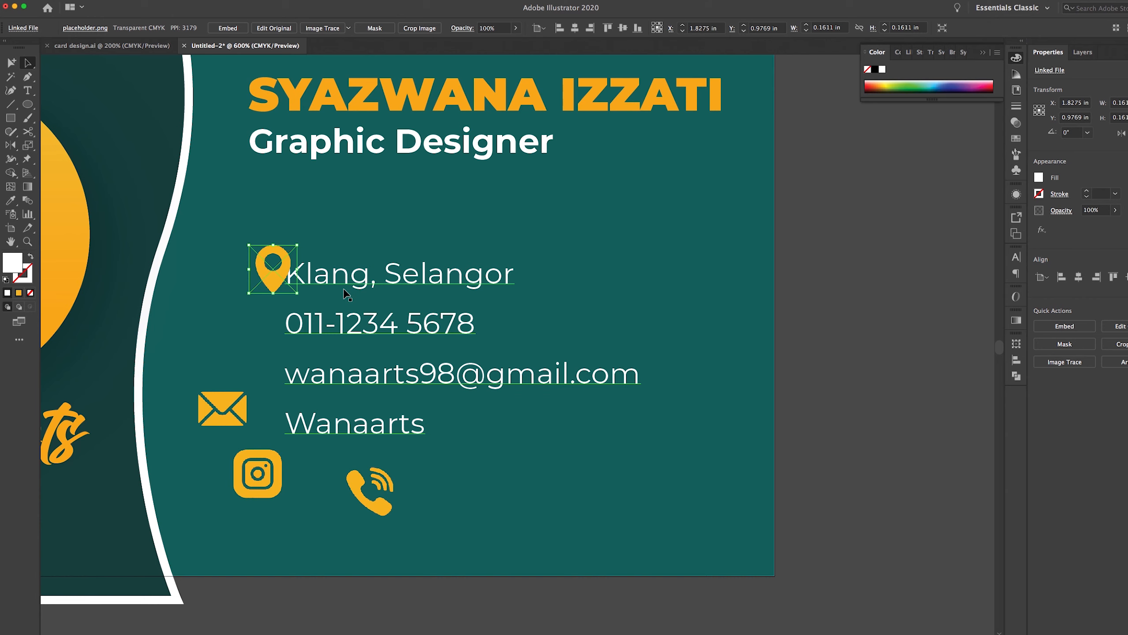
key("Left")
key("Left")
scroll(451, 292, "left", 2)
scroll(450, 291, "left", 1)
left_click(912, 396)
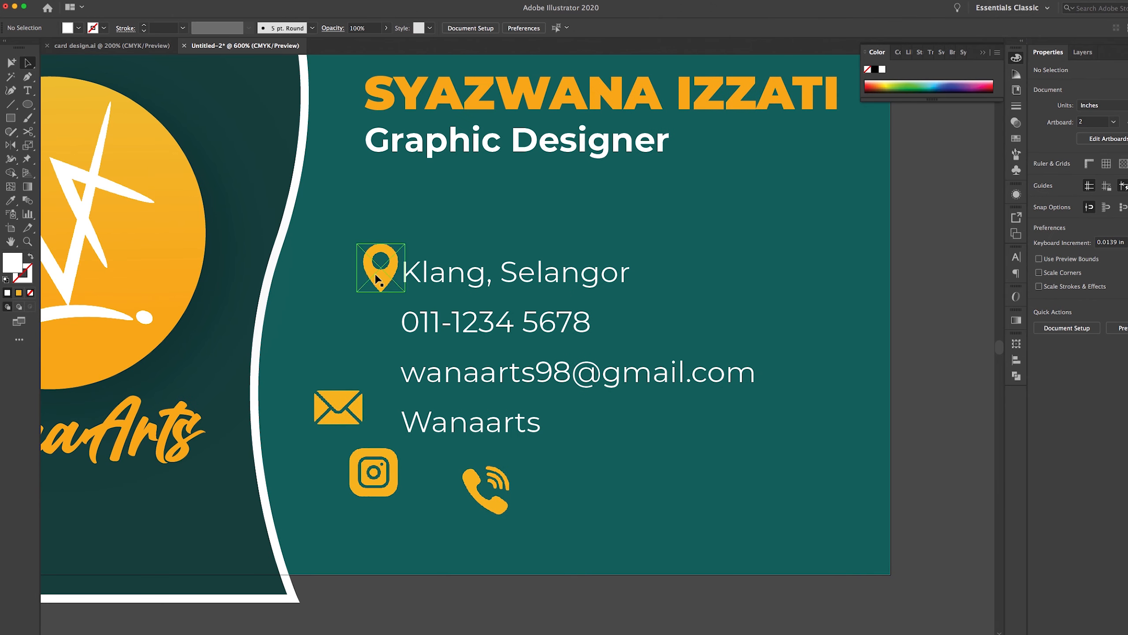
Place the phone, mail and Instagram icons beside their lines and shrink each slightly
left_click_drag(499, 497, 401, 302)
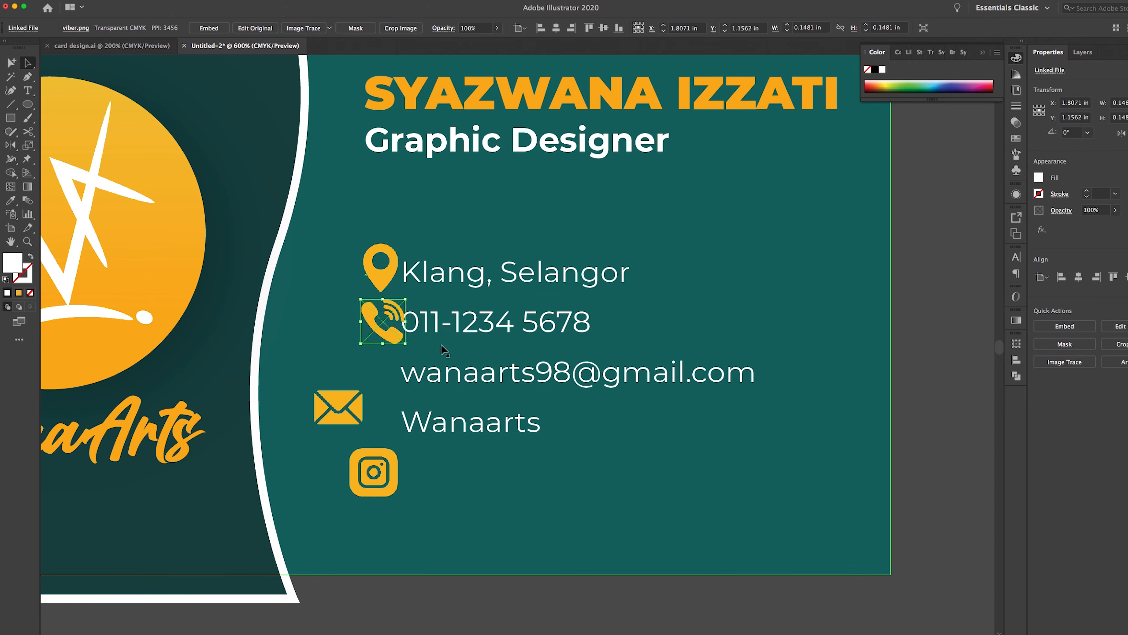
left_click_drag(362, 392, 404, 355)
left_click_drag(397, 448, 404, 398)
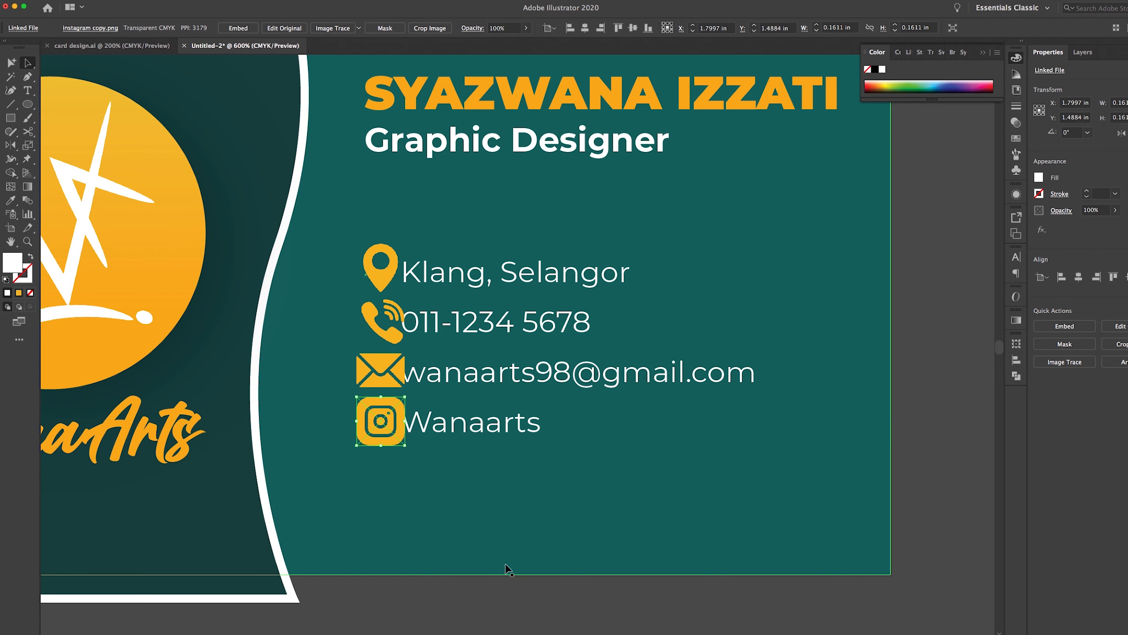
left_click(481, 583)
left_click(396, 368)
left_click_drag(405, 346, 401, 350)
left_click(390, 410)
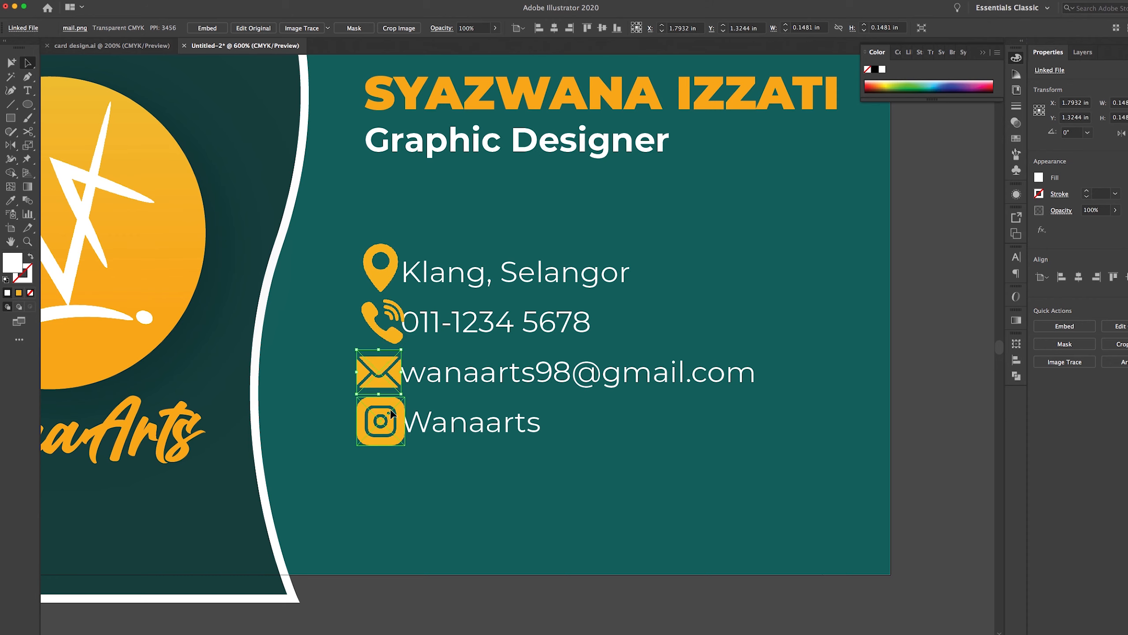
left_click_drag(404, 397, 401, 401)
left_click(395, 354)
left_click_drag(401, 349, 398, 353)
left_click(395, 312)
Shift the contact text slightly right and widen its line spacing
left_click_drag(405, 300, 401, 304)
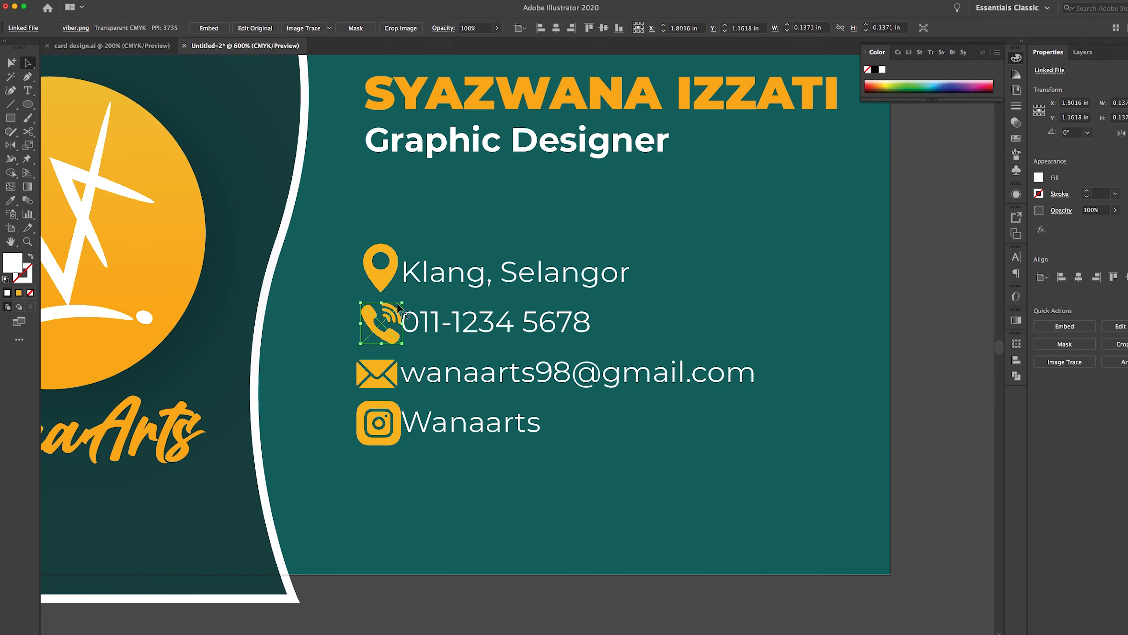
left_click_drag(556, 286, 564, 286)
scroll(906, 313, "left", 2)
scroll(907, 313, "up", 1)
left_click(1118, 302)
left_click(1117, 302)
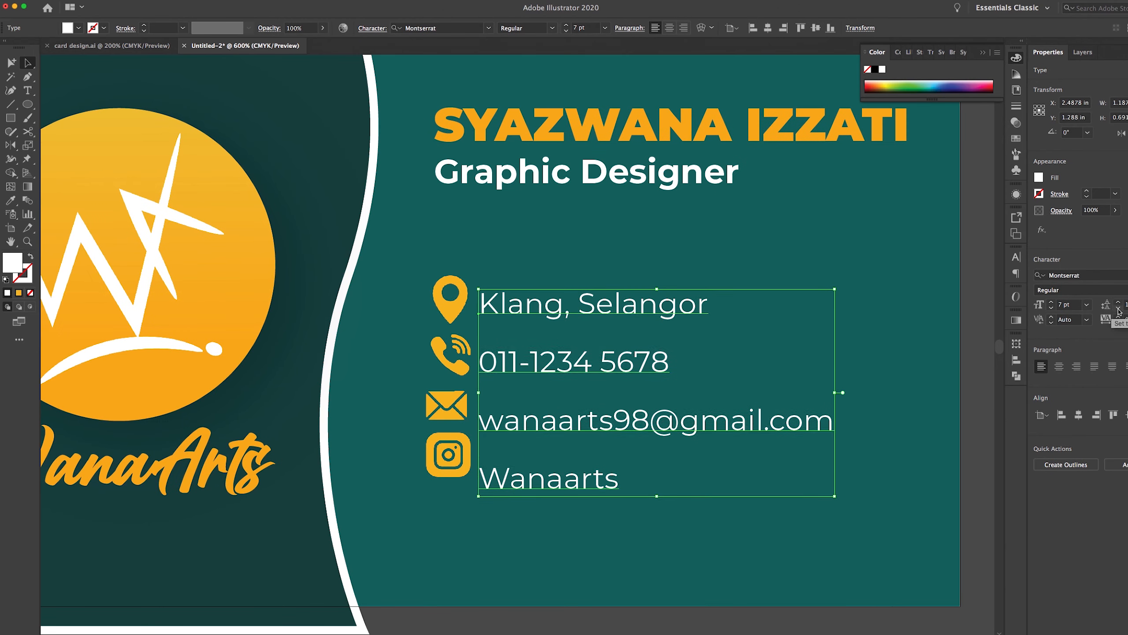
left_click(1117, 307)
Move and resize the icons so each lines up with its contact line
left_click_drag(450, 306, 450, 311)
left_click_drag(453, 360, 453, 365)
left_click_drag(446, 405, 446, 414)
left_click_drag(471, 432, 454, 465)
left_click_drag(446, 414, 450, 414)
key("super+shift+a")
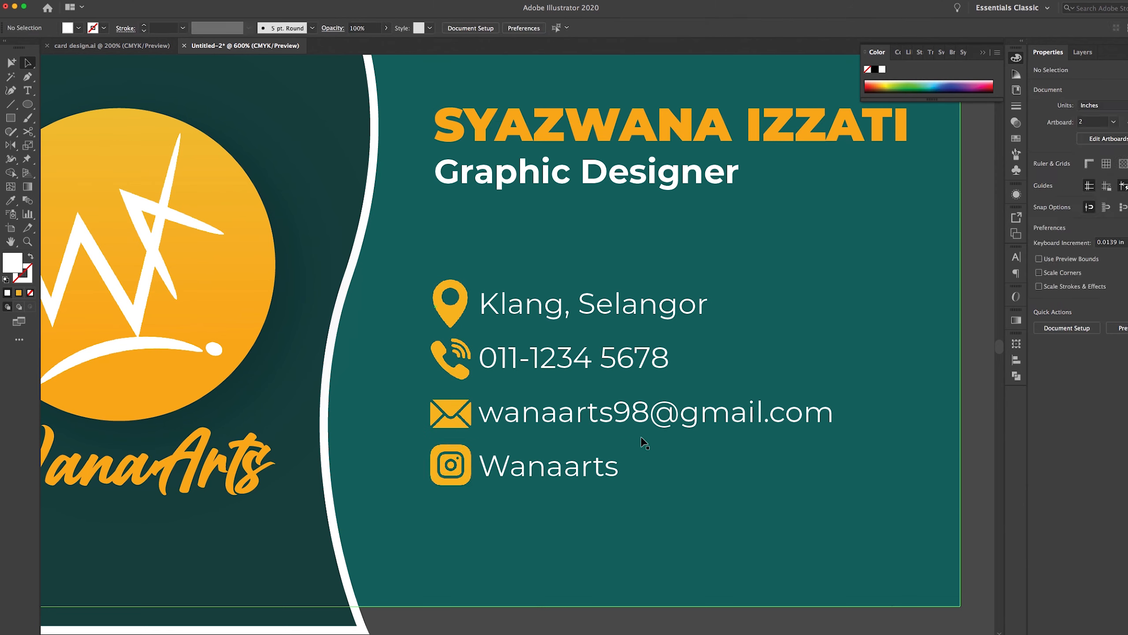
Nudge the back card's mail icon up slightly to line up with its contact line
scroll(642, 444, "left", 2)
left_click(521, 288)
key("super+shift+a")
key("z")
left_click(471, 335, "alt")
scroll(684, 357, "left", 2)
left_click(684, 357)
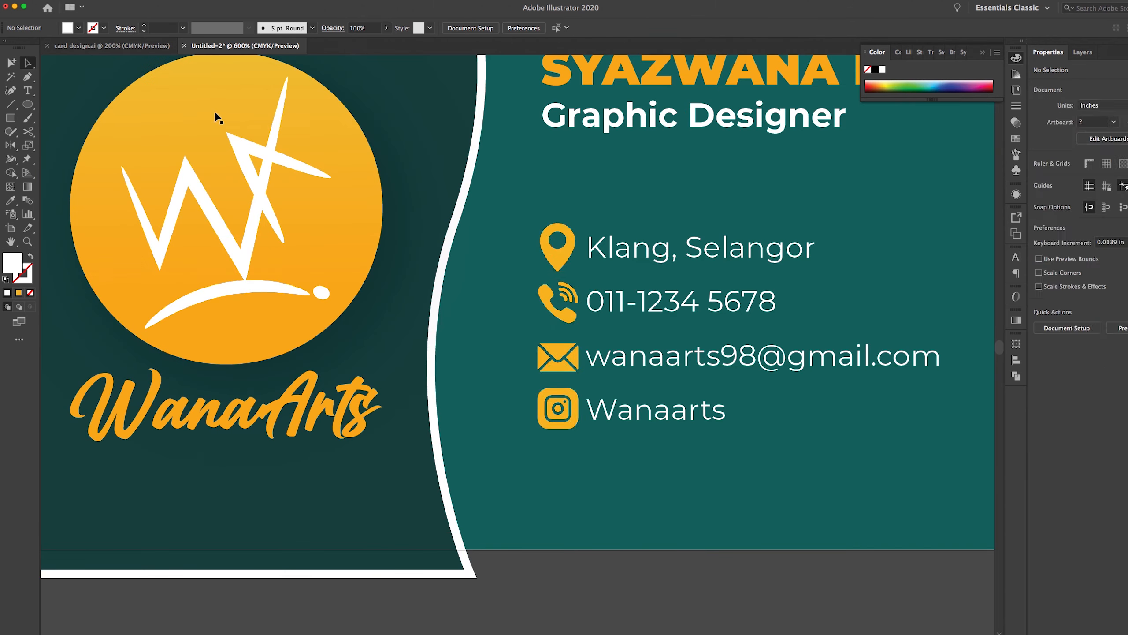
key("v")
left_click(557, 355)
key("Up")
key("Up")
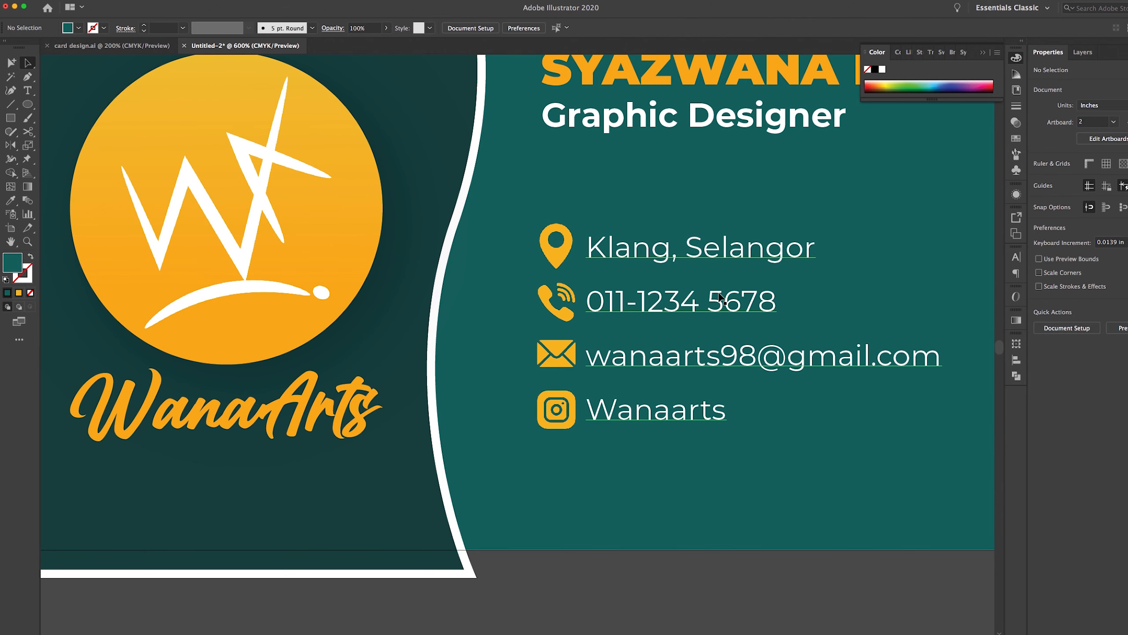
Move the name and 'Graphic Designer' subtitle down together by one nudge
key("z")
left_click(595, 241, "alt")
left_click(495, 372, "alt")
left_click_drag(524, 379, 592, 427)
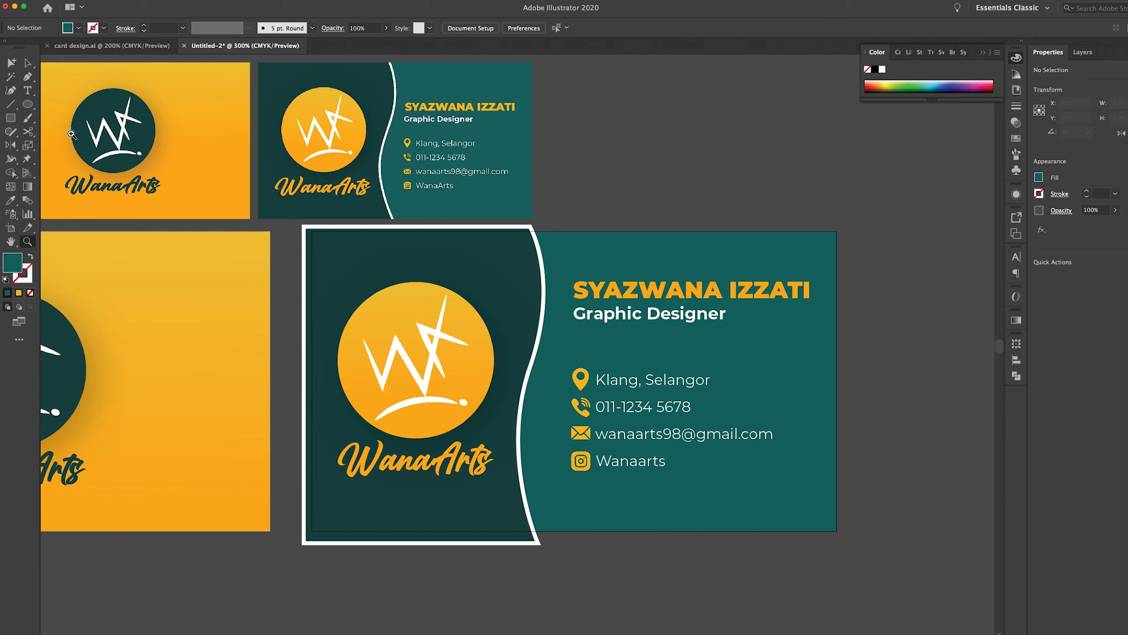
left_click(27, 62)
left_click(647, 313)
left_click(646, 289, "shift")
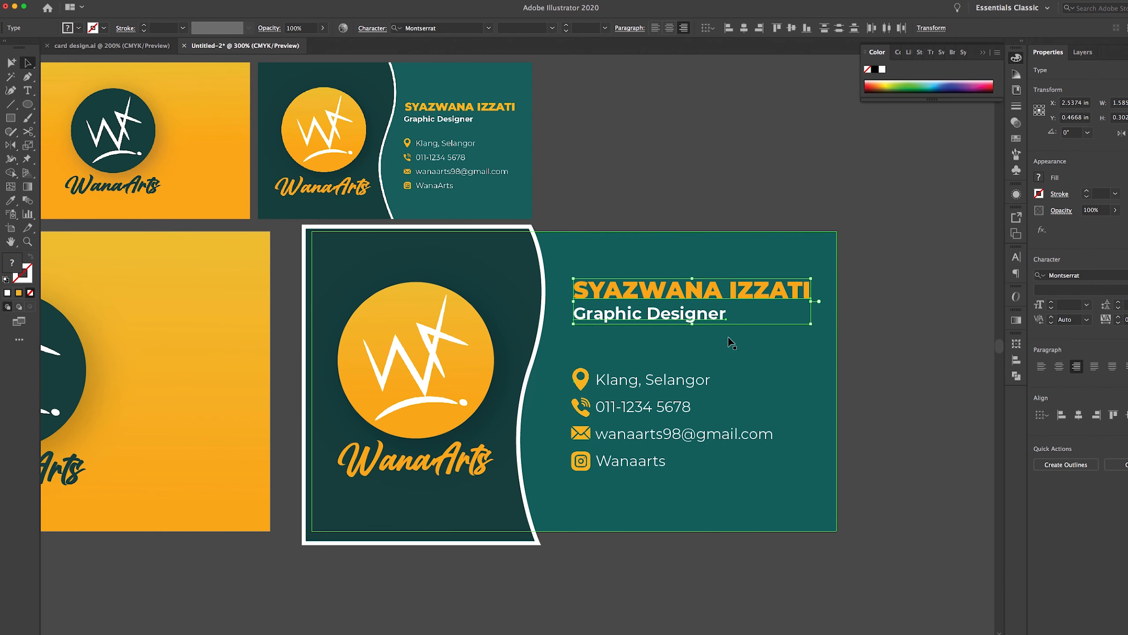
key("Down")
key("Down")
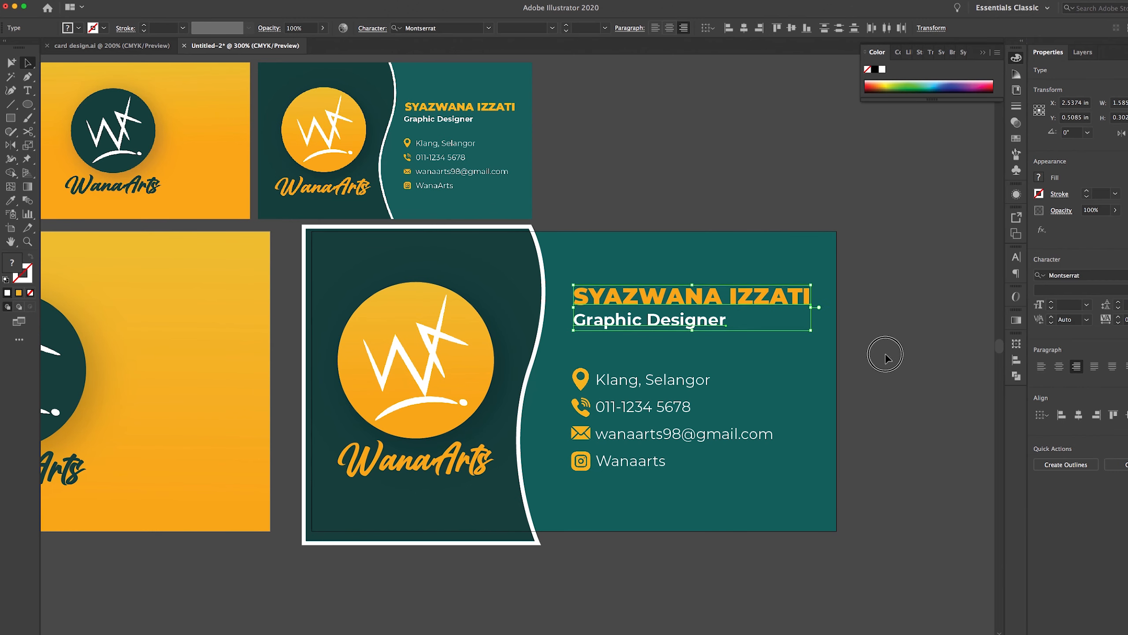
left_click(884, 350)
Nudge the front card's white logo, dark circle and WanaArts text up together
left_click_drag(462, 439, 710, 406)
left_click(339, 287)
left_click(338, 284, "shift")
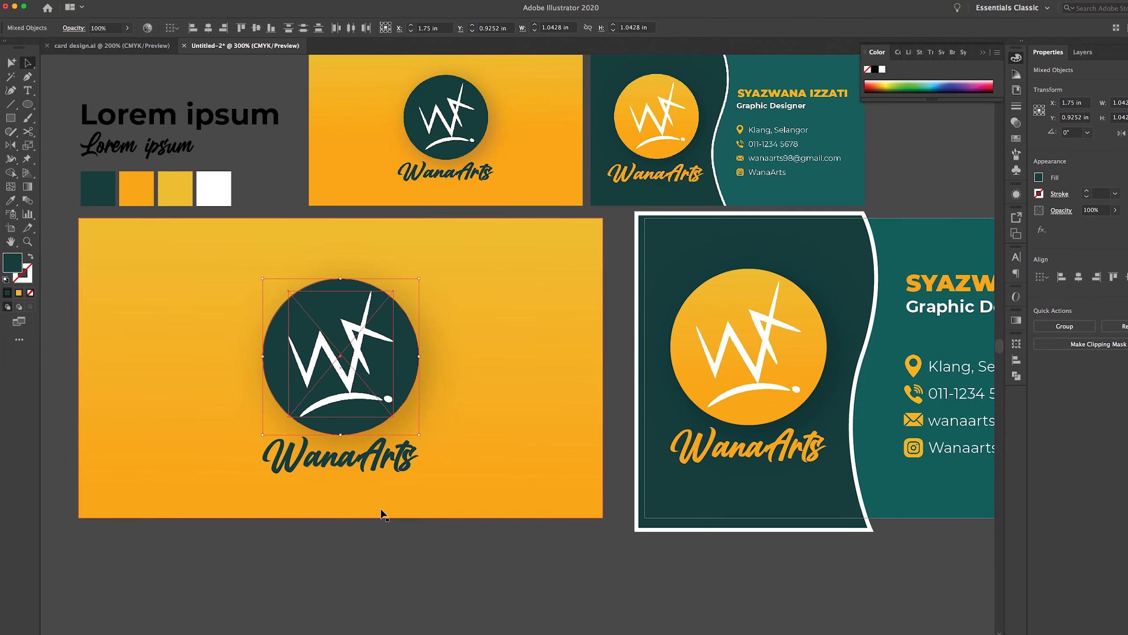
left_click(368, 470, "shift")
key("Up")
key("Up")
left_click(564, 534)
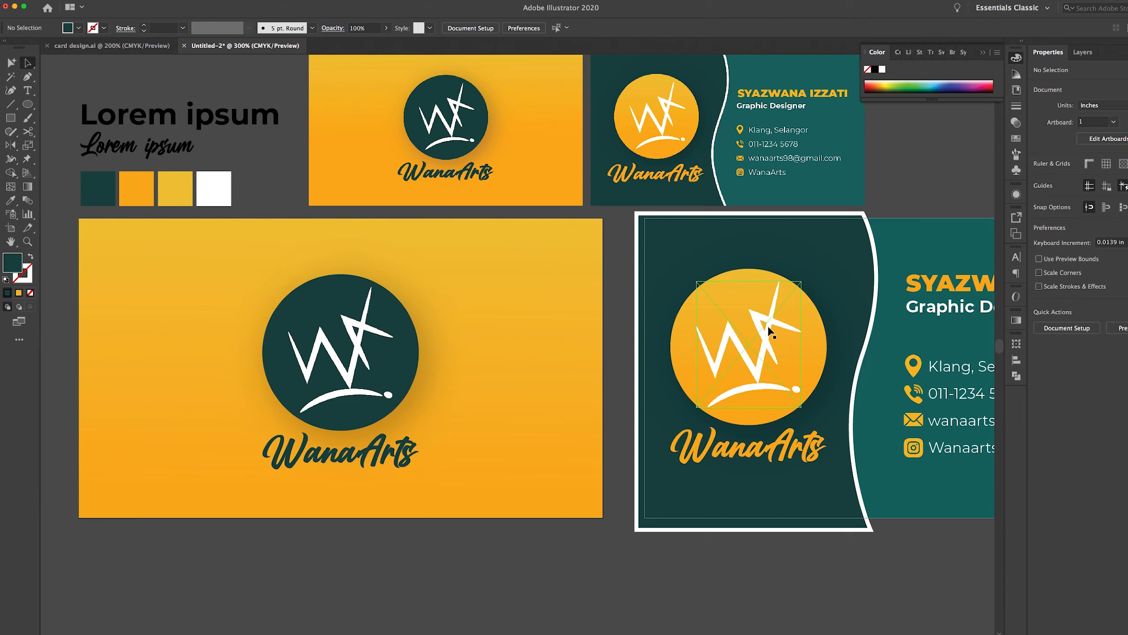
Nudge the back card's yellow circle, logo mark and WanaArts text down equally
scroll(569, 264, "down", 5)
left_click(637, 106)
left_click(686, 198, "shift")
key("Down")
key("Down")
key("Down")
left_click(713, 324)
left_click(691, 244)
key("Down")
key("Down")
key("Down")
left_click(816, 325)
Zoom out to review all card layouts, then zoom in on the teal back card
left_click_drag(757, 289, 769, 432)
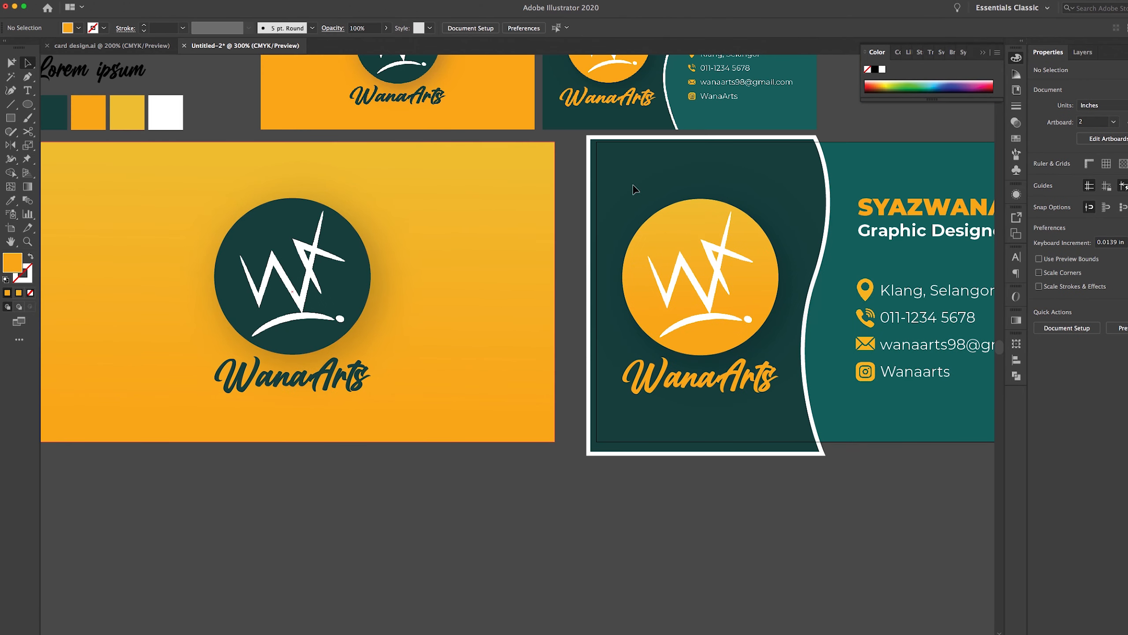
left_click_drag(751, 333, 695, 384)
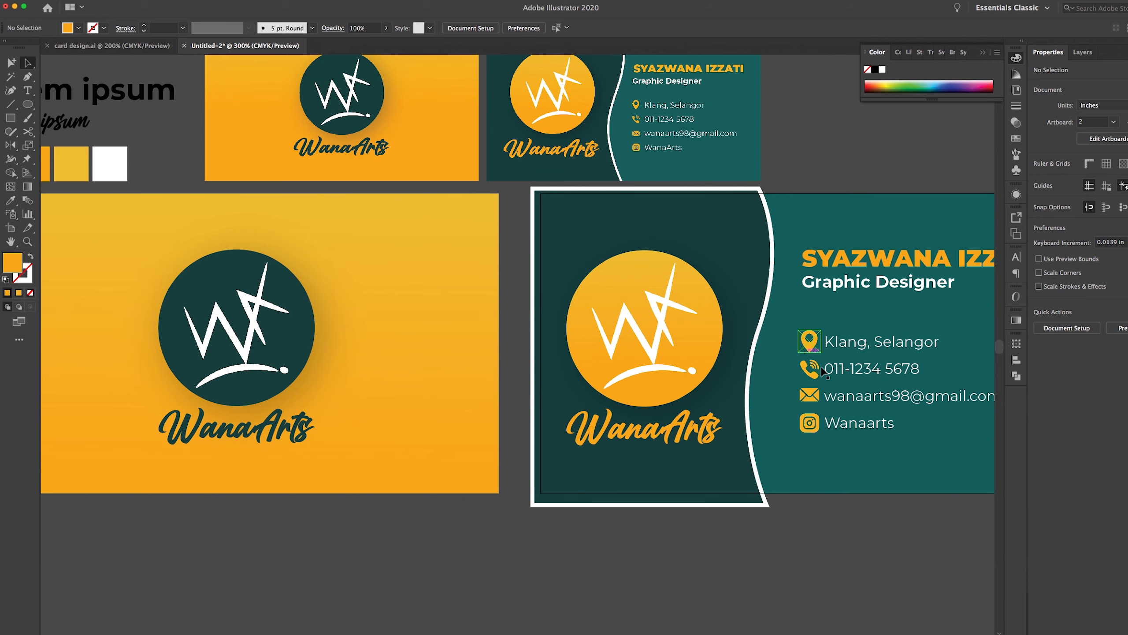
key("z")
left_click(691, 310, "alt")
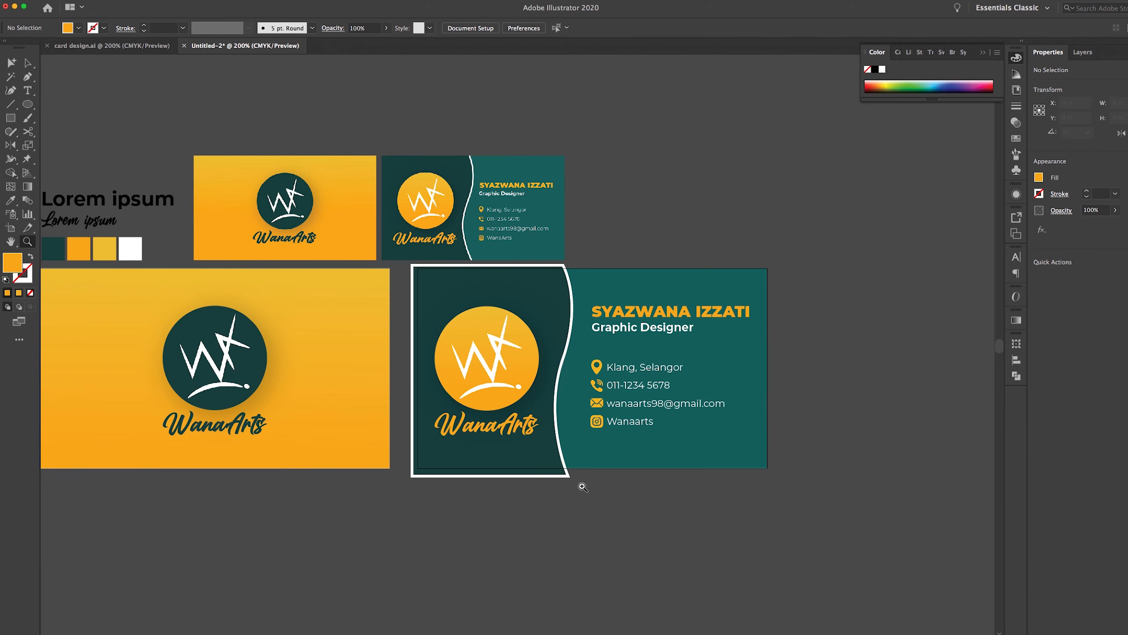
left_click_drag(461, 316, 552, 297)
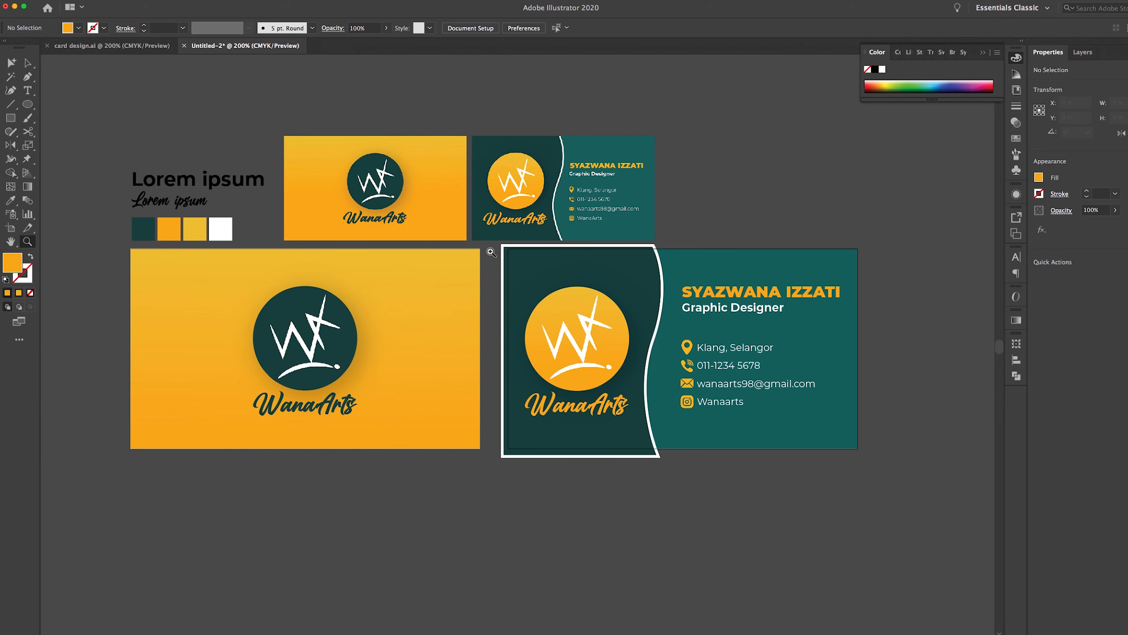
left_click(675, 336)
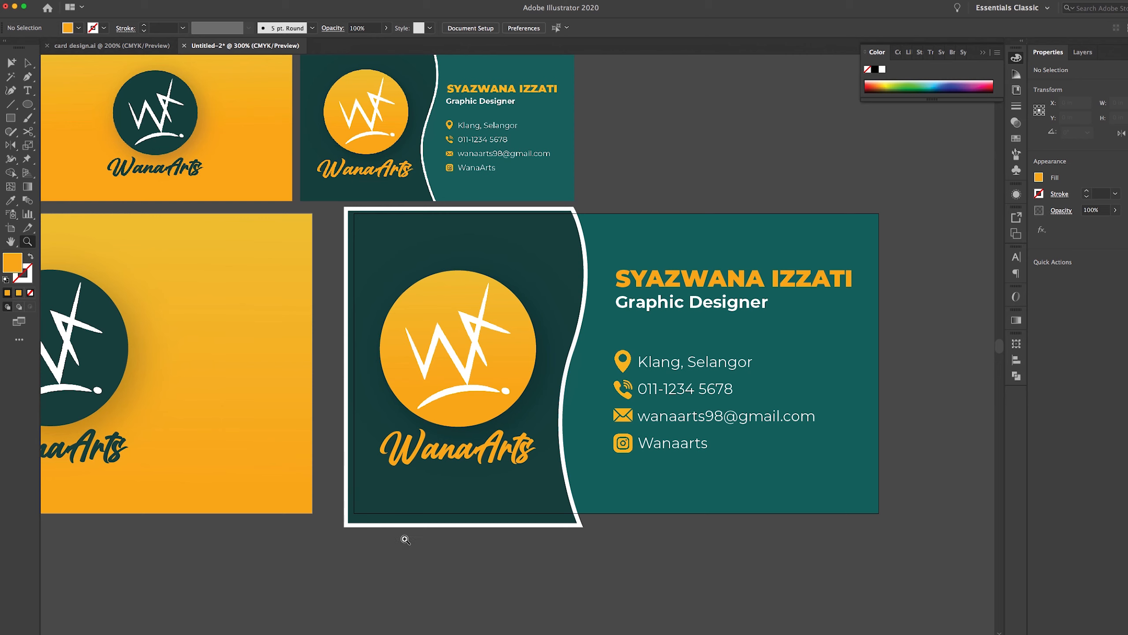
key("a")
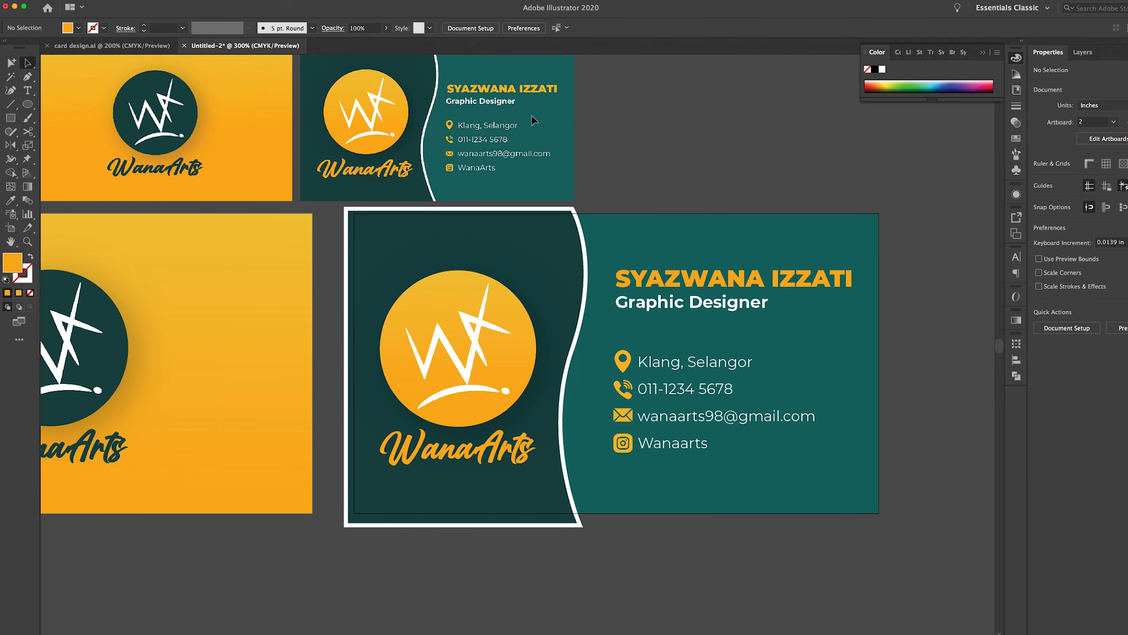
Collapse the Back design layer and attempt a rectangle, deleting the misplaced tries
left_click(1082, 51)
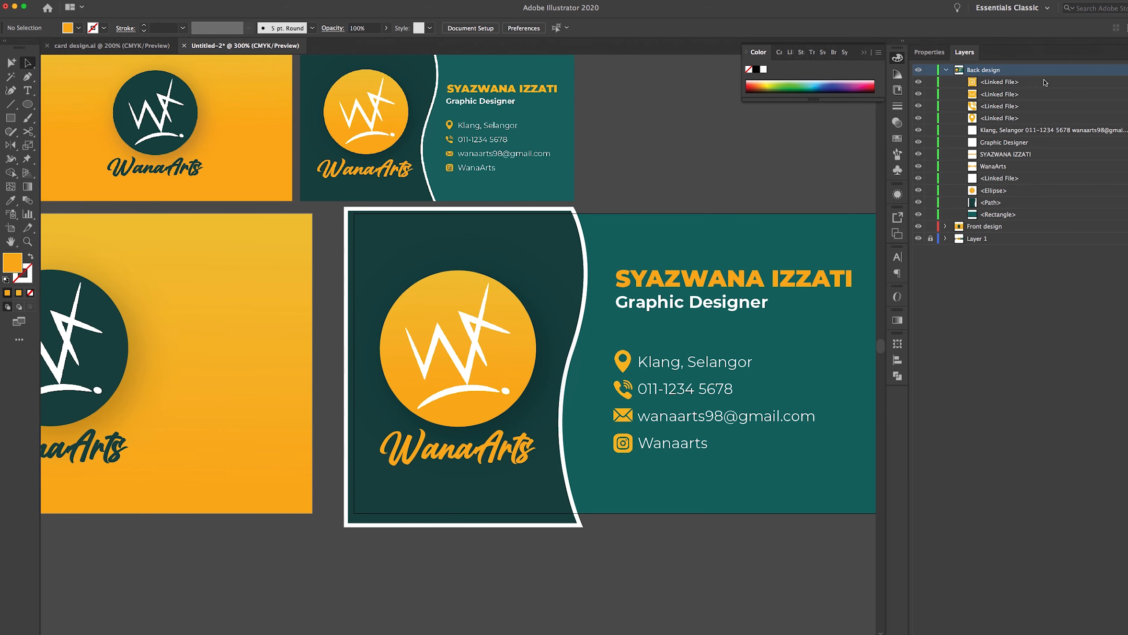
left_click(946, 70)
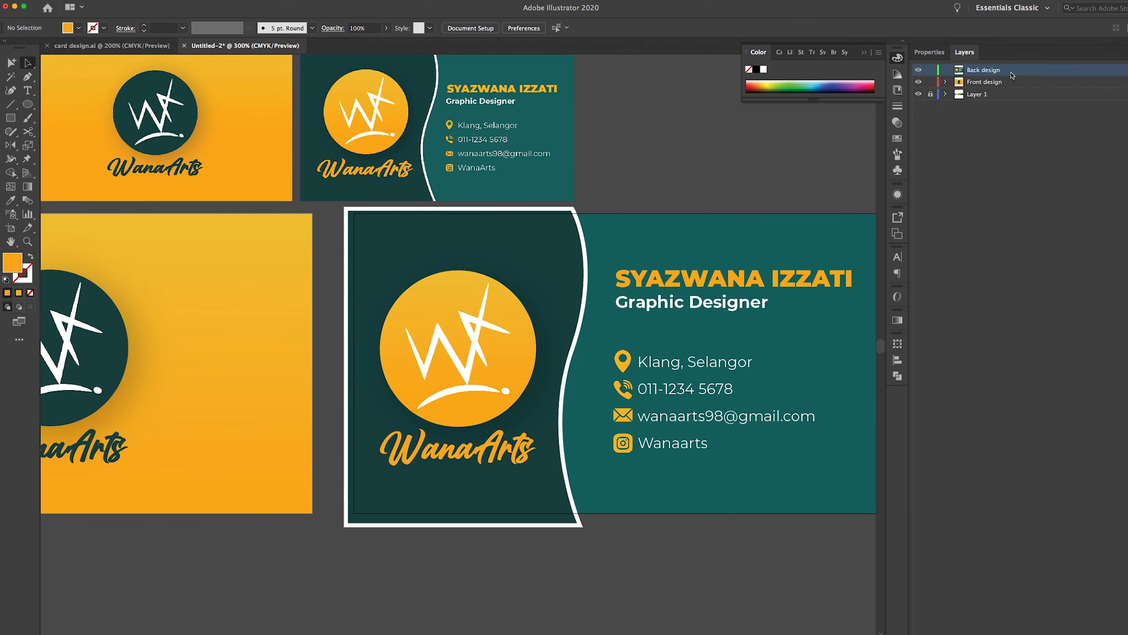
left_click(10, 119)
scroll(718, 271, "right", 5)
scroll(717, 271, "down", 1)
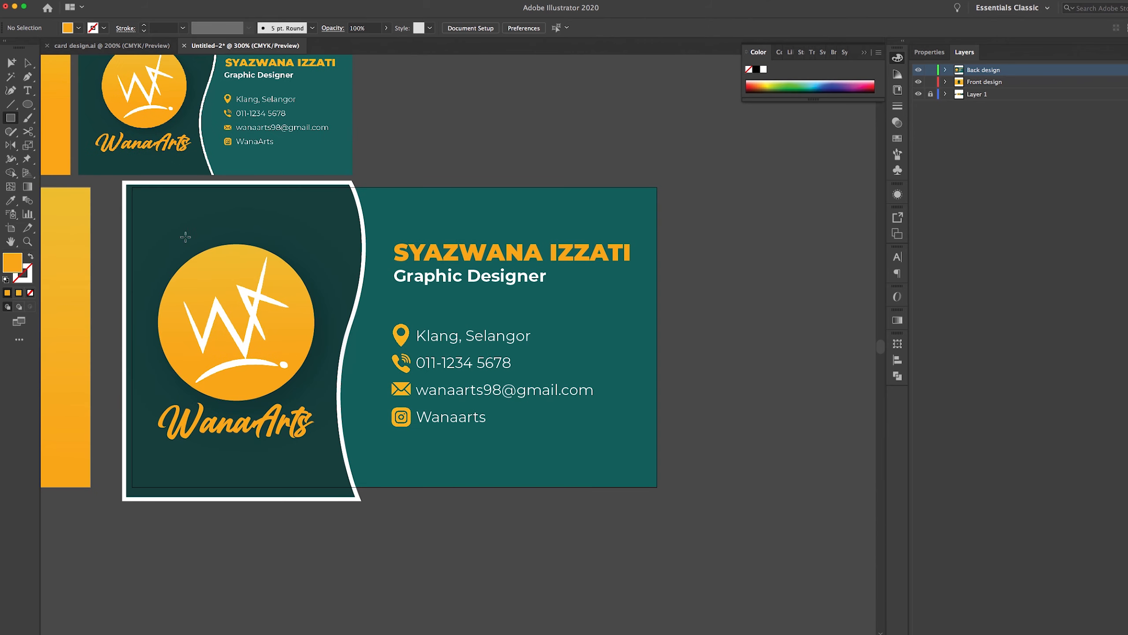
scroll(187, 237, "left", 2)
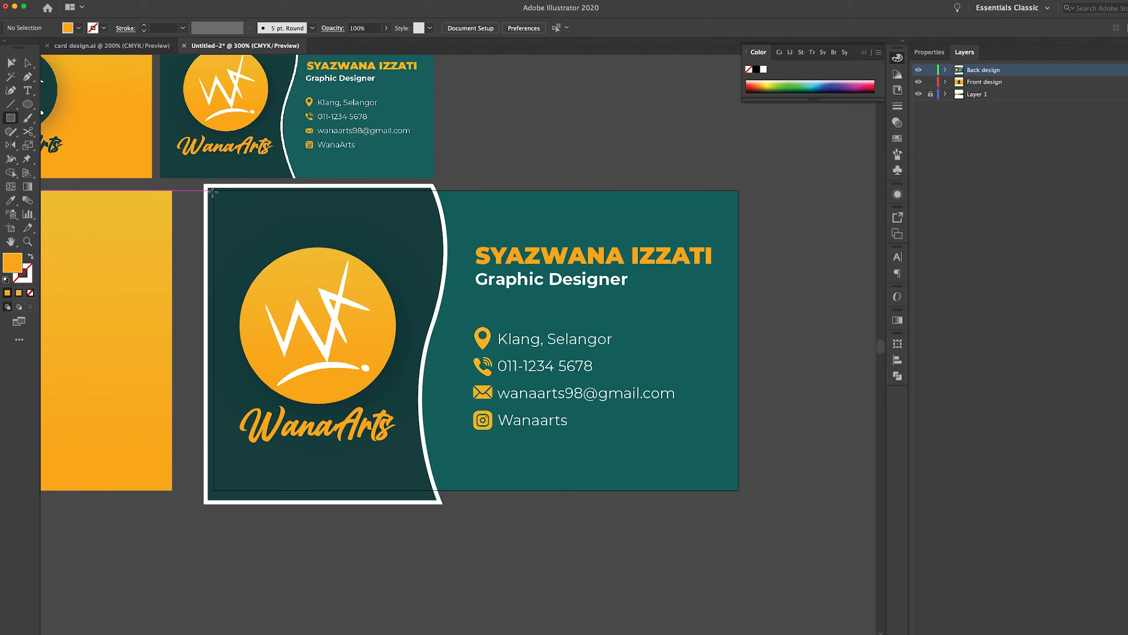
mouse_move(212, 190)
left_mouse_down()
mouse_move(424, 327)
mouse_move(578, 405)
left_mouse_up()
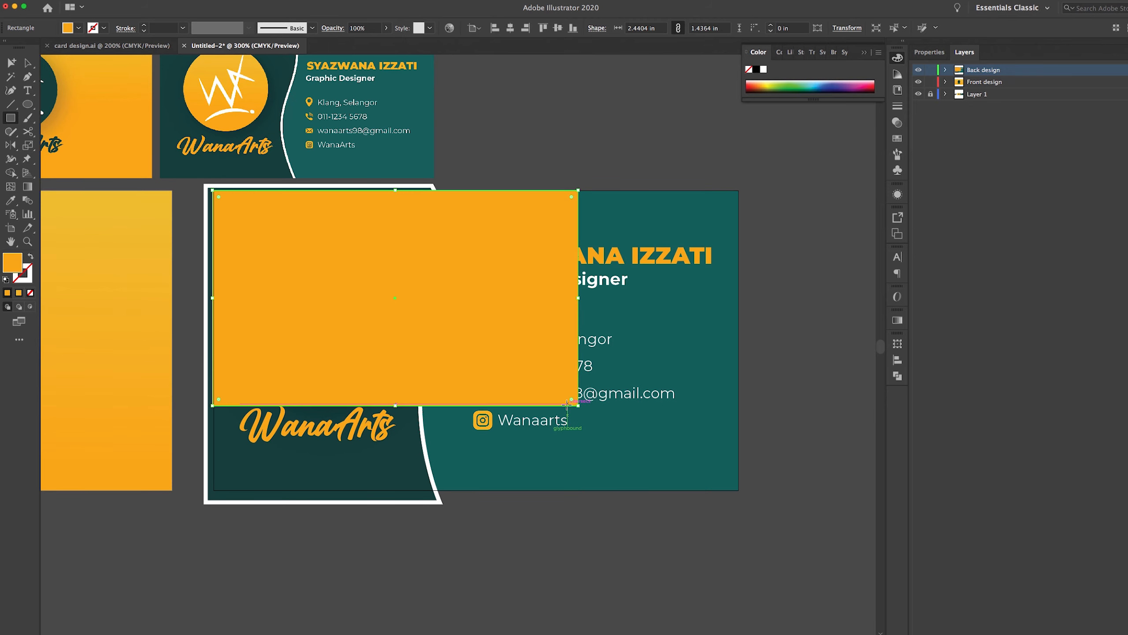
key("Delete")
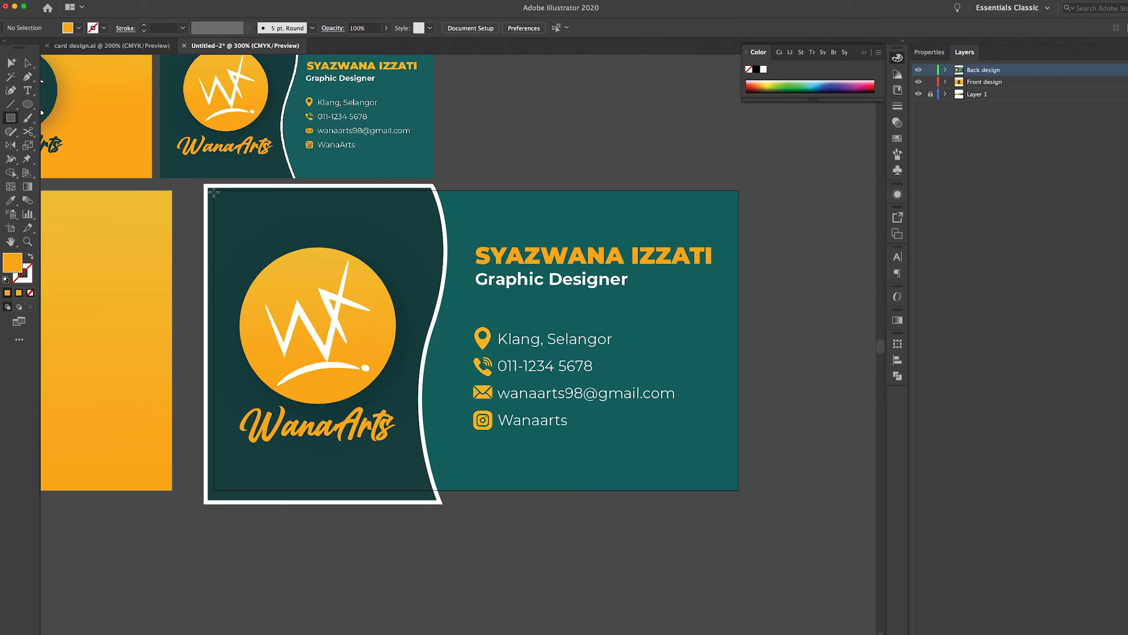
left_click_drag(214, 189, 269, 244)
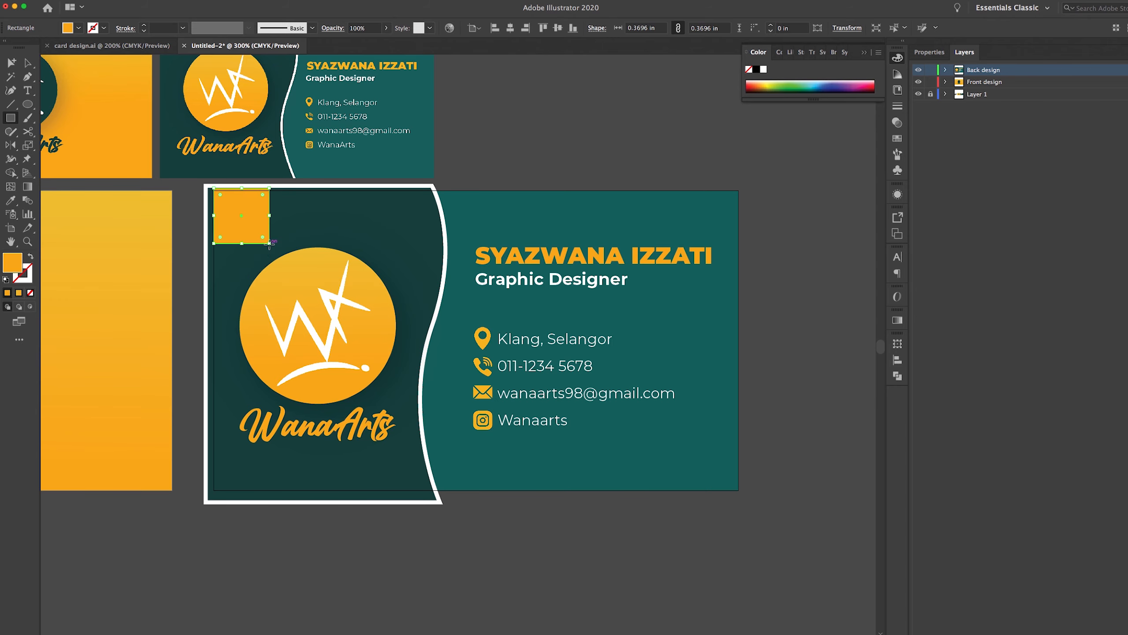
key("Delete")
Frame the whole back card and draw a rectangle covering the back card area
key("z")
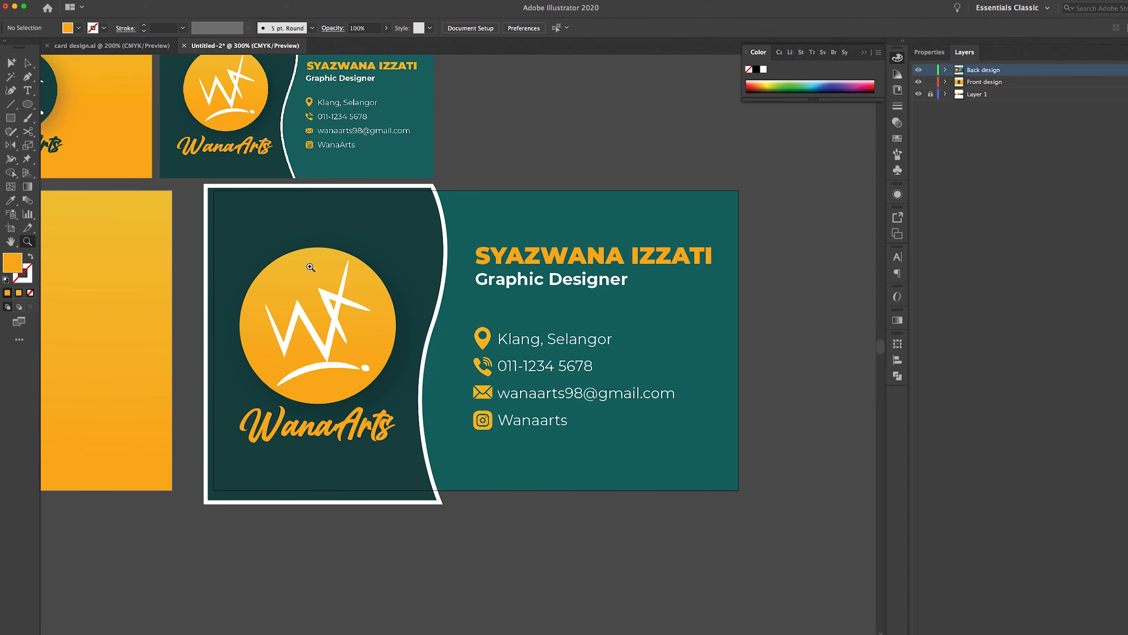
left_click(311, 265)
left_click_drag(455, 324, 260, 194)
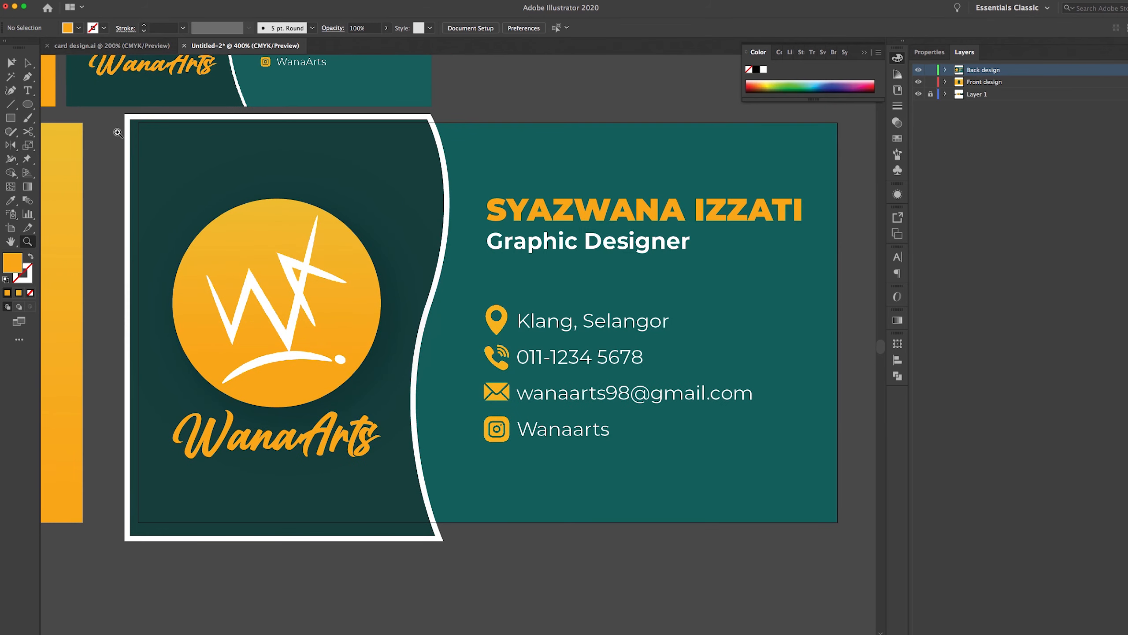
left_click(11, 118)
left_click_drag(137, 123, 837, 522)
Select the rectangle with all back-card artwork and apply Make Clipping Mask
left_click(27, 63)
left_click_drag(473, 180, 433, 158)
left_click(814, 527)
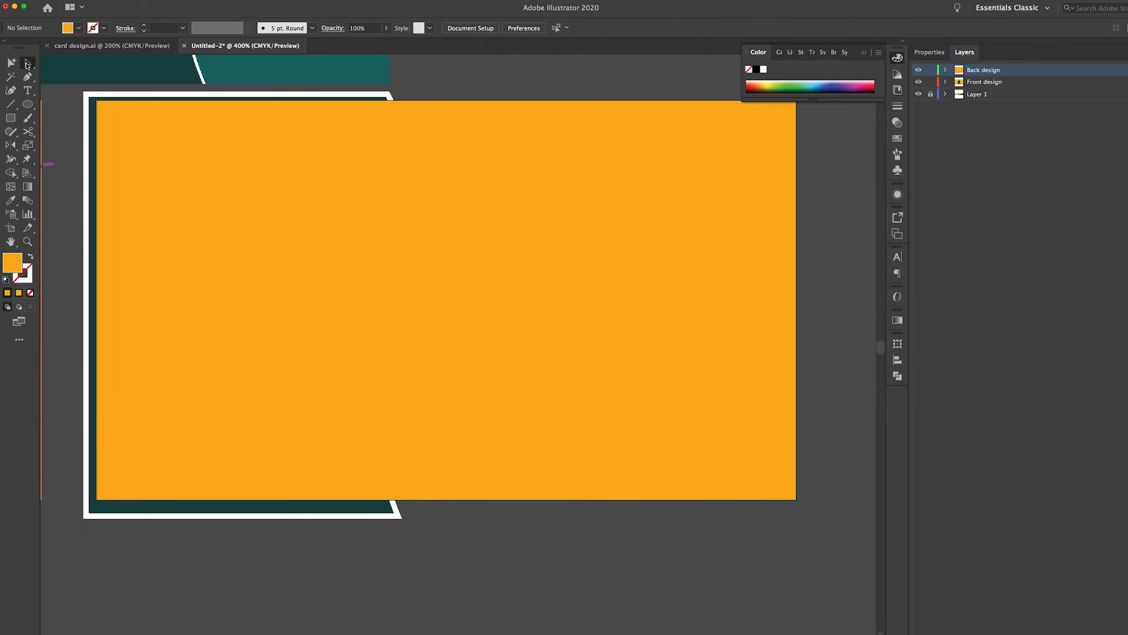
left_click_drag(834, 565, 72, 93)
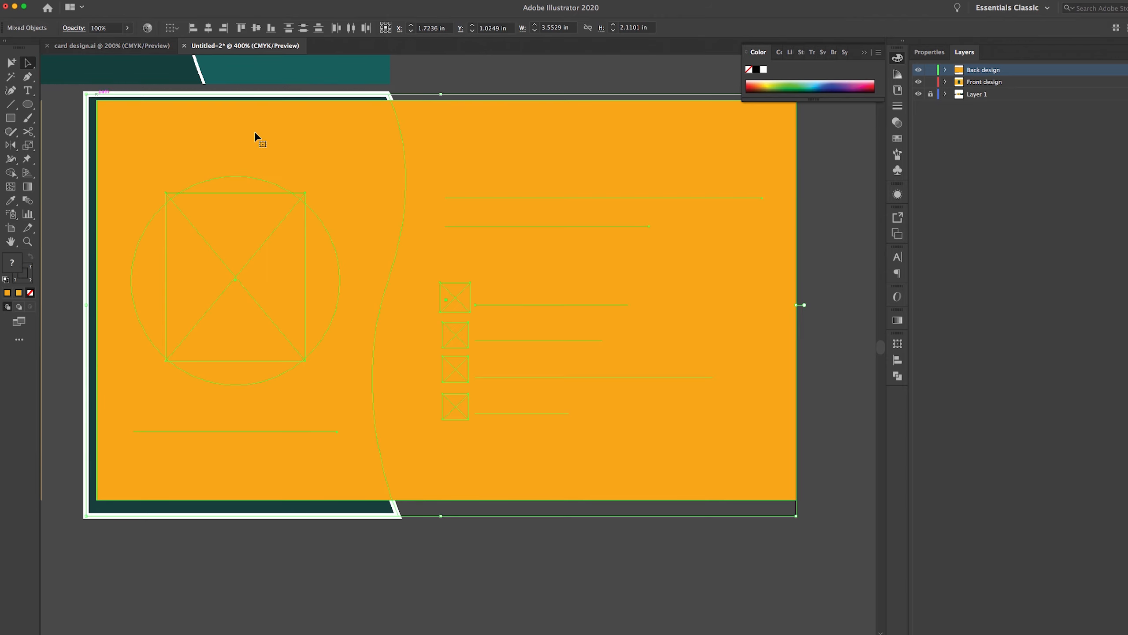
right_click(362, 169)
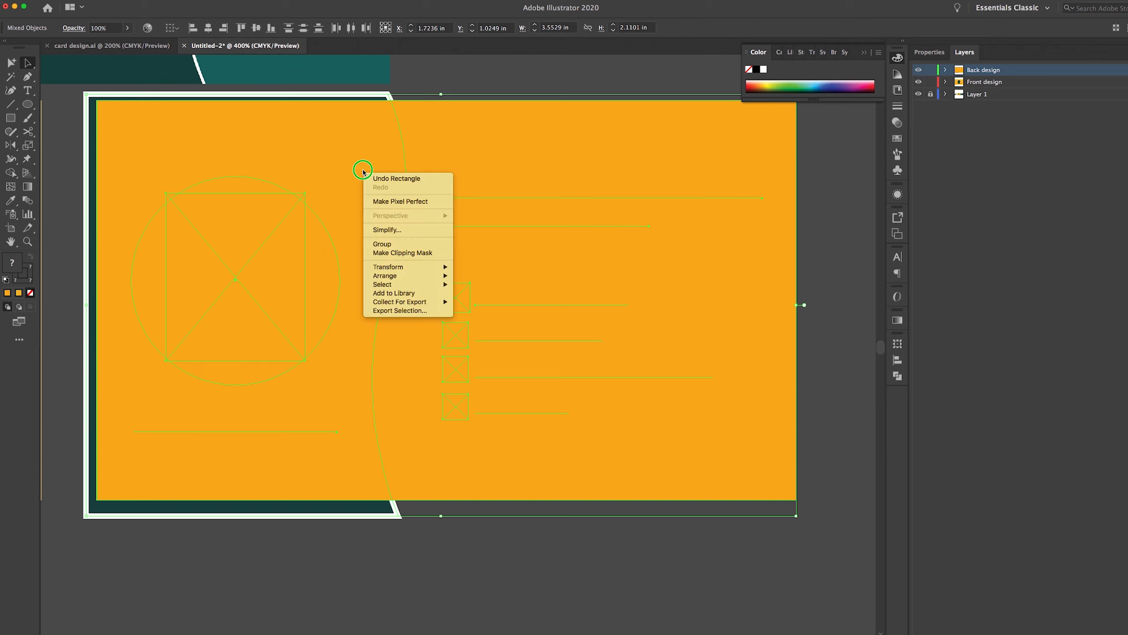
left_click(389, 254)
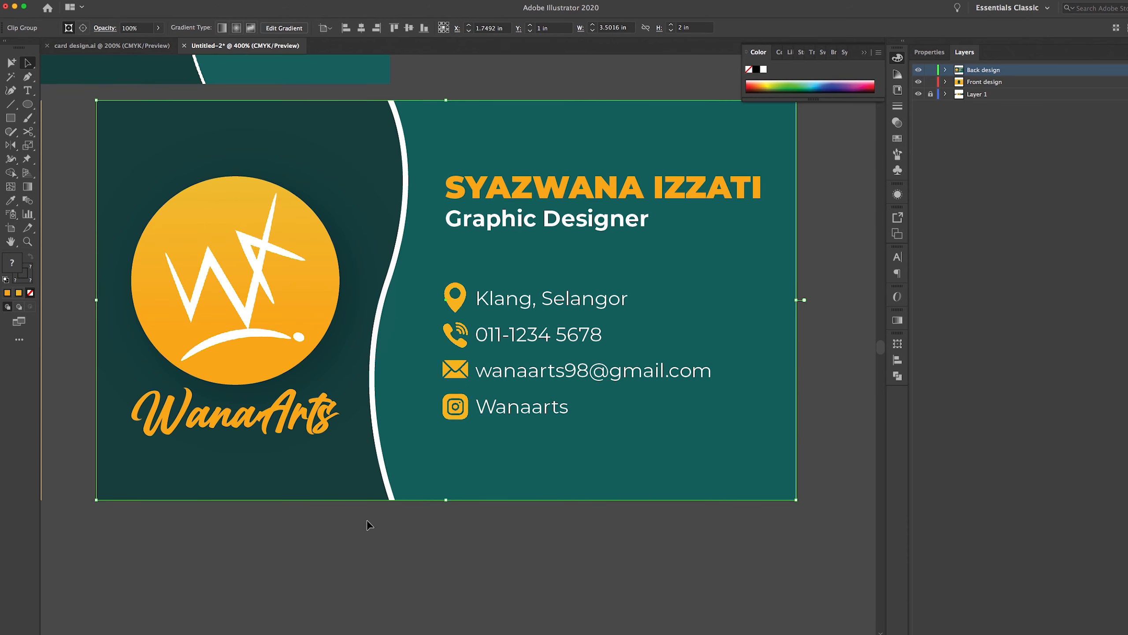
left_click(360, 542)
Unlock Layer 1, select the two small card previews and delete them
scroll(461, 327, "left", 3)
key("z")
left_click(456, 336, "alt")
left_click(456, 336, "alt")
scroll(454, 412, "left", 5)
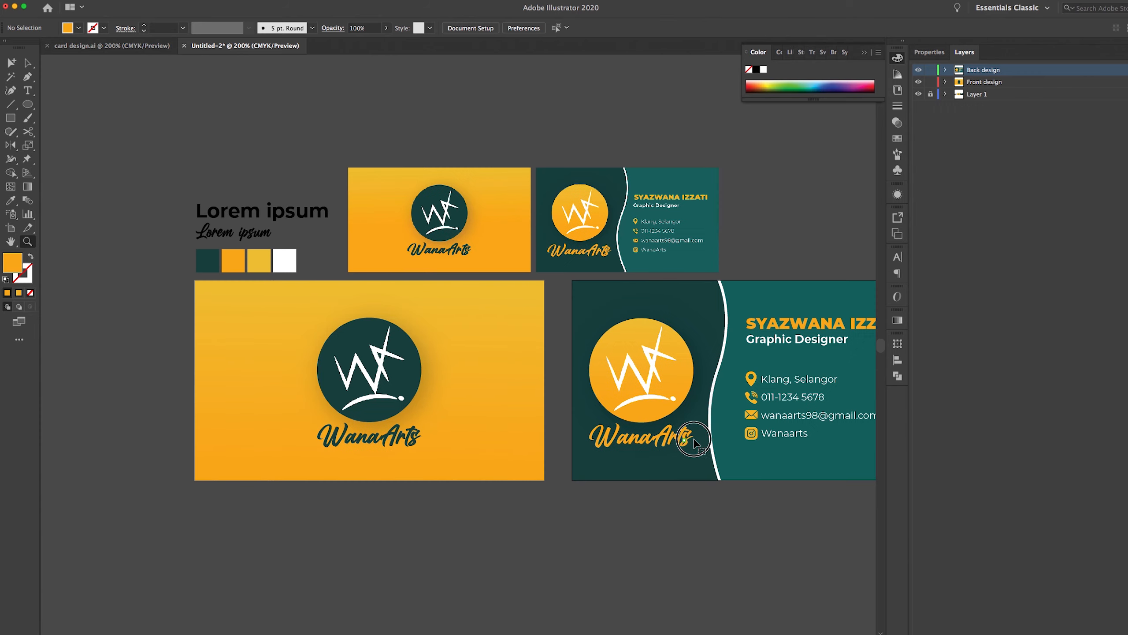
scroll(590, 444, "right", 3)
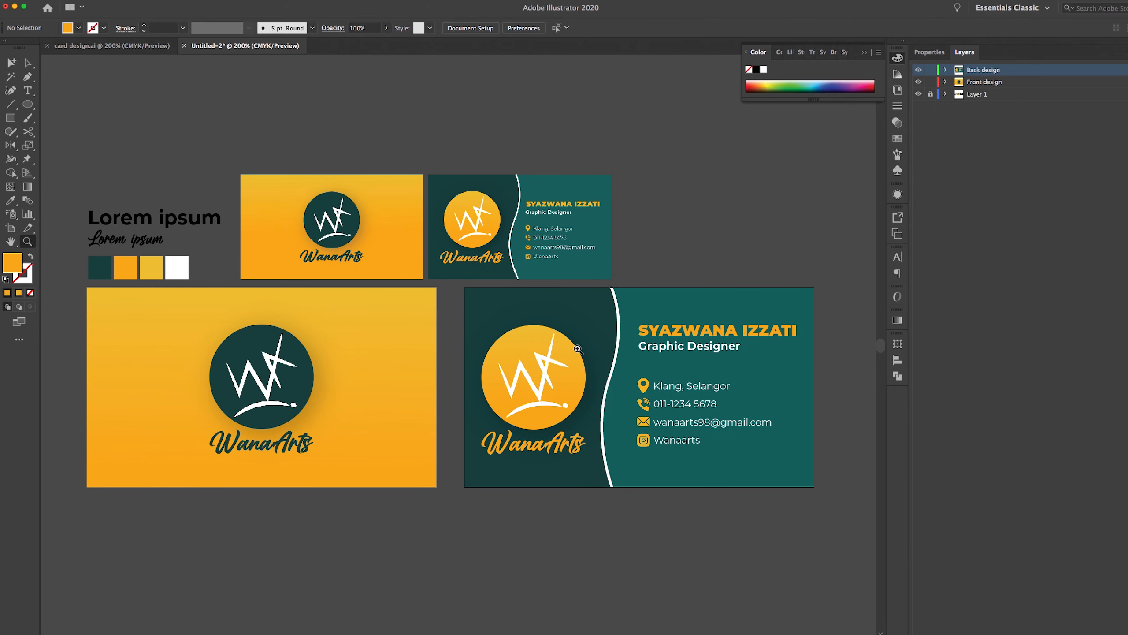
key("a")
left_click(930, 95)
left_click_drag(444, 154, 351, 178)
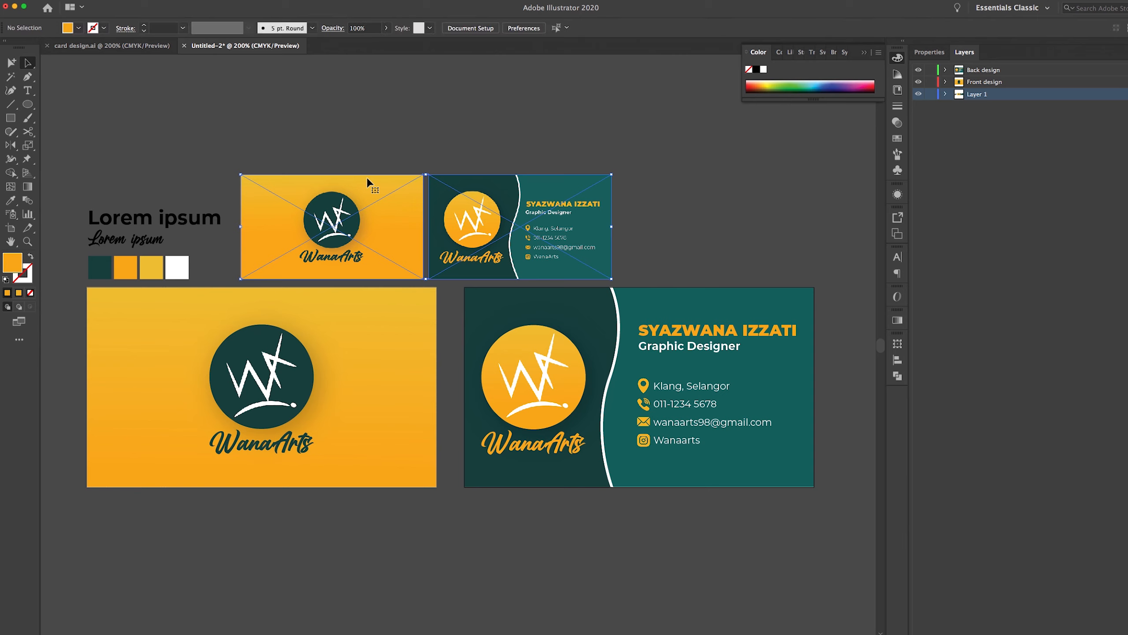
key("Delete")
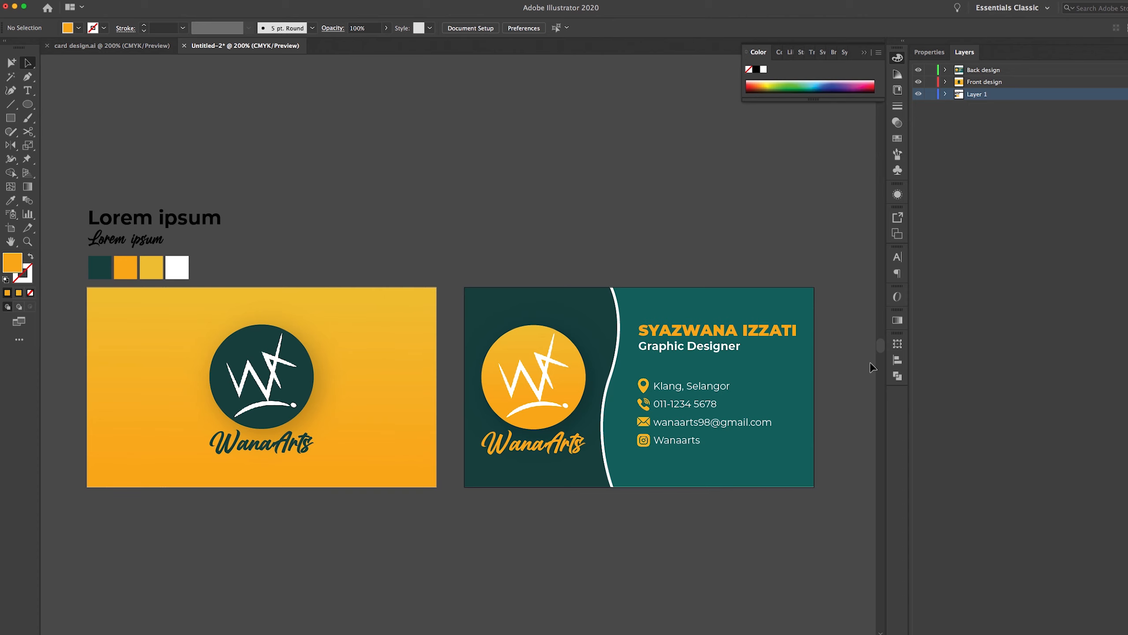
In Mockup.psd, expand Editable Layers and open the Business Card 1 smart object
mouse_move(864, 631)
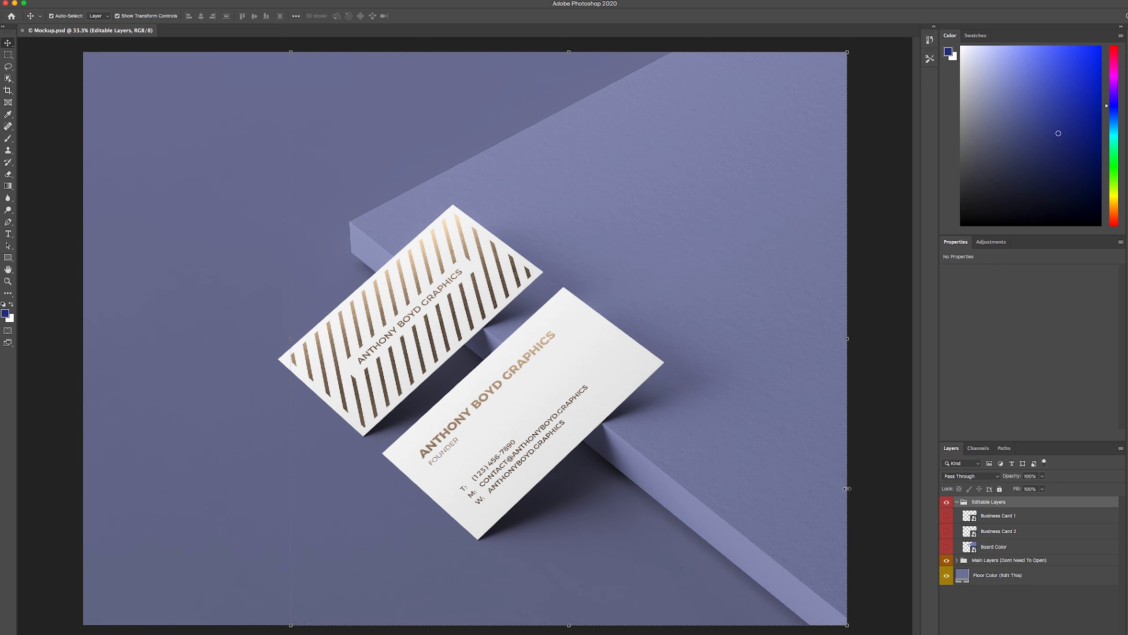
left_click(884, 432)
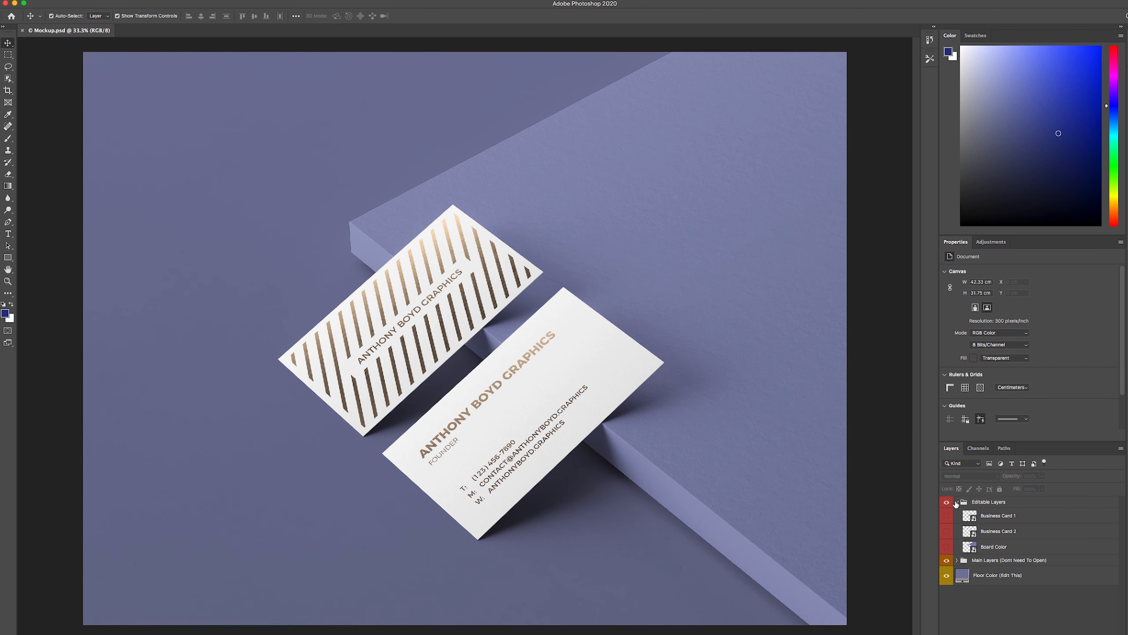
left_click(956, 501)
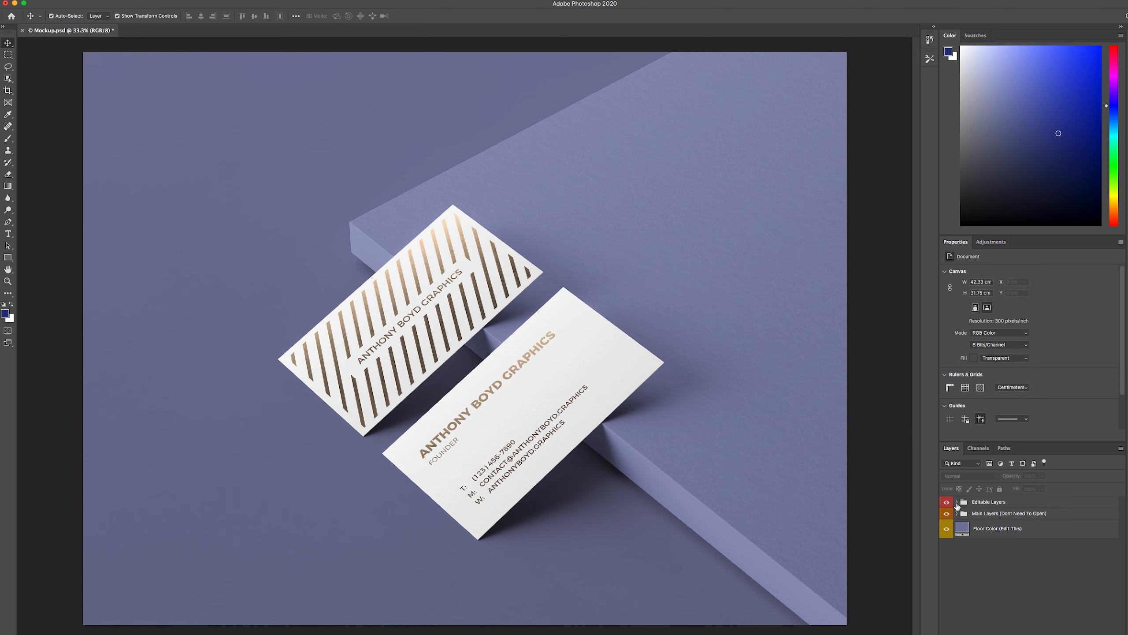
left_click(957, 502)
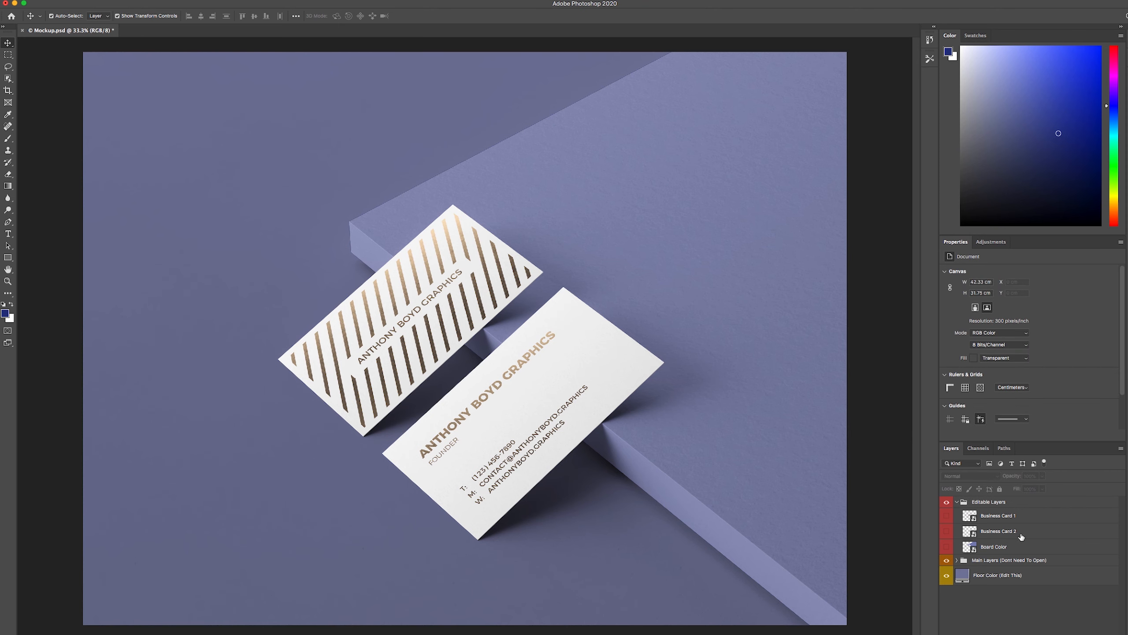
left_click(971, 521)
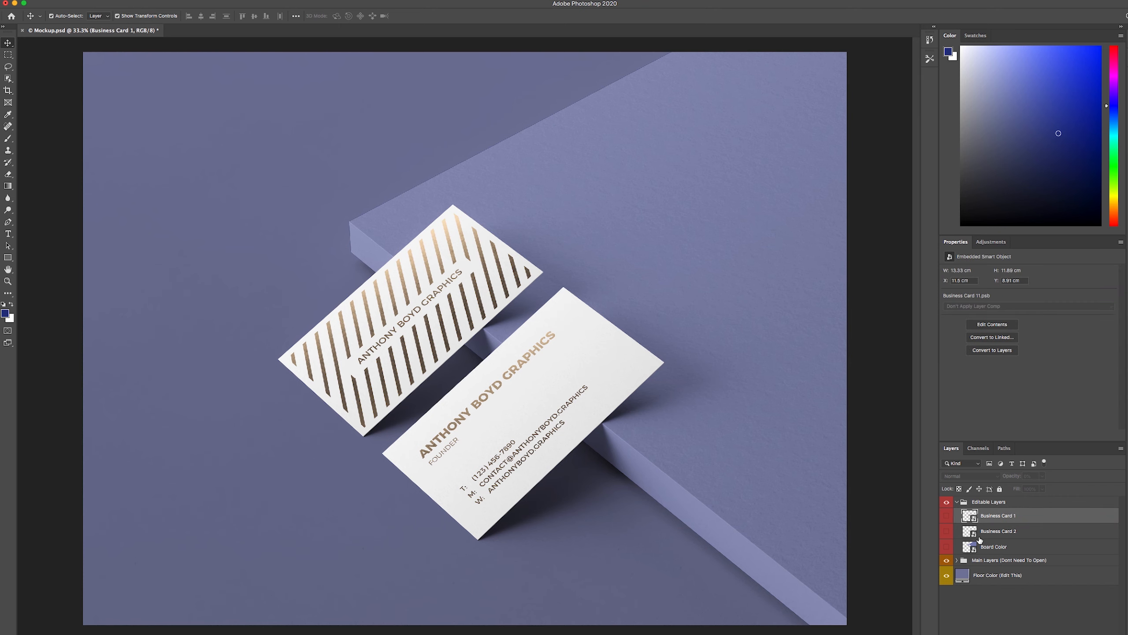
double_click(971, 518)
Minimize Illustrator beside Business Card 11.psb and select card-01.png on the desktop
left_click_drag(1, 17, 116, 17)
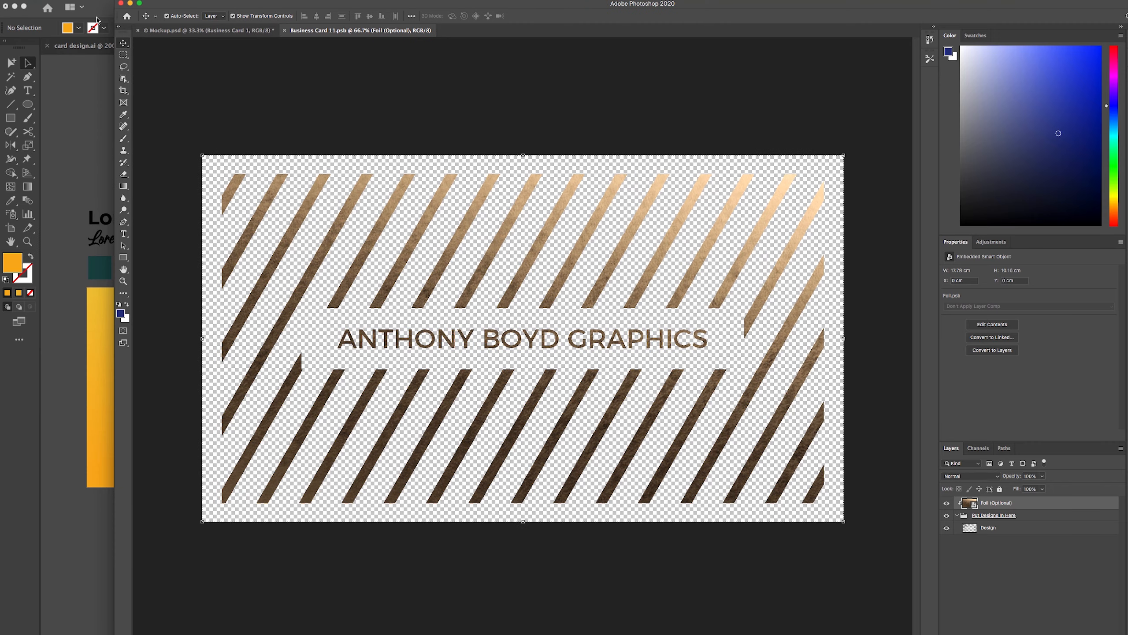
left_click(14, 10)
left_click(15, 8)
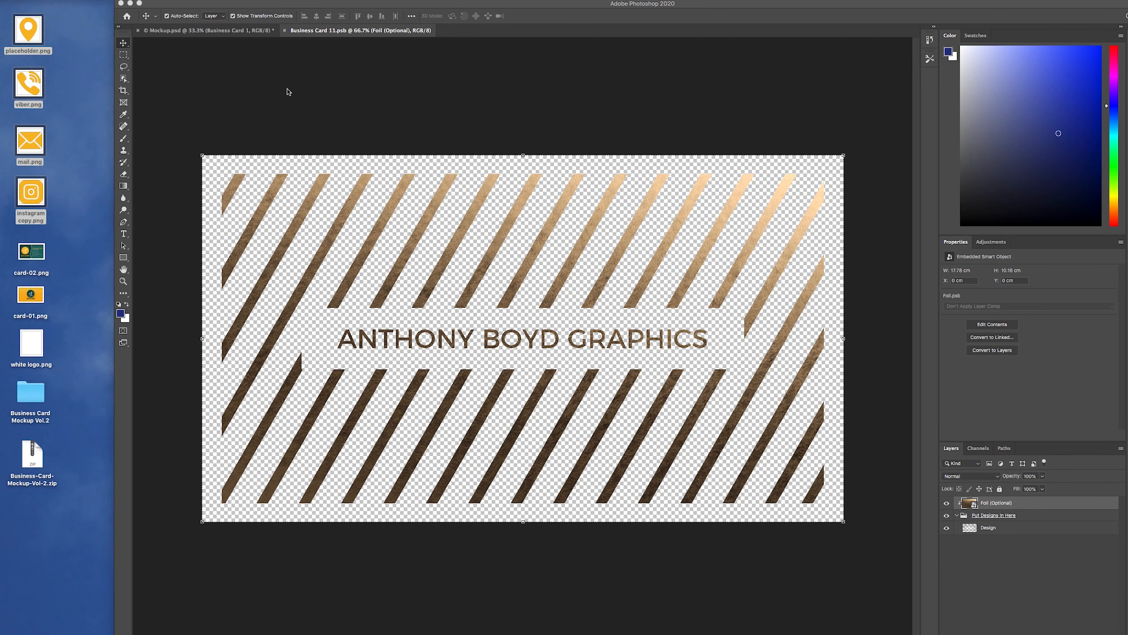
left_click(84, 291)
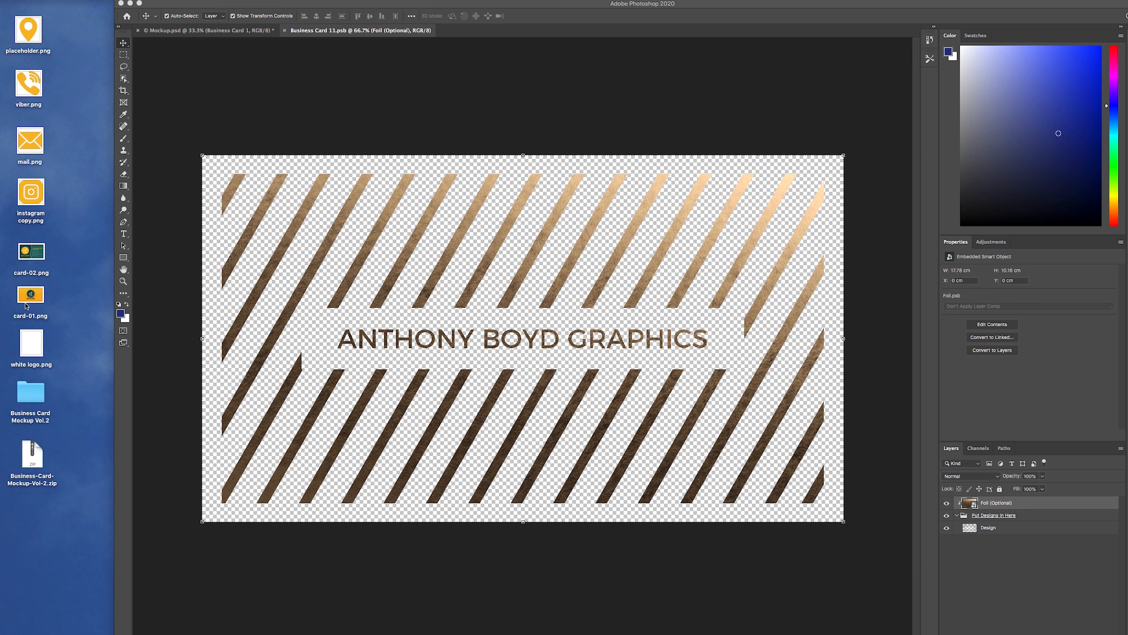
left_click(235, 32)
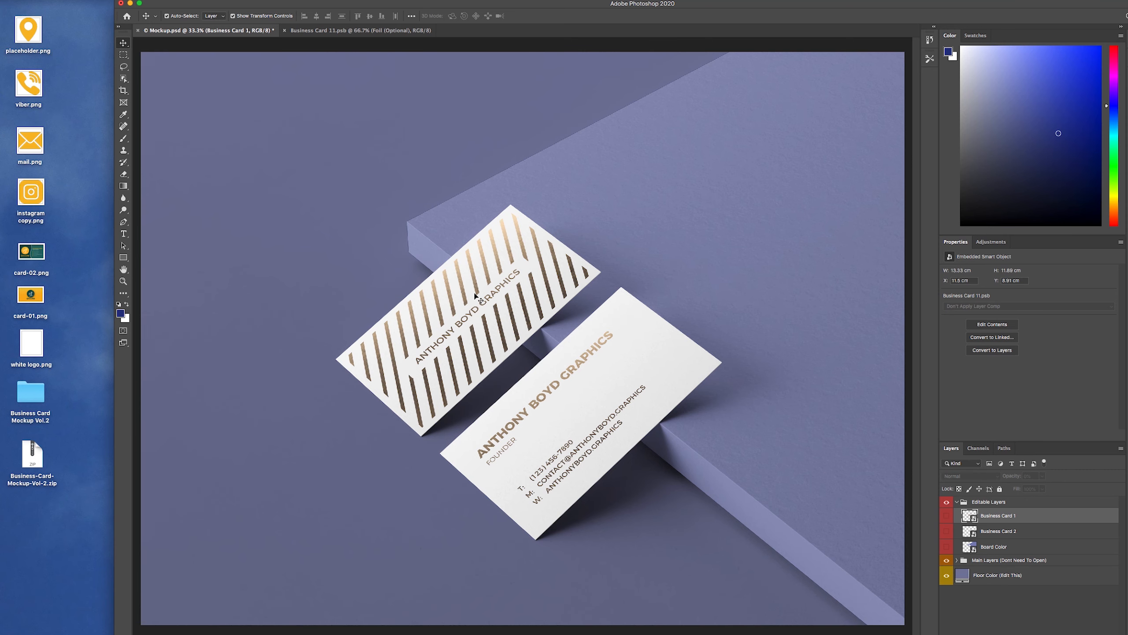
left_click(356, 30)
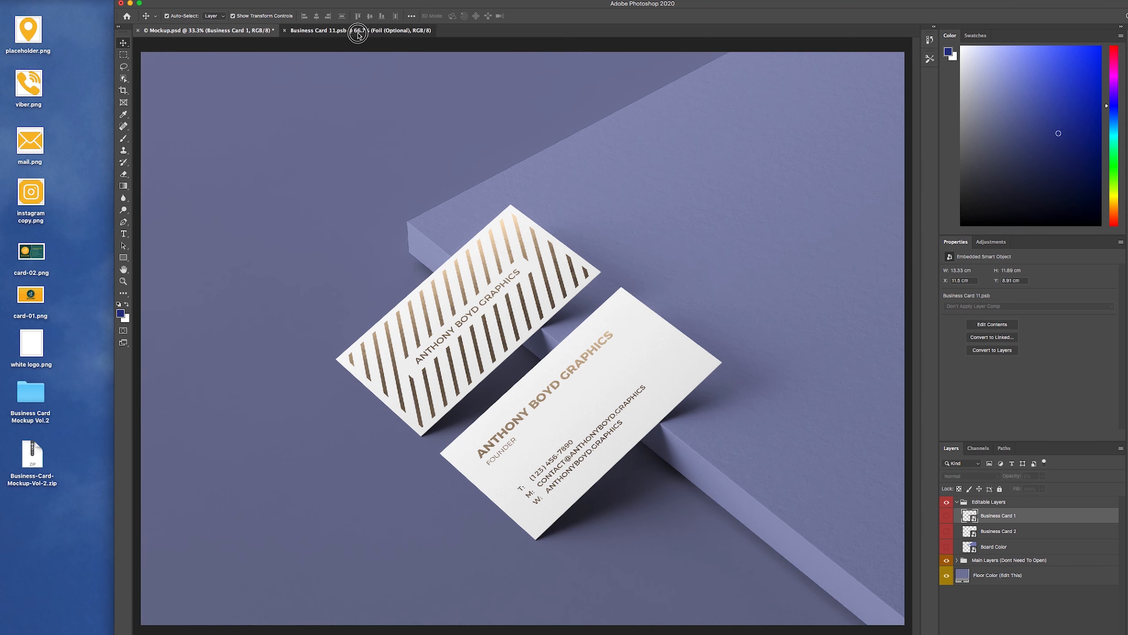
left_click(61, 327)
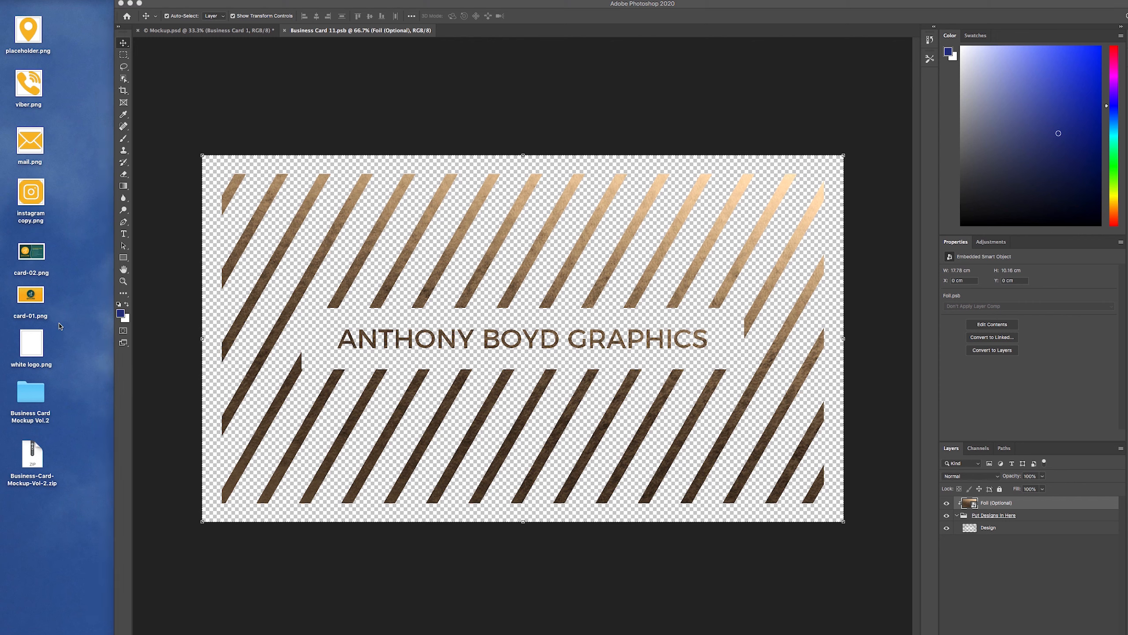
left_click(33, 293)
Place card-01.png into Business Card 11.psb and scale it to 200% to fill the card
left_click_drag(28, 297, 580, 341)
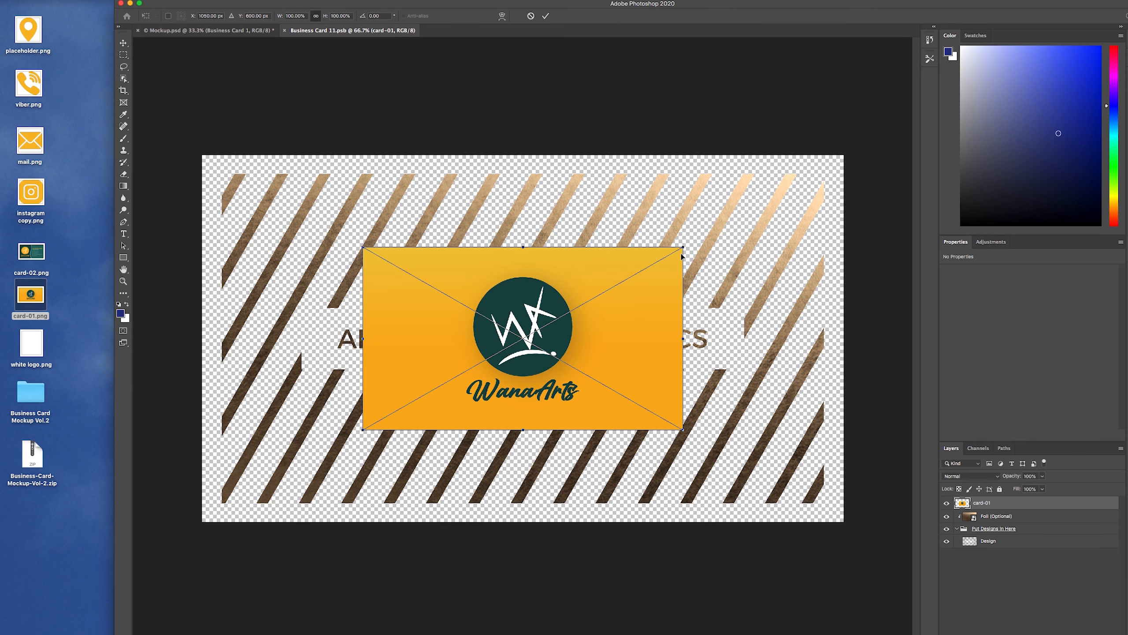
left_click_drag(329, 19, 372, 15)
left_click(373, 14)
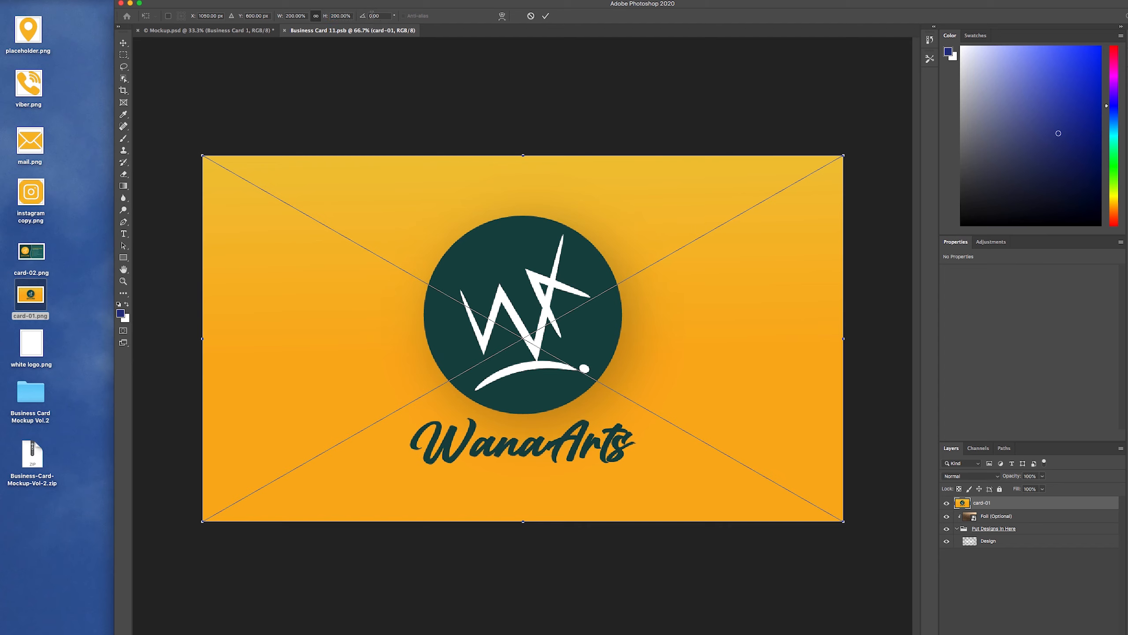
left_click(546, 17)
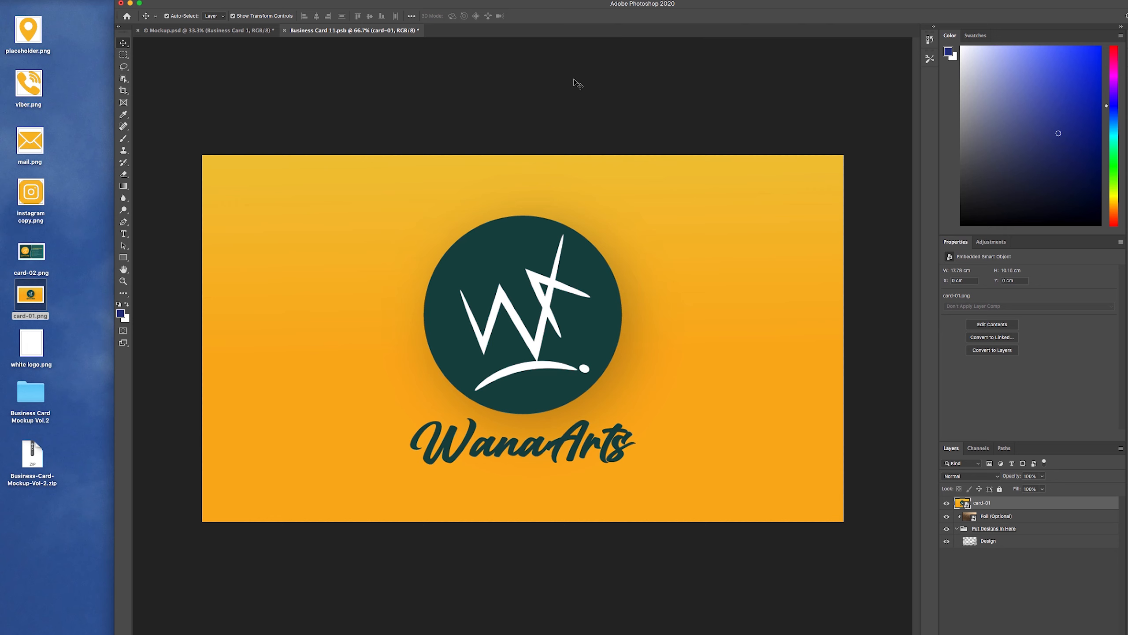
left_click(576, 83)
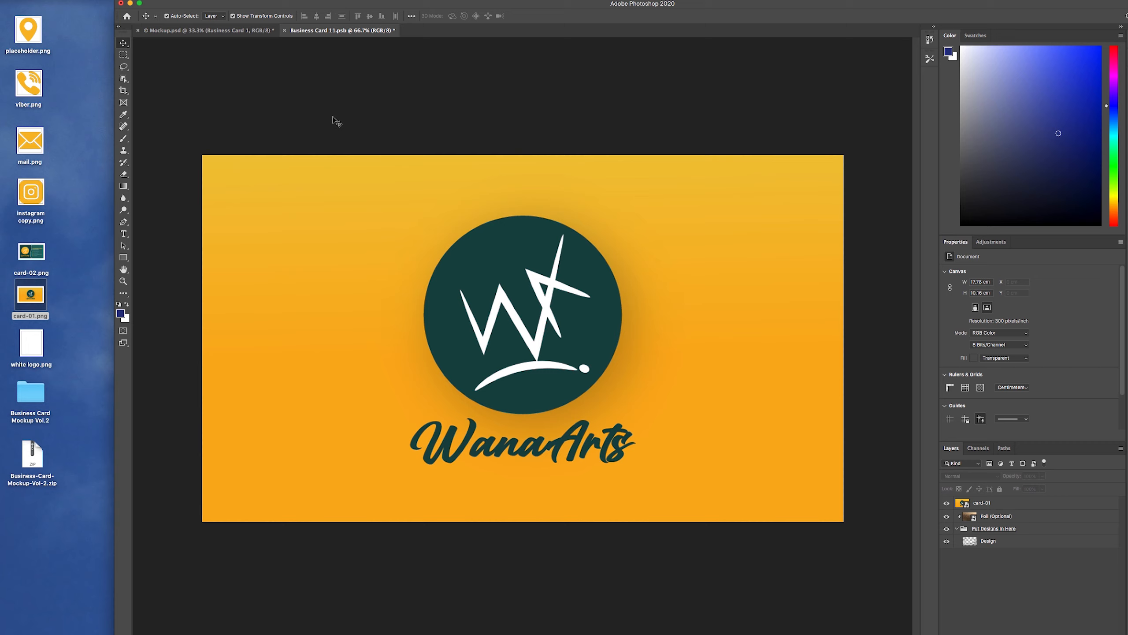
Save Business Card 11.psb and maximize the Photoshop window
key("super+s")
left_click(139, 3)
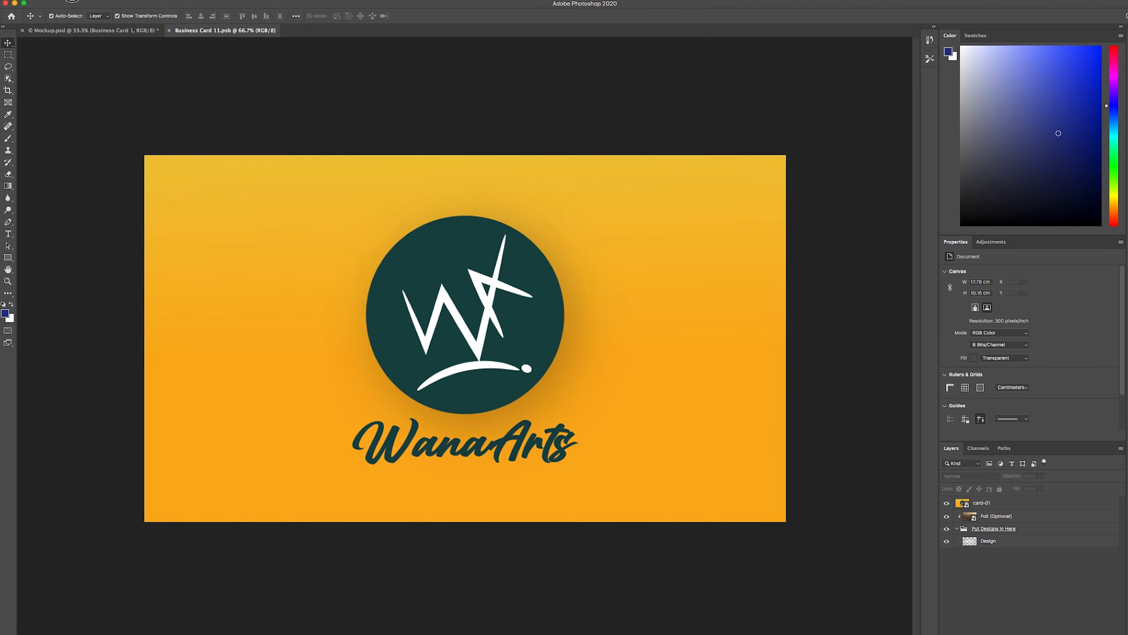
left_click(72, 2)
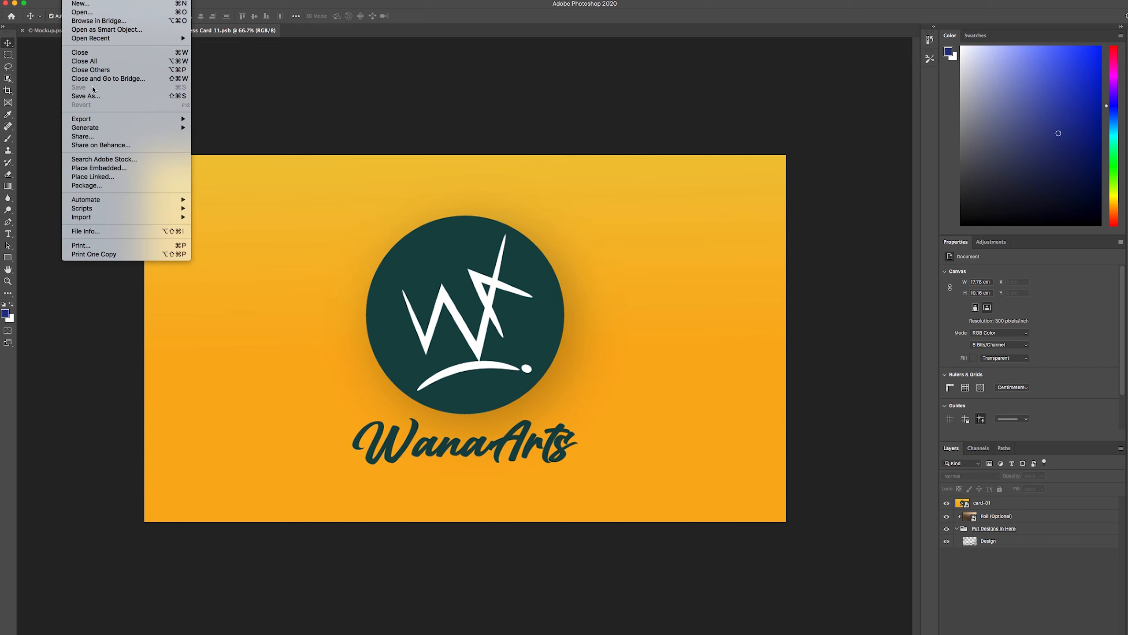
left_click(281, 92)
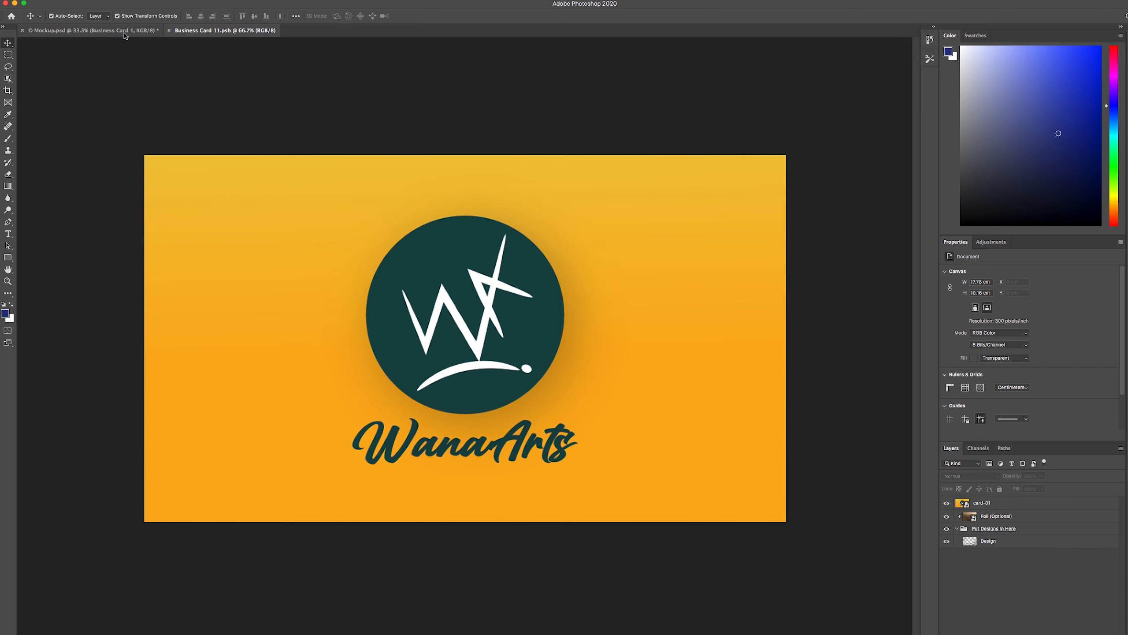
Return to Mockup.psd and select the Business Card 2 layer
left_click(56, 34)
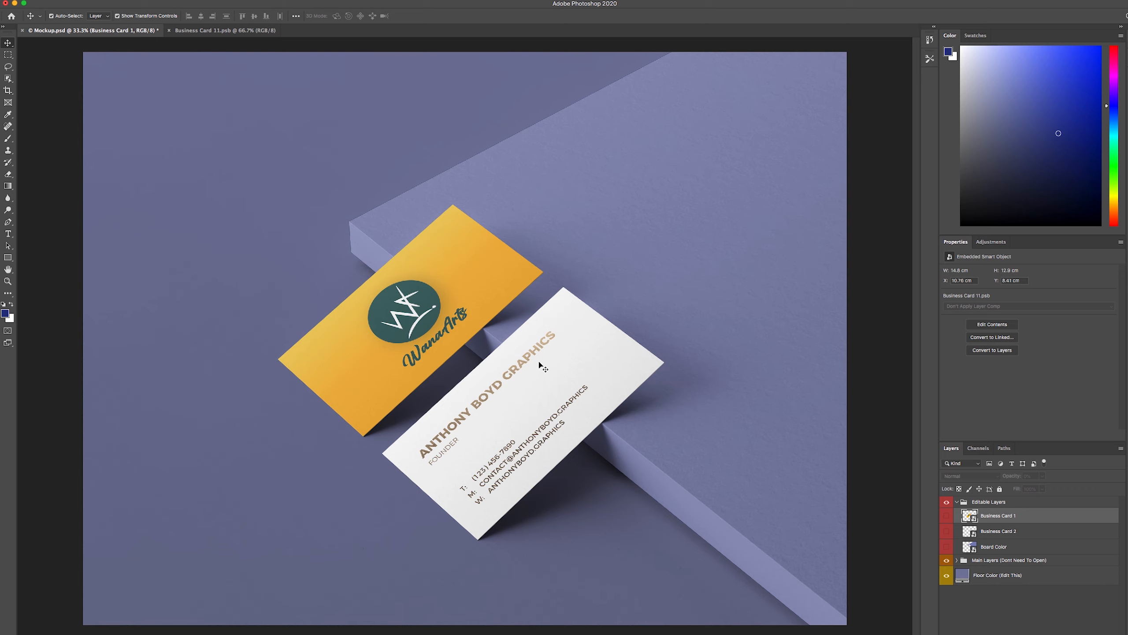
left_click(975, 536)
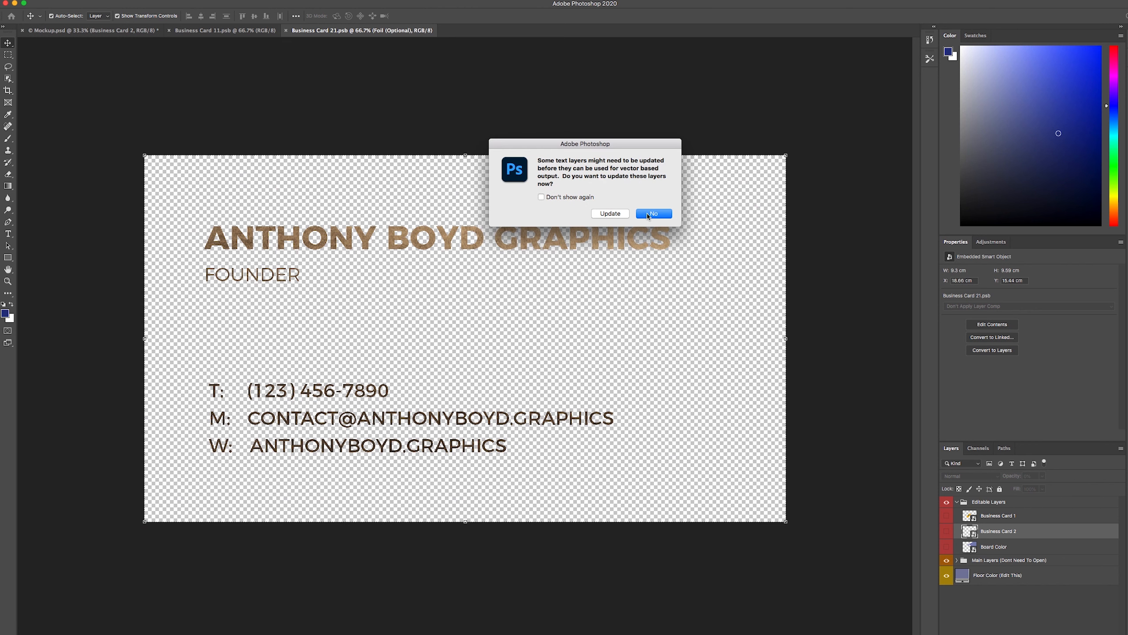
Decline updating text layers and place card-02.png into Business Card 21.psb
left_click(648, 215)
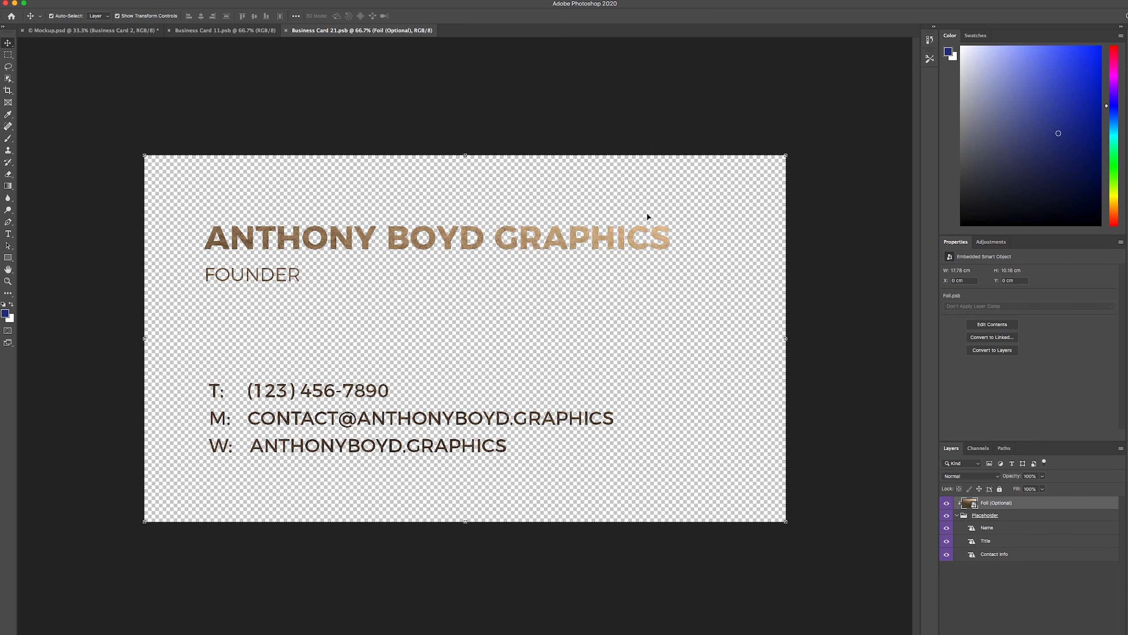
left_click(24, 4)
left_click(39, 267)
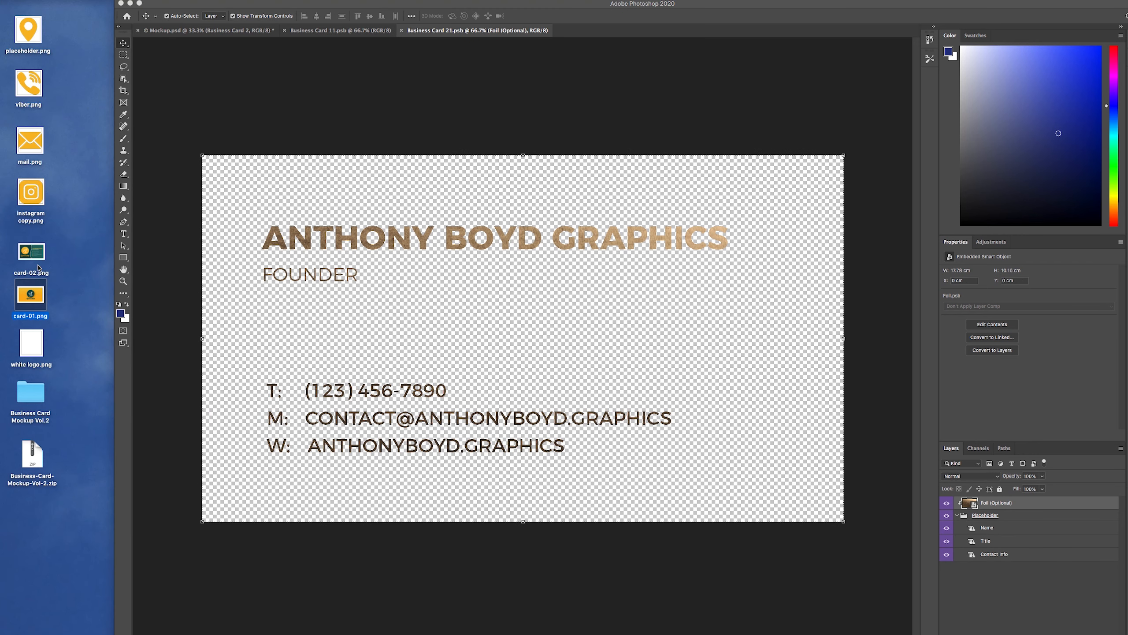
left_click_drag(31, 258, 491, 285)
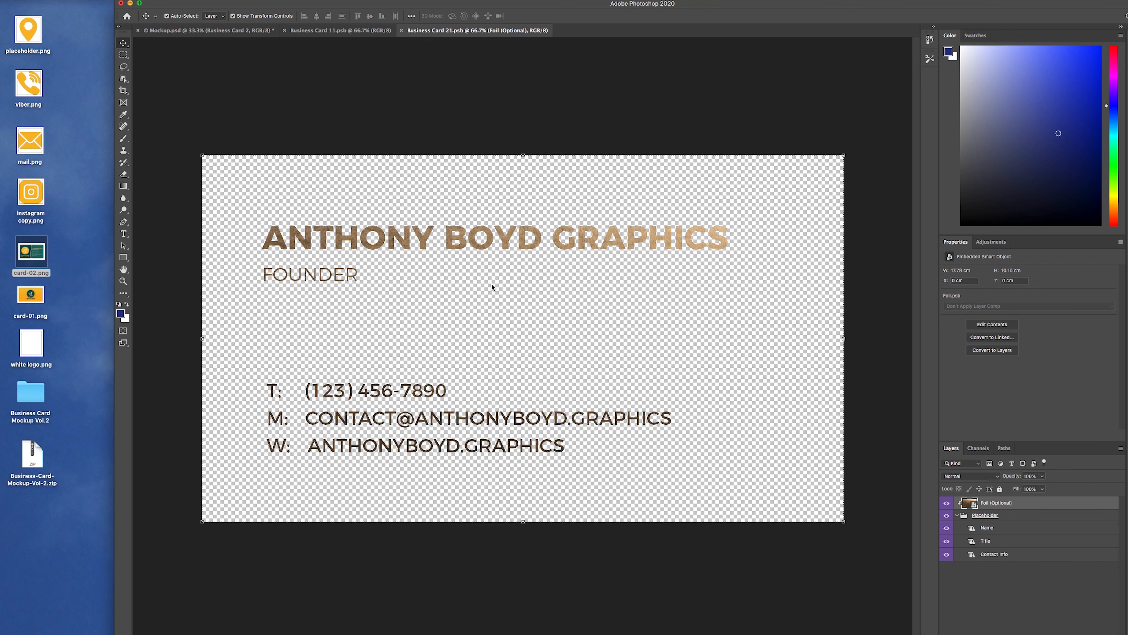
Scale the teal back design to fill the card, save, and return to Mockup.psd
left_click(138, 4)
left_click_drag(211, 20, 257, 20)
left_click_drag(413, 167, 413, 168)
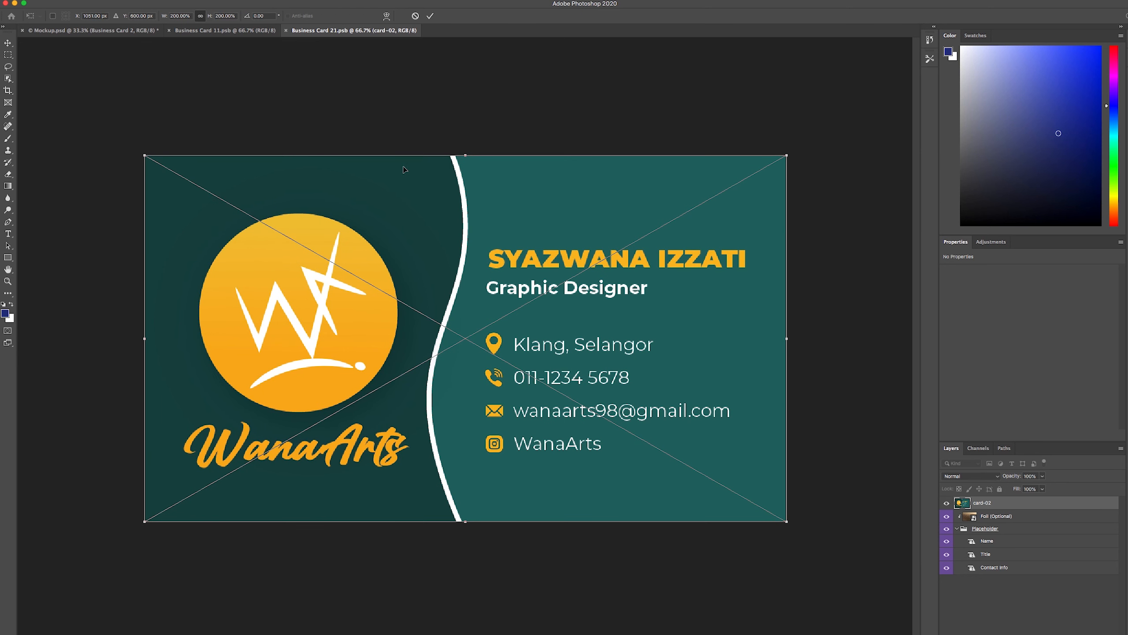
left_click(430, 17)
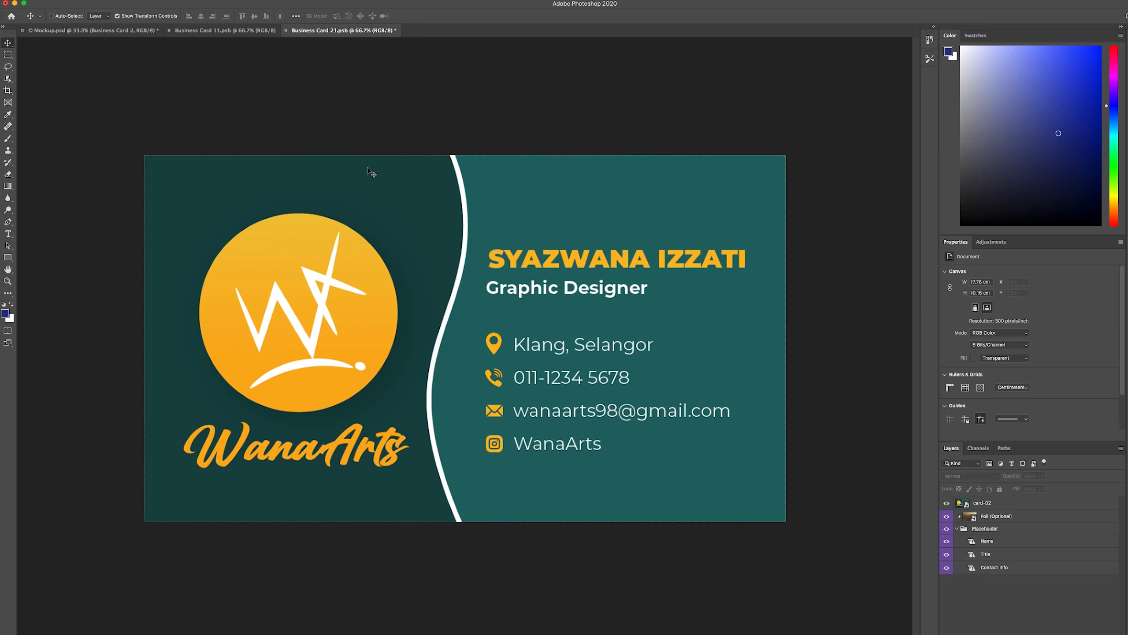
key("super+s")
left_click(111, 34)
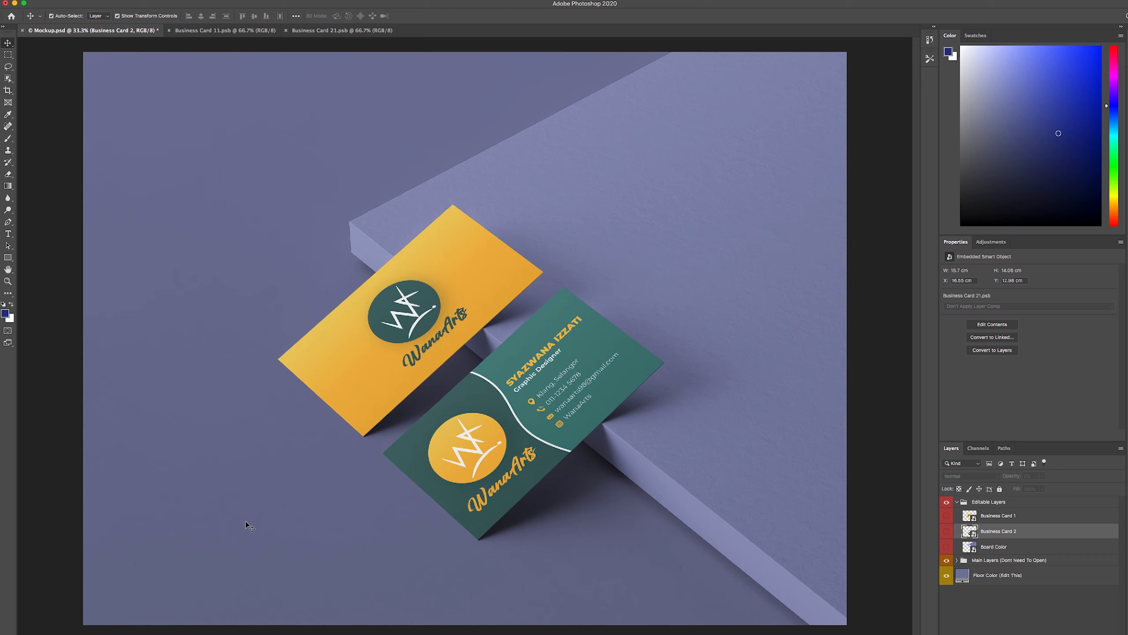
Open the Board Color smart object's contents for editing
left_click(992, 553)
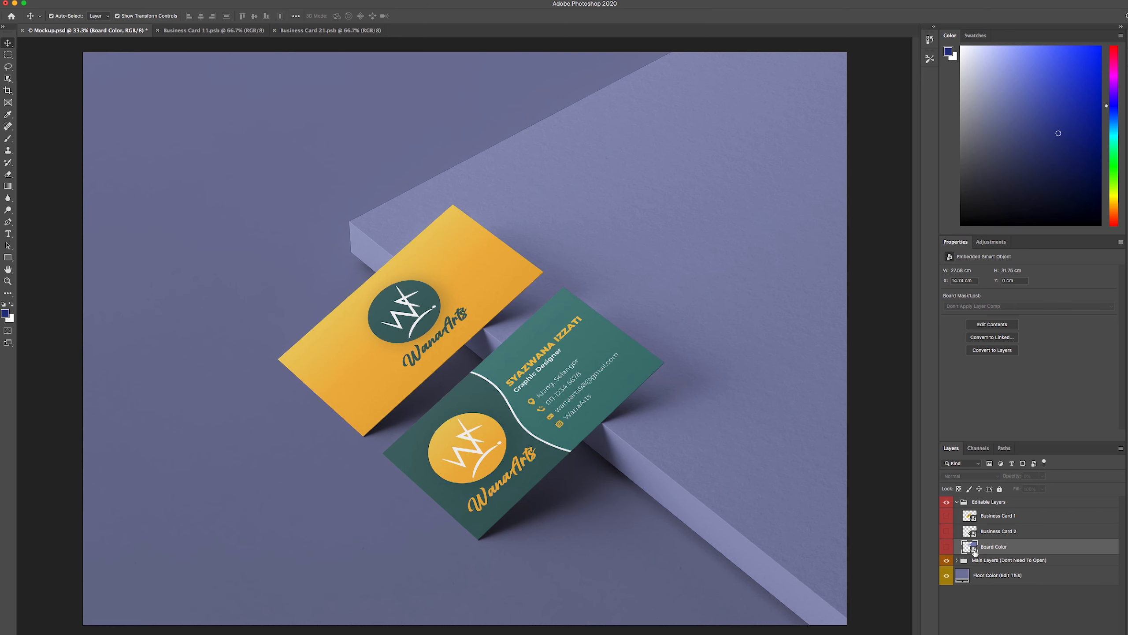
double_click(974, 548)
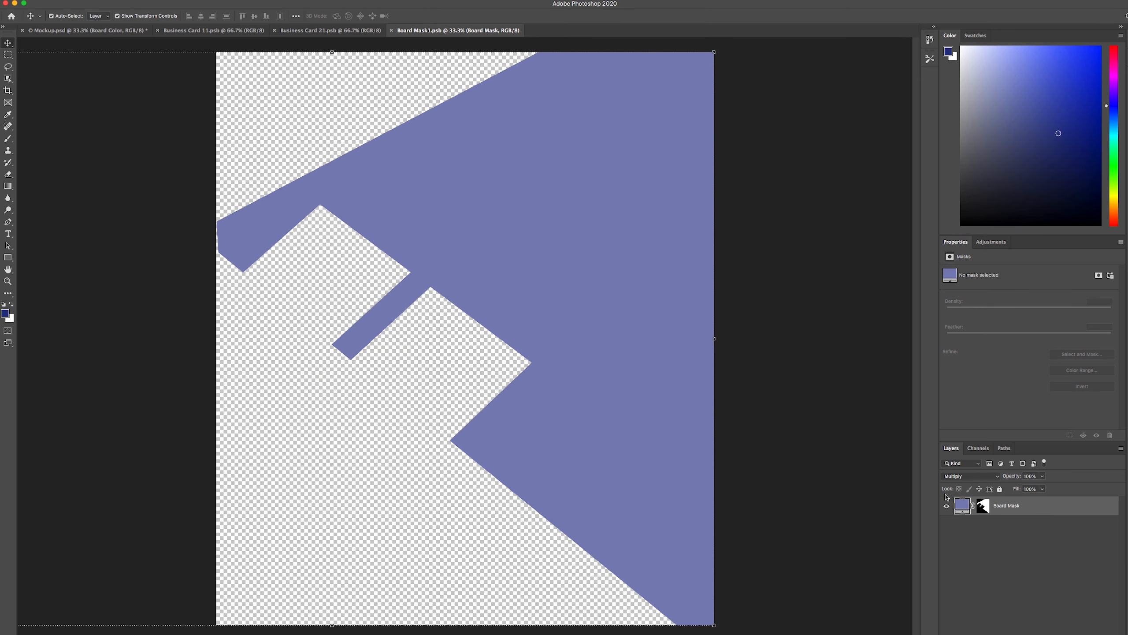
left_click(971, 535)
Change the Board Mask fill colour from lavender to light grey #f2f2f2
left_click(963, 507)
double_click(962, 509)
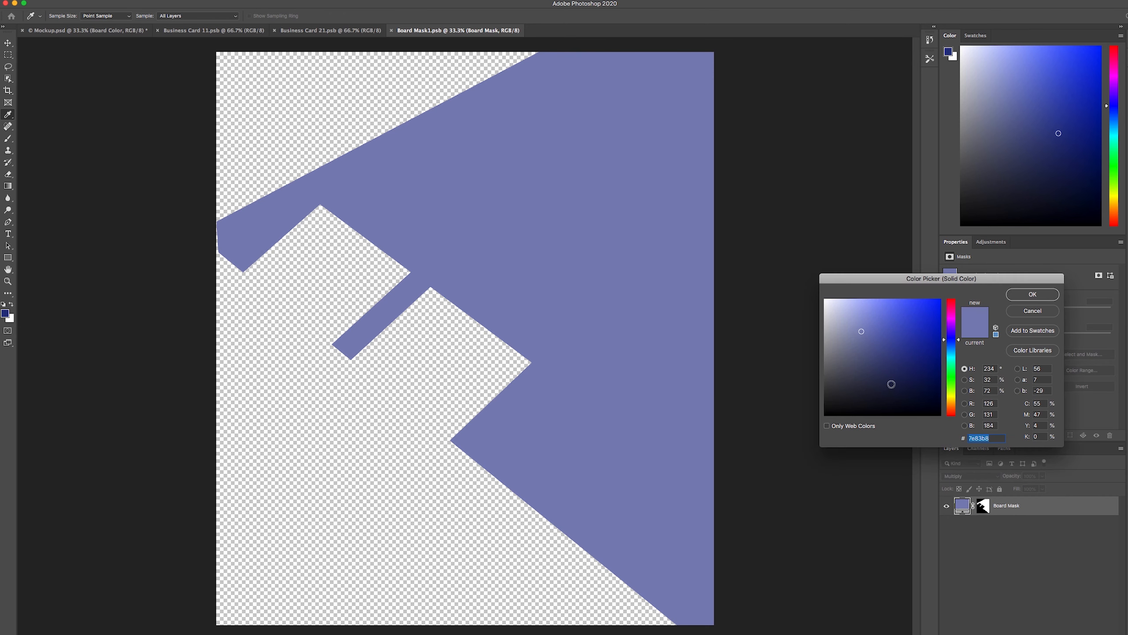
left_click(889, 322)
left_click_drag(889, 322, 813, 300)
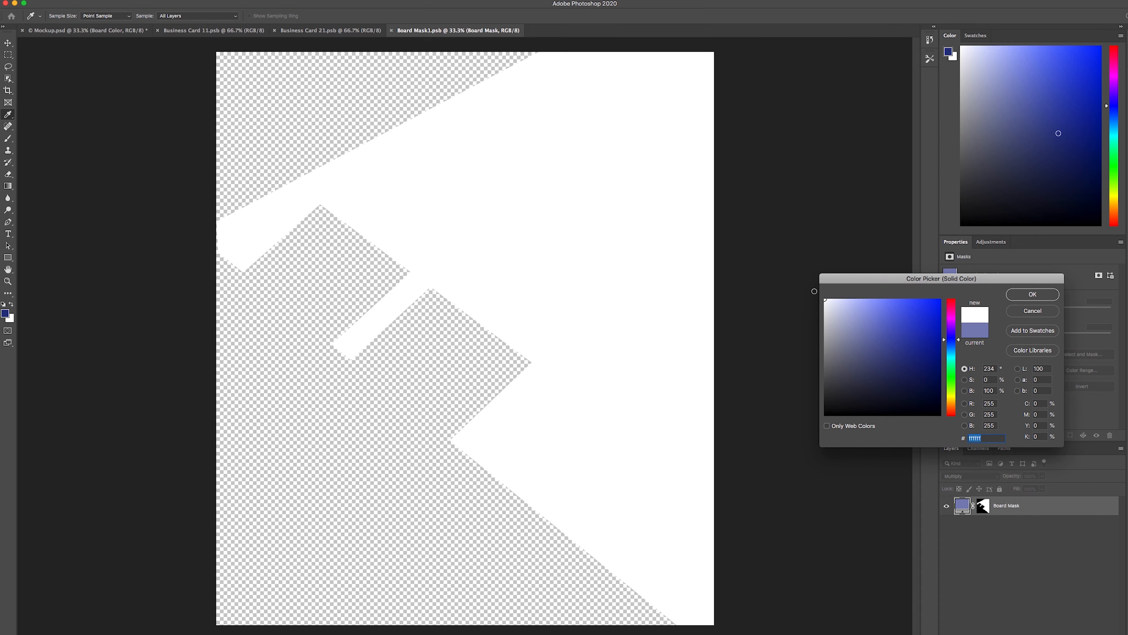
left_click(824, 304)
left_click_drag(823, 304, 822, 305)
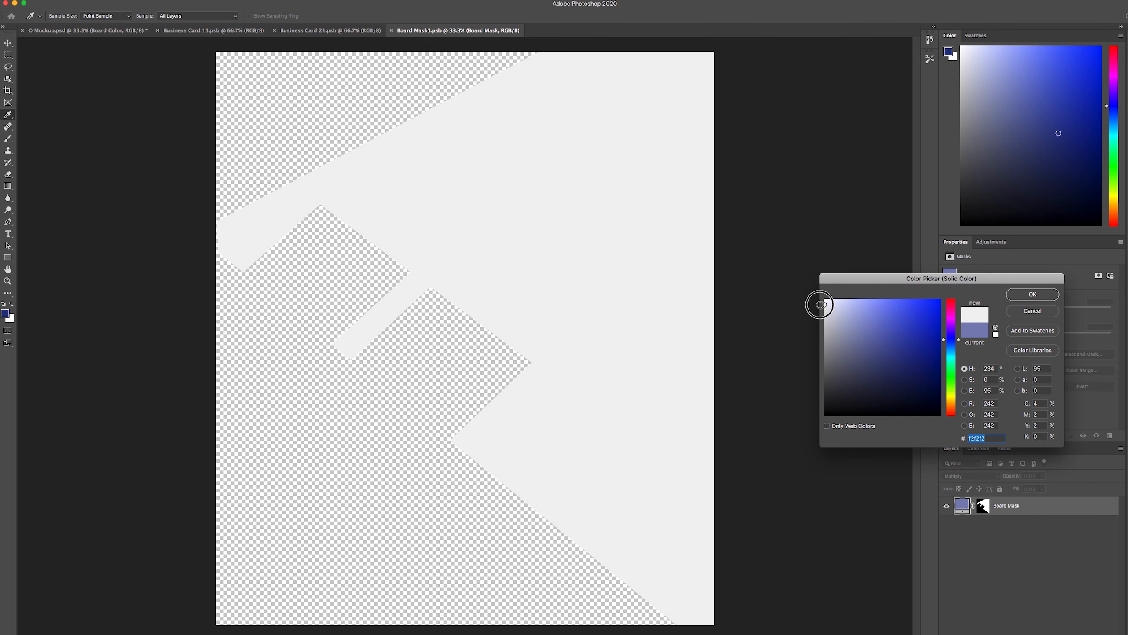
left_click(1032, 295)
left_click(751, 352)
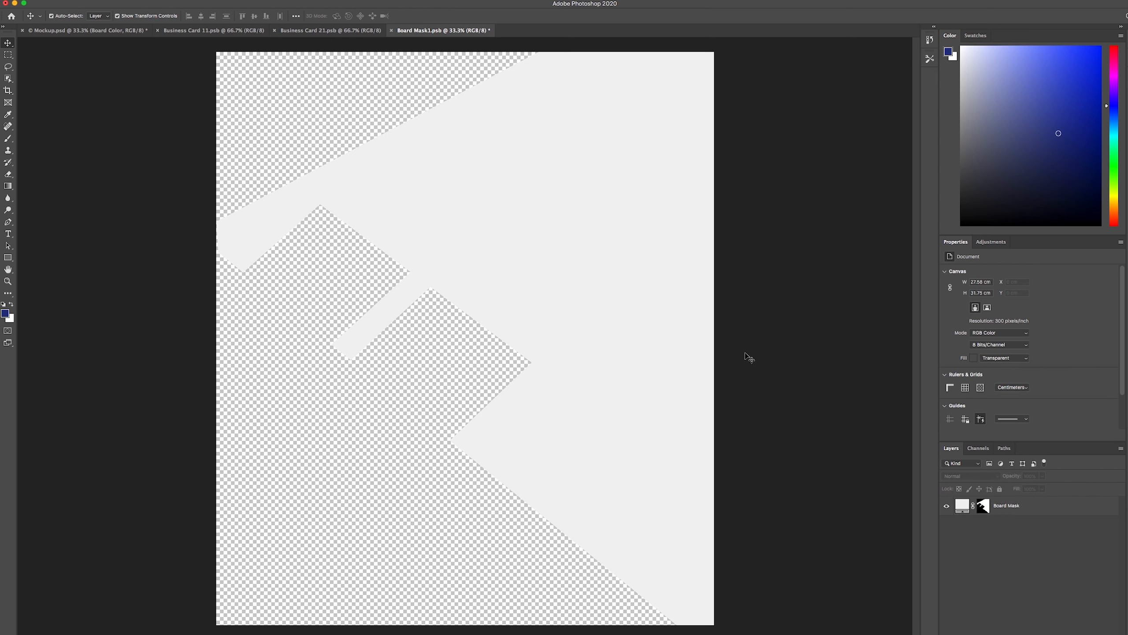
Save Board Mask1.psb and switch back to Mockup.psd
key("super+s")
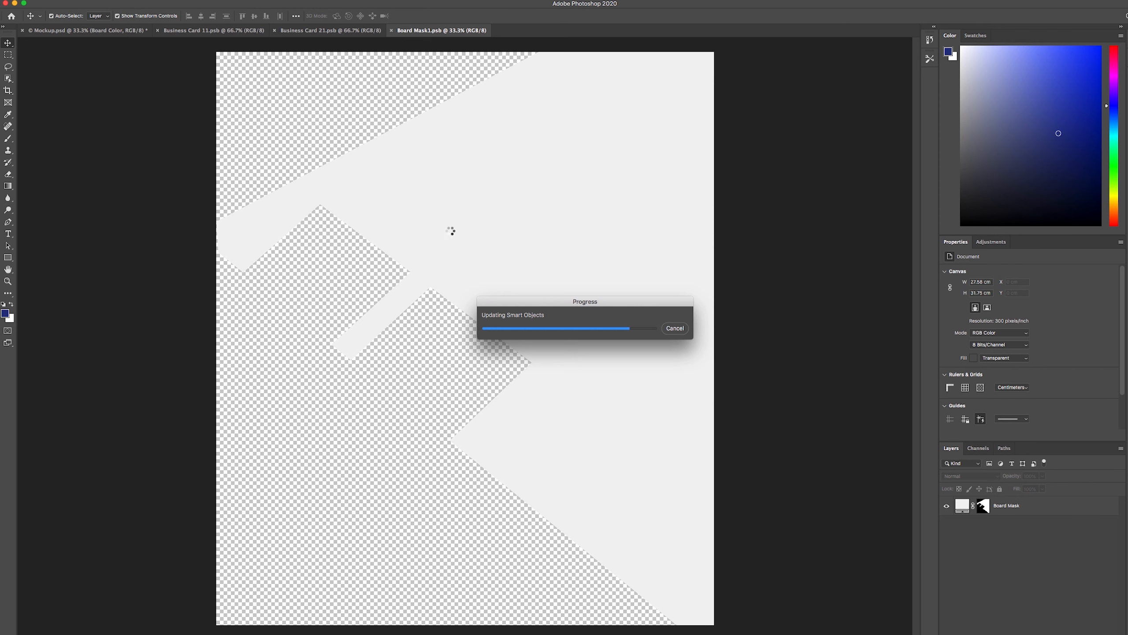
left_click(92, 31)
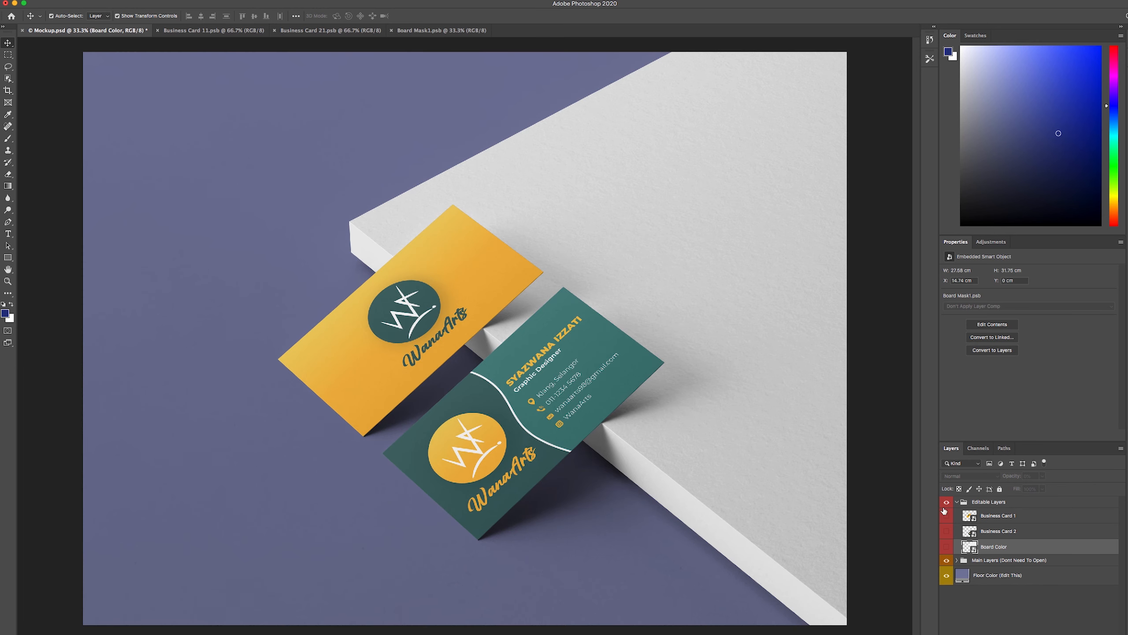
Recolour the Floor Color fill to the card's teal #407673, sampled from the card
left_click(972, 578)
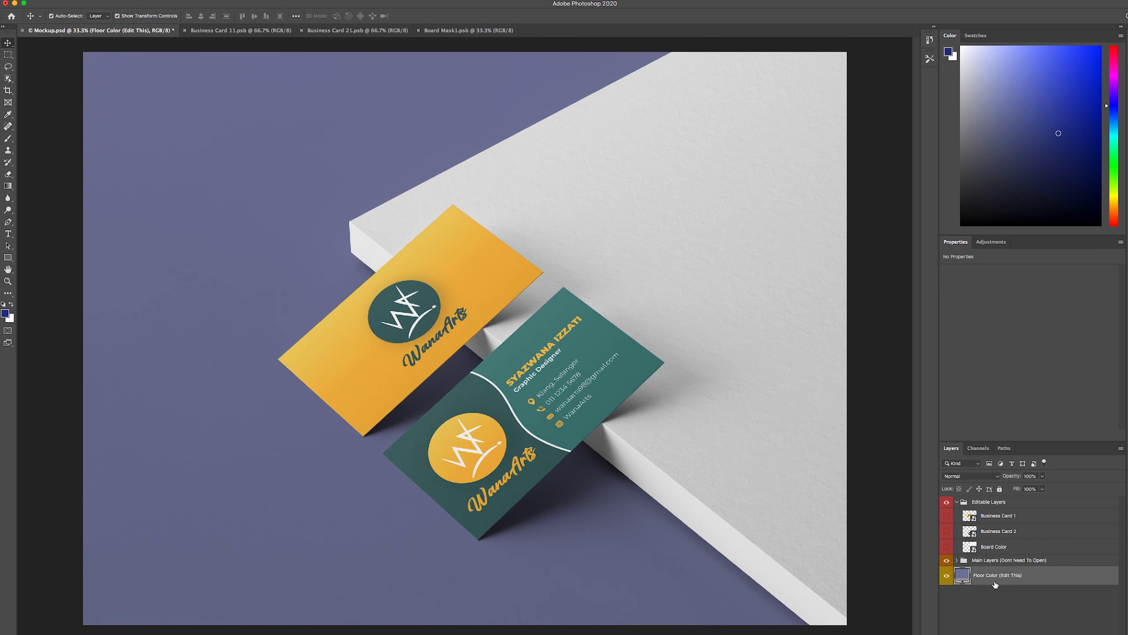
double_click(962, 576)
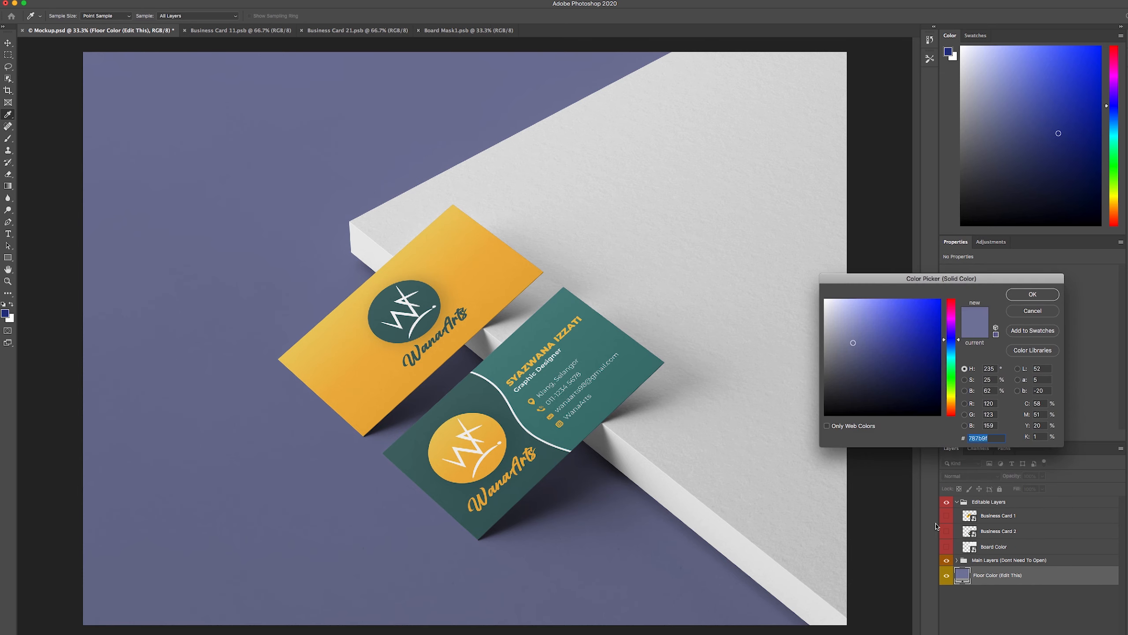
left_click(880, 352)
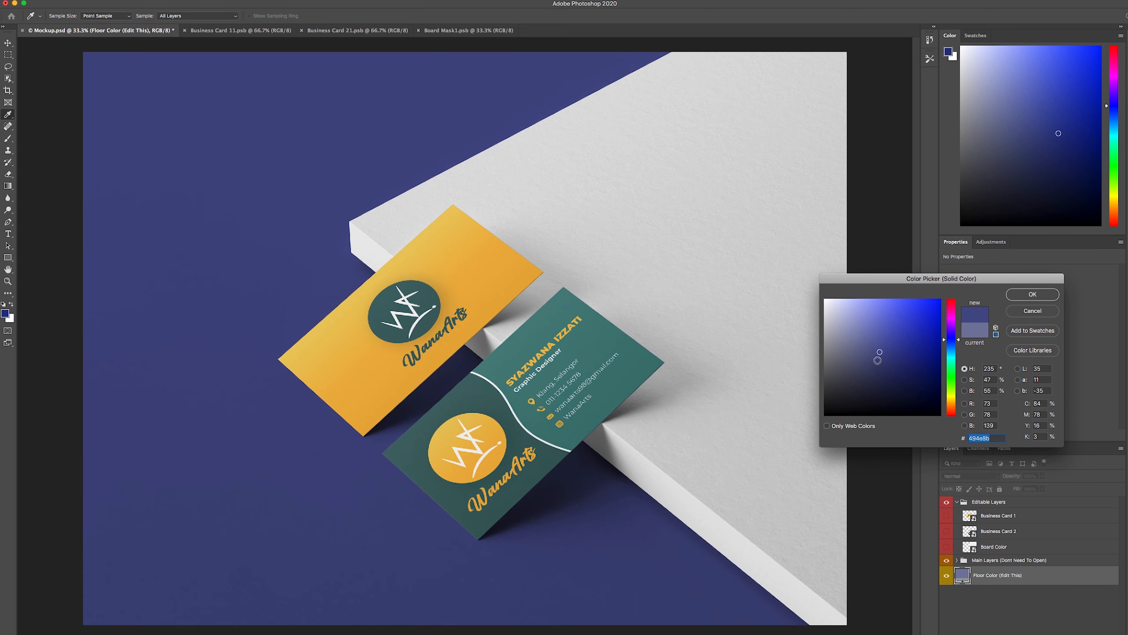
left_click(630, 364)
left_click(623, 385)
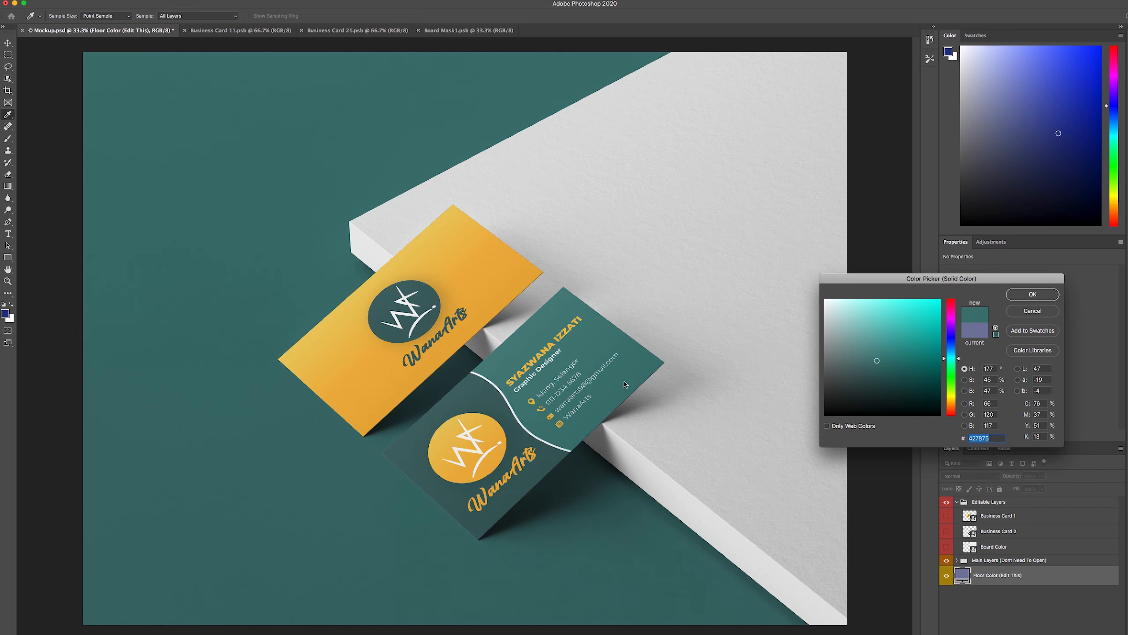
left_click(639, 375)
left_click(1031, 296)
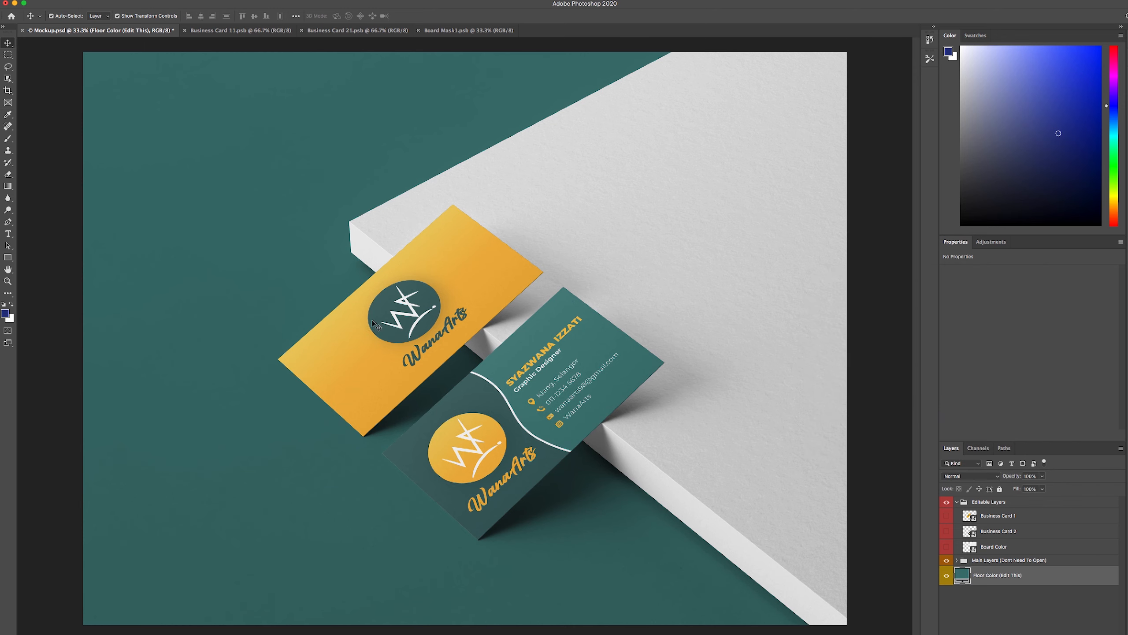